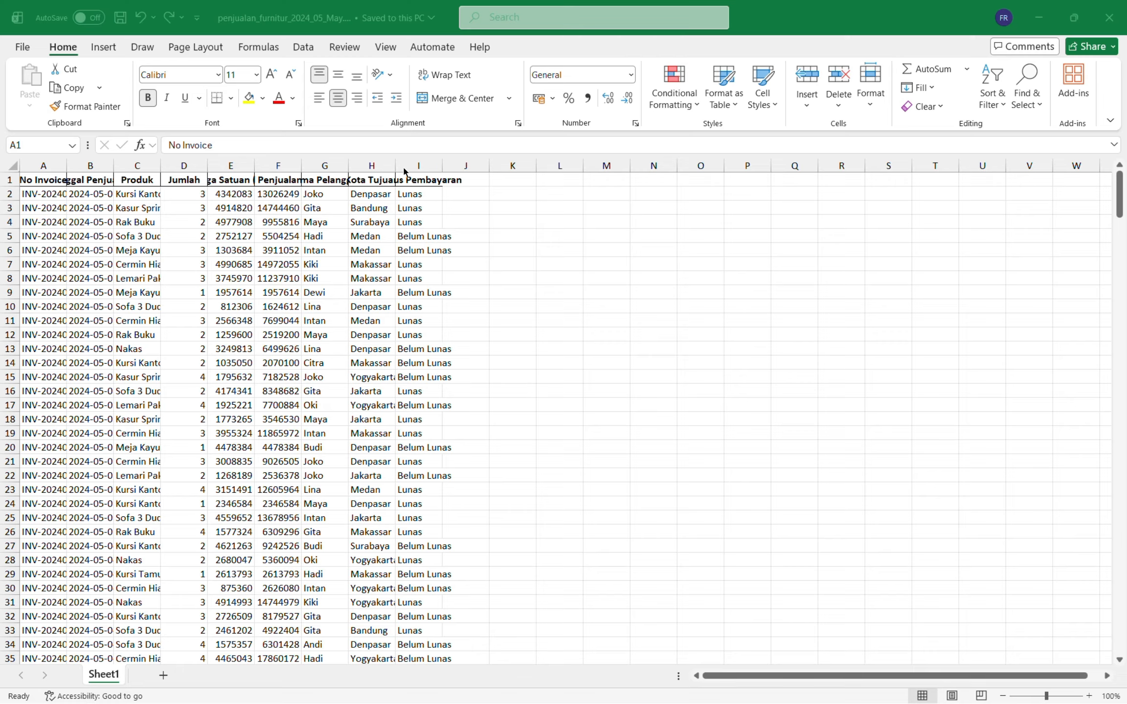
Convert the sales data in A1:I345 into a table with headers
{"action": "left_click", "coordinate": [96, 222]}
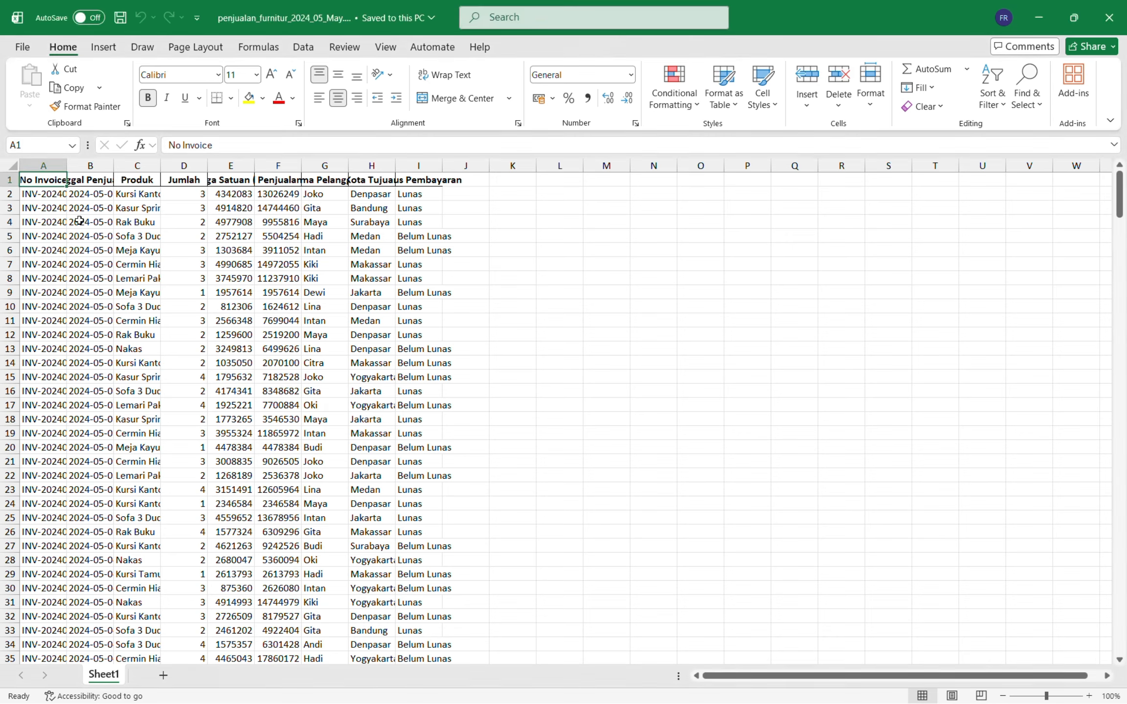
{"action": "left_click", "coordinate": [45, 183]}
{"action": "key", "text": "ctrl+t"}
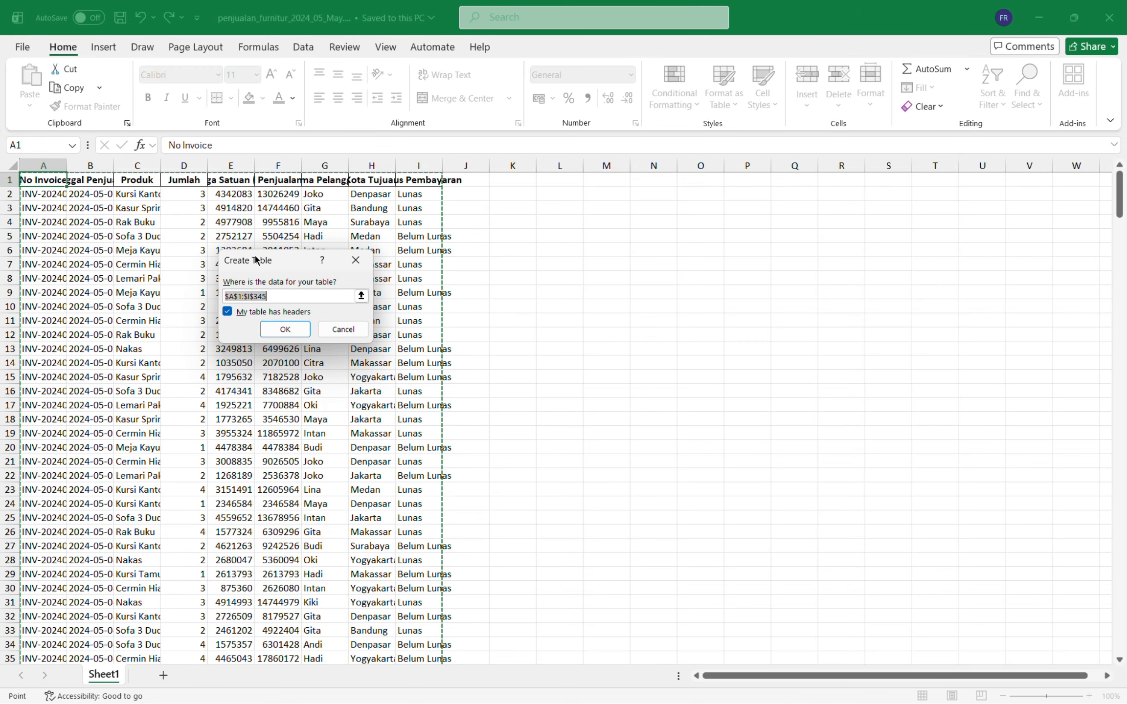
{"action": "left_click", "coordinate": [285, 329]}
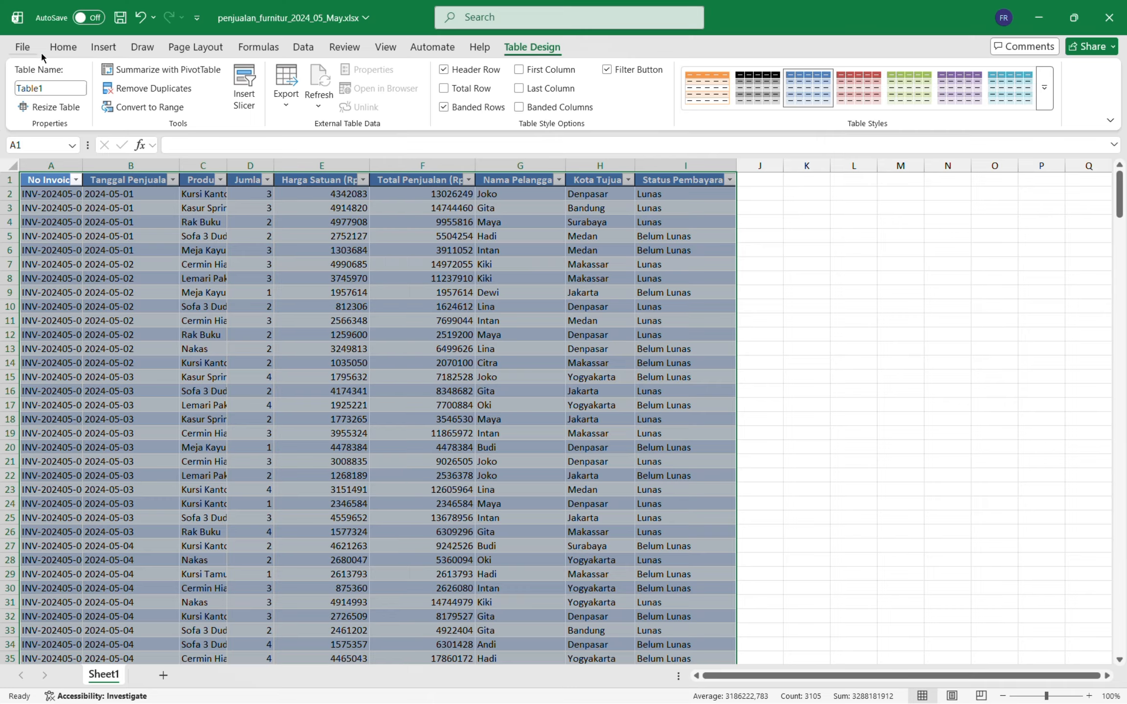
Center the contents of the whole table horizontally and align them to the middle vertically
{"action": "left_click", "coordinate": [23, 46]}
{"action": "left_click", "coordinate": [14, 50]}
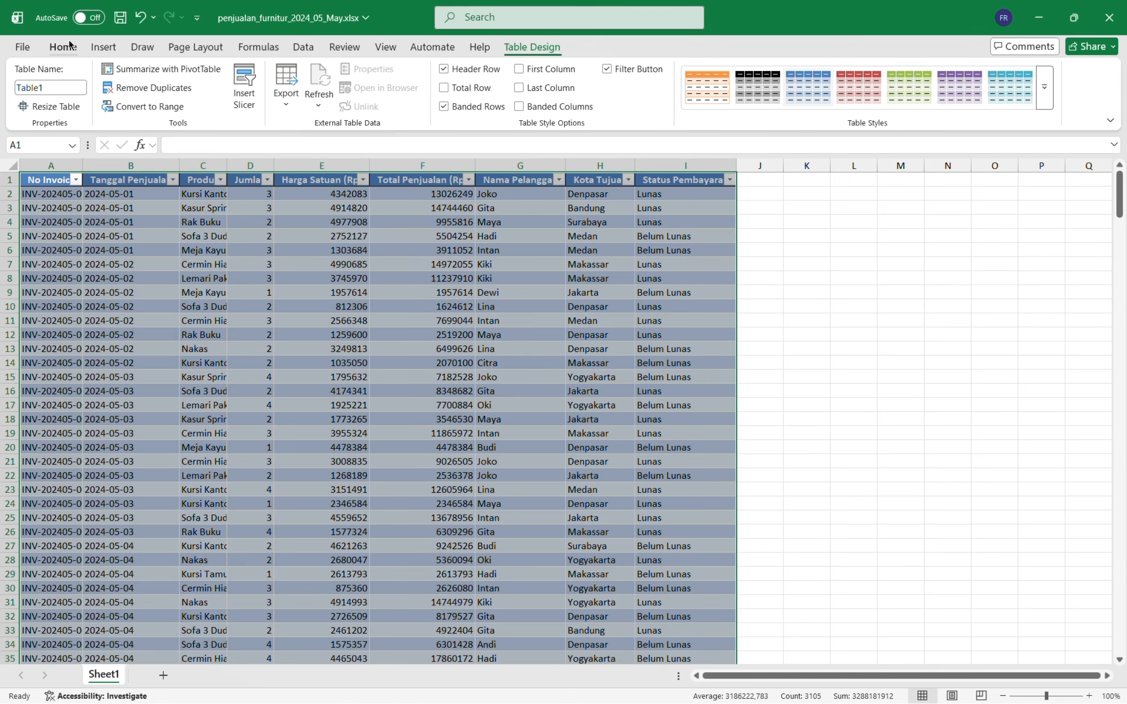
{"action": "left_click", "coordinate": [63, 51]}
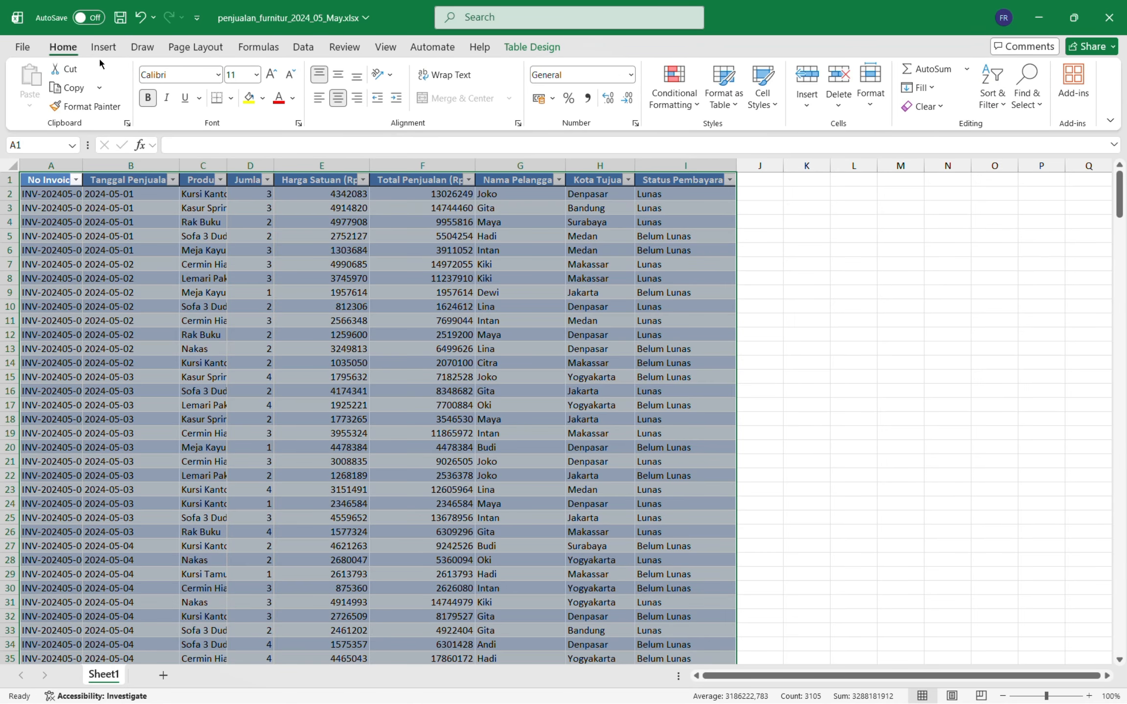
{"action": "left_click", "coordinate": [319, 98]}
{"action": "left_click", "coordinate": [337, 75]}
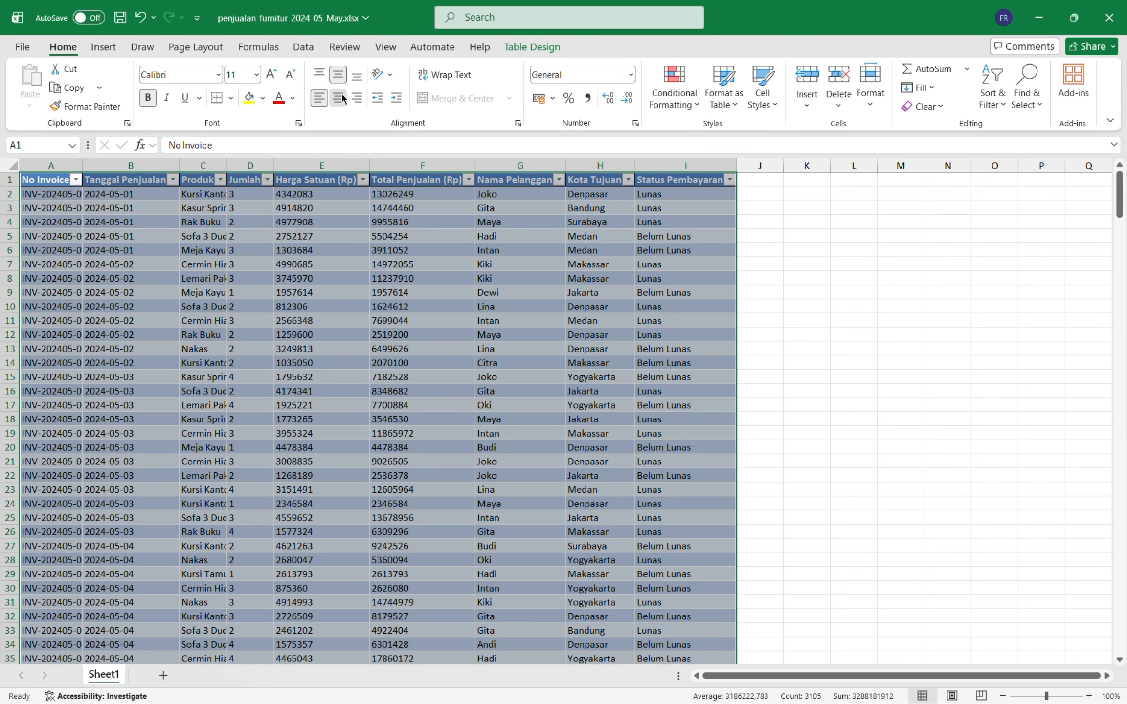
{"action": "left_click", "coordinate": [338, 97]}
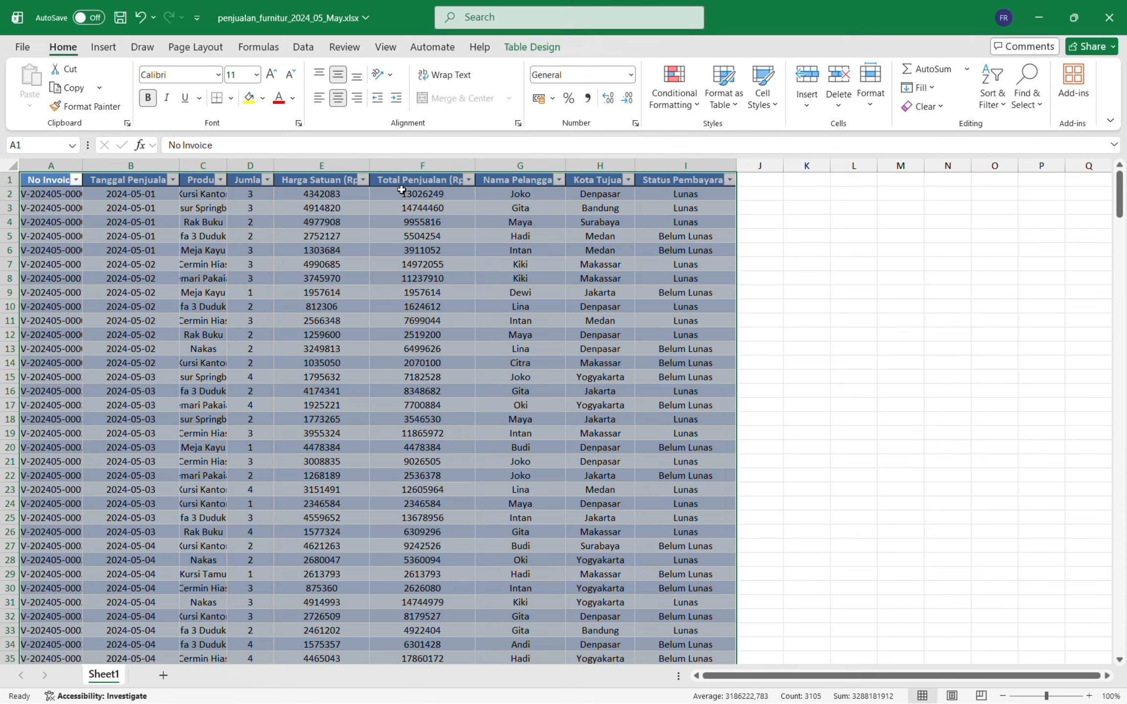
{"action": "left_click", "coordinate": [489, 29]}
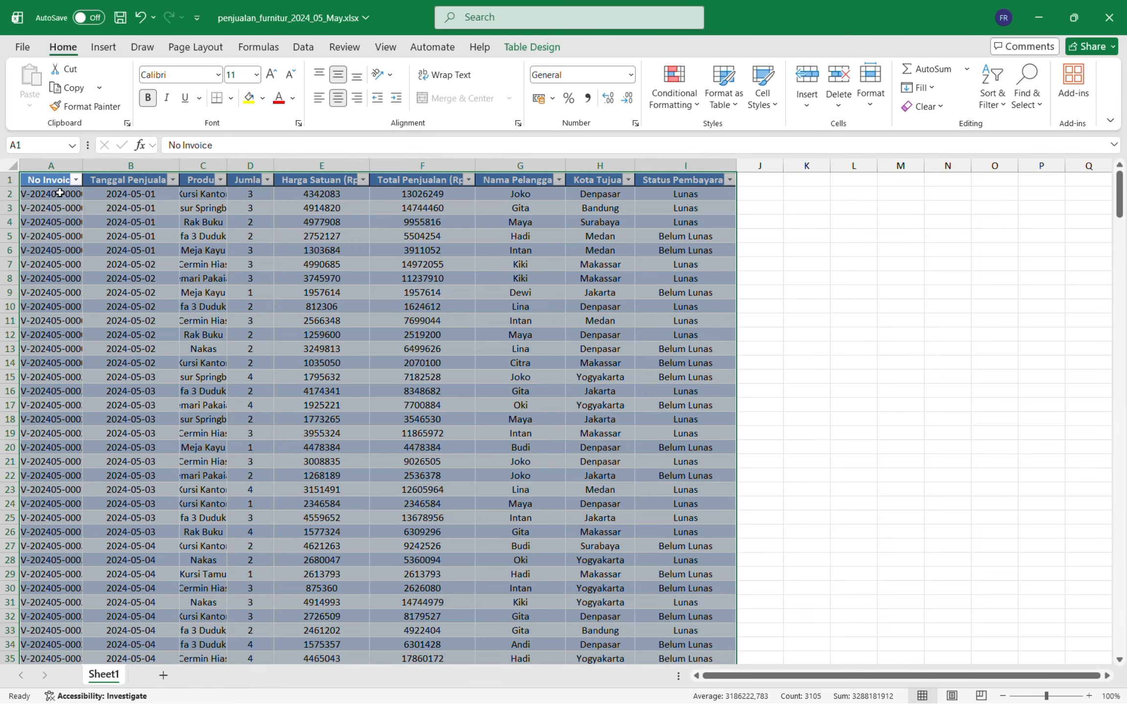
{"action": "left_click", "coordinate": [72, 196]}
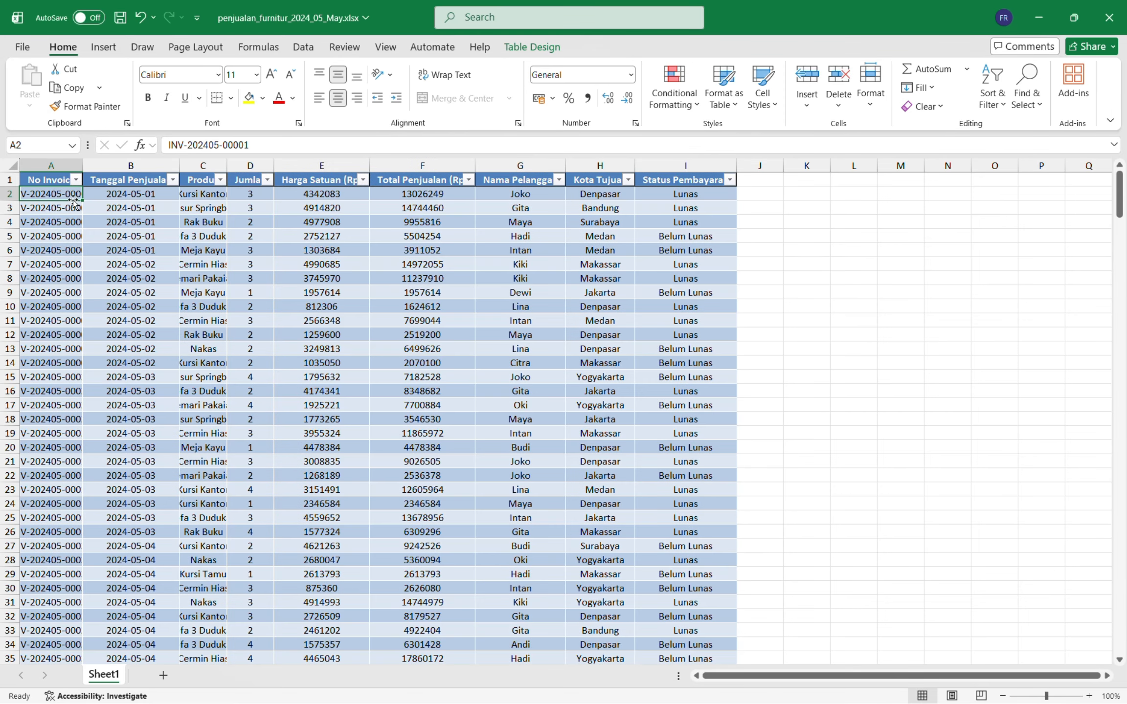
{"action": "left_click", "coordinate": [108, 273]}
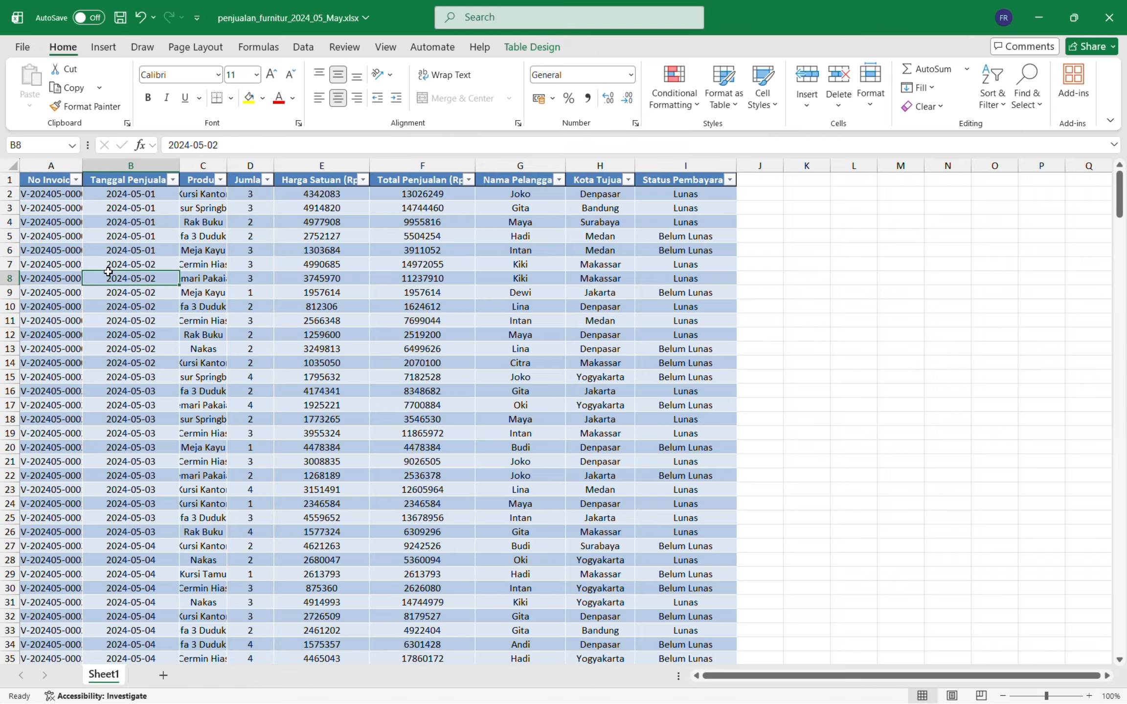
{"action": "left_click", "coordinate": [326, 280]}
{"action": "left_click", "coordinate": [219, 292]}
Insert a PivotTable based on Table1 in a new worksheet
{"action": "left_click", "coordinate": [58, 197]}
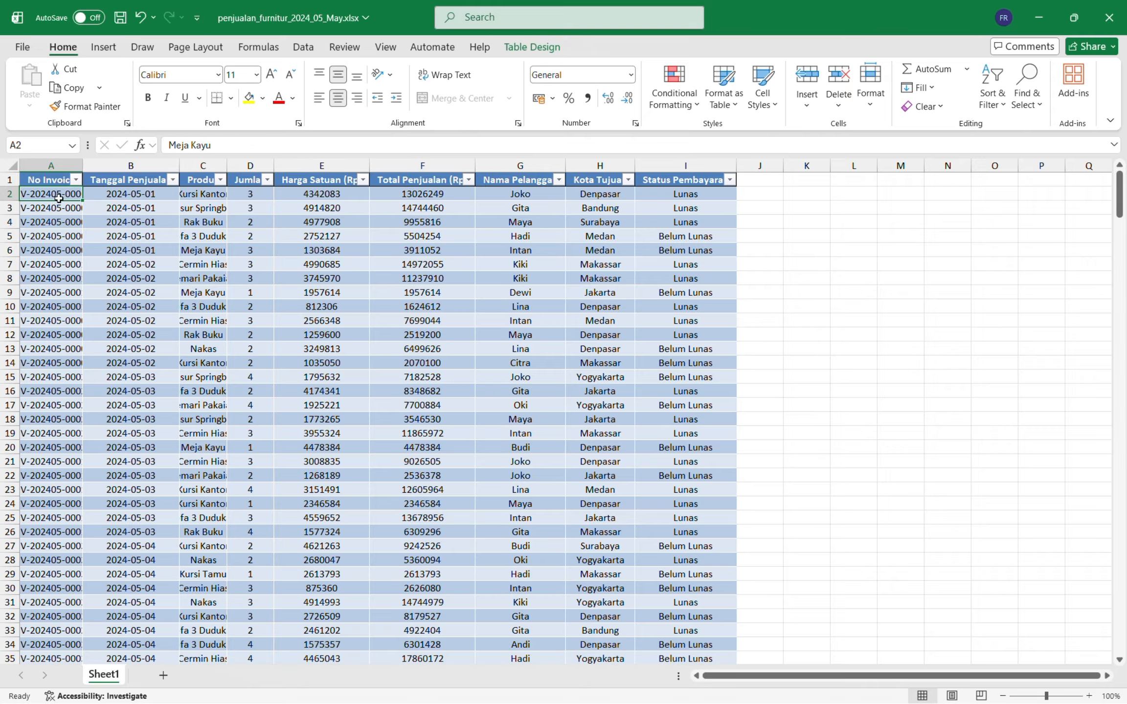
{"action": "left_click", "coordinate": [114, 47]}
{"action": "left_click", "coordinate": [33, 88]}
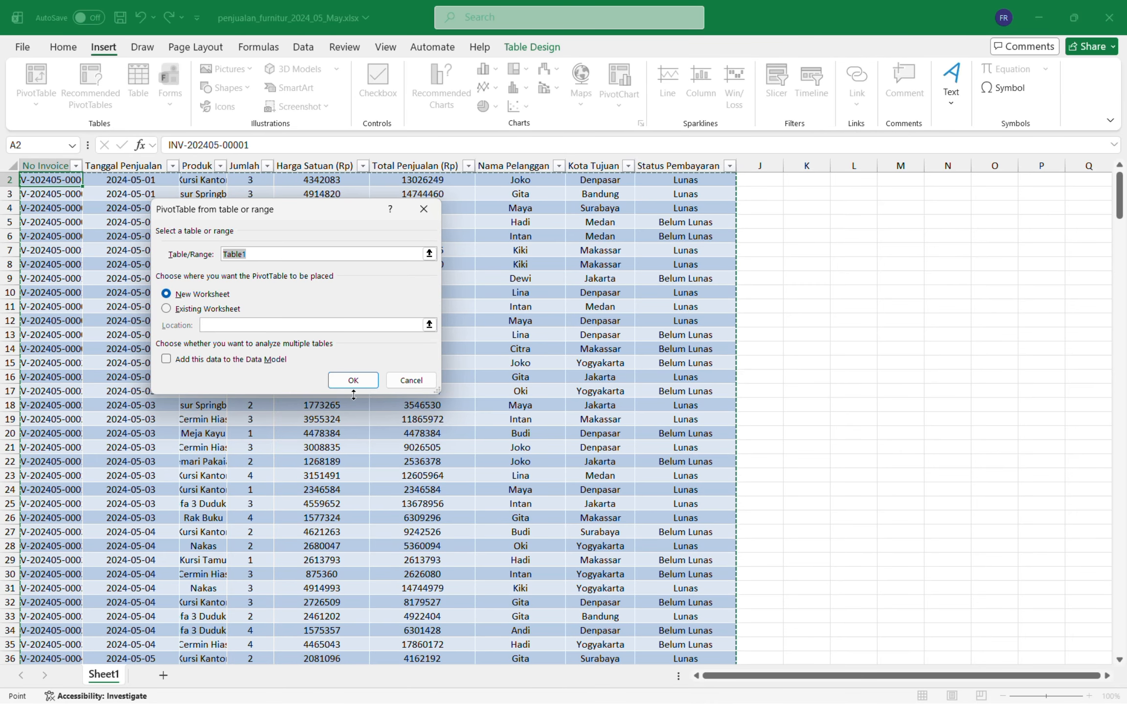
{"action": "left_click", "coordinate": [354, 380]}
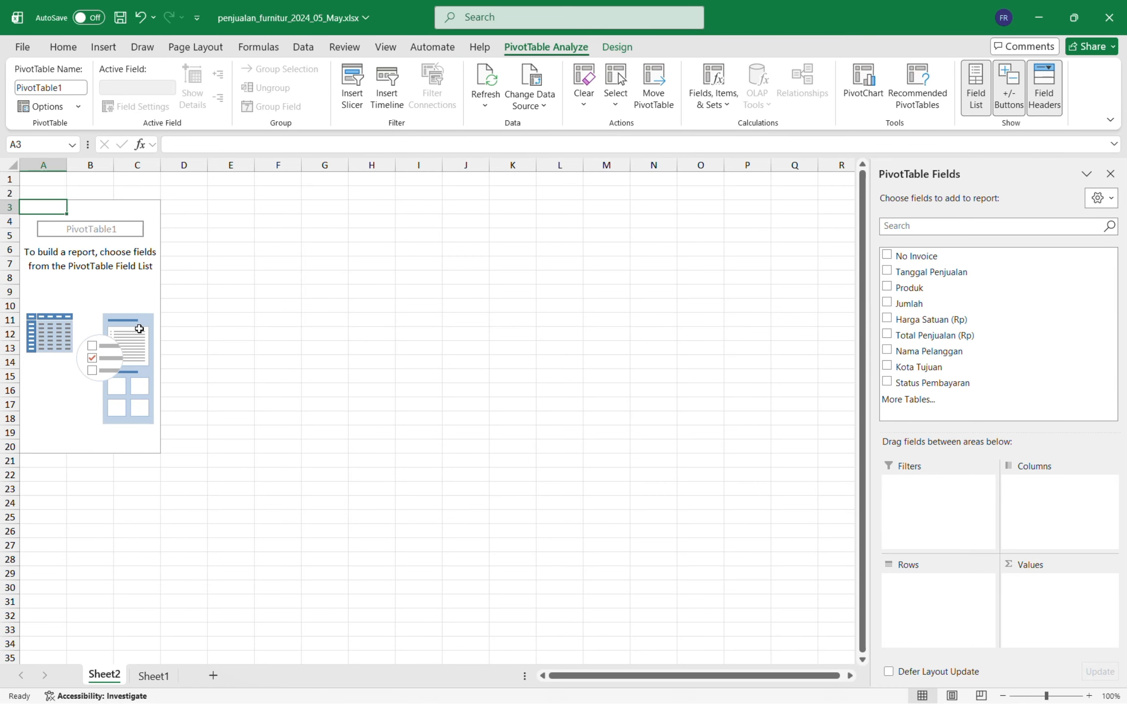
Rename the source data sheet, Sheet1, as DATASET
{"action": "left_click", "coordinate": [162, 674]}
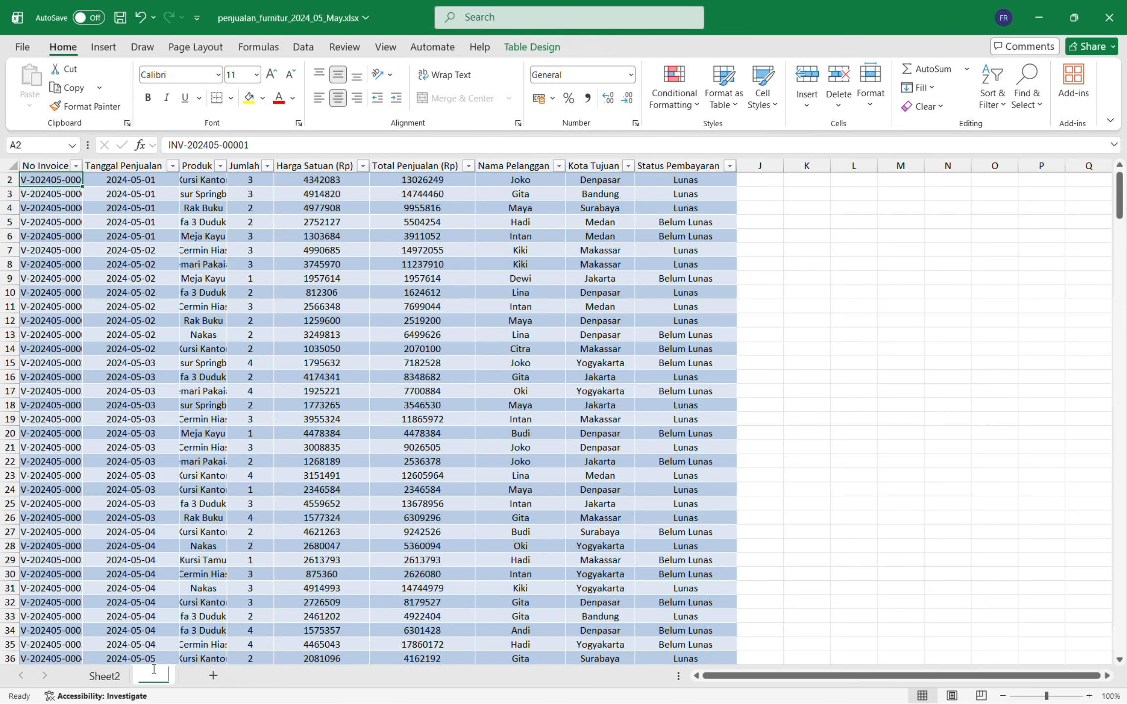
{"action": "double_click", "coordinate": [154, 670]}
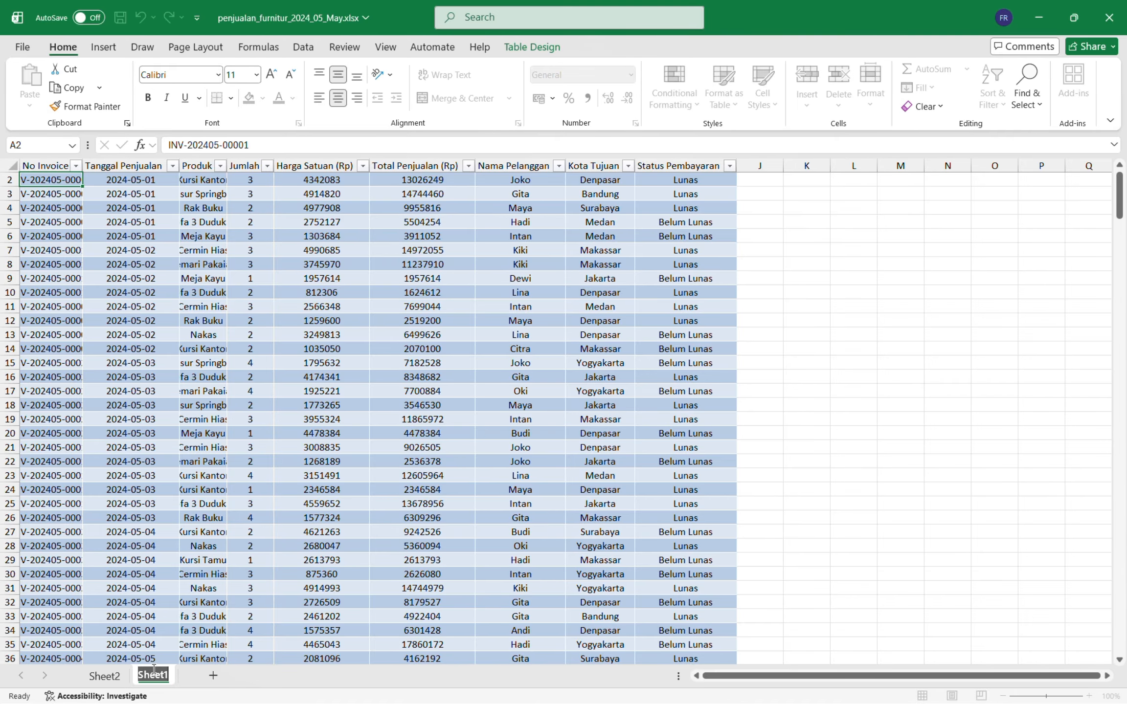
{"action": "type", "text": "DATASET"}
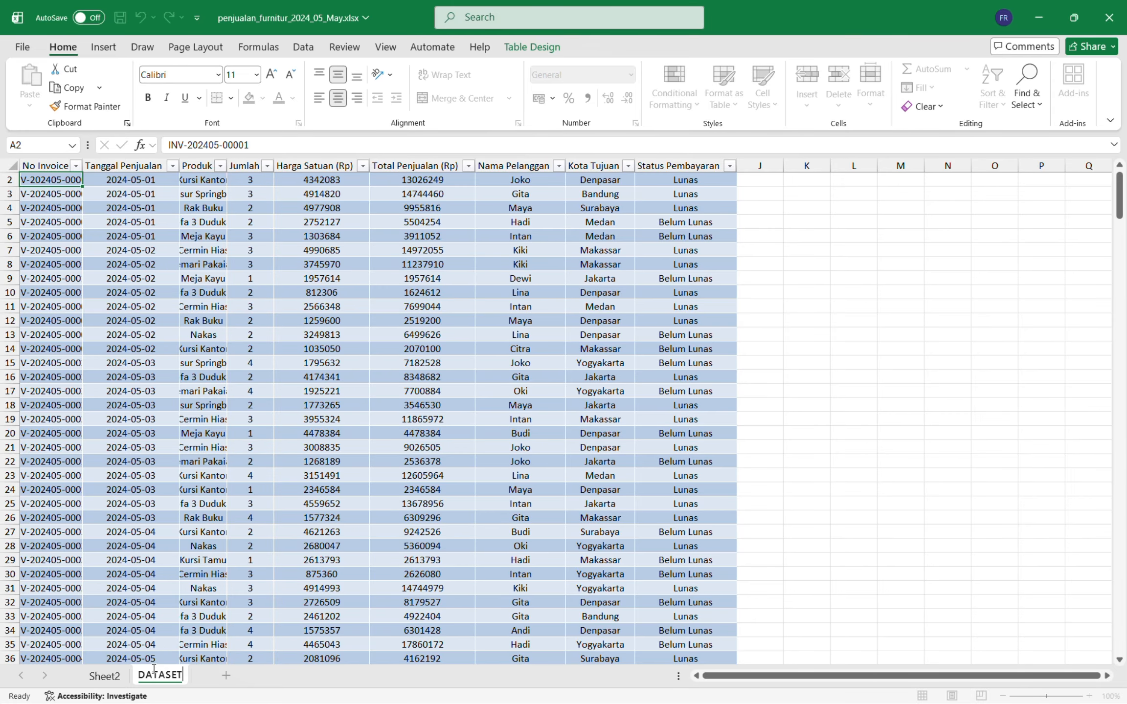
Rename the PivotTable sheet, Sheet2, as DIAGRAM COLUMN
{"action": "left_click", "coordinate": [112, 676]}
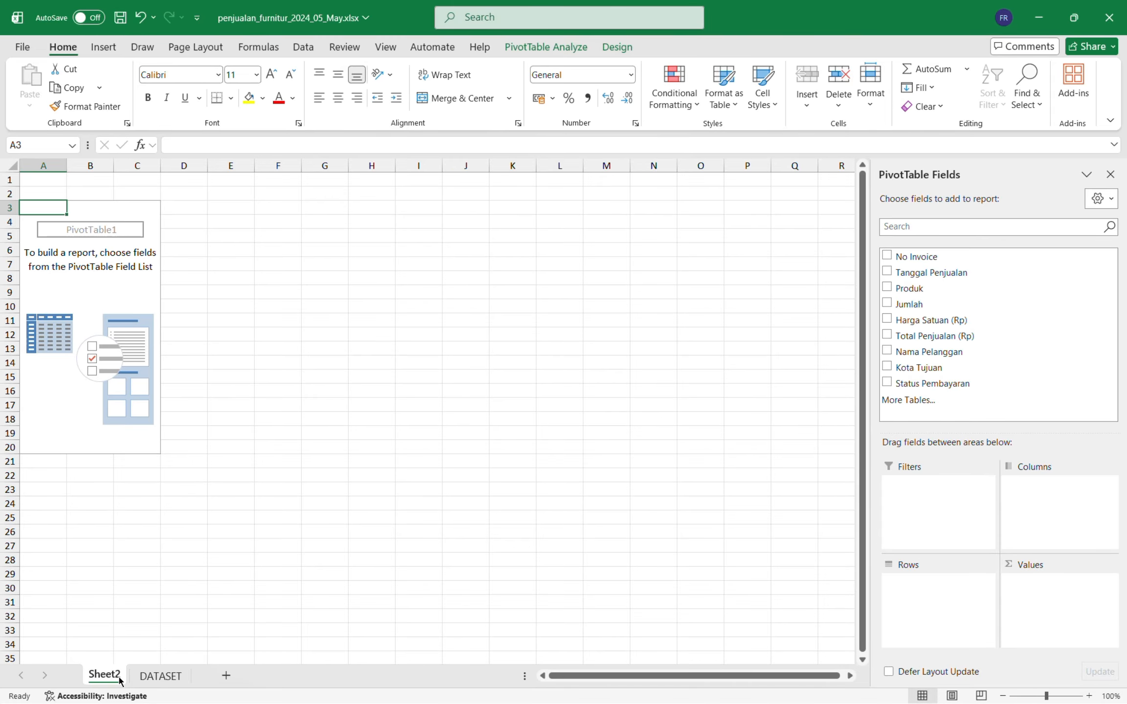
{"action": "double_click", "coordinate": [104, 675]}
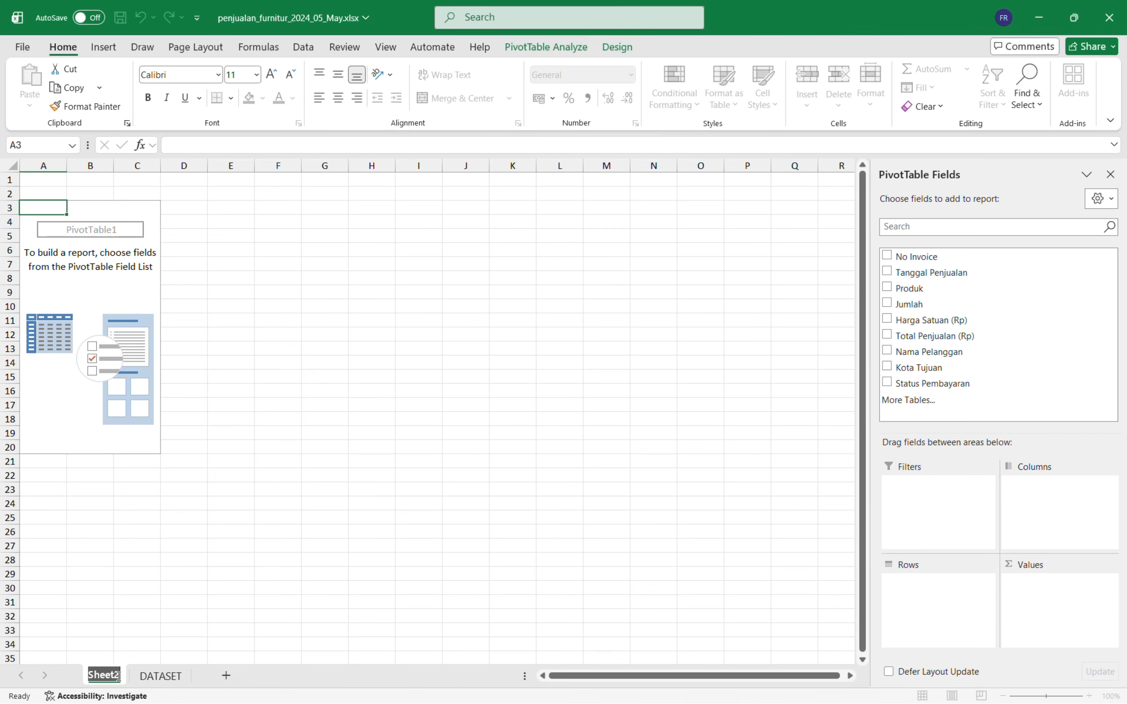
{"action": "type", "text": "DIAGRAM"}
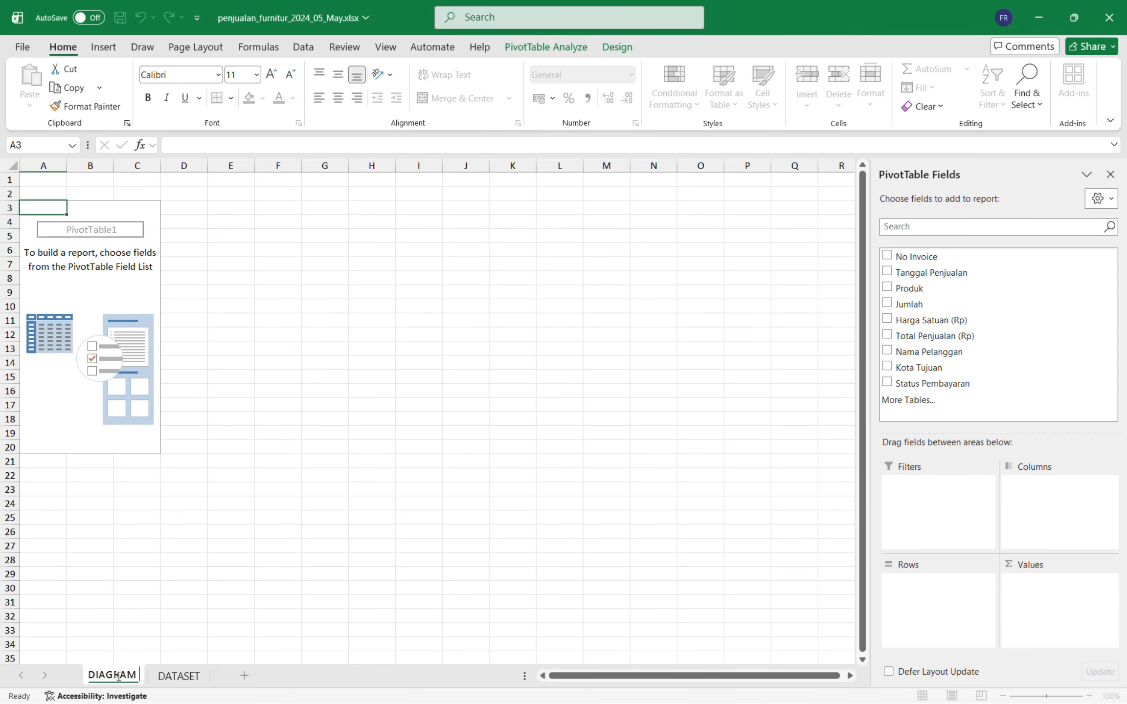
{"action": "type", "text": " COLUMN"}
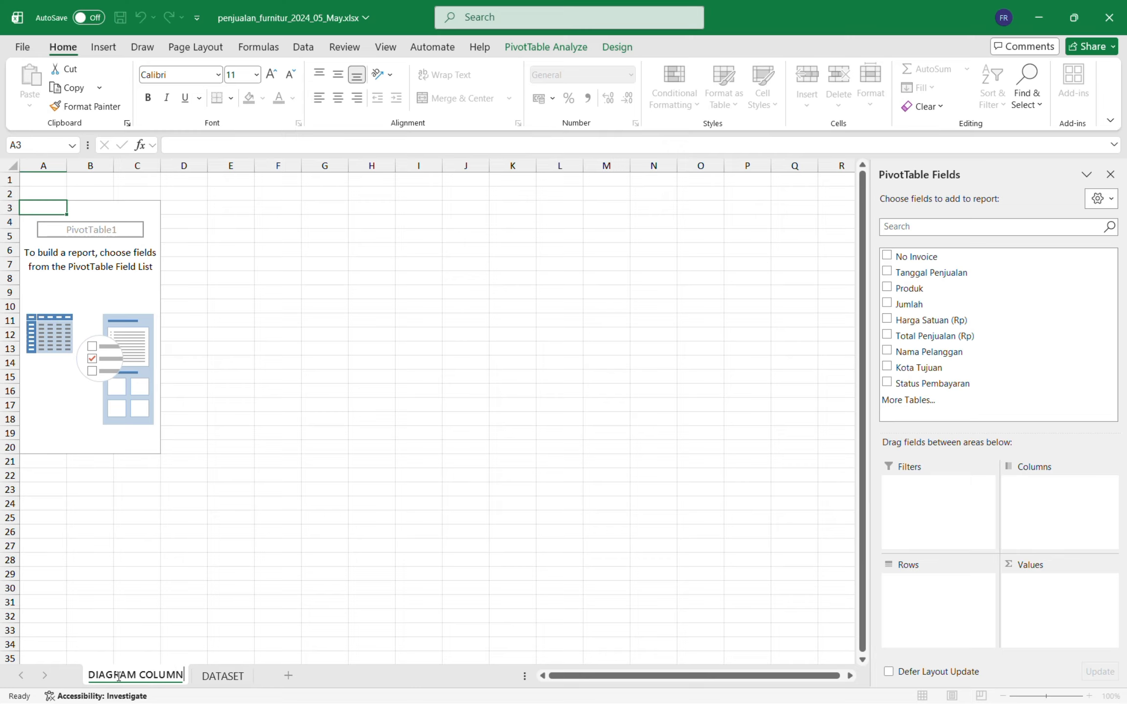
{"action": "key", "text": "Return"}
{"action": "left_click", "coordinate": [120, 319]}
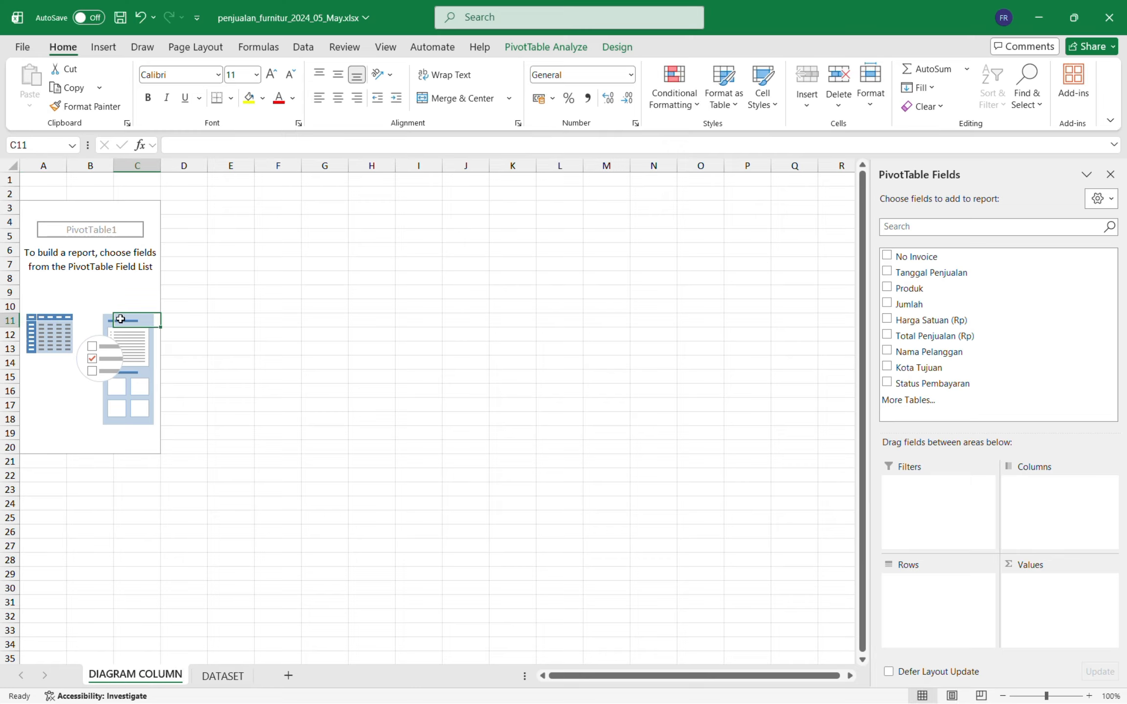
{"action": "left_click", "coordinate": [99, 279]}
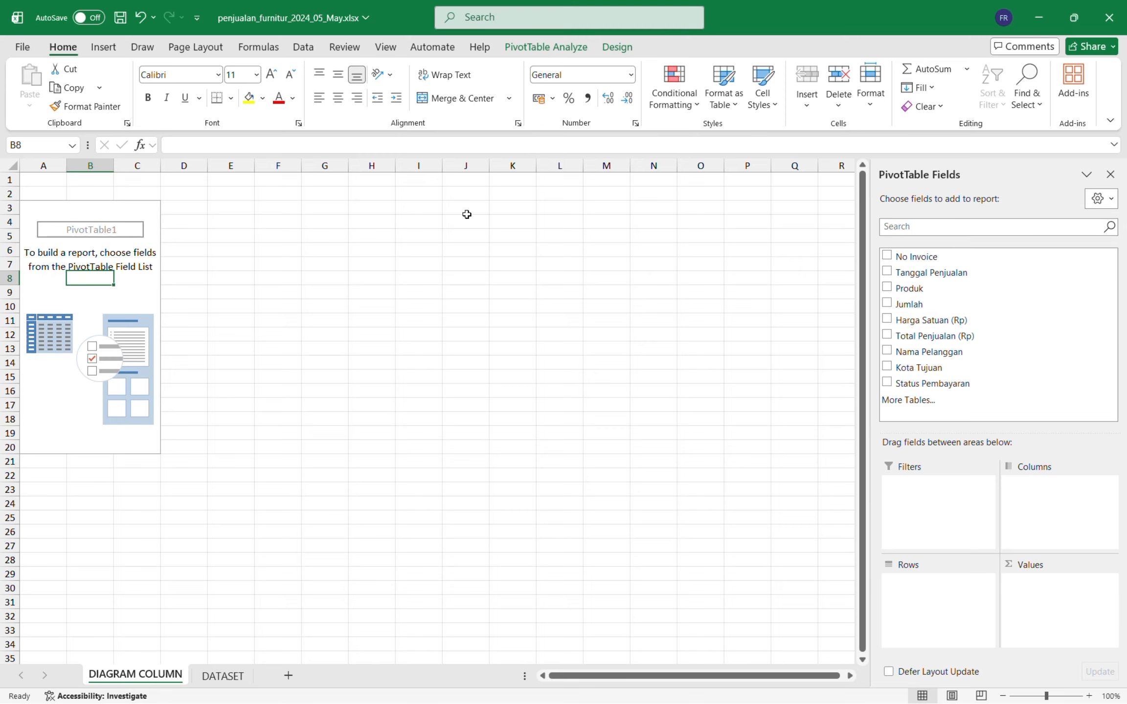
{"action": "left_click", "coordinate": [256, 265]}
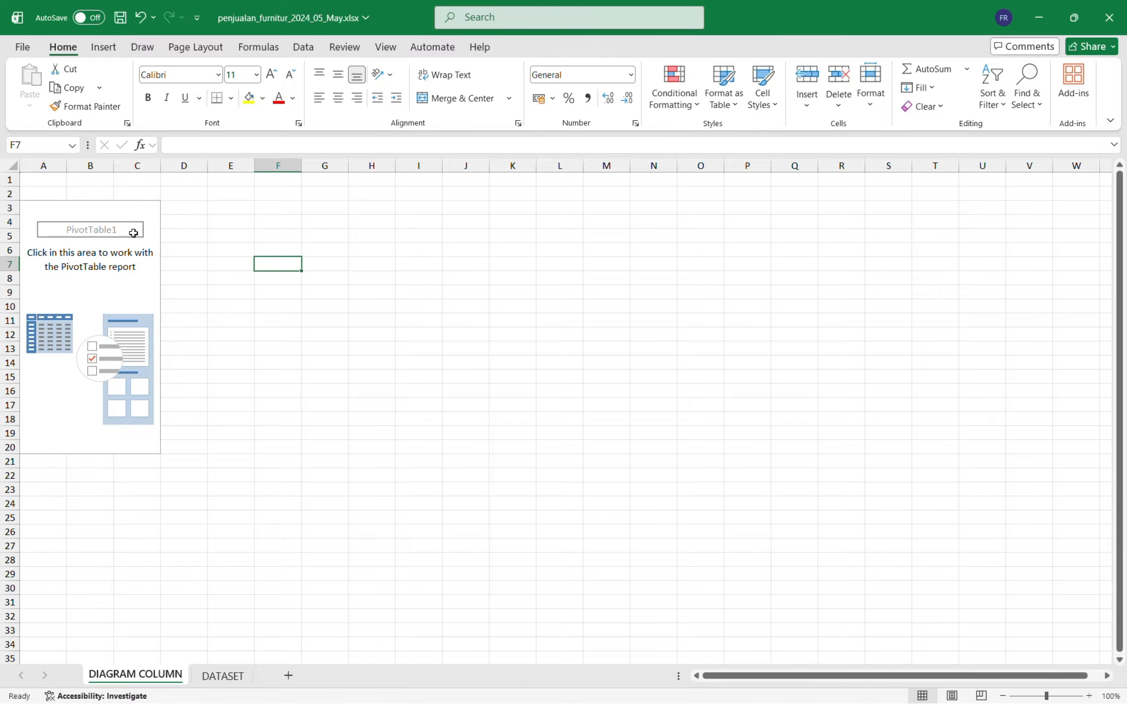
Build the PivotTable with Produk as rows and the sum of Total Penjualan (Rp) as values
{"action": "left_click", "coordinate": [137, 209]}
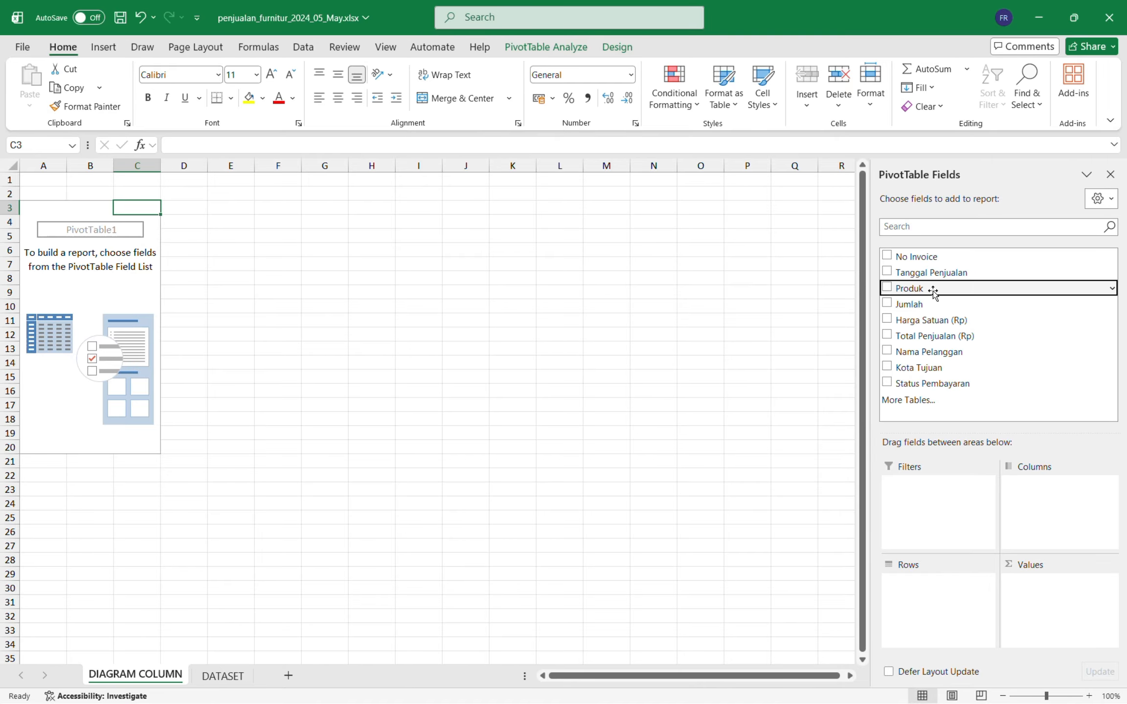
{"action": "left_click_drag", "start_coordinate": [934, 292], "coordinate": [926, 597]}
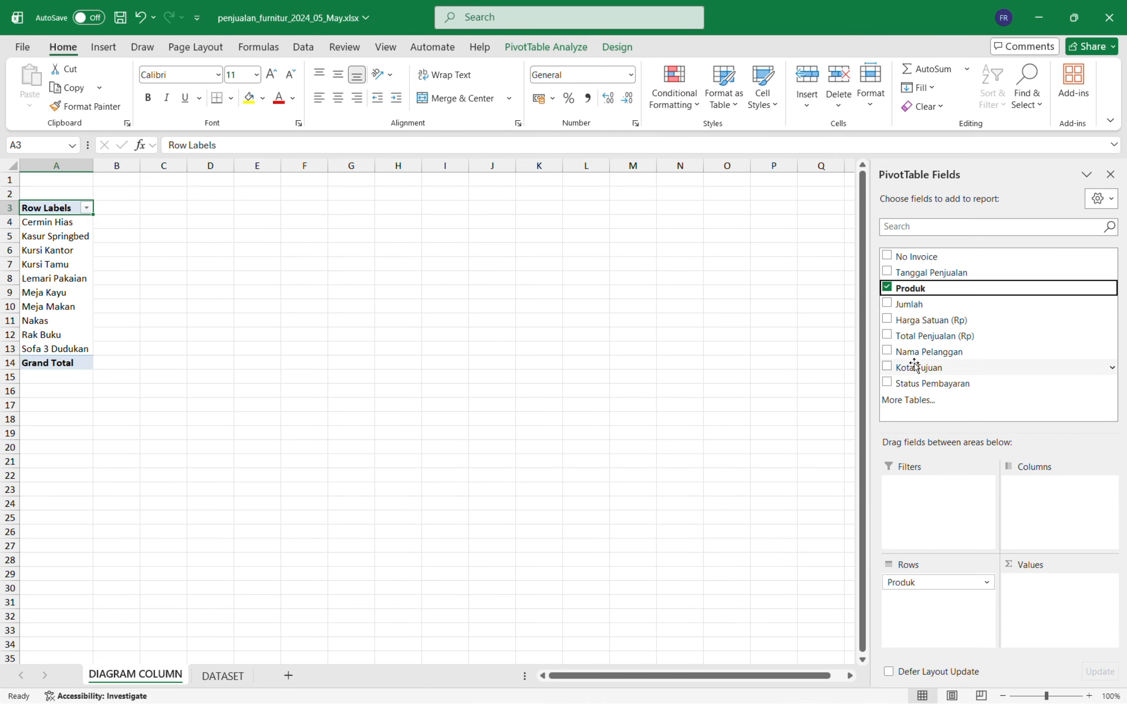
{"action": "left_click_drag", "start_coordinate": [935, 335], "coordinate": [1056, 605]}
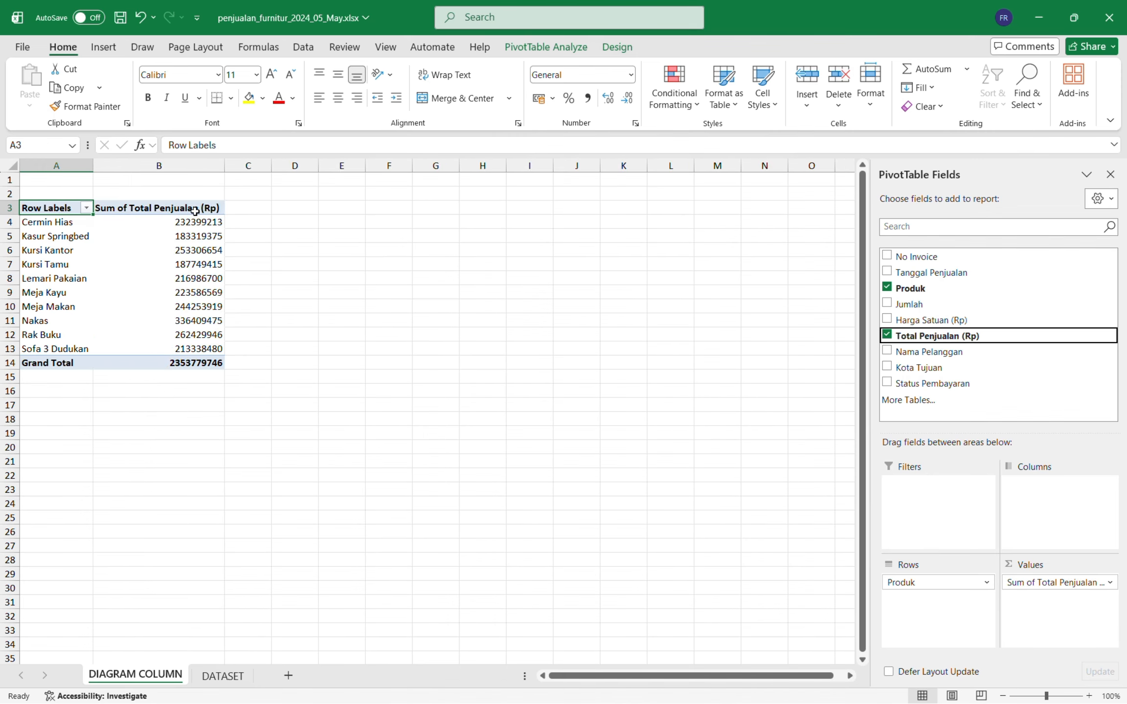
Format the PivotTable's total sales column B as Currency
{"action": "left_click", "coordinate": [198, 165]}
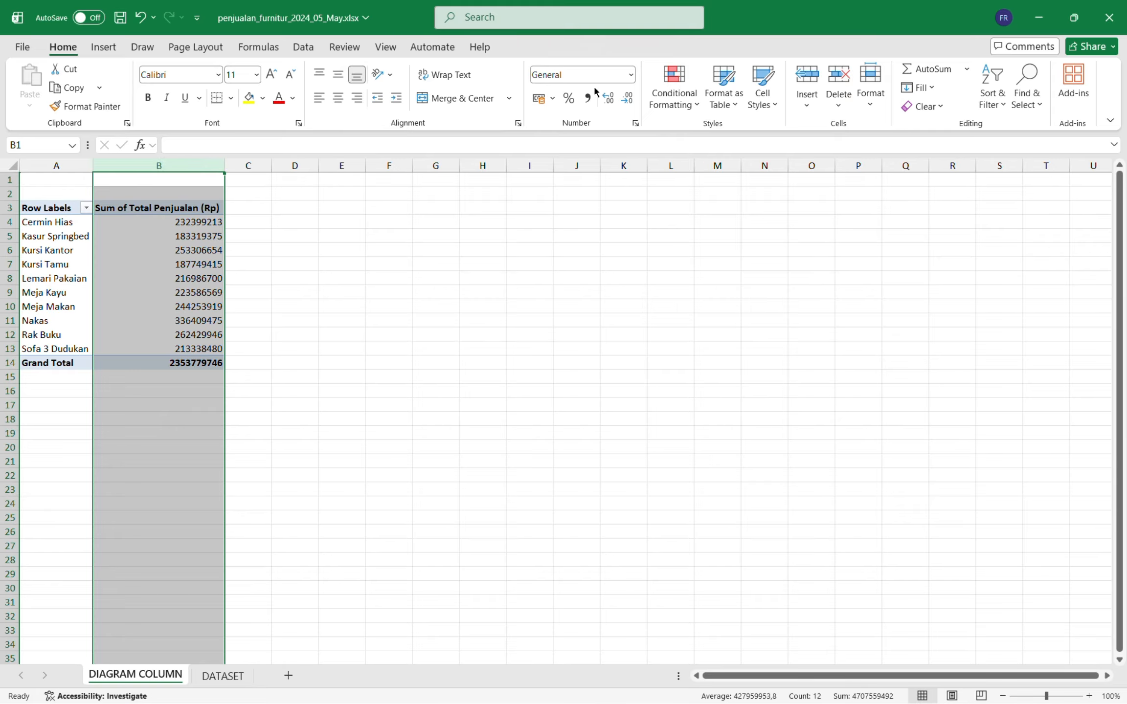
{"action": "left_click", "coordinate": [630, 78]}
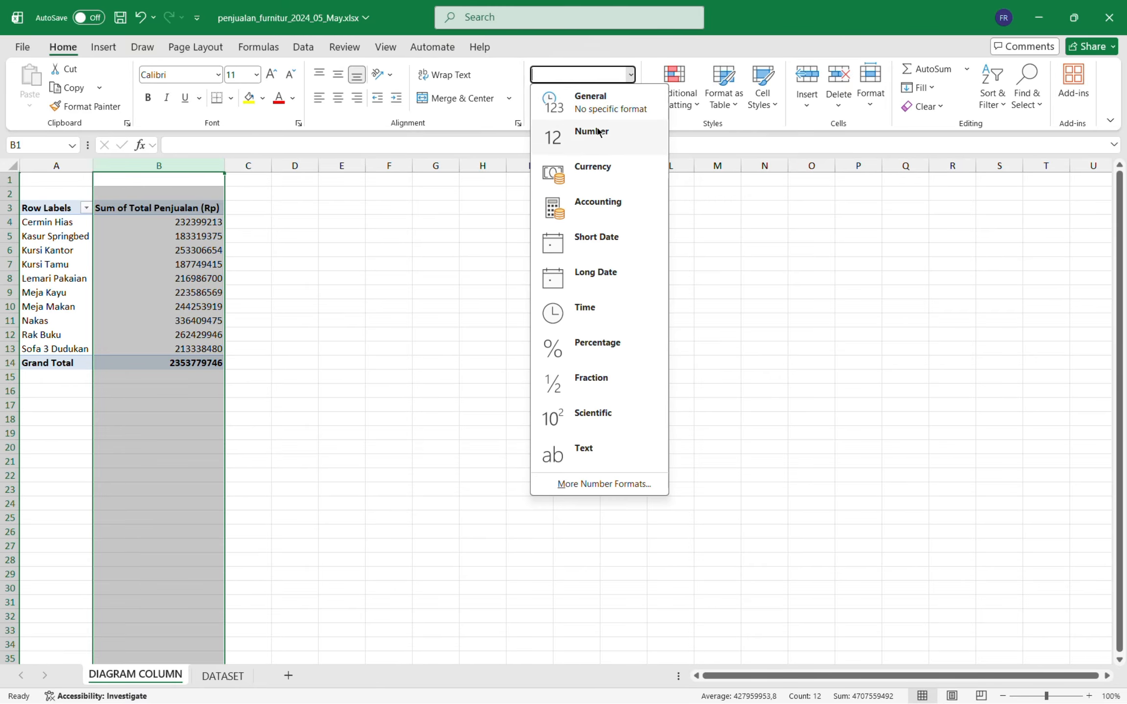
{"action": "left_click", "coordinate": [598, 174]}
{"action": "left_click", "coordinate": [276, 307]}
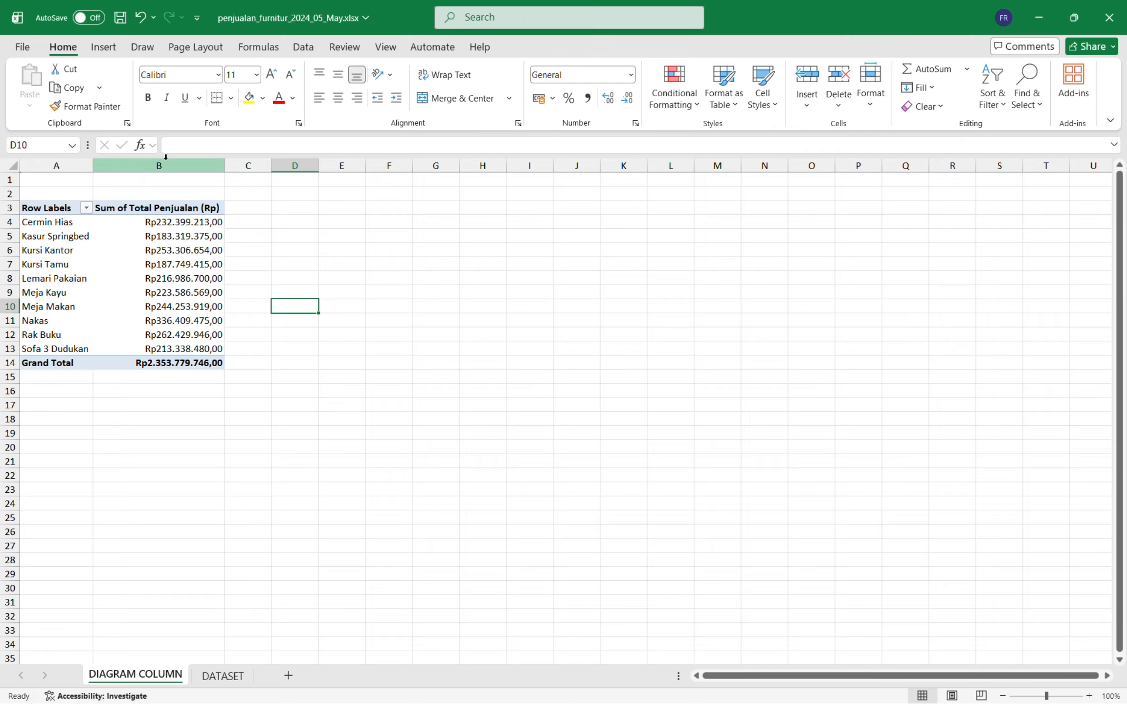
{"action": "left_click", "coordinate": [489, 20]}
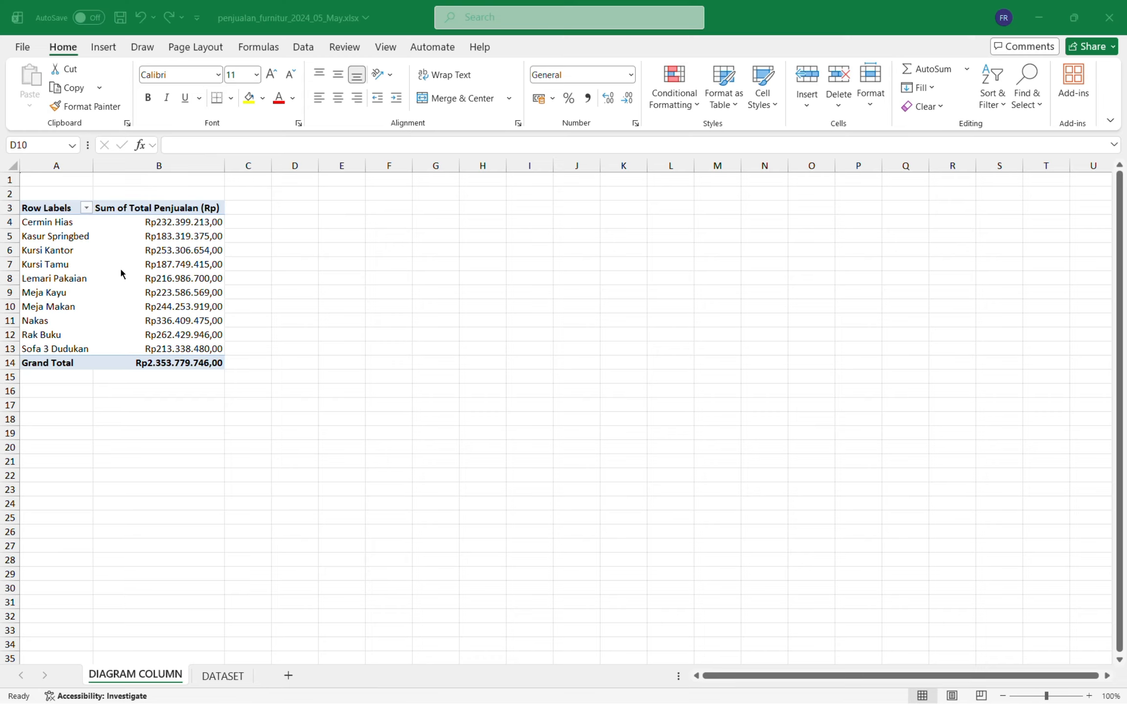
Preview the column chart subtypes for the product sales PivotTable, from Clustered Column through 3-D Column
{"action": "left_click", "coordinate": [130, 235]}
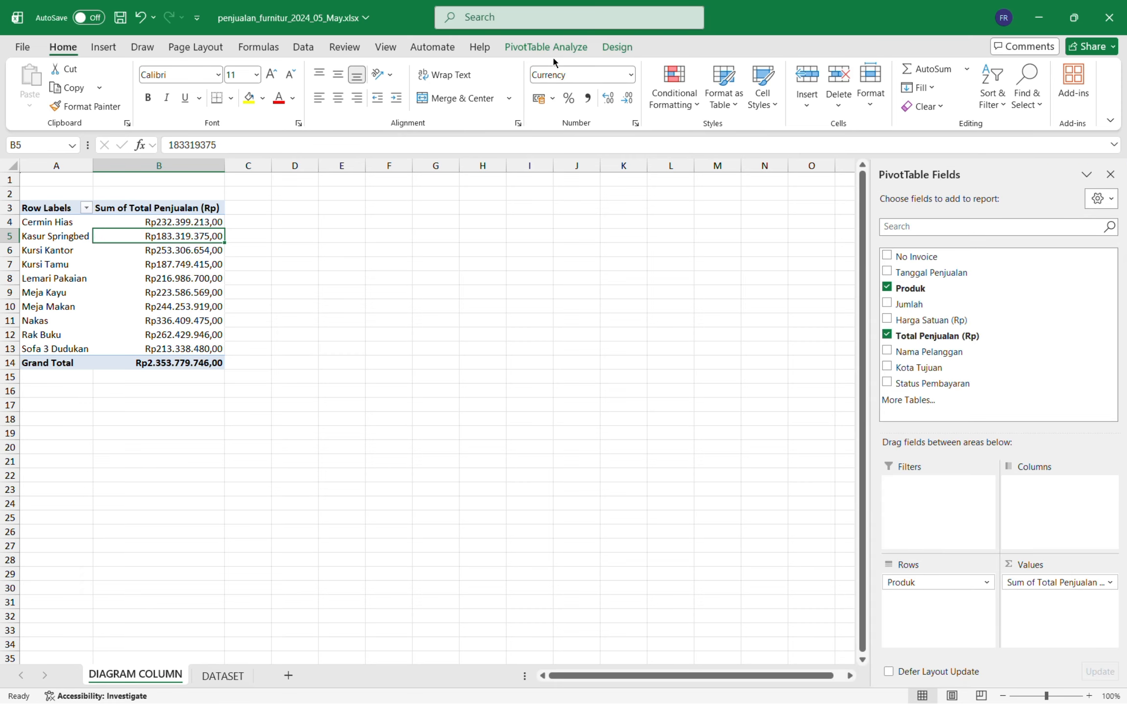
{"action": "left_click", "coordinate": [553, 49]}
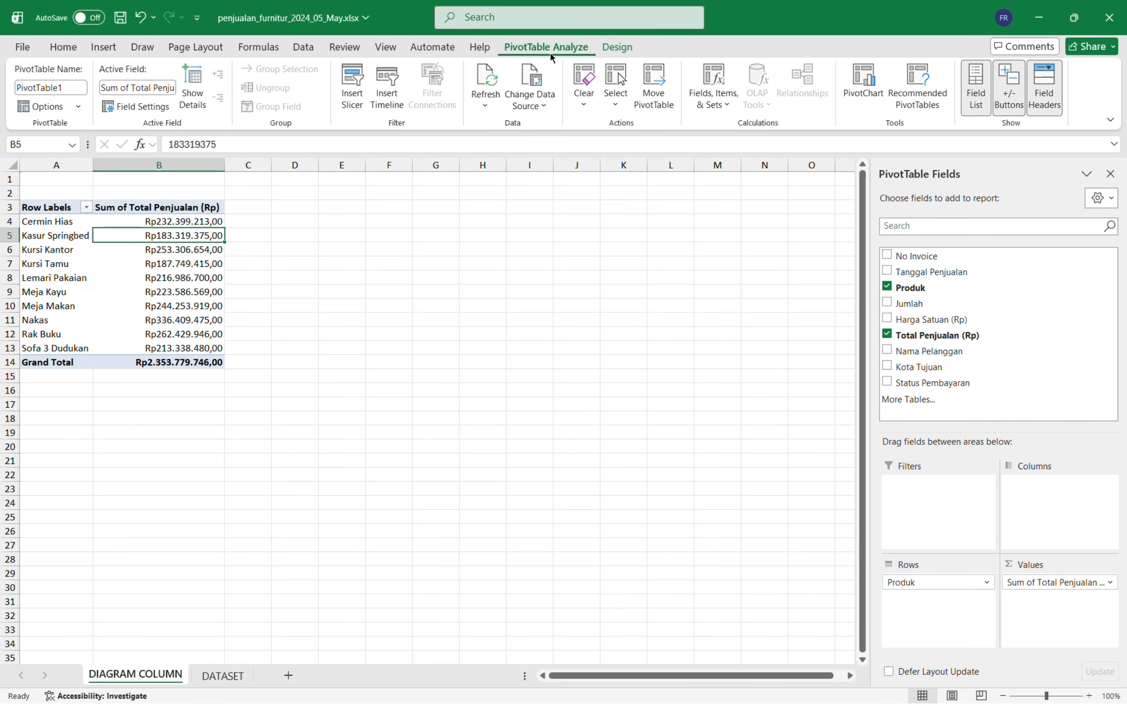
{"action": "left_click", "coordinate": [103, 47]}
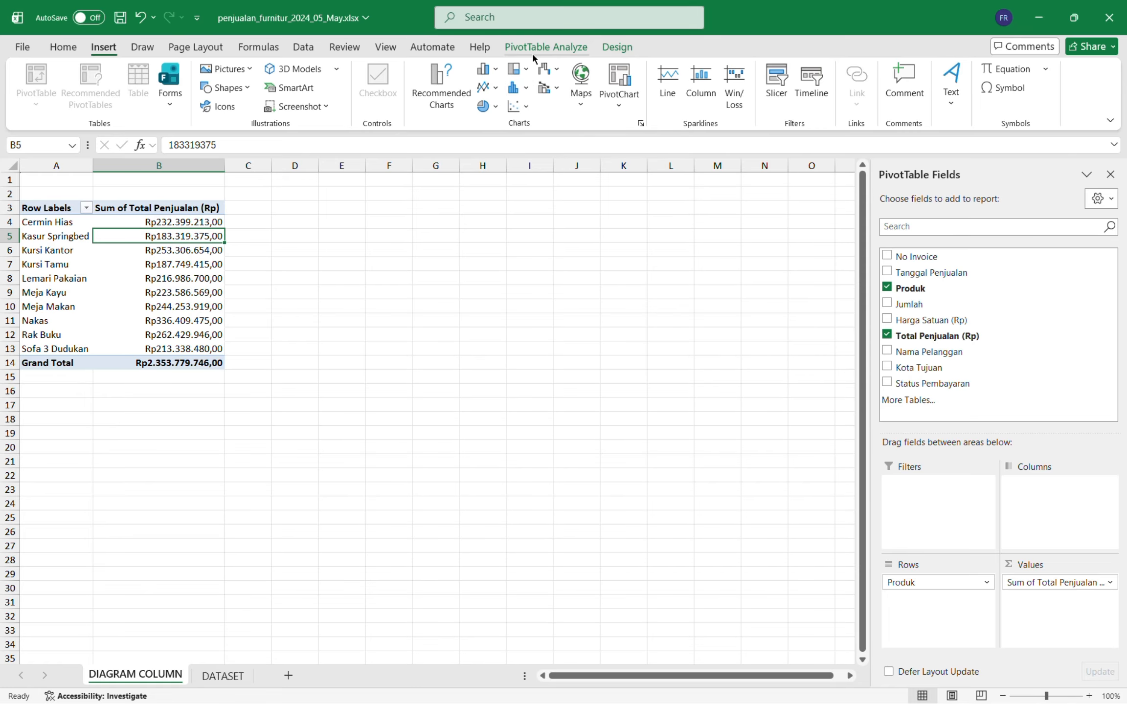
{"action": "left_click", "coordinate": [445, 88]}
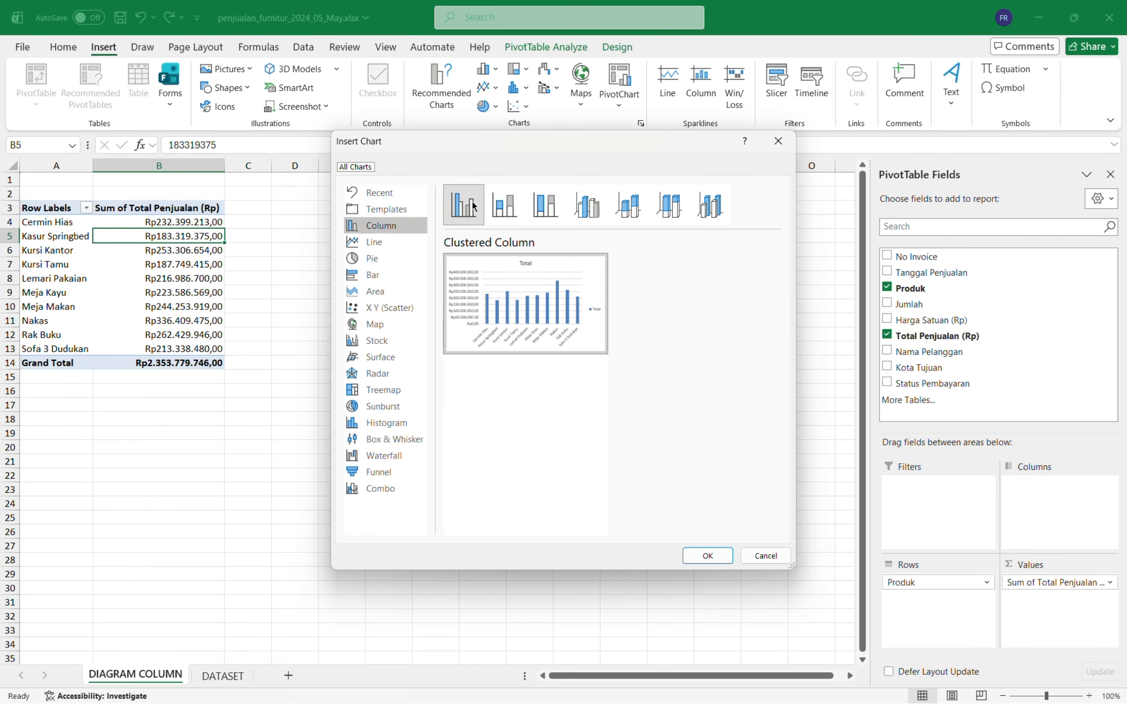
{"action": "left_click", "coordinate": [503, 205]}
{"action": "left_click", "coordinate": [542, 202]}
{"action": "left_click", "coordinate": [586, 206]}
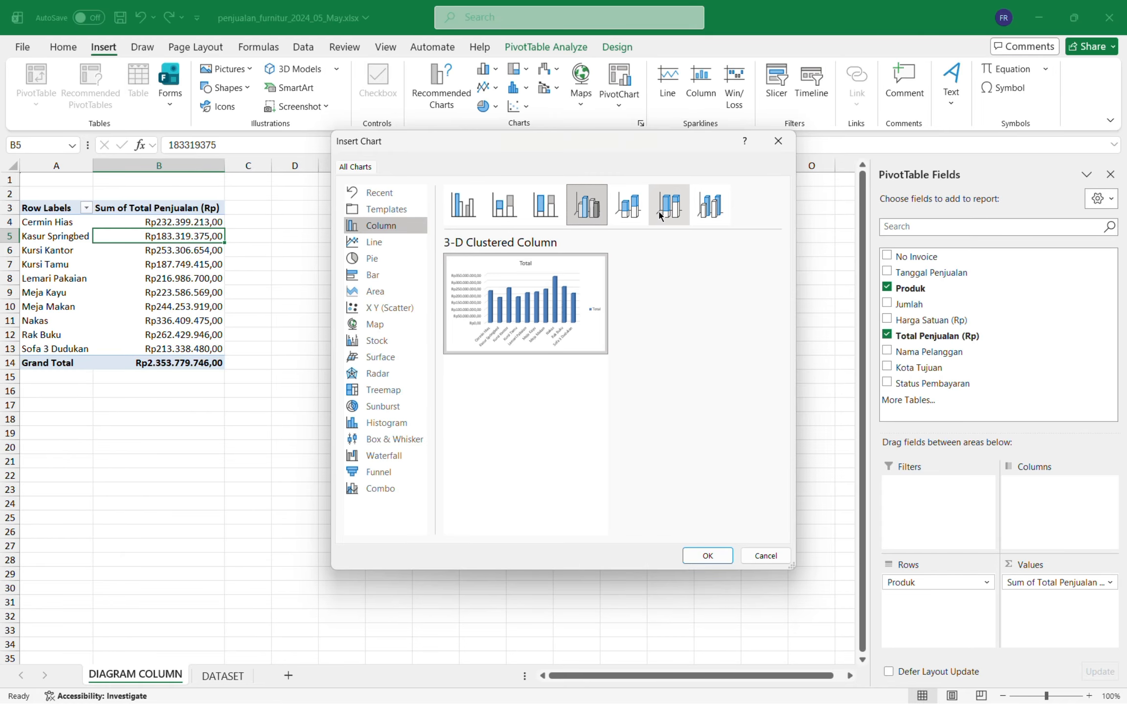
{"action": "left_click", "coordinate": [629, 206]}
{"action": "left_click", "coordinate": [669, 205]}
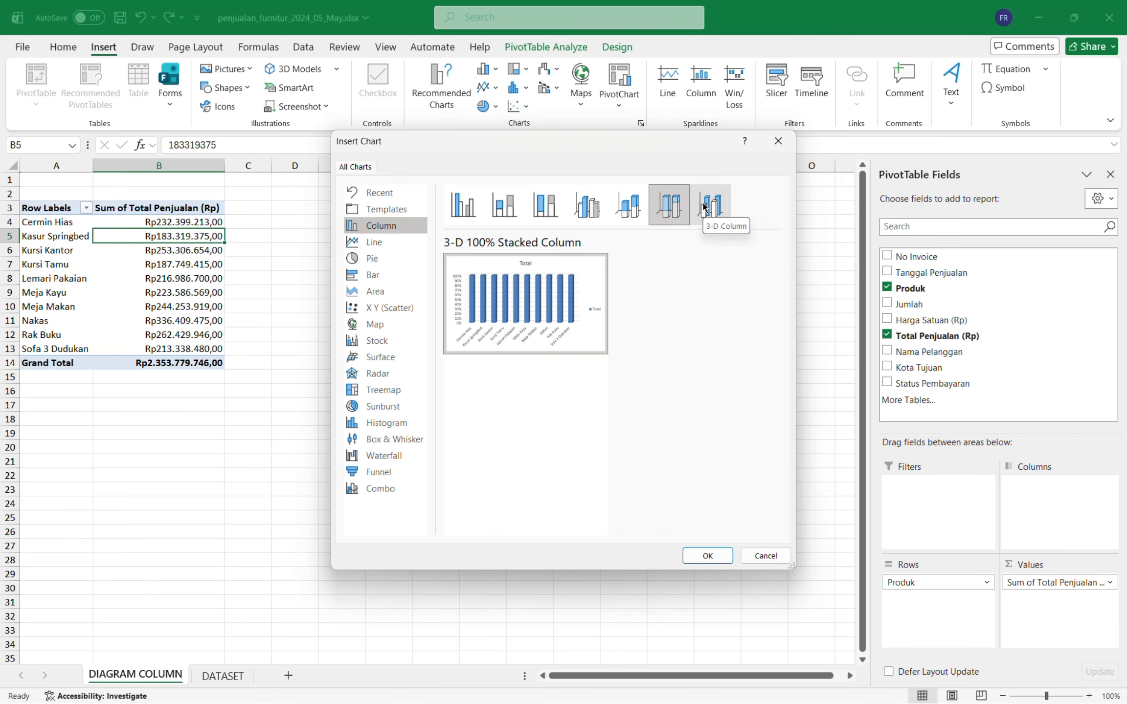
{"action": "left_click", "coordinate": [704, 206]}
{"action": "left_click", "coordinate": [669, 205]}
{"action": "left_click", "coordinate": [628, 205]}
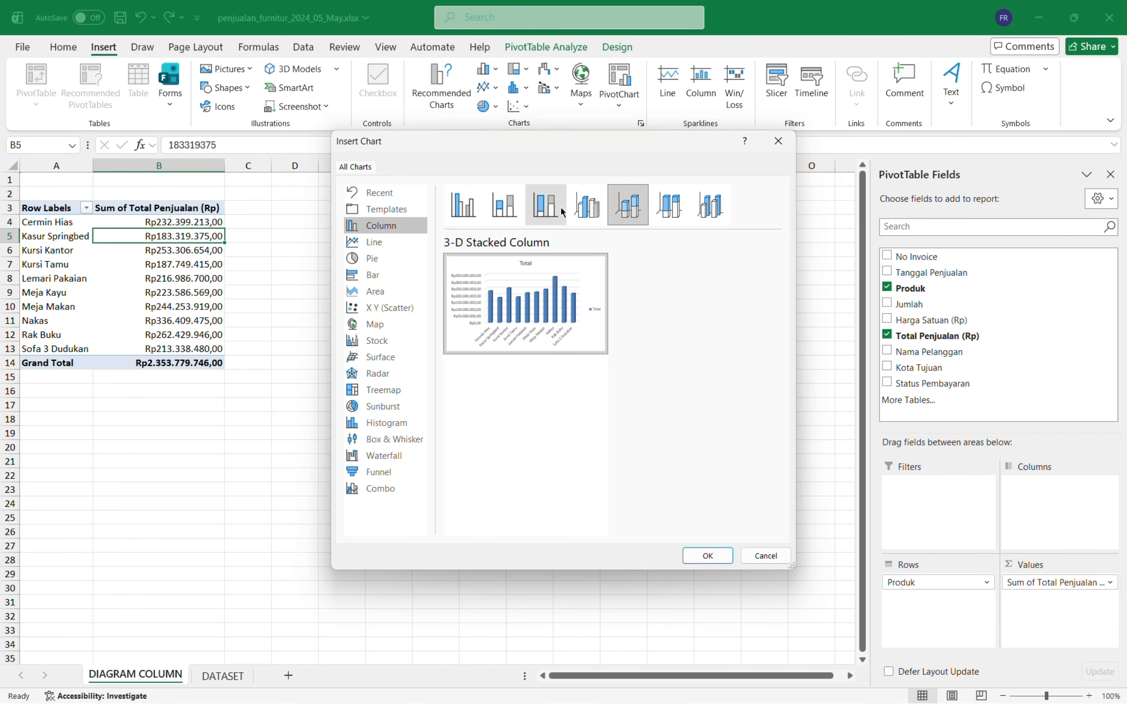
{"action": "left_click", "coordinate": [585, 205]}
{"action": "left_click", "coordinate": [557, 212]}
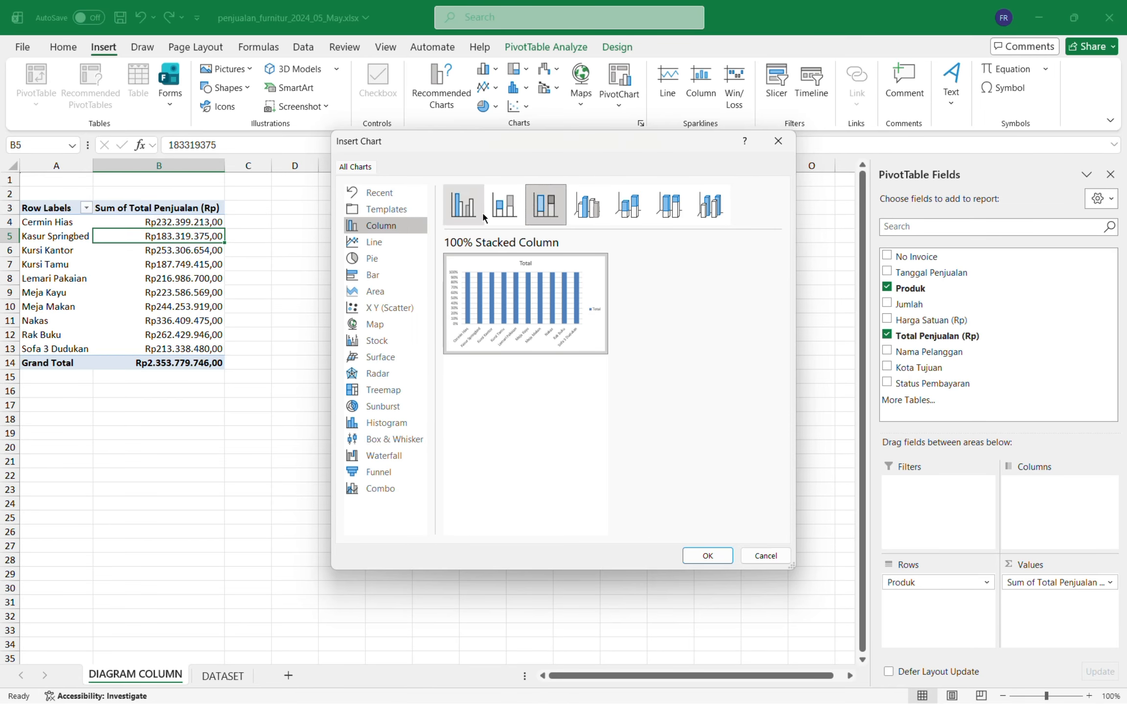
Insert a Clustered Column chart of total sales per product and move it up beside the PivotTable
{"action": "left_click", "coordinate": [472, 223]}
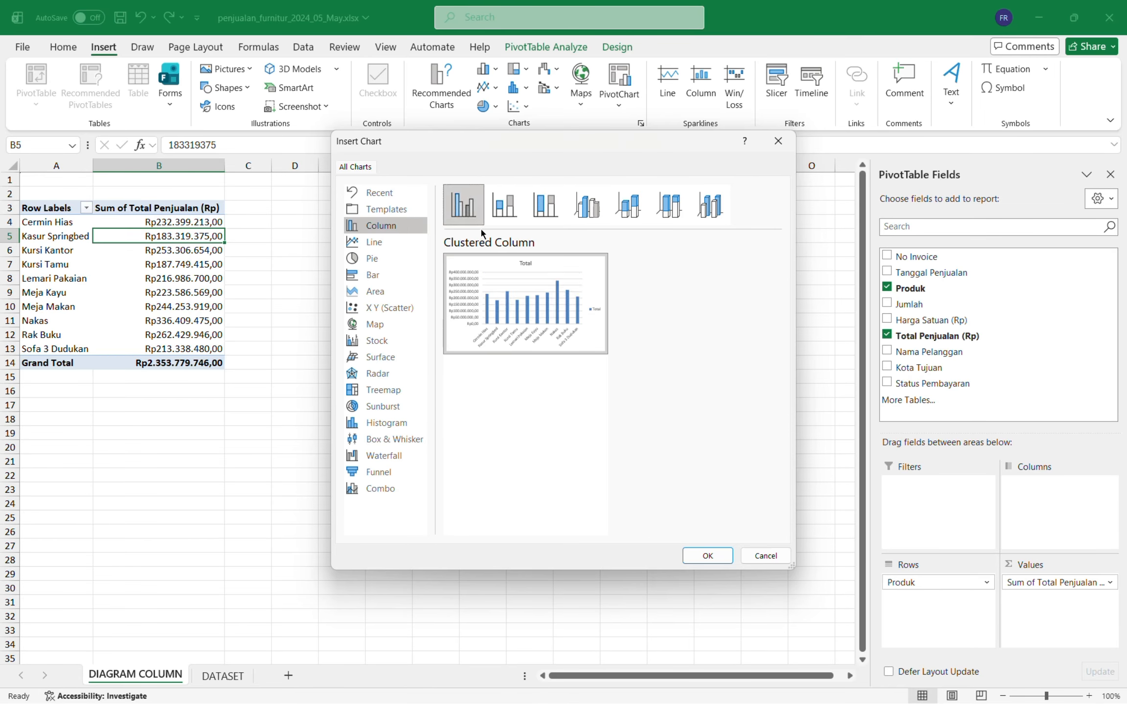
{"action": "left_click", "coordinate": [692, 556]}
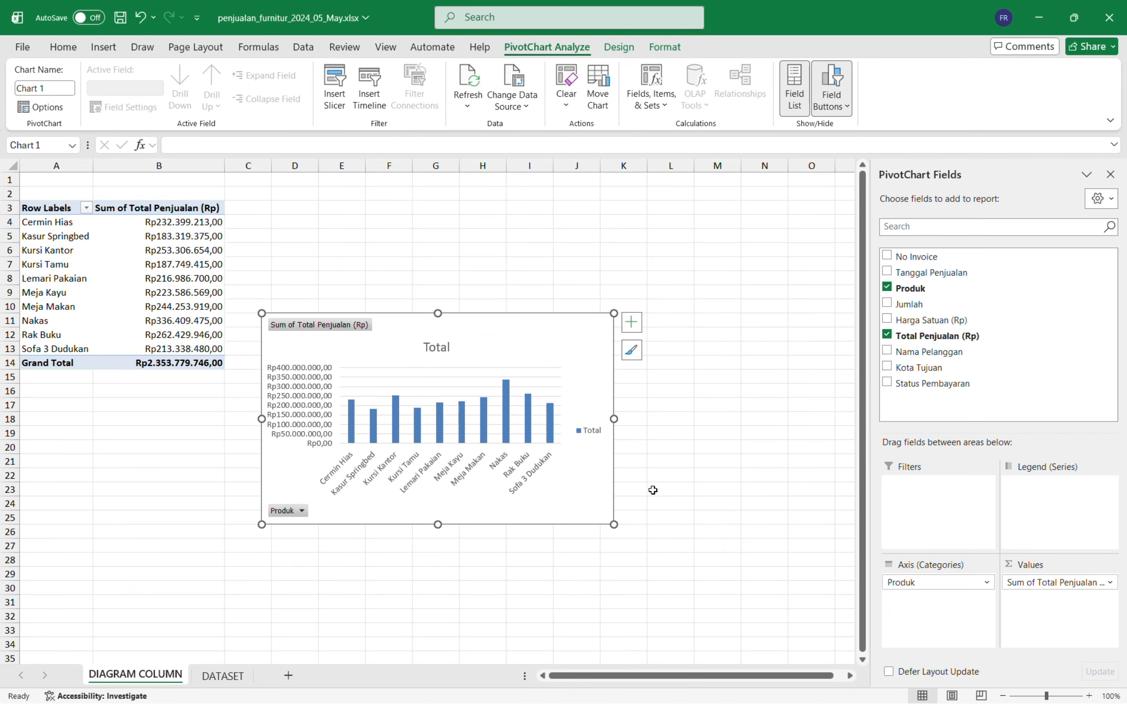
{"action": "left_click_drag", "start_coordinate": [501, 328], "coordinate": [517, 243]}
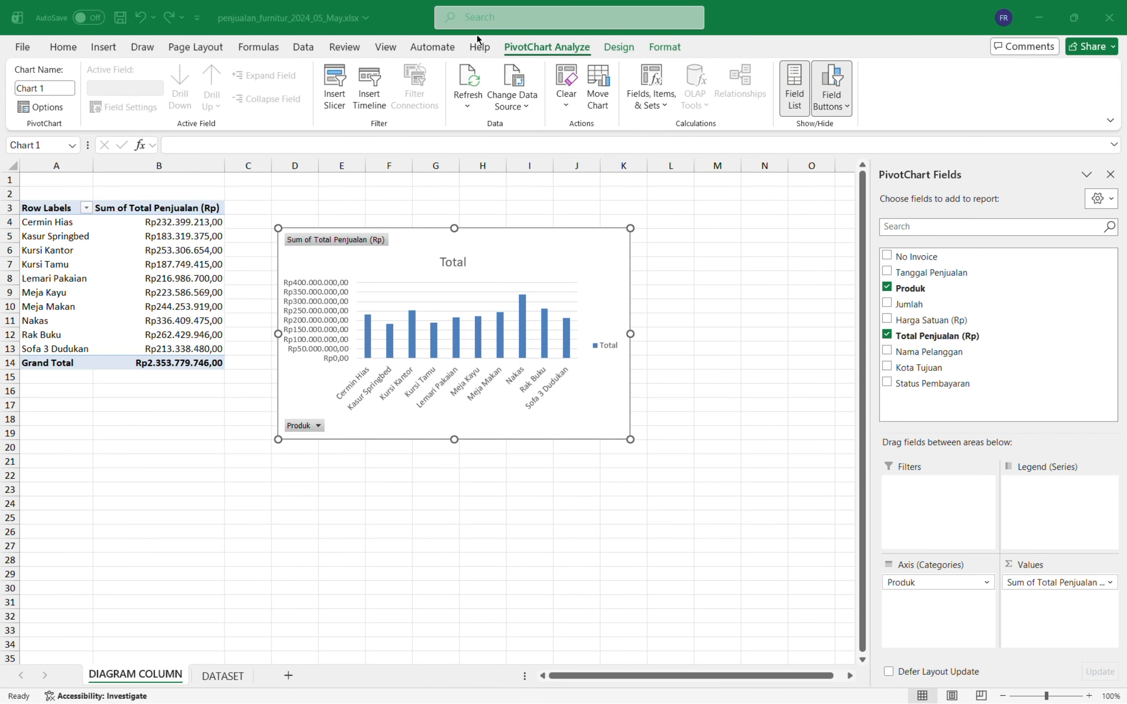
Change the chart title to TOTAL PENJUALAN PER PRODUK and align the chart's upper edge with the PivotTable's header row
{"action": "double_click", "coordinate": [453, 263]}
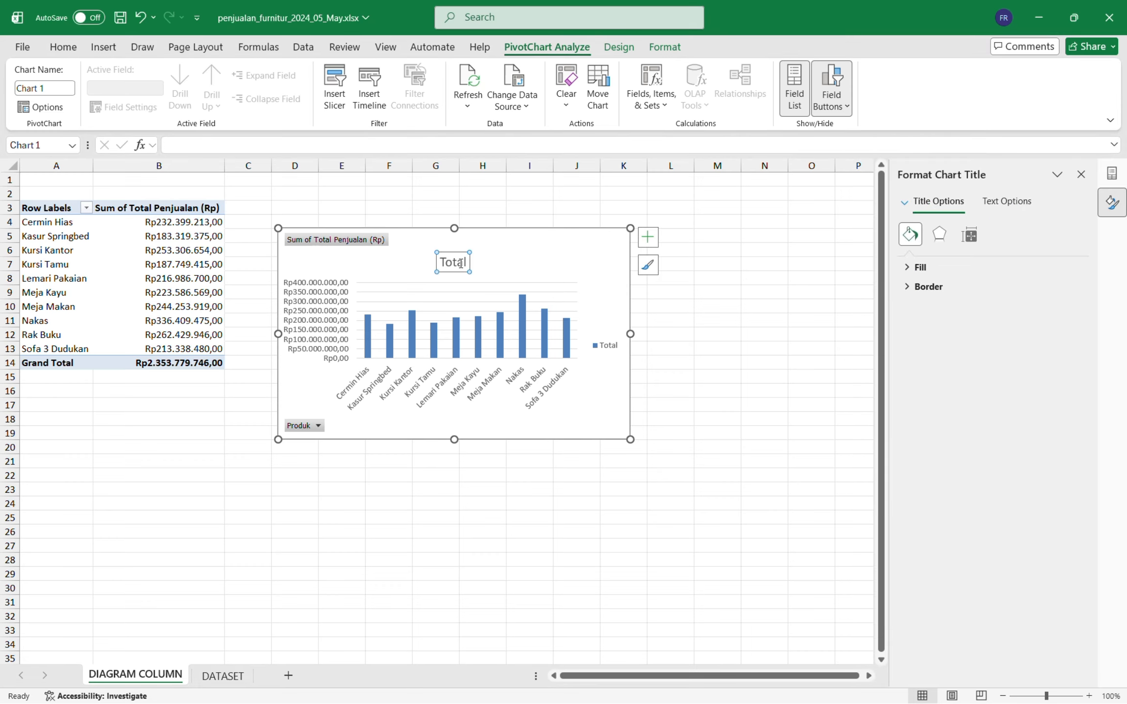
{"action": "double_click", "coordinate": [461, 263]}
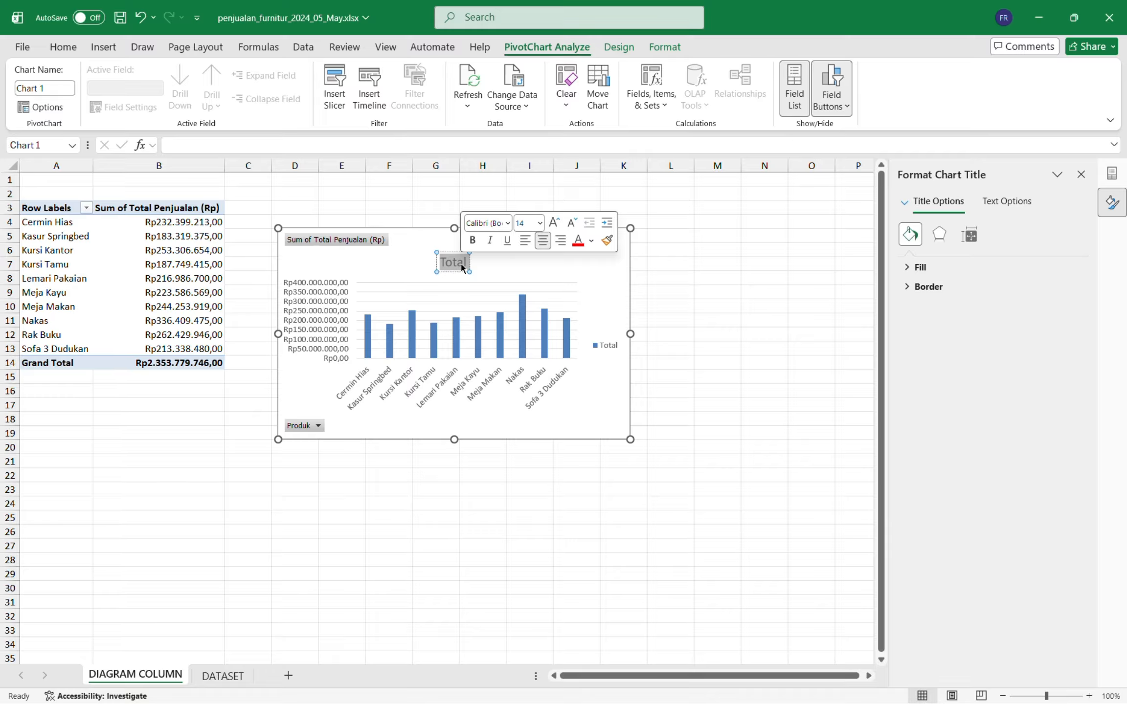
{"action": "type", "text": "TOTAL"}
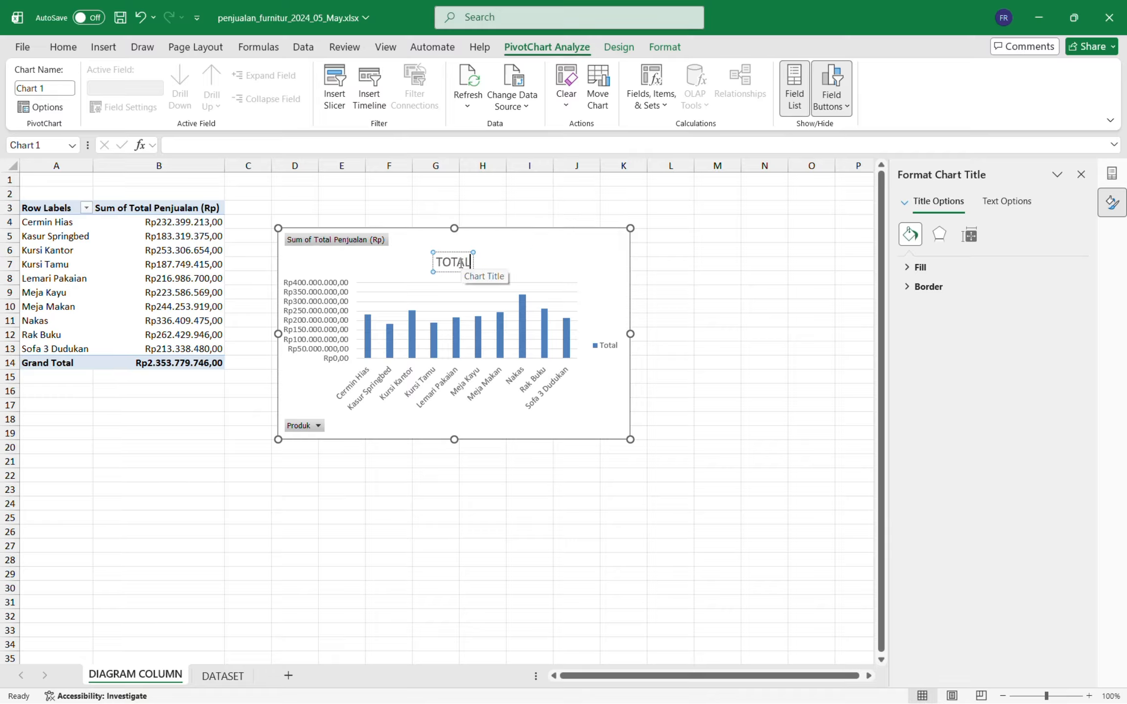
{"action": "type", "text": " PENJUALAN PER PRODUK"}
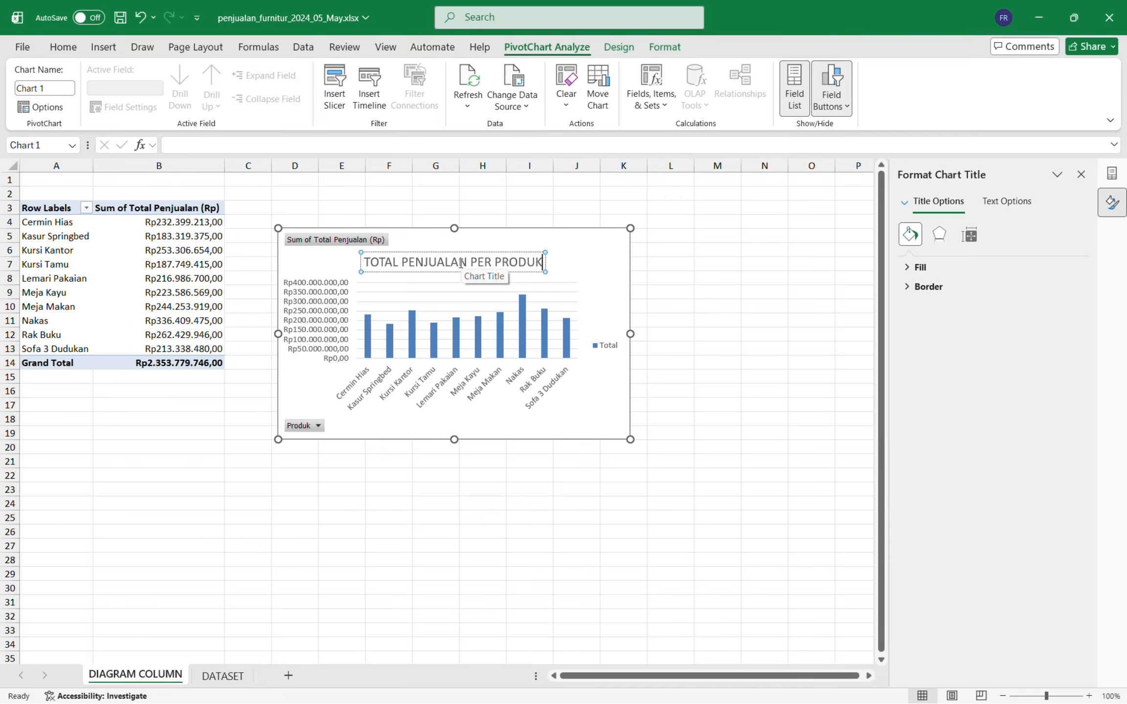
{"action": "left_click", "coordinate": [717, 320]}
{"action": "left_click", "coordinate": [583, 249]}
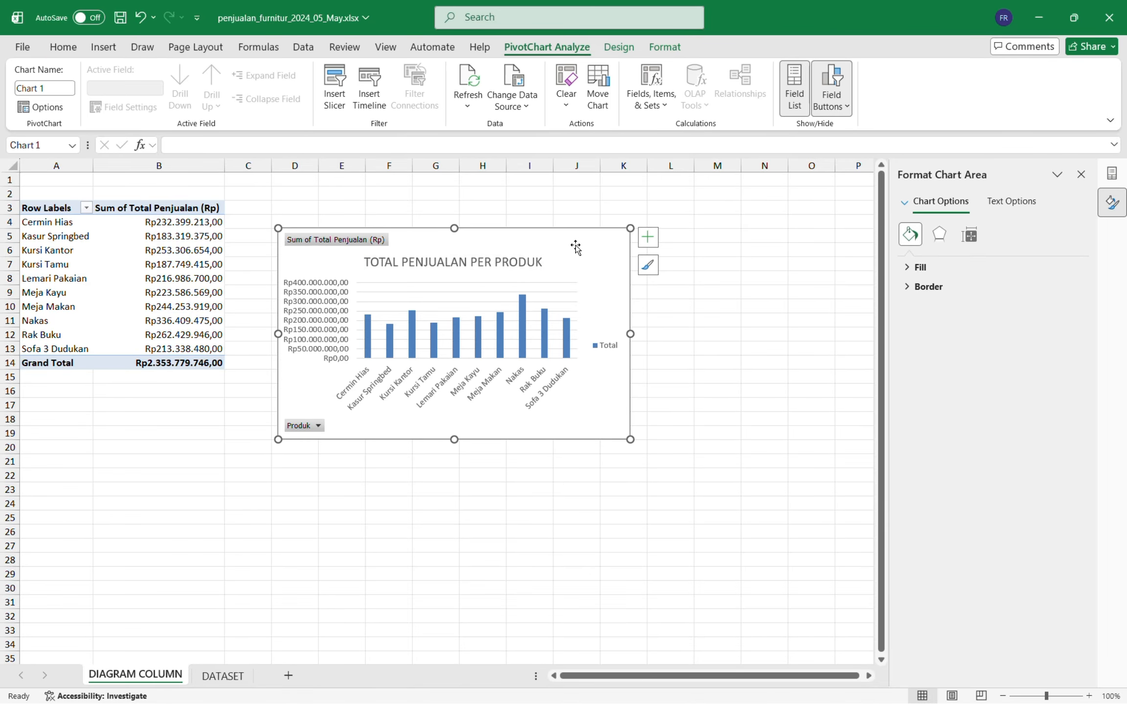
{"action": "mouse_move", "coordinate": [576, 246]}
{"action": "left_mouse_down"}
{"action": "mouse_move", "coordinate": [551, 189]}
{"action": "mouse_move", "coordinate": [573, 204]}
{"action": "mouse_move", "coordinate": [575, 224]}
{"action": "left_mouse_up"}
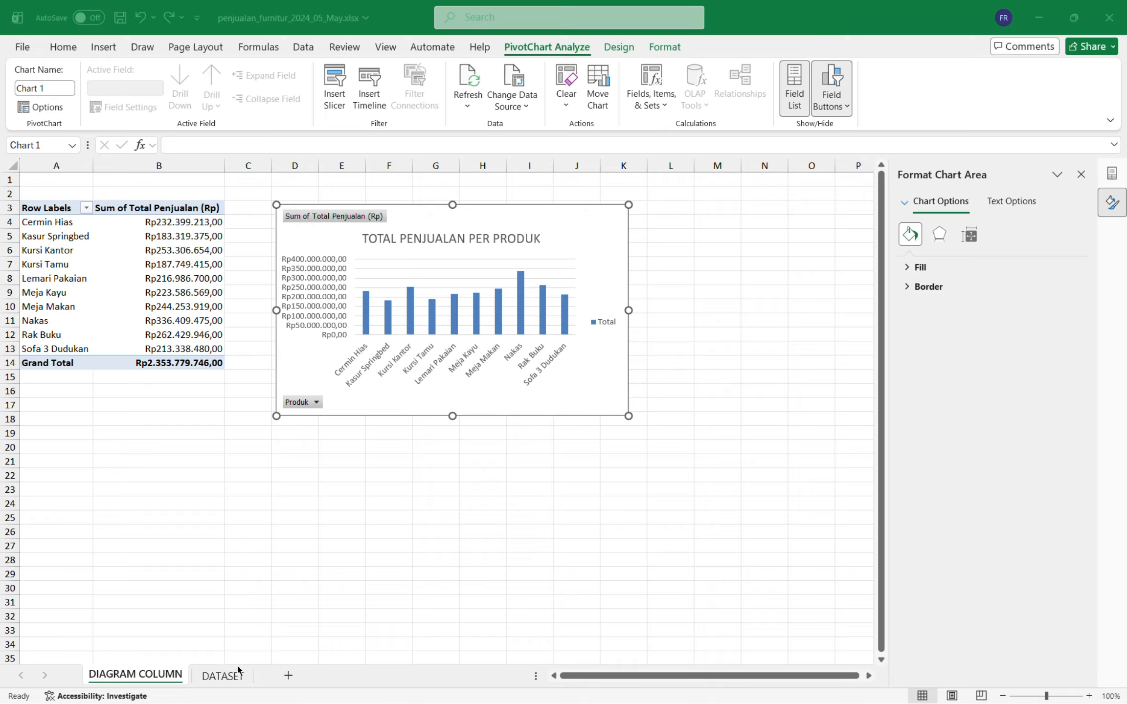
Create another PivotTable from Table1 on the DATASET sheet, placed on a new worksheet
{"action": "left_click", "coordinate": [226, 676]}
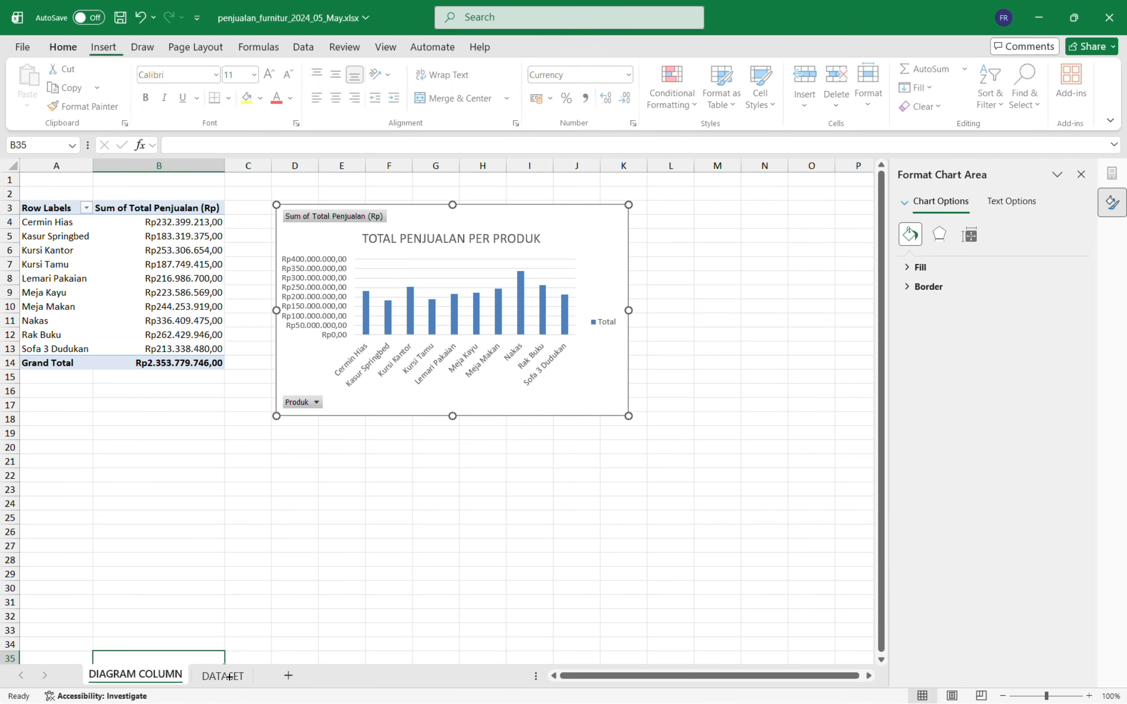
{"action": "left_click", "coordinate": [103, 238]}
{"action": "left_click", "coordinate": [133, 195]}
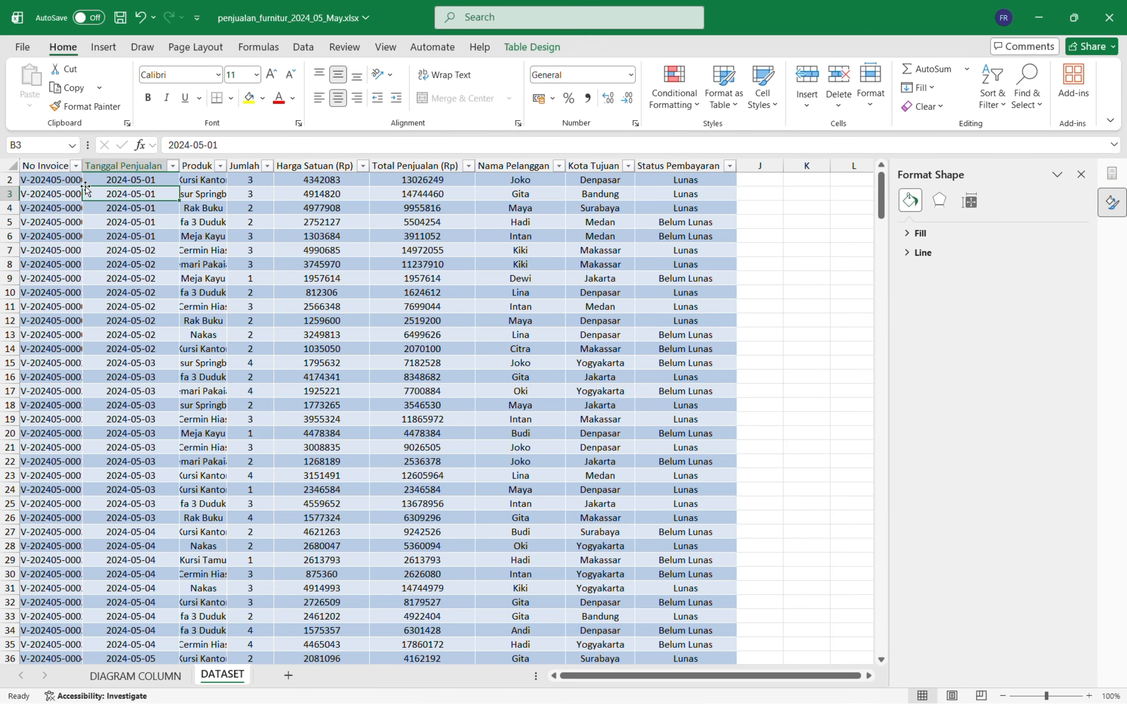
{"action": "left_click", "coordinate": [109, 45]}
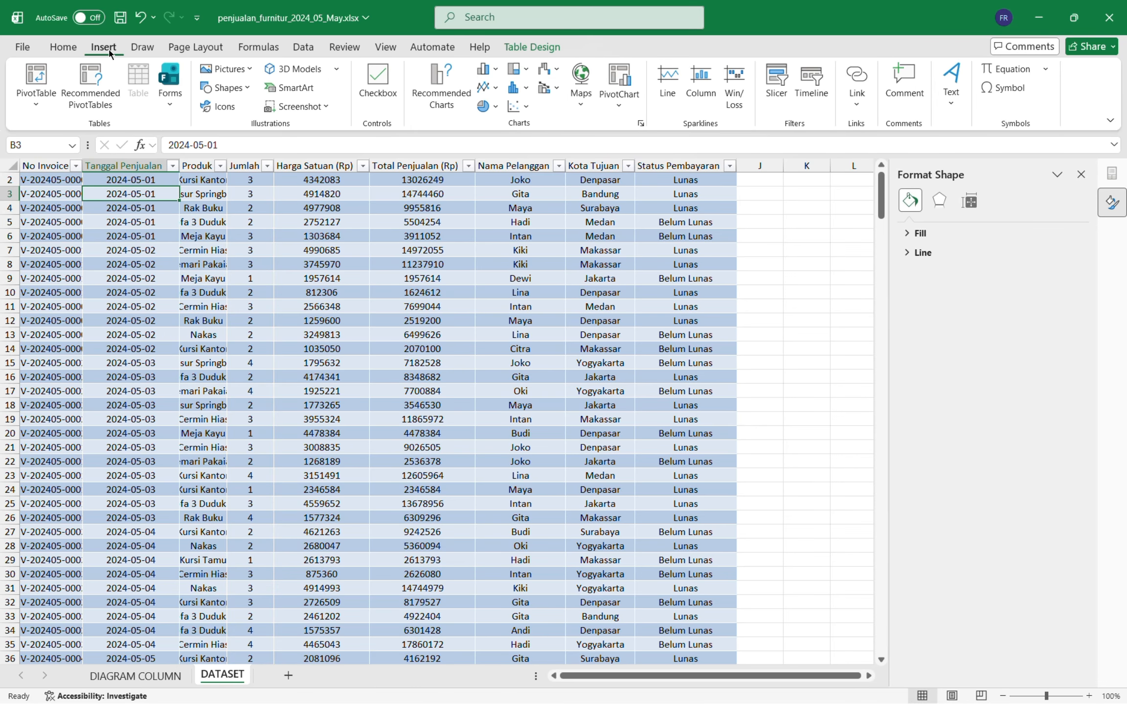
{"action": "left_click", "coordinate": [36, 78]}
{"action": "left_click", "coordinate": [345, 379]}
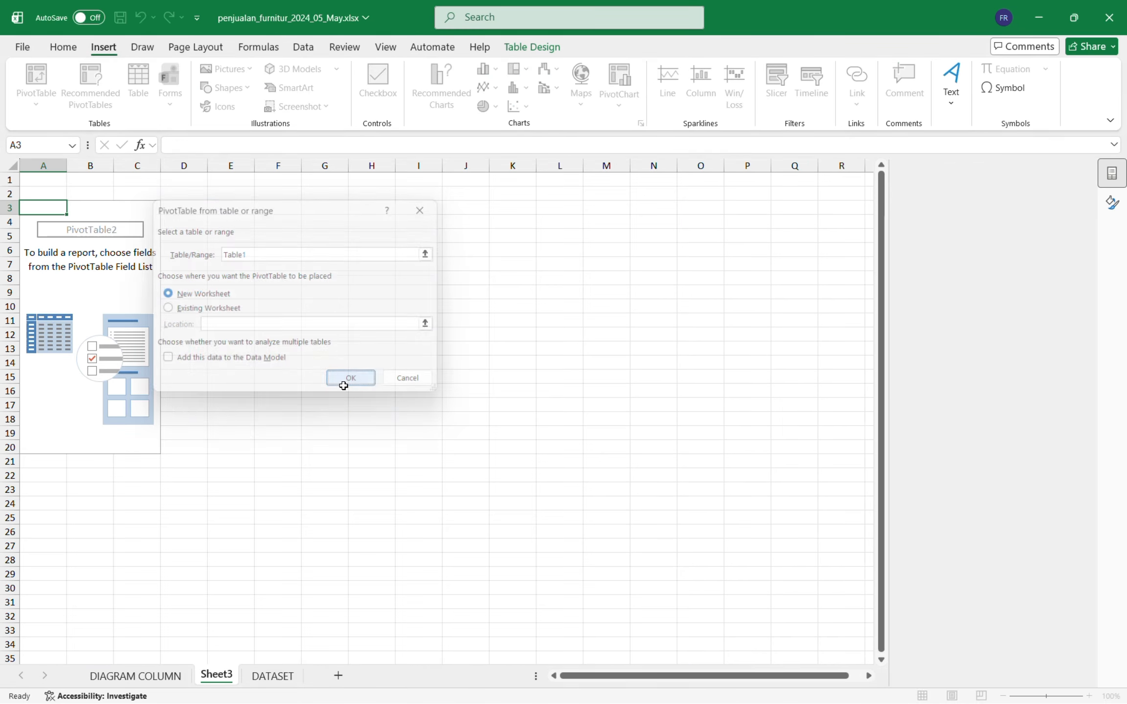
Rename the new PivotTable sheet, Sheet3, as DIAGRAM LINE
{"action": "double_click", "coordinate": [217, 675]}
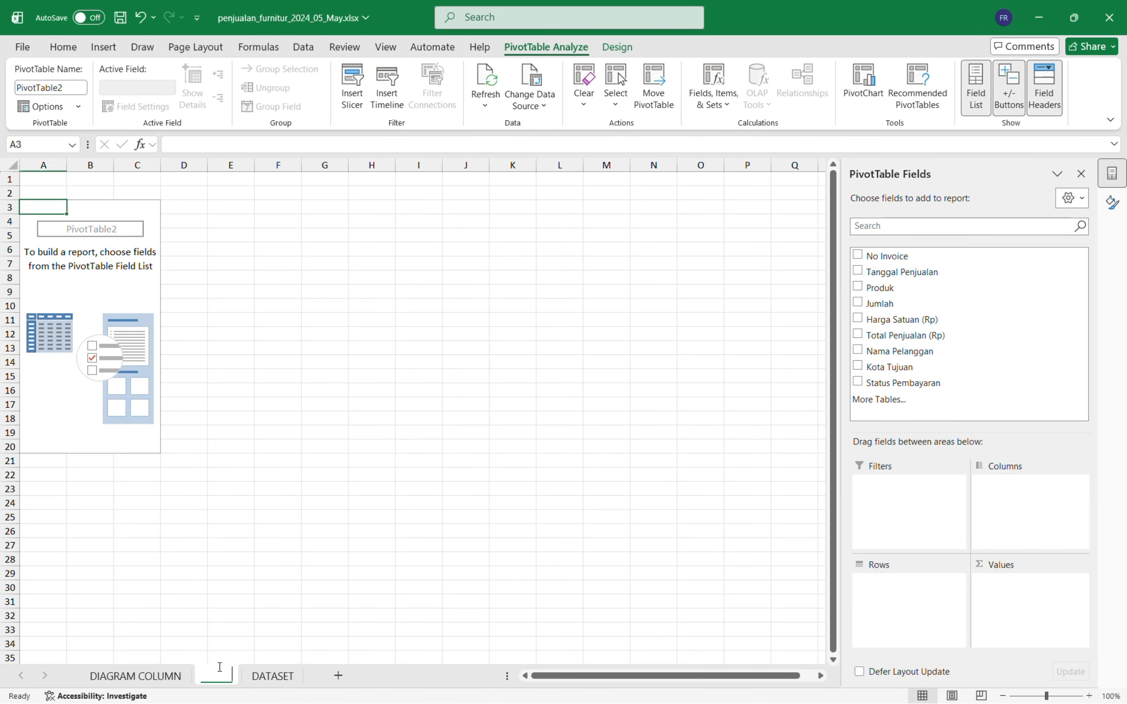
{"action": "type", "text": "DIA"}
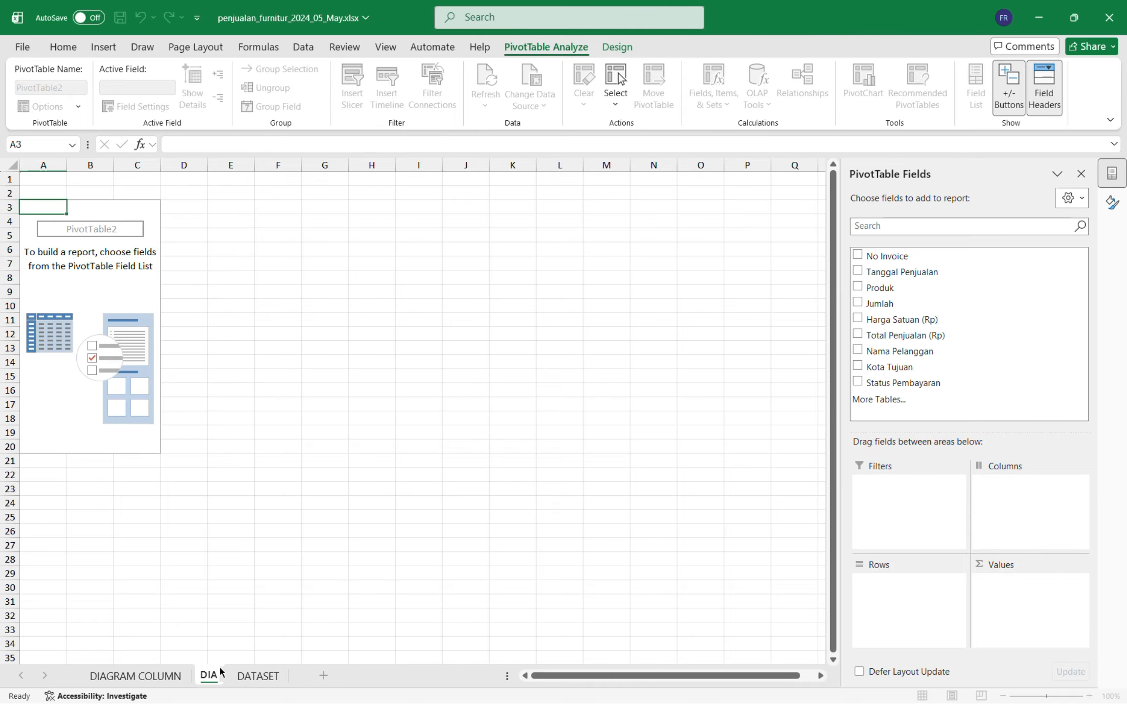
{"action": "type", "text": "GRAM"}
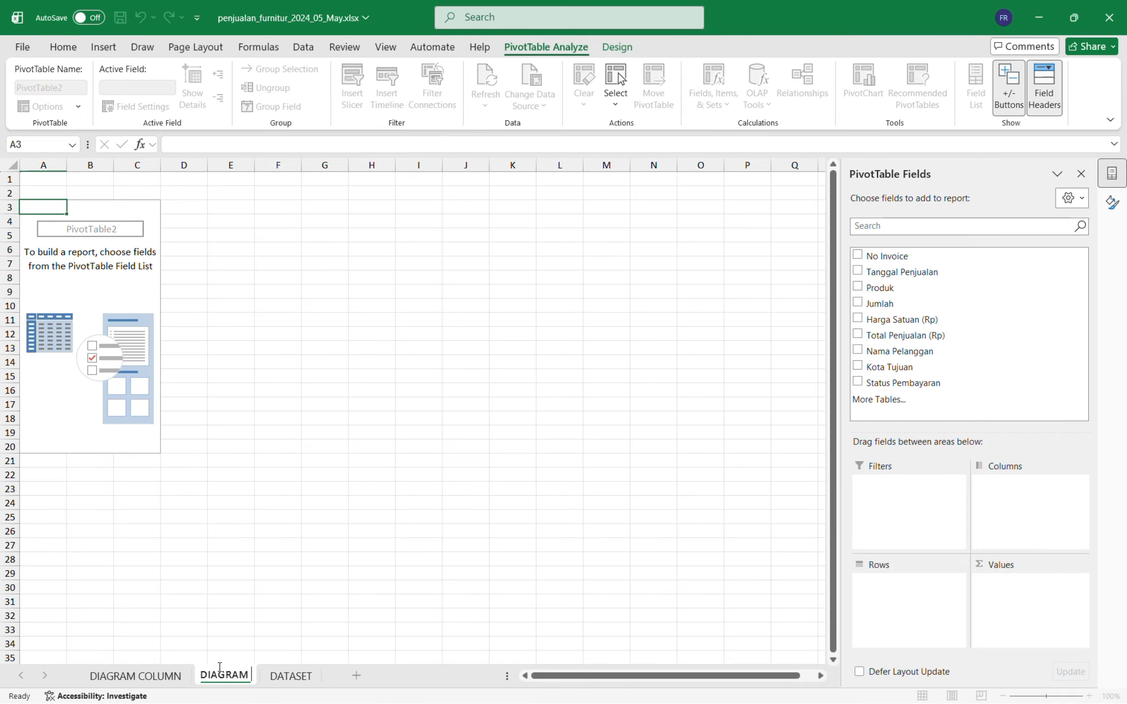
{"action": "type", "text": " LIE"}
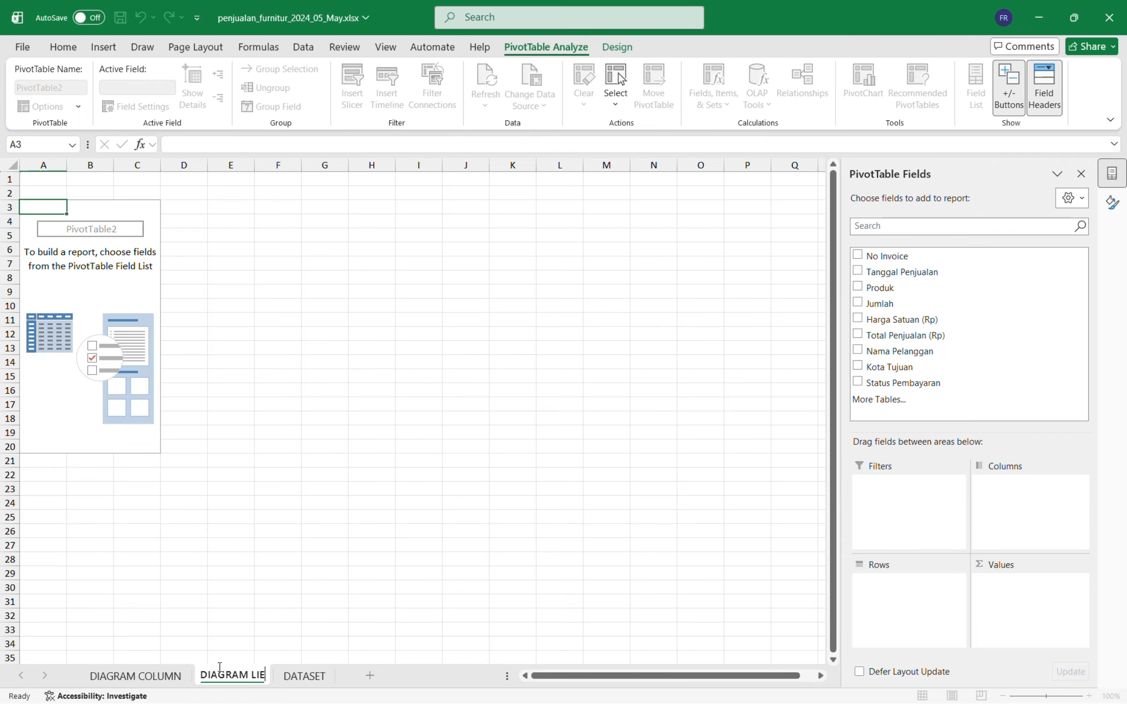
{"action": "key", "text": "BackSpace"}
{"action": "type", "text": "NE"}
{"action": "left_click", "coordinate": [320, 549]}
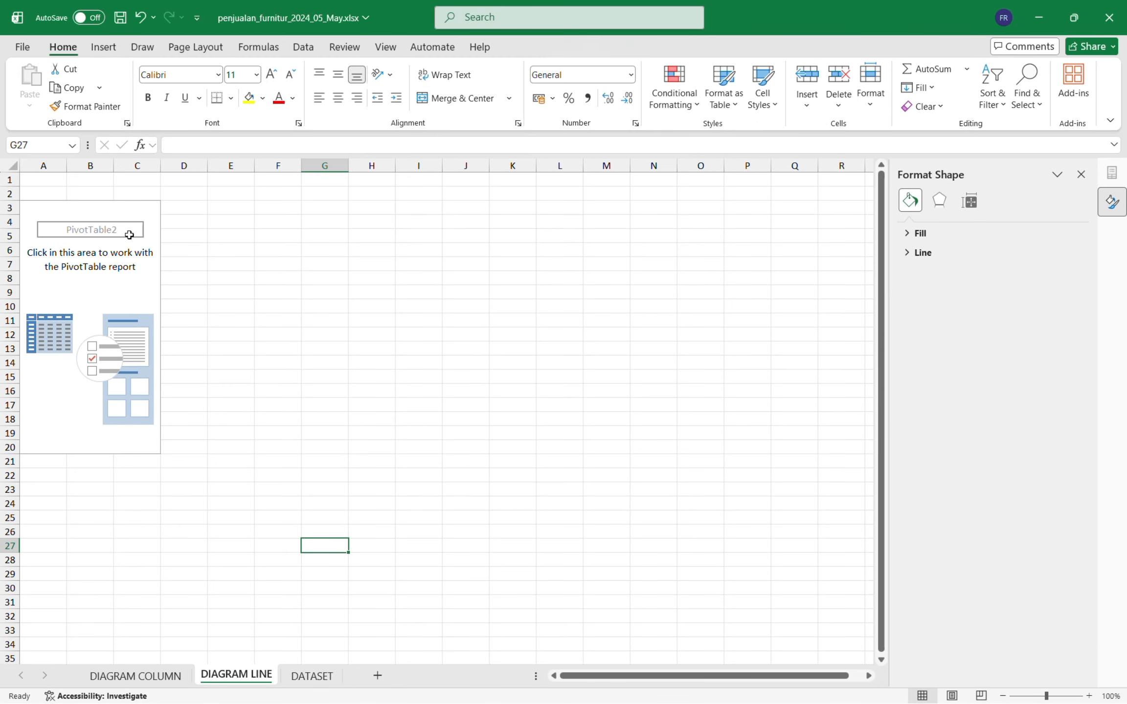
Build the DIAGRAM LINE PivotTable with Tanggal Penjualan as rows and the sum of Total Penjualan (Rp) as values
{"action": "left_click", "coordinate": [101, 223]}
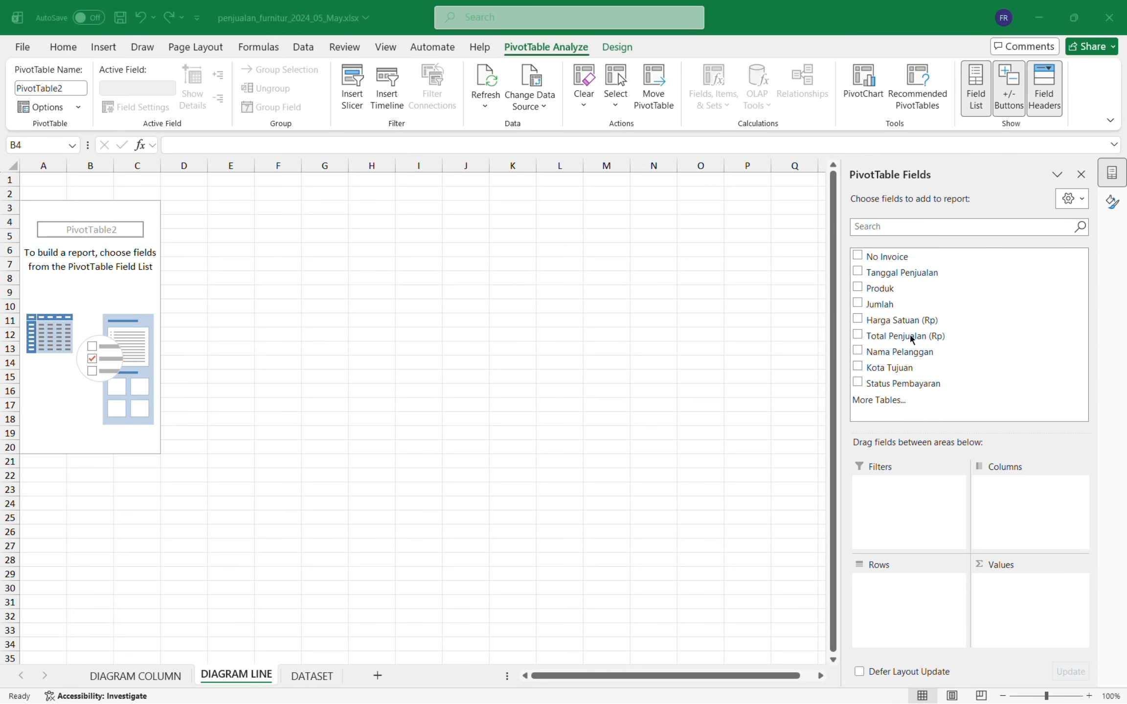
{"action": "left_click_drag", "start_coordinate": [903, 271], "coordinate": [910, 604]}
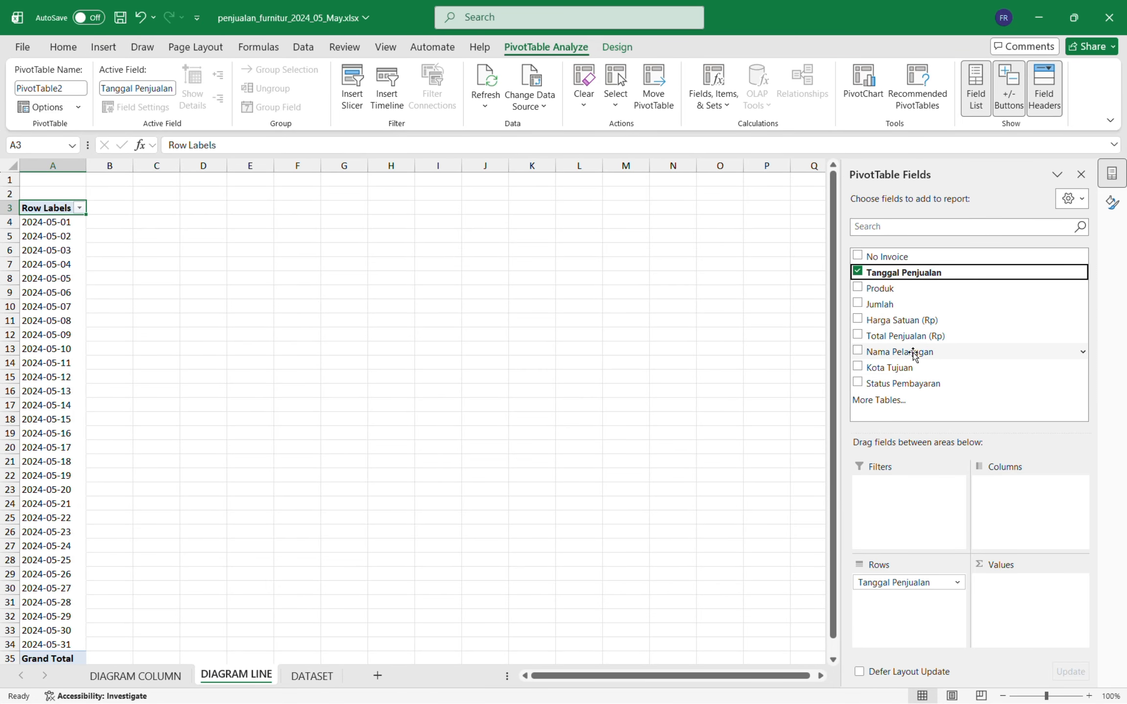
{"action": "left_click_drag", "start_coordinate": [916, 336], "coordinate": [1032, 606]}
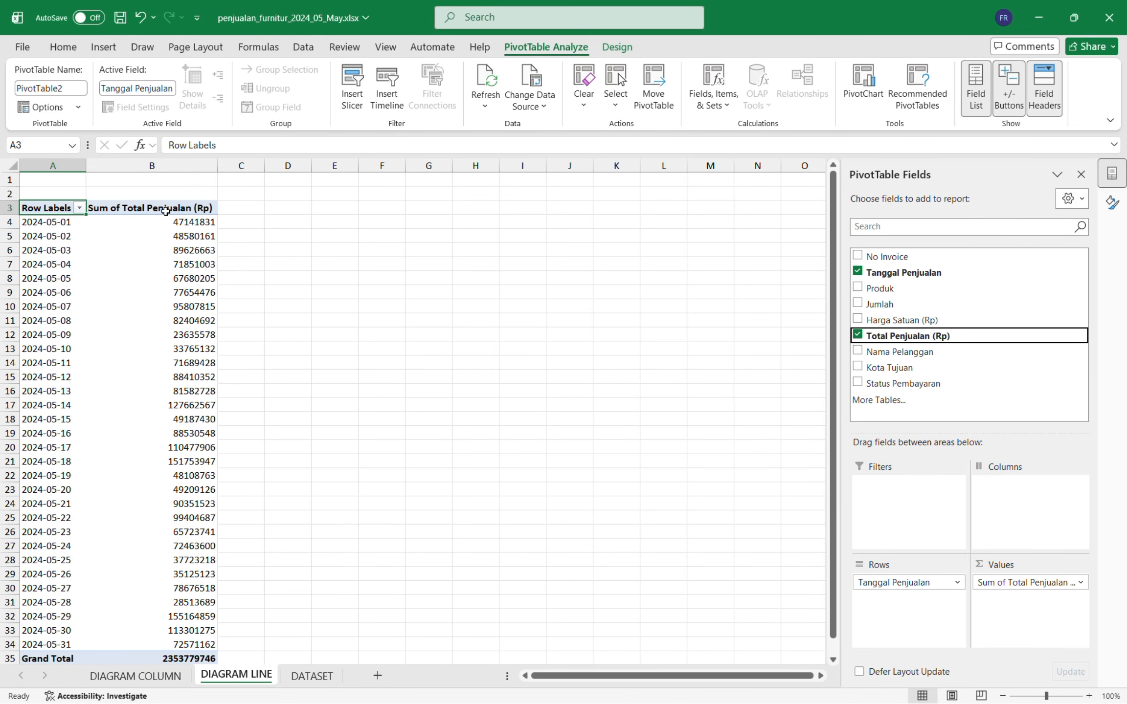
Format column B, the daily sales totals on the DIAGRAM LINE sheet, as Currency
{"action": "left_click", "coordinate": [196, 166]}
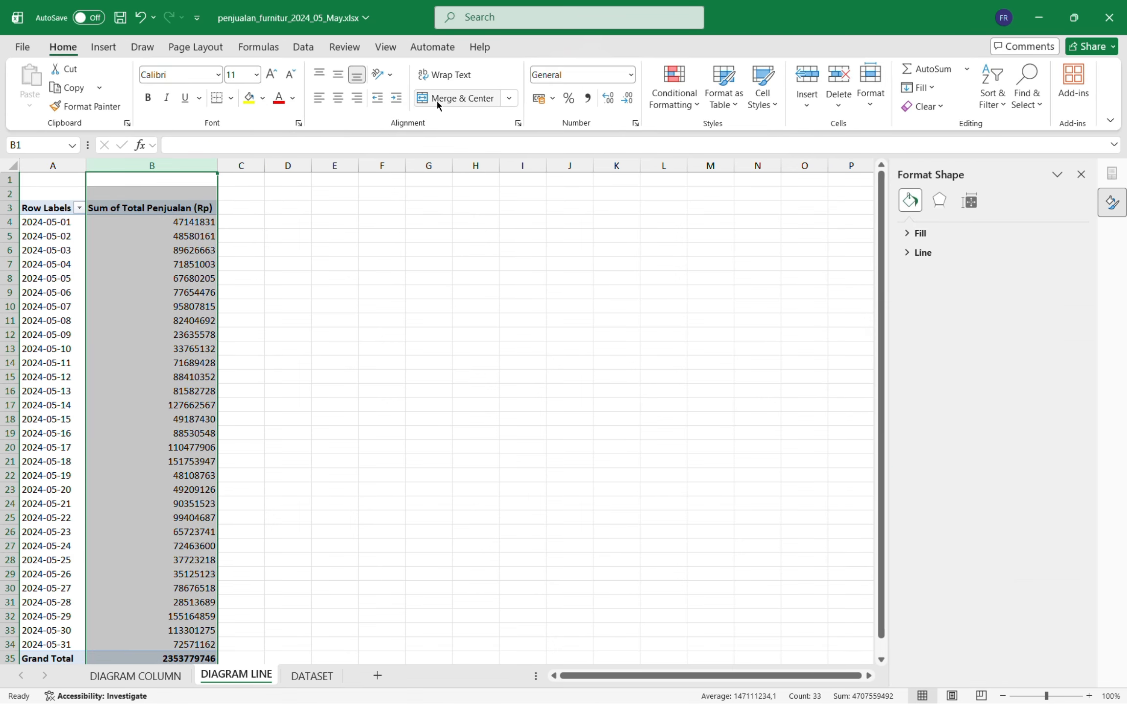
{"action": "left_click", "coordinate": [631, 75]}
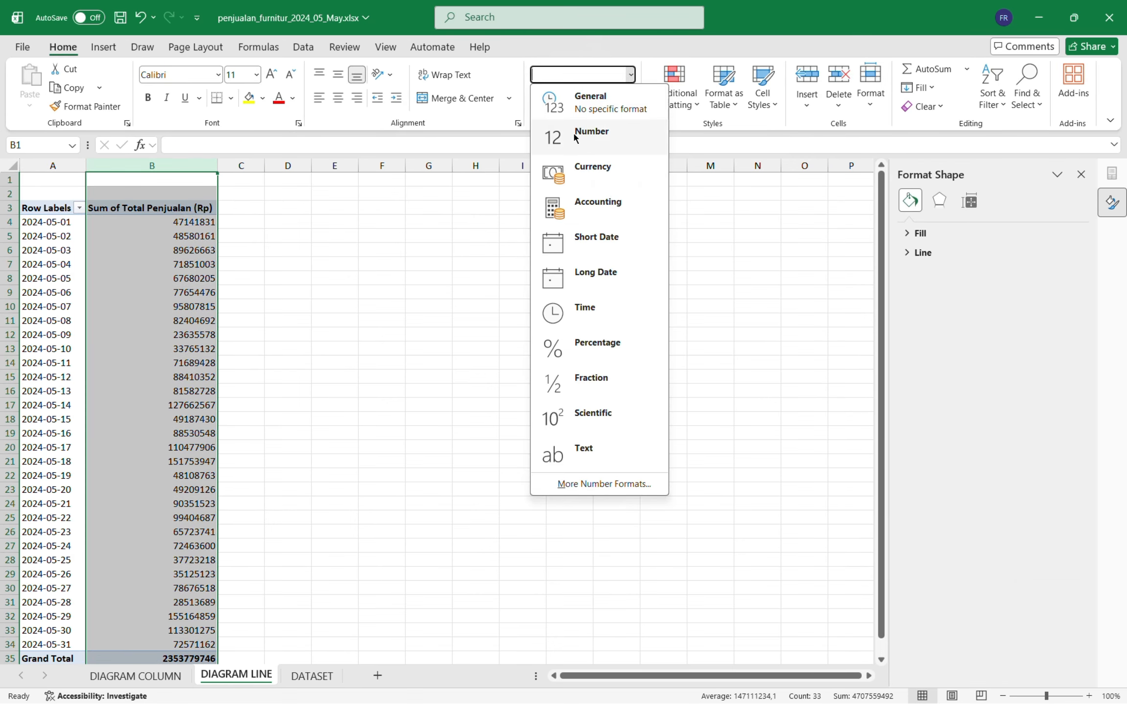
{"action": "left_click", "coordinate": [591, 171]}
{"action": "left_click", "coordinate": [344, 308]}
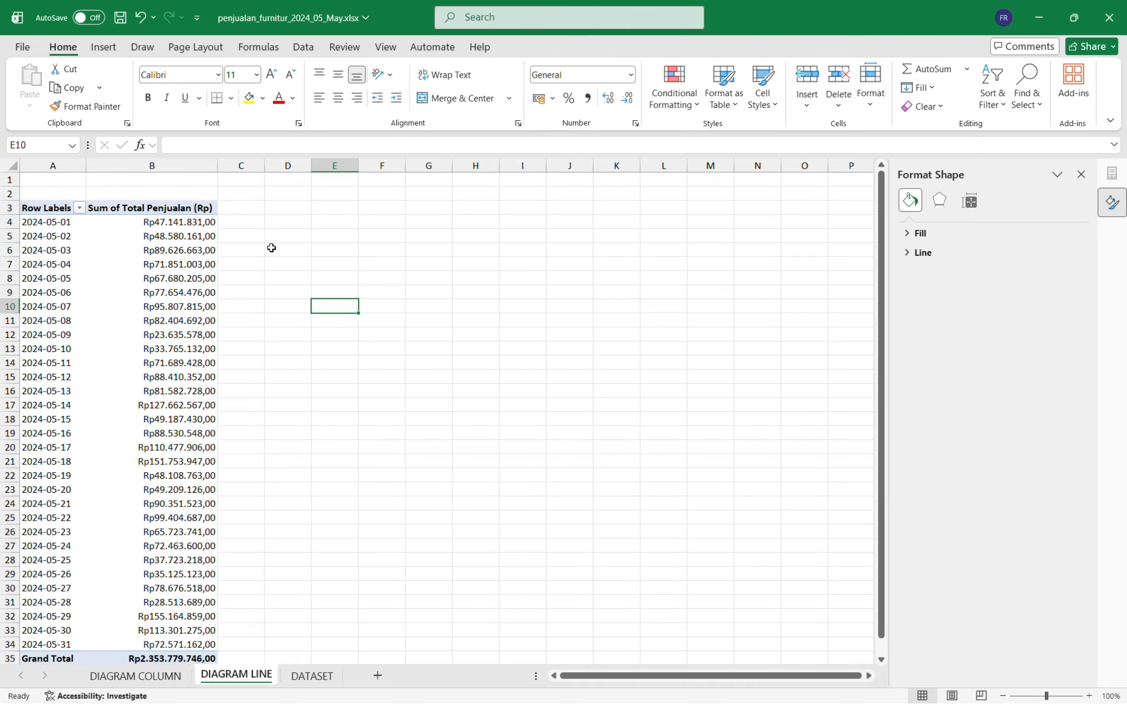
{"action": "left_click", "coordinate": [62, 238]}
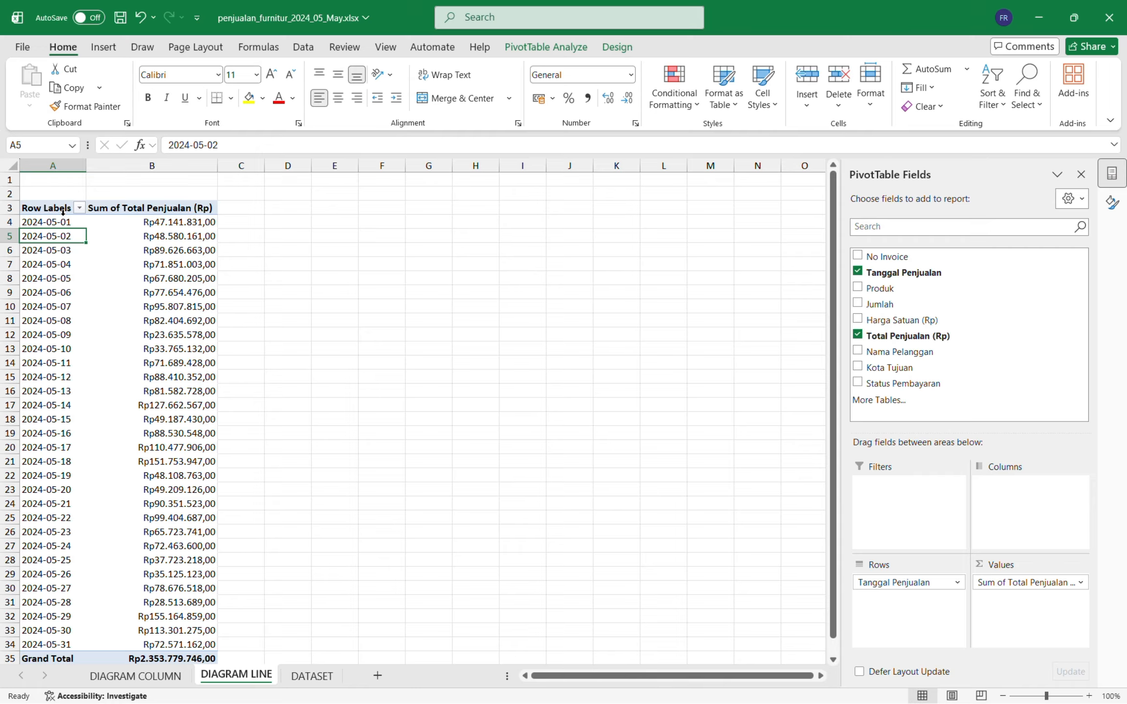
{"action": "left_click", "coordinate": [63, 263]}
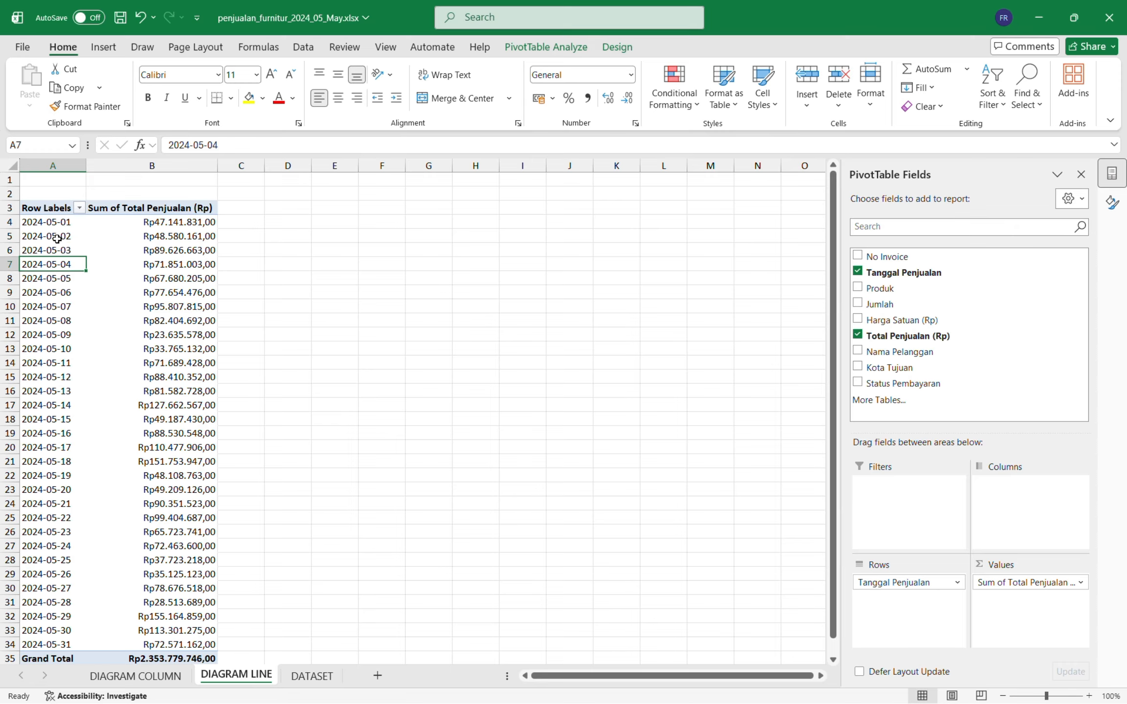
{"action": "left_click", "coordinate": [45, 216]}
{"action": "left_click", "coordinate": [58, 239]}
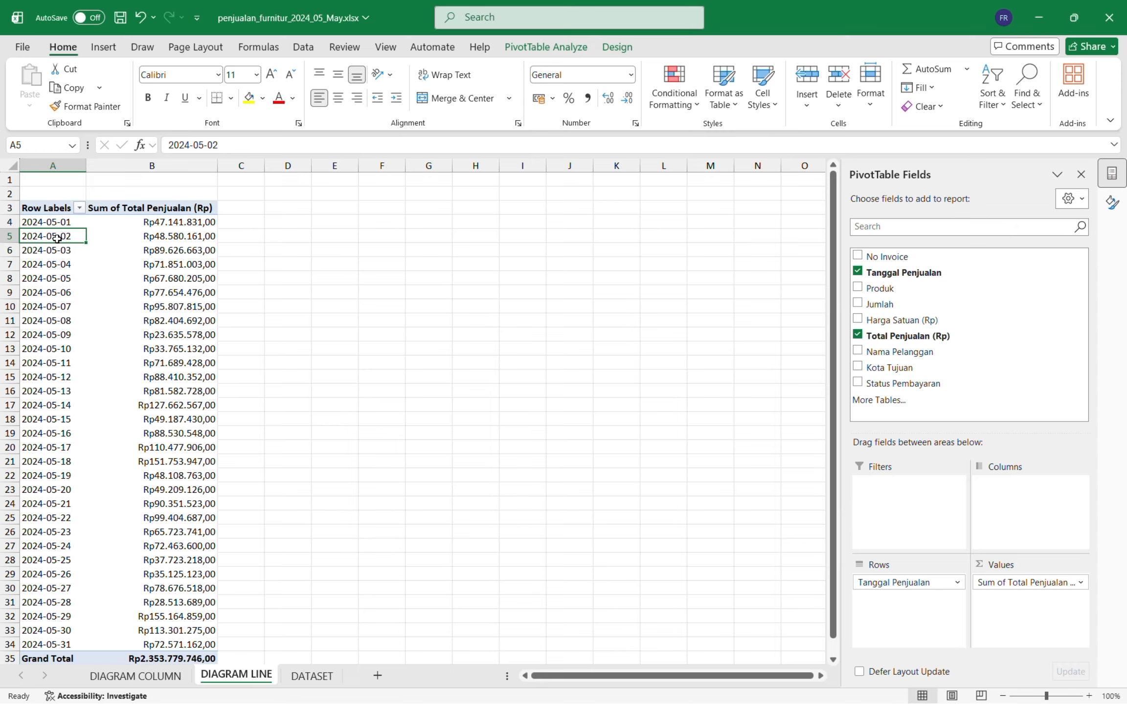
Try to group the date row labels in the DIAGRAM LINE PivotTable
{"action": "scroll", "coordinate": [67, 379], "scroll_direction": "down", "scroll_amount": 3}
{"action": "scroll", "coordinate": [67, 381], "scroll_direction": "up", "scroll_amount": 3}
{"action": "left_click", "coordinate": [52, 264]}
{"action": "left_click", "coordinate": [59, 230]}
{"action": "right_click", "coordinate": [60, 229]}
{"action": "left_click", "coordinate": [128, 441]}
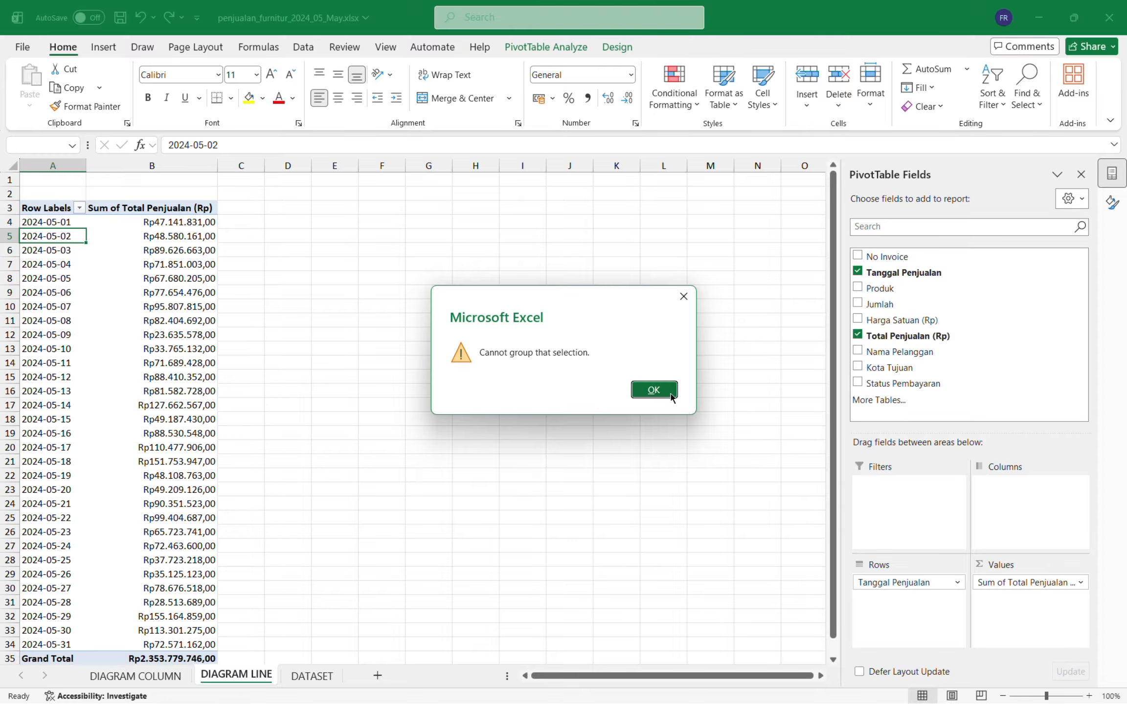
{"action": "left_click", "coordinate": [654, 389]}
Convert the Tanggal Penjualan column on the DATASET sheet to dates using Text to Columns, as Delimited data with the DMY date format
{"action": "key", "text": "ctrl+Page_Down"}
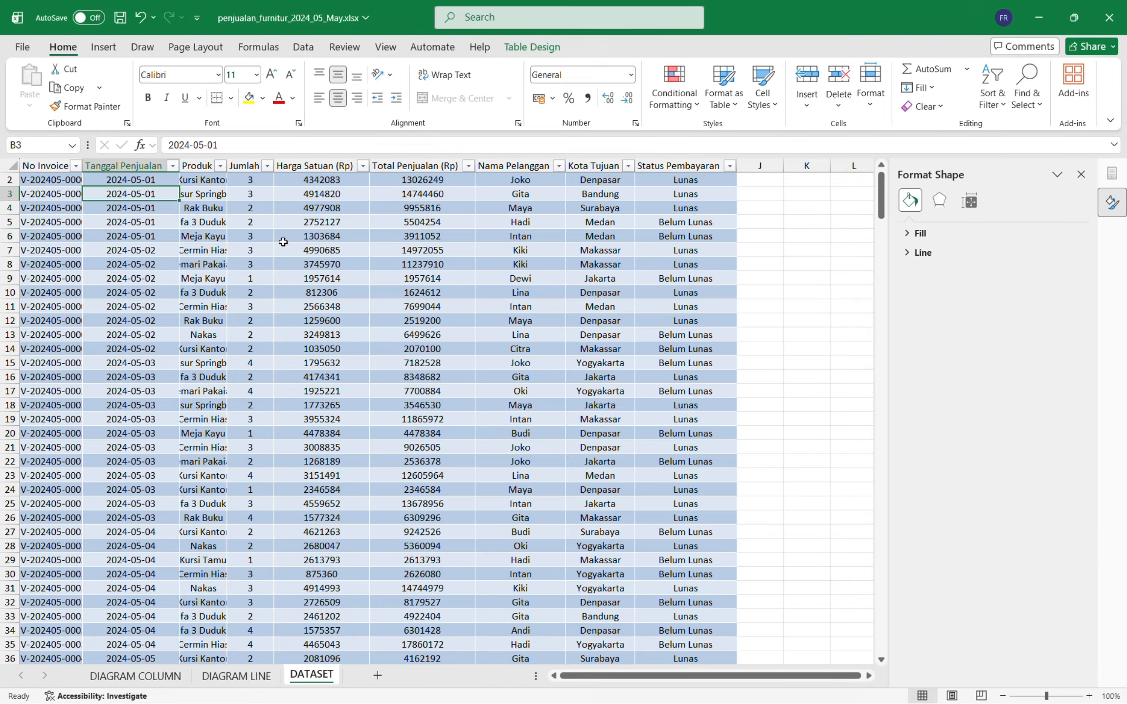
{"action": "left_click", "coordinate": [218, 225]}
{"action": "left_click", "coordinate": [144, 165]}
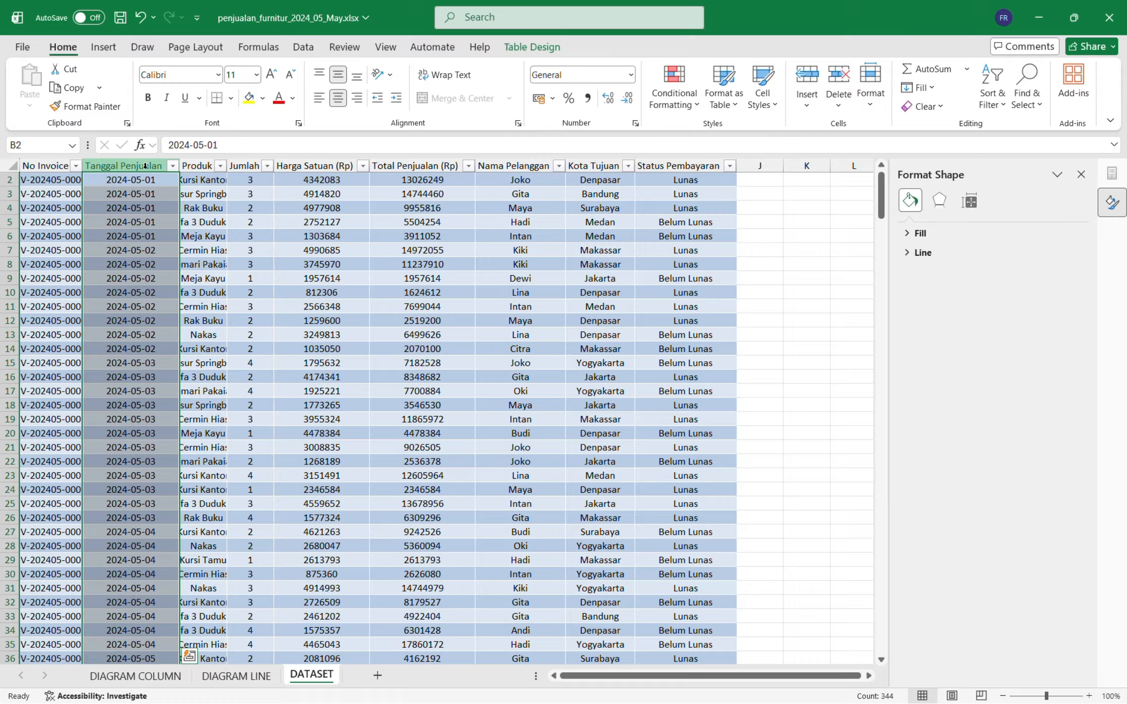
{"action": "left_click", "coordinate": [305, 47]}
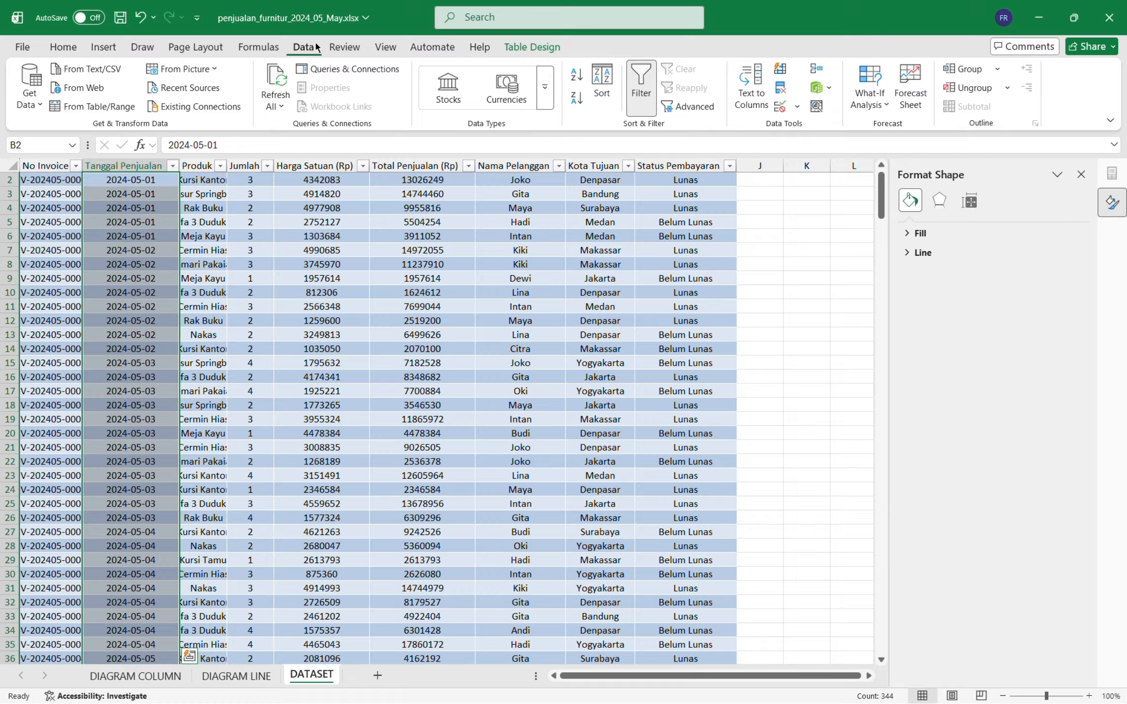
{"action": "left_click", "coordinate": [751, 70]}
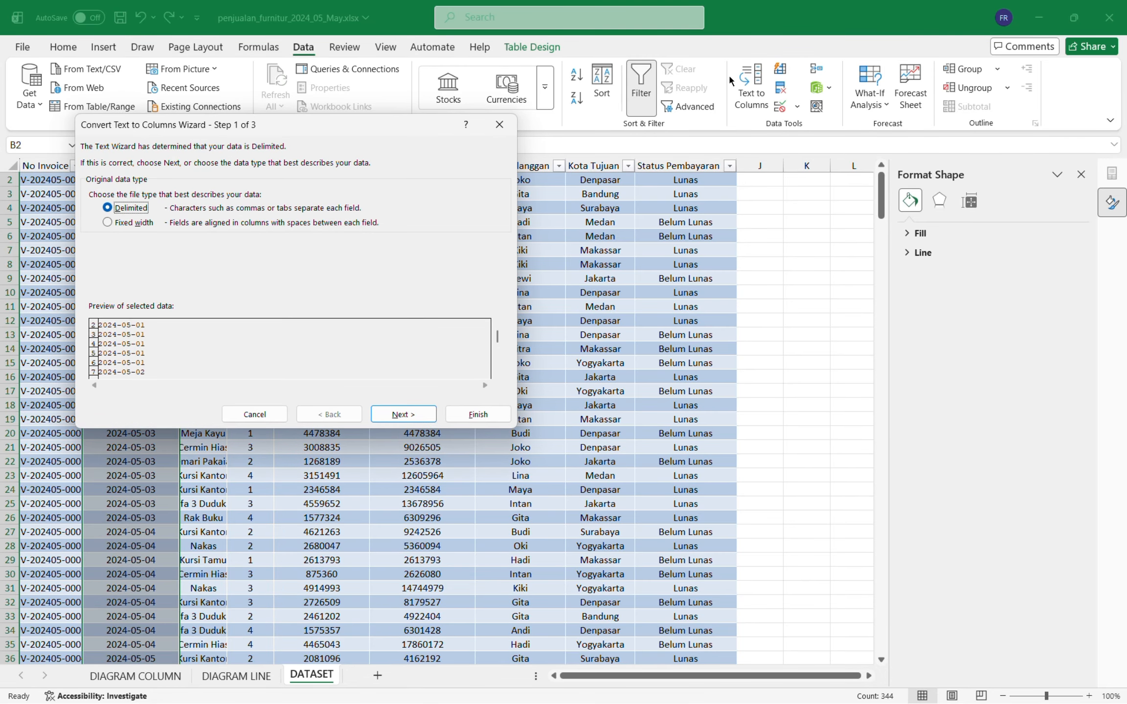
{"action": "left_click", "coordinate": [417, 413]}
{"action": "left_click", "coordinate": [415, 414]}
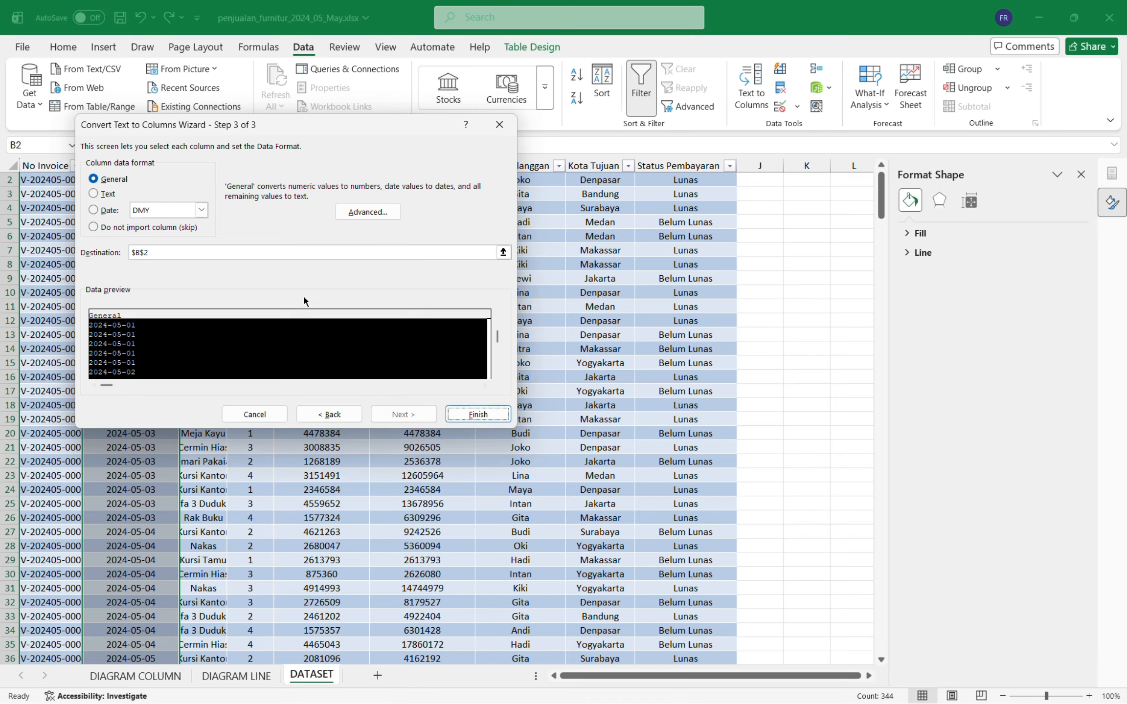
{"action": "left_click", "coordinate": [94, 210]}
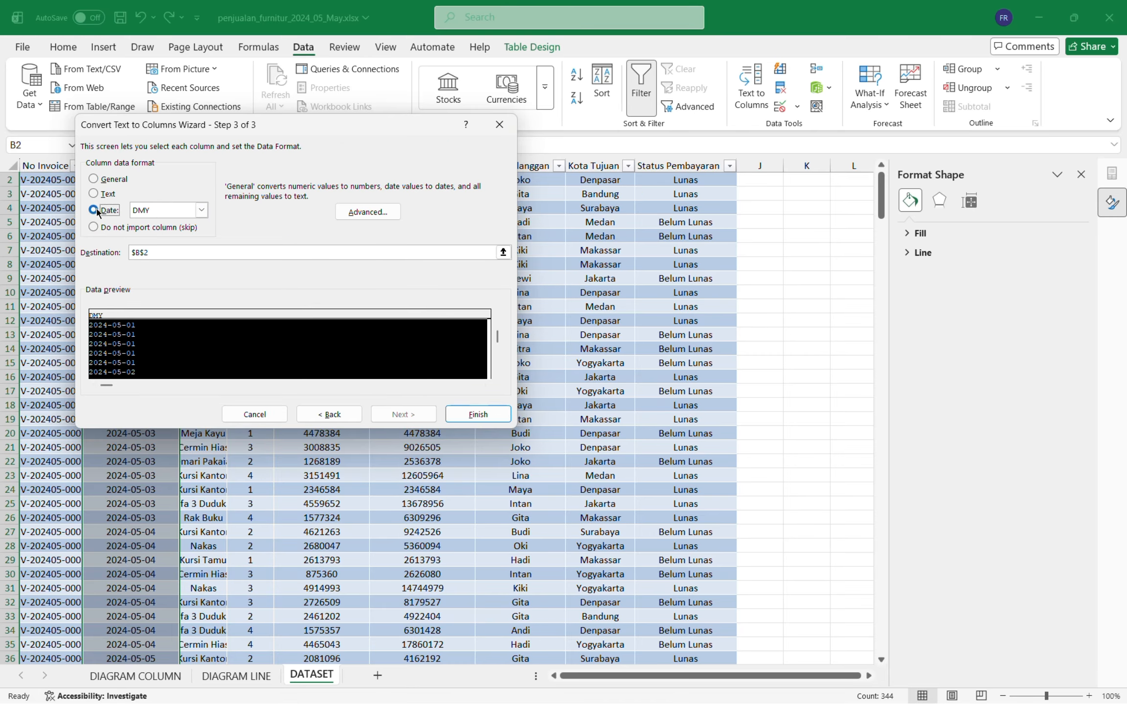
{"action": "left_click", "coordinate": [202, 210]}
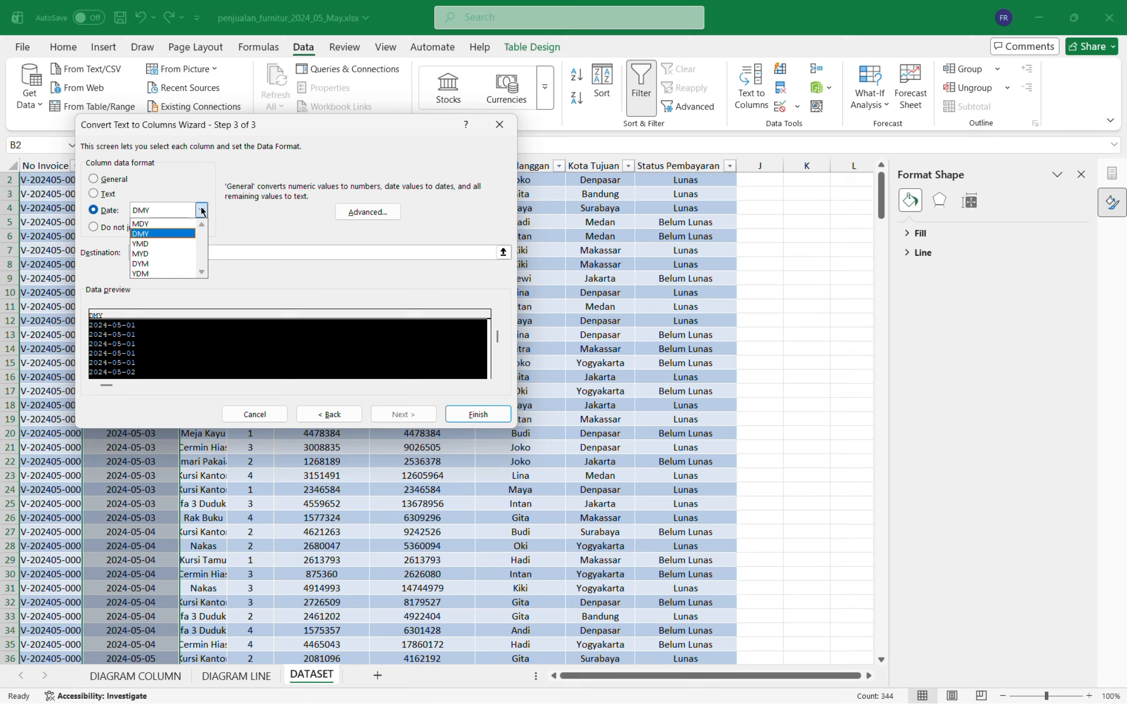
{"action": "left_click", "coordinate": [165, 234]}
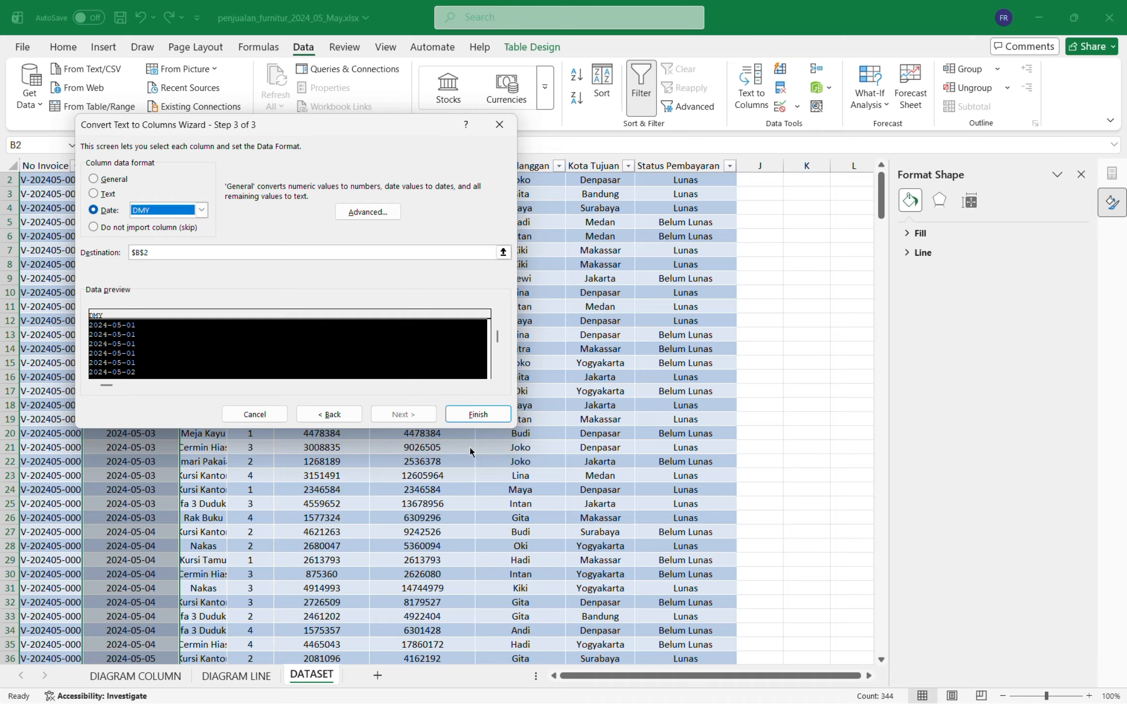
{"action": "left_click", "coordinate": [448, 416]}
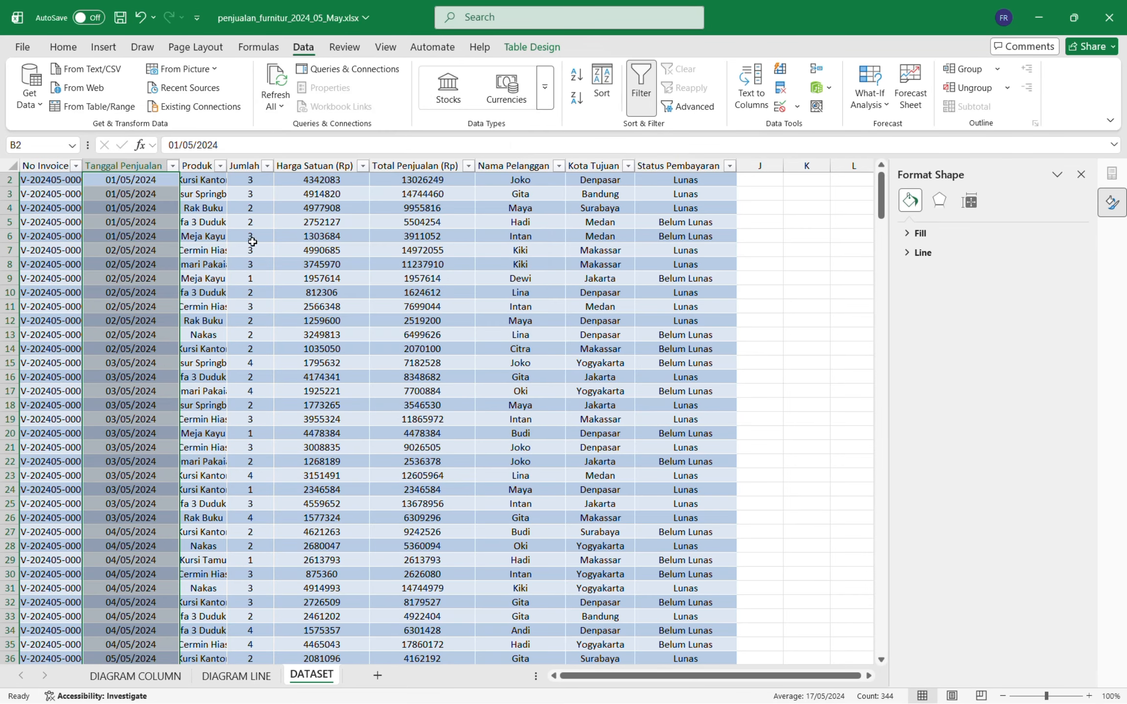
{"action": "left_click", "coordinate": [169, 209]}
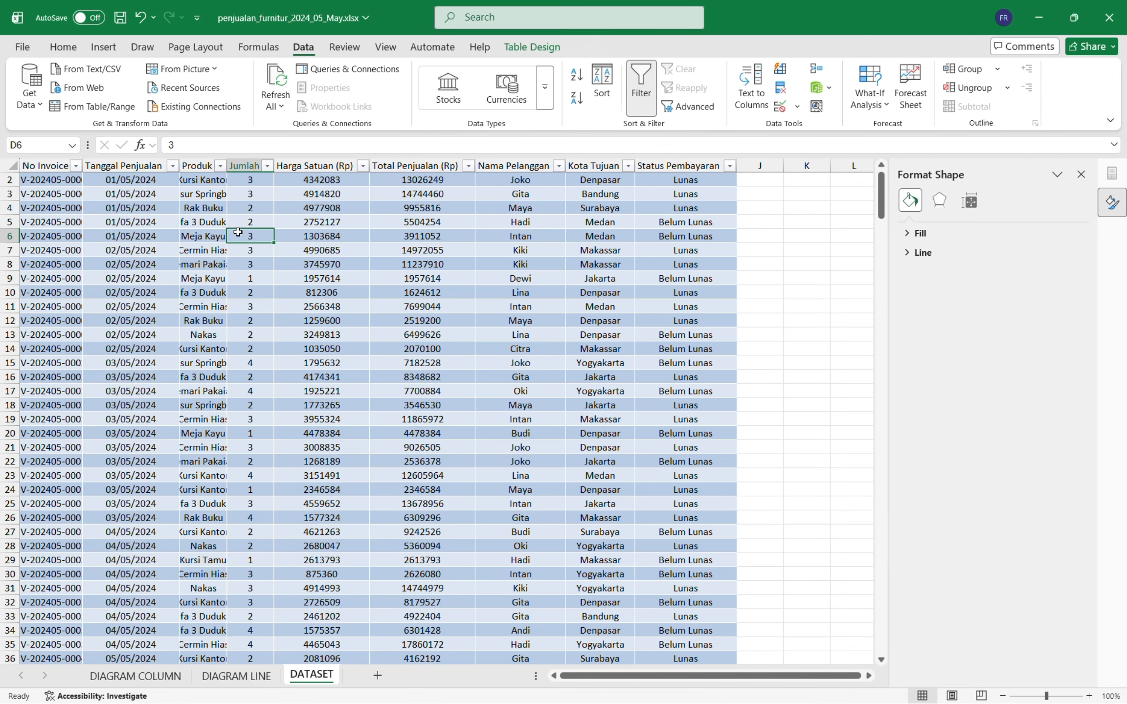
{"action": "left_click", "coordinate": [152, 193]}
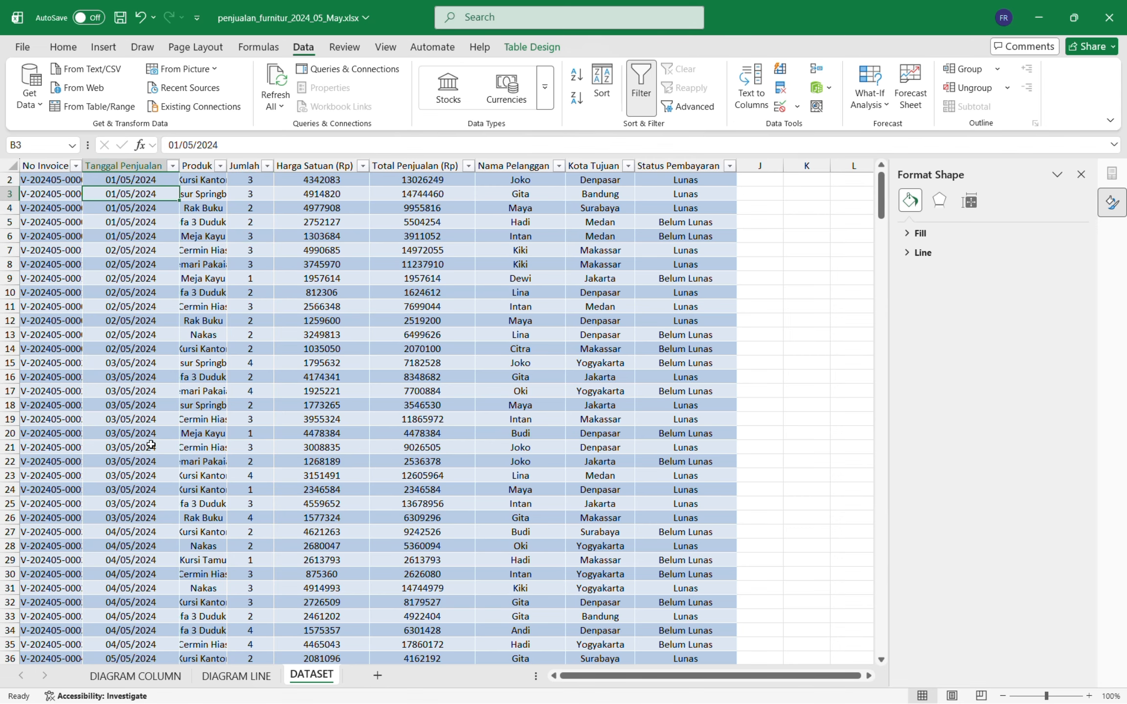
Refresh the DIAGRAM LINE PivotTable to pick up the converted dates from the DATASET sheet
{"action": "left_click", "coordinate": [236, 676]}
{"action": "left_click", "coordinate": [57, 264]}
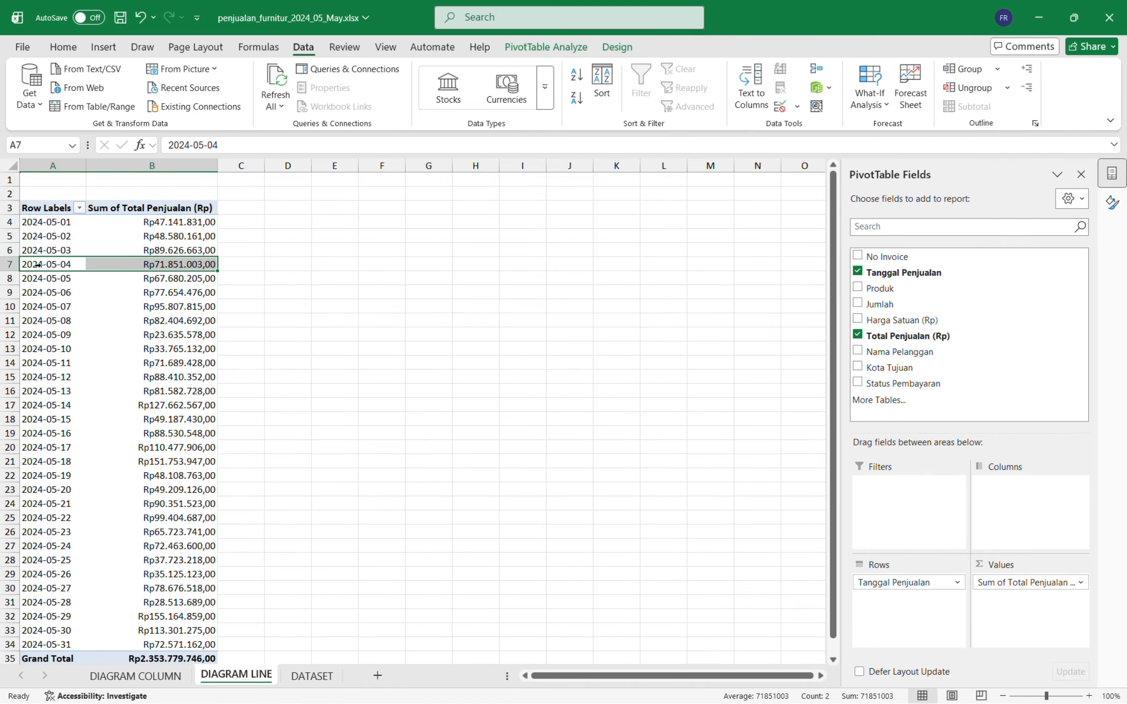
{"action": "right_click", "coordinate": [63, 280]}
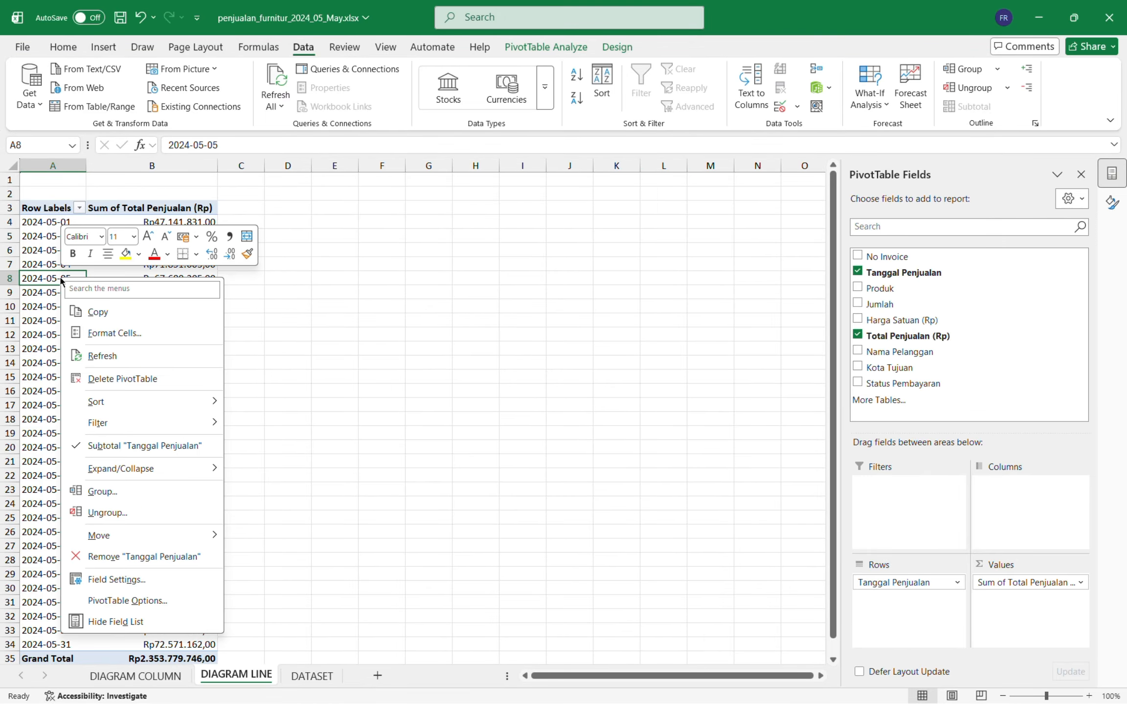
{"action": "left_click", "coordinate": [115, 358]}
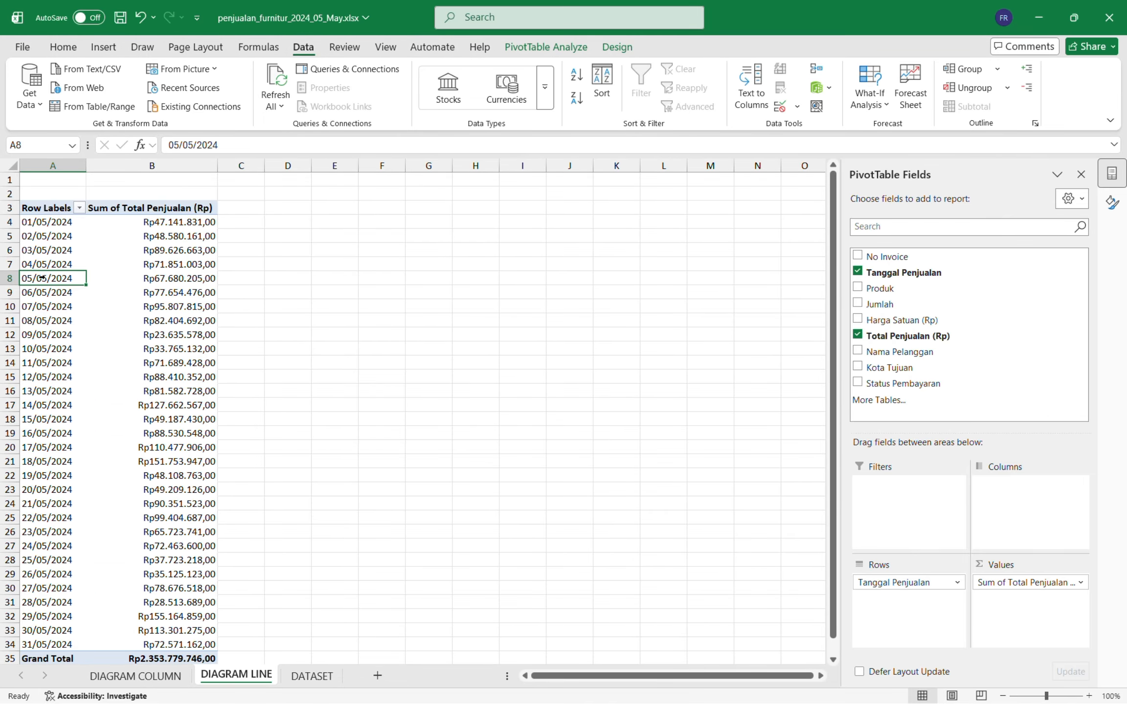
Group the PivotTable's date row labels by Months and Years
{"action": "left_click", "coordinate": [49, 251]}
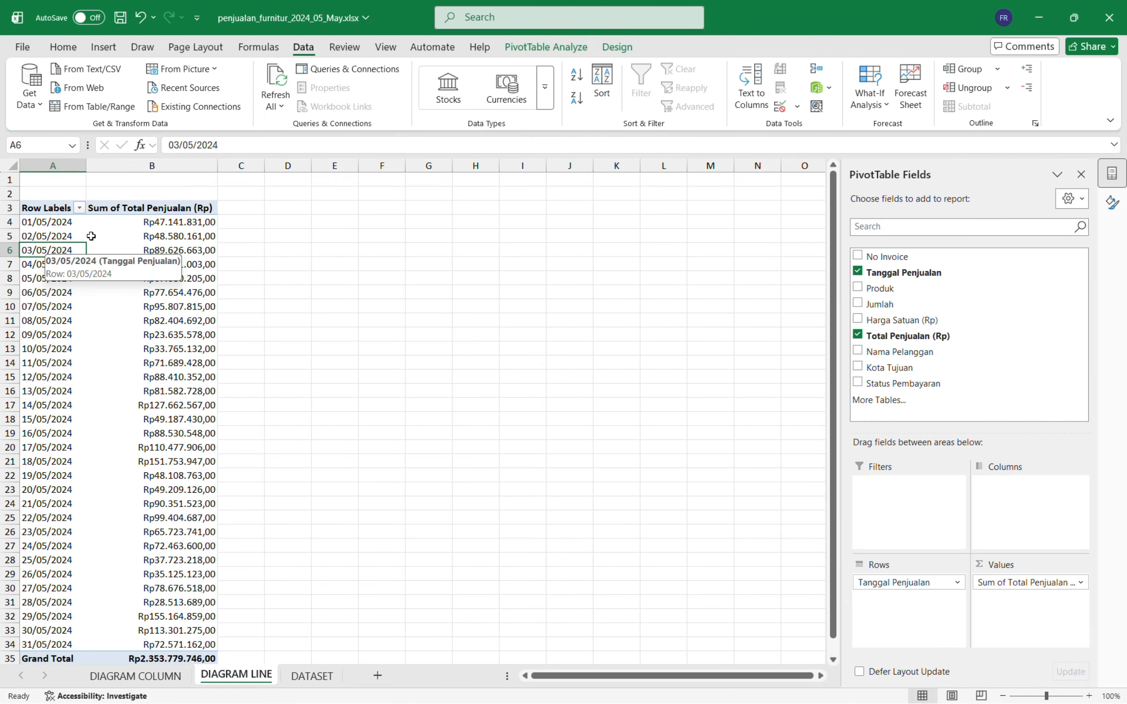
{"action": "right_click", "coordinate": [49, 251]}
{"action": "left_click", "coordinate": [98, 466]}
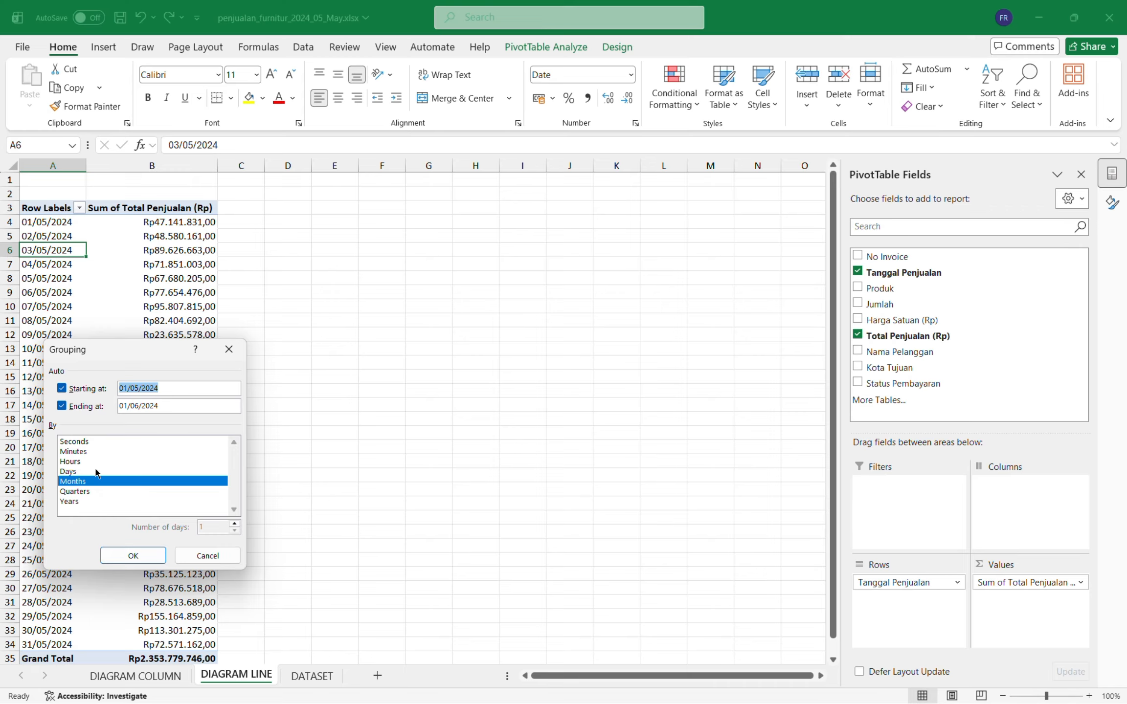
{"action": "left_click", "coordinate": [74, 501]}
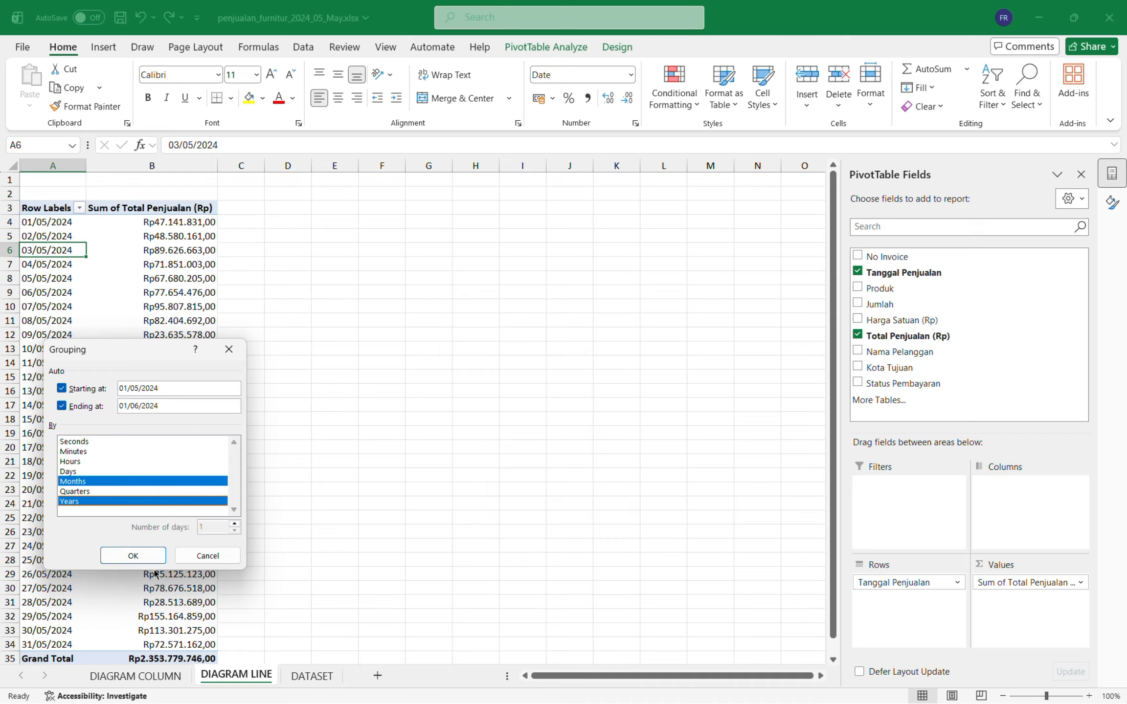
{"action": "left_click", "coordinate": [149, 556]}
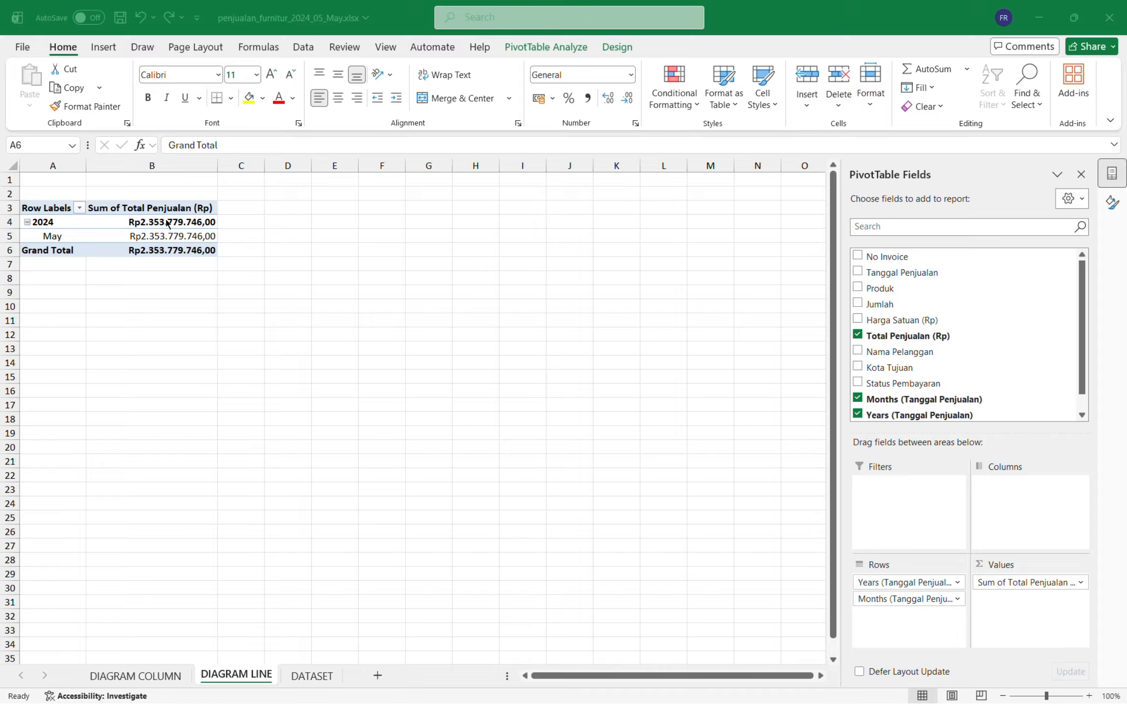
Insert a plain Line chart from the DIAGRAM LINE PivotTable and place it beside the table, starting around row 2
{"action": "left_click", "coordinate": [179, 236]}
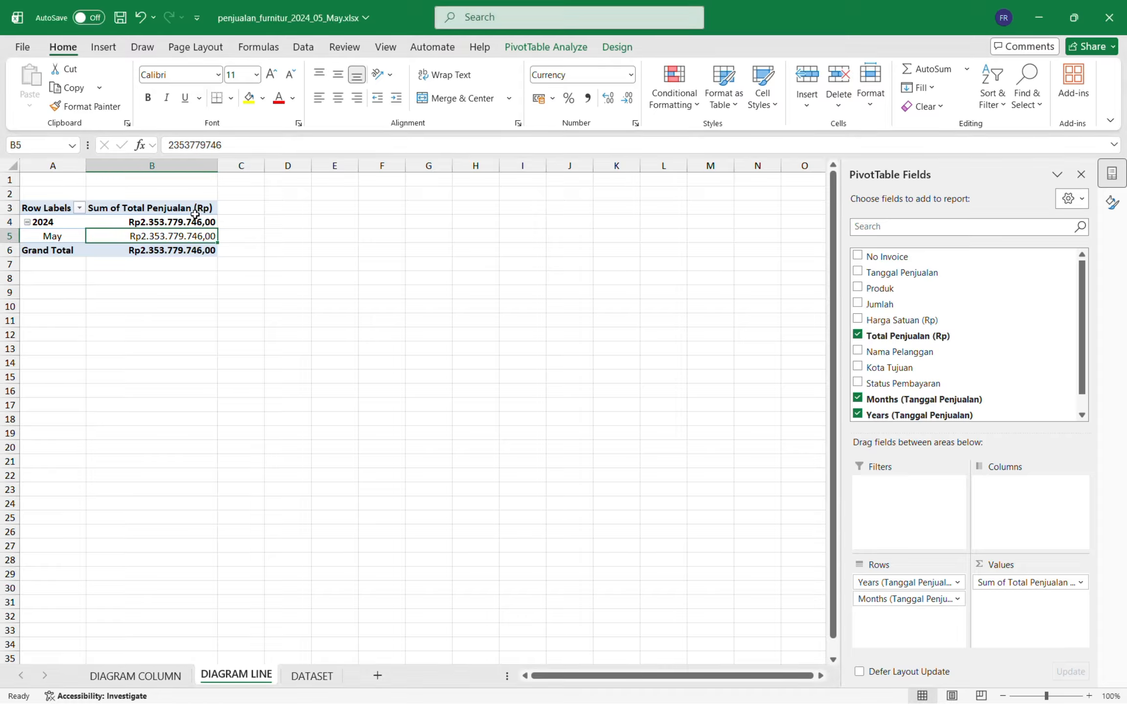
{"action": "left_click", "coordinate": [194, 218]}
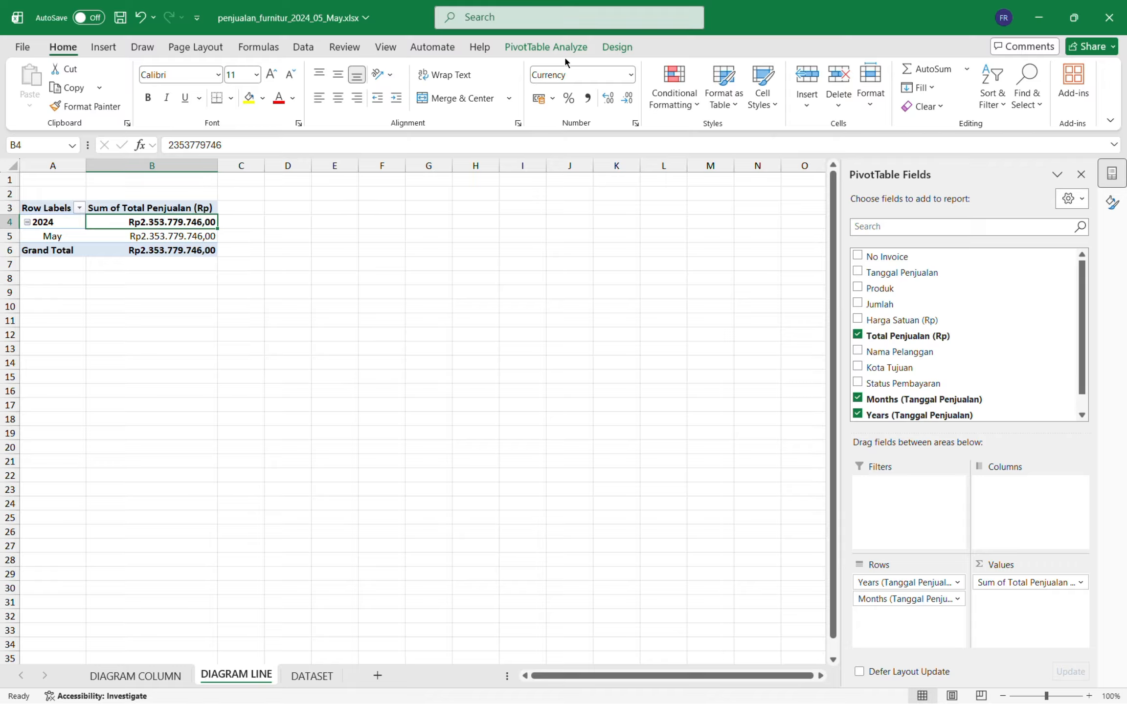
{"action": "left_click", "coordinate": [104, 48]}
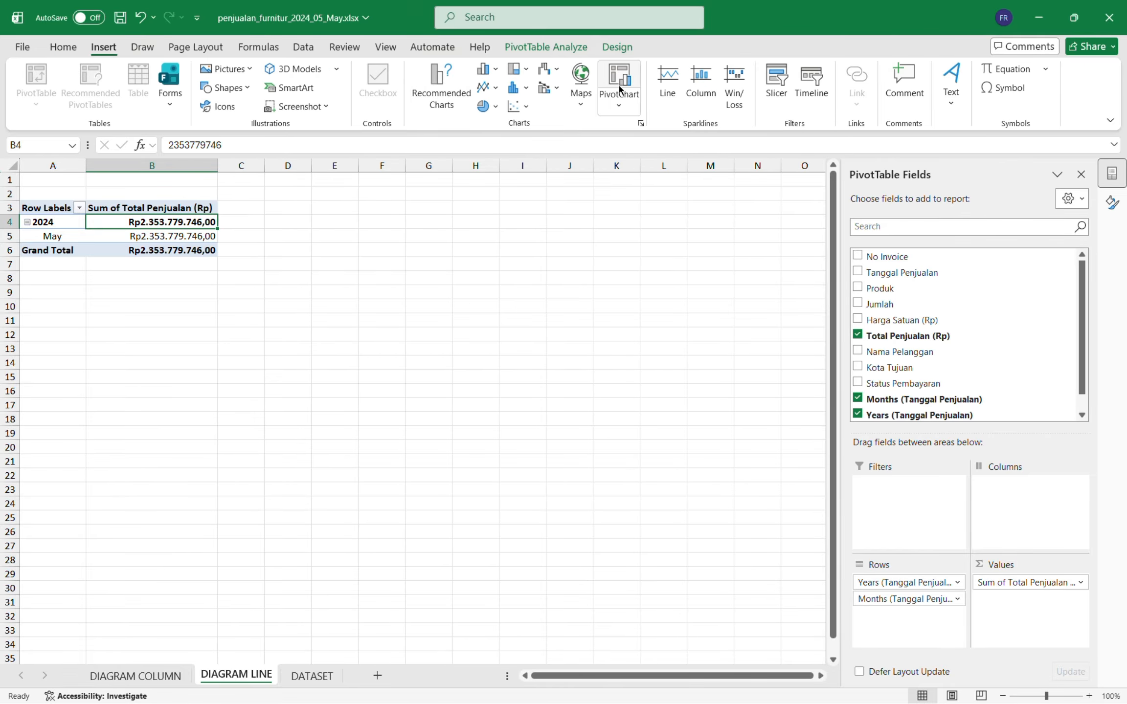
{"action": "left_click", "coordinate": [451, 87]}
{"action": "left_click", "coordinate": [395, 243]}
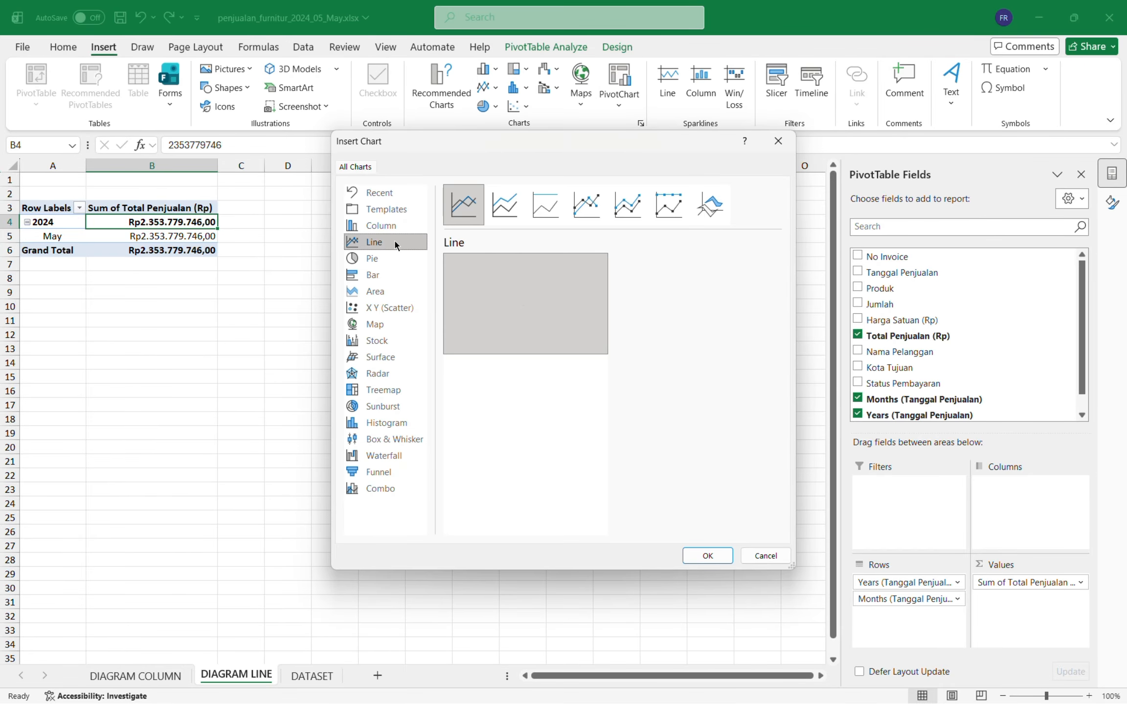
{"action": "left_click", "coordinate": [504, 204]}
{"action": "left_click", "coordinate": [545, 204]}
{"action": "left_click", "coordinate": [587, 204]}
{"action": "left_click", "coordinate": [672, 212]}
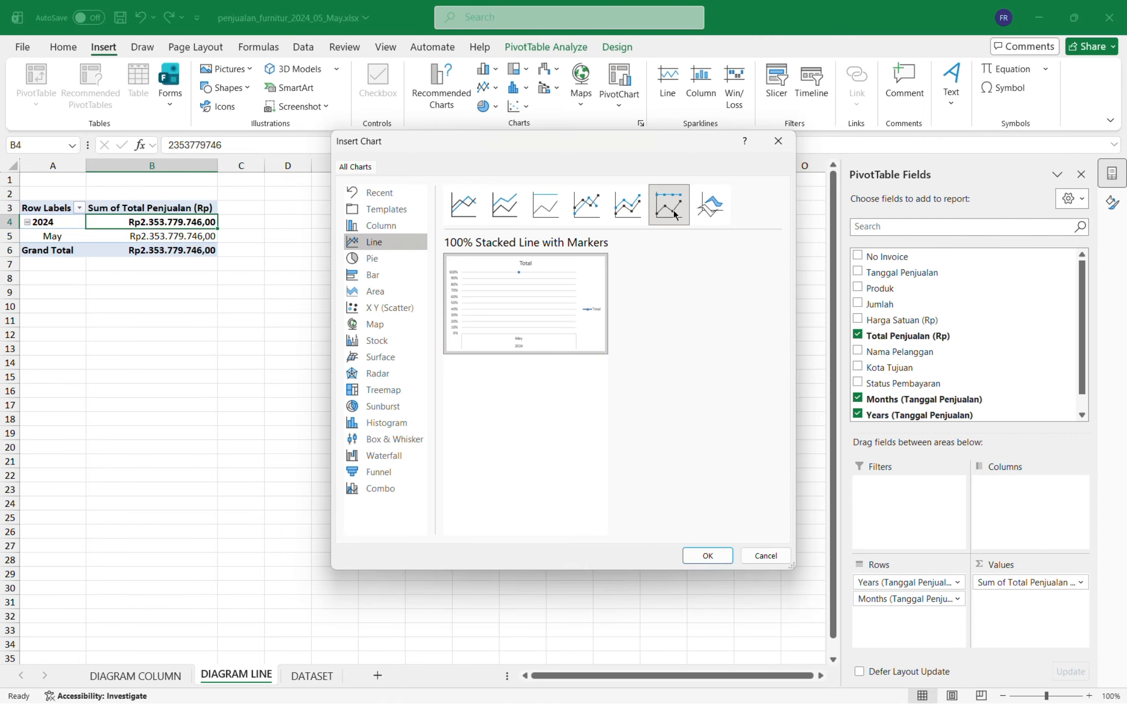
{"action": "left_click", "coordinate": [710, 205]}
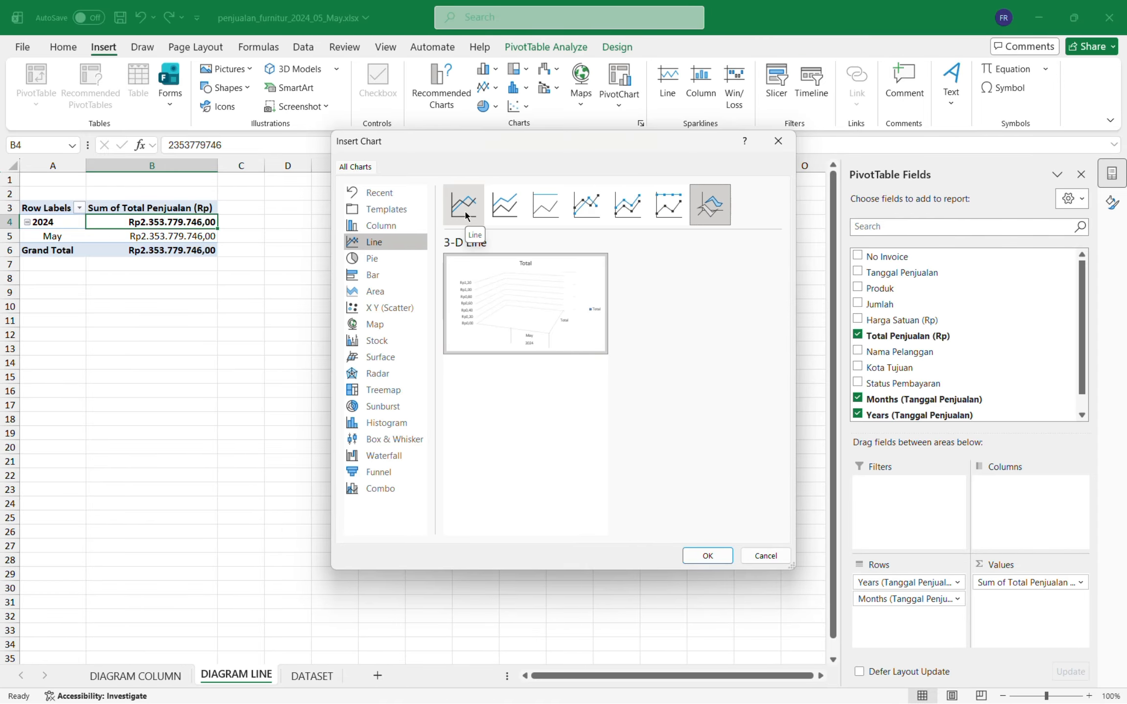
{"action": "left_click", "coordinate": [465, 212]}
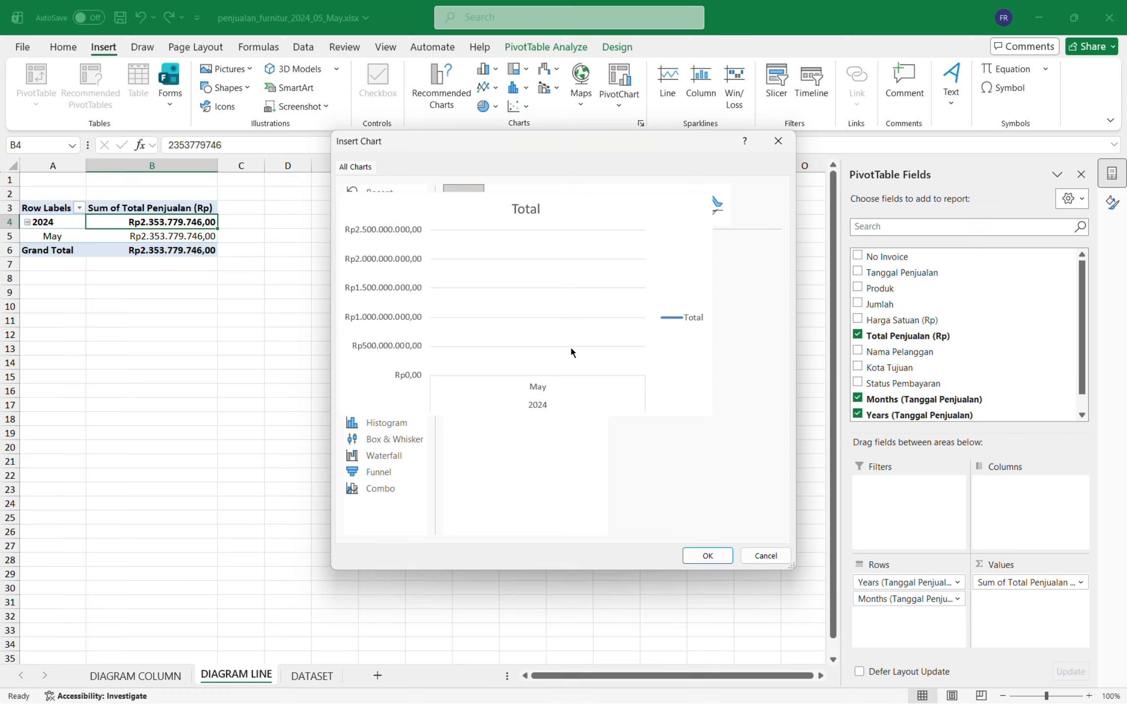
{"action": "left_click", "coordinate": [718, 559]}
{"action": "left_click_drag", "start_coordinate": [490, 337], "coordinate": [492, 225]}
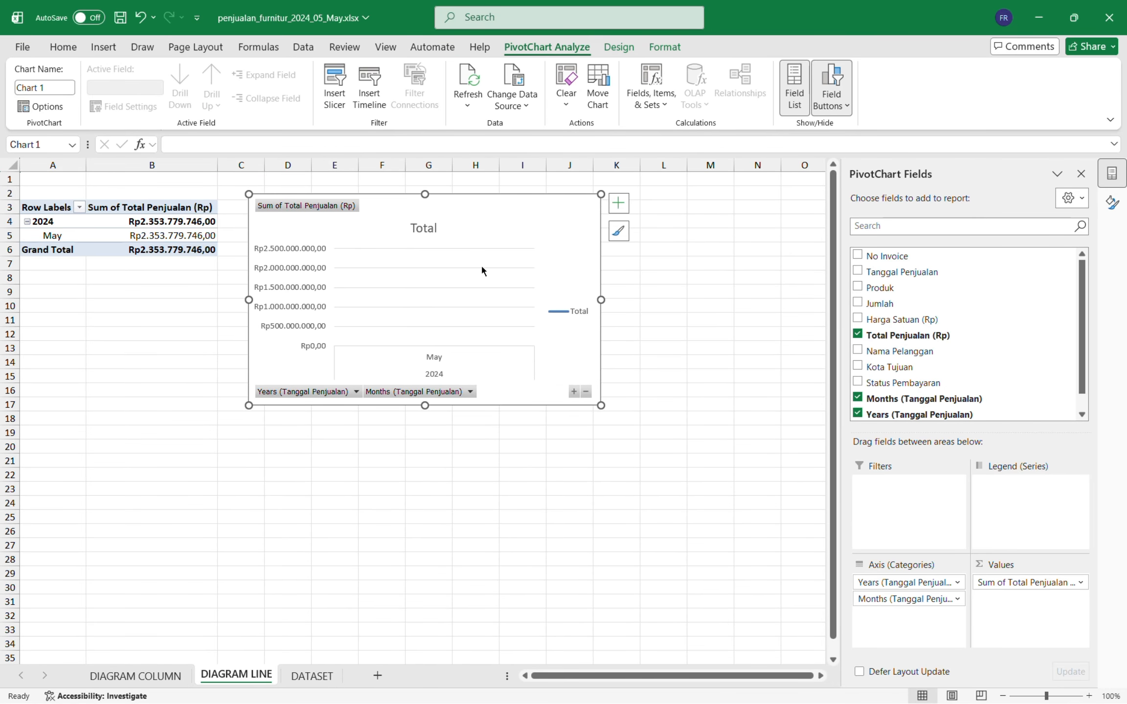
Change the line chart's title to TREN PENJUALAN PER BULAN
{"action": "left_click", "coordinate": [430, 229]}
{"action": "double_click", "coordinate": [430, 229]}
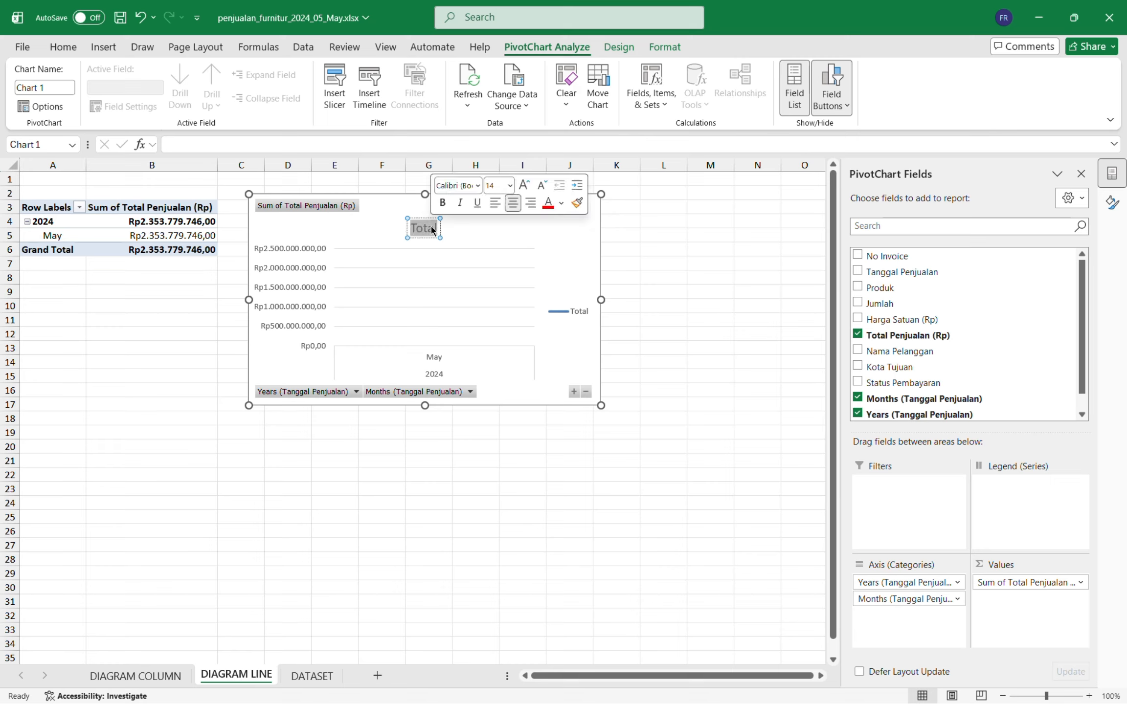
{"action": "type", "text": "TREN PENJUALAN"}
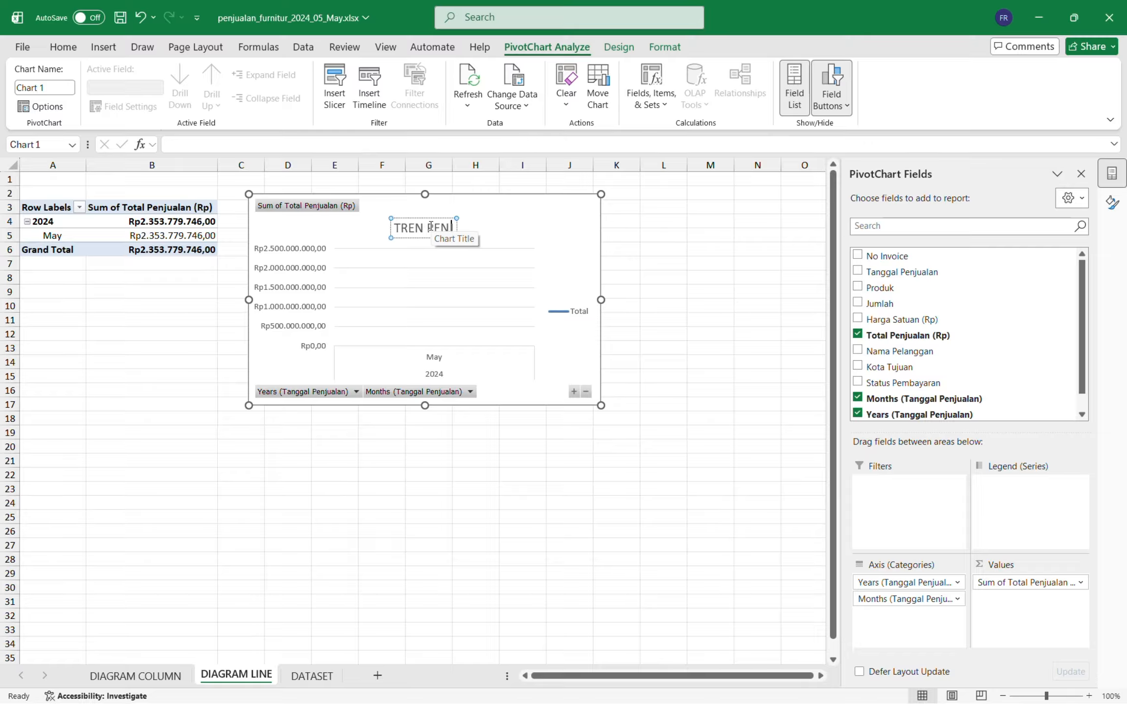
{"action": "type", "text": " PER BULAN"}
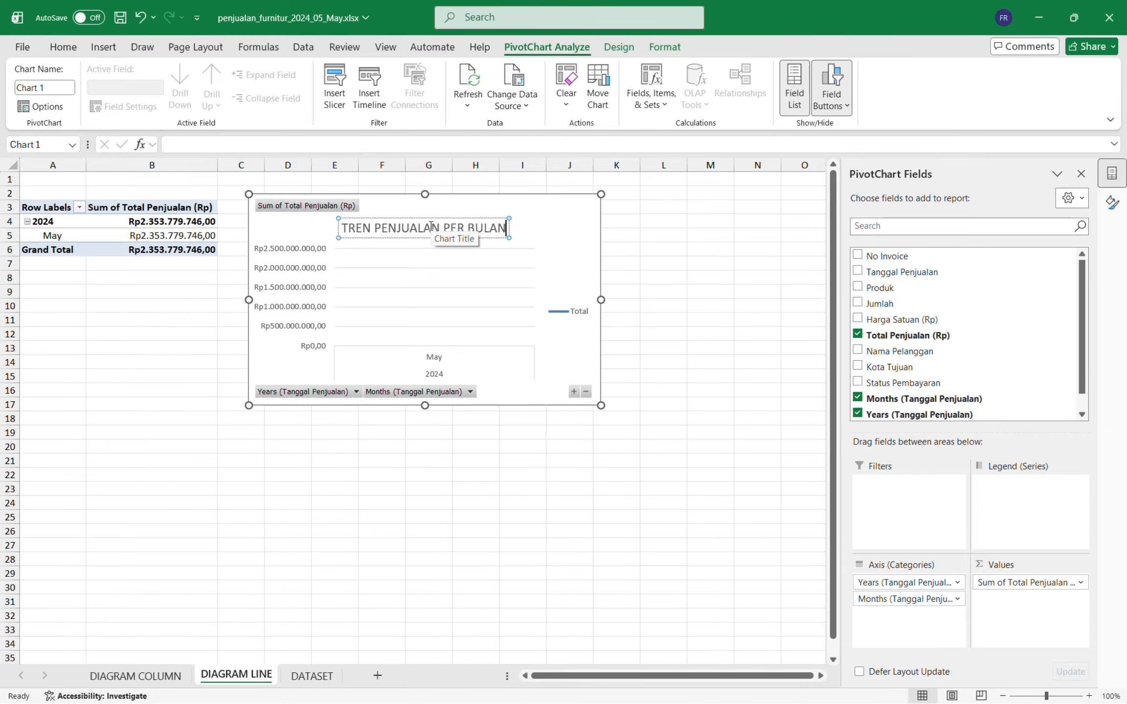
{"action": "left_click", "coordinate": [707, 265]}
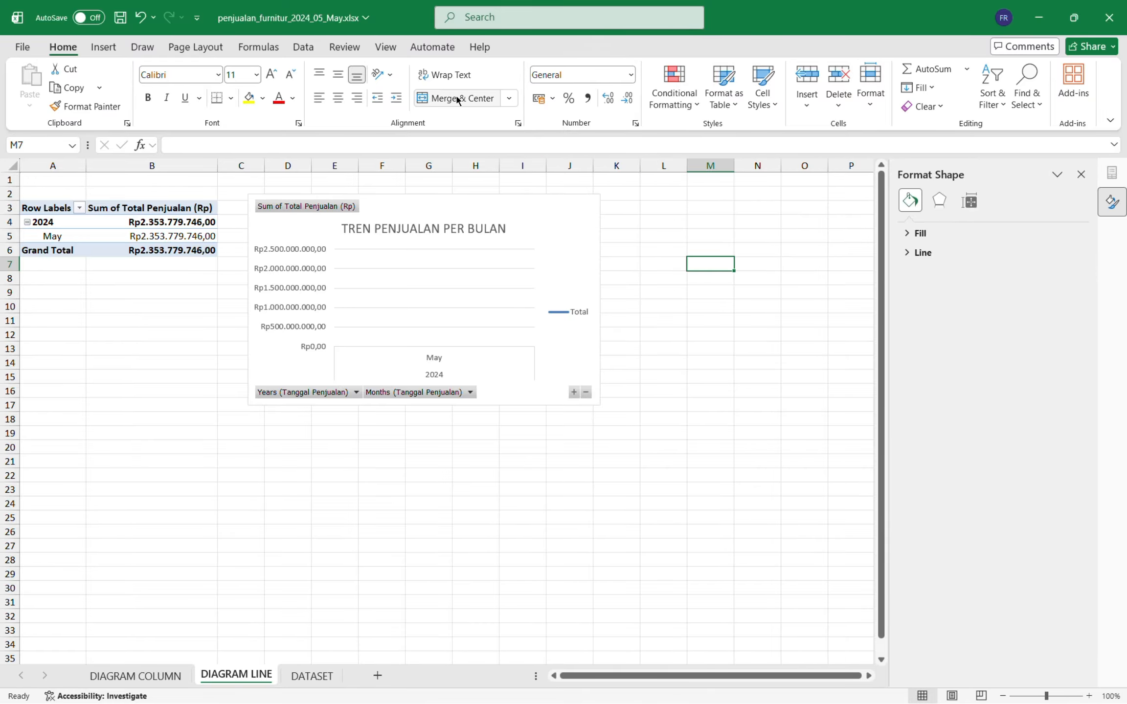
{"action": "left_click", "coordinate": [489, 24]}
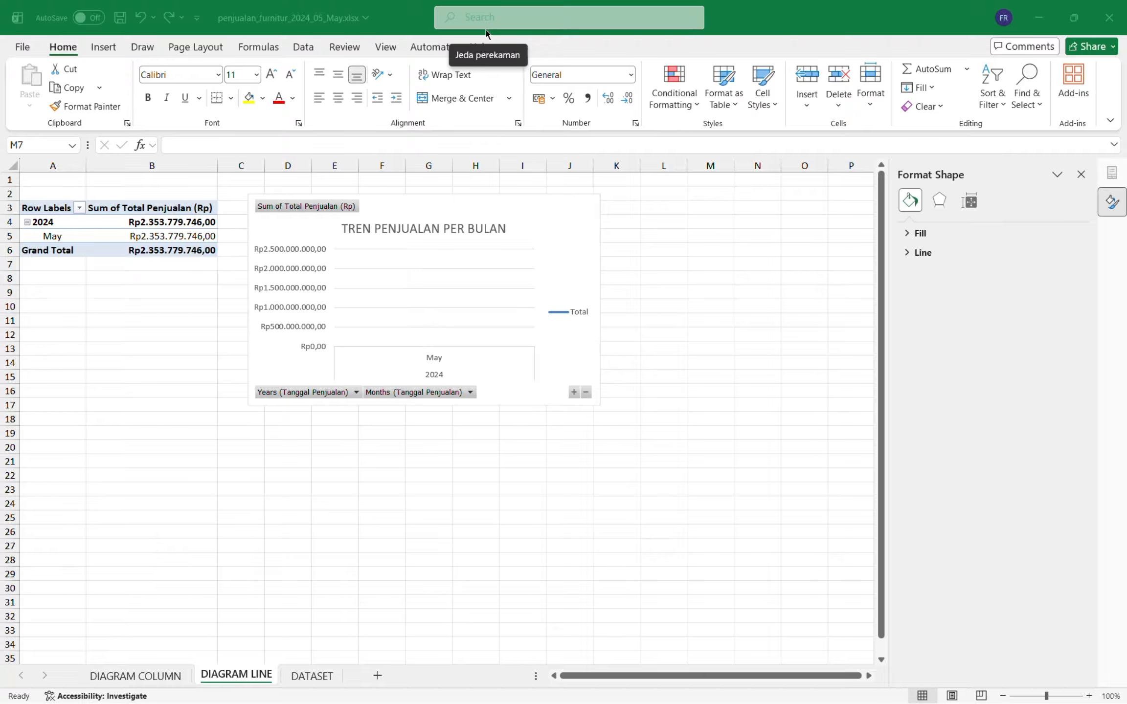
Create a PivotTable from Table1 on the DATASET sheet, placed on a new worksheet
{"action": "left_click", "coordinate": [311, 675]}
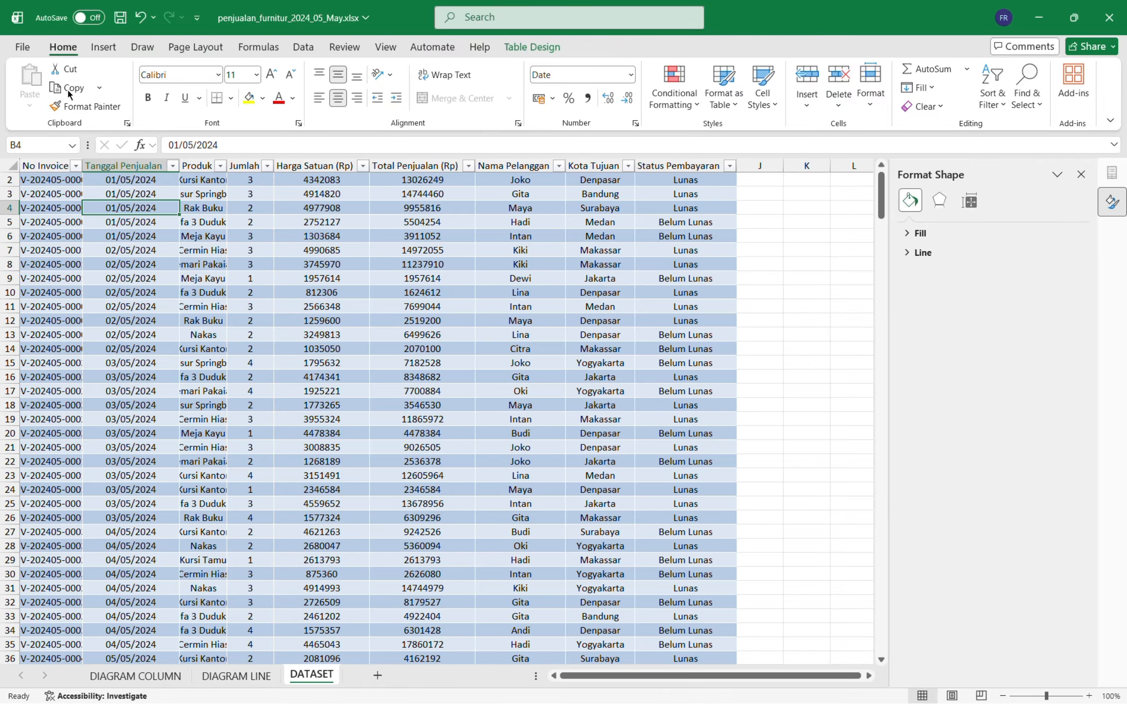
{"action": "left_click", "coordinate": [104, 47]}
{"action": "left_click", "coordinate": [50, 89]}
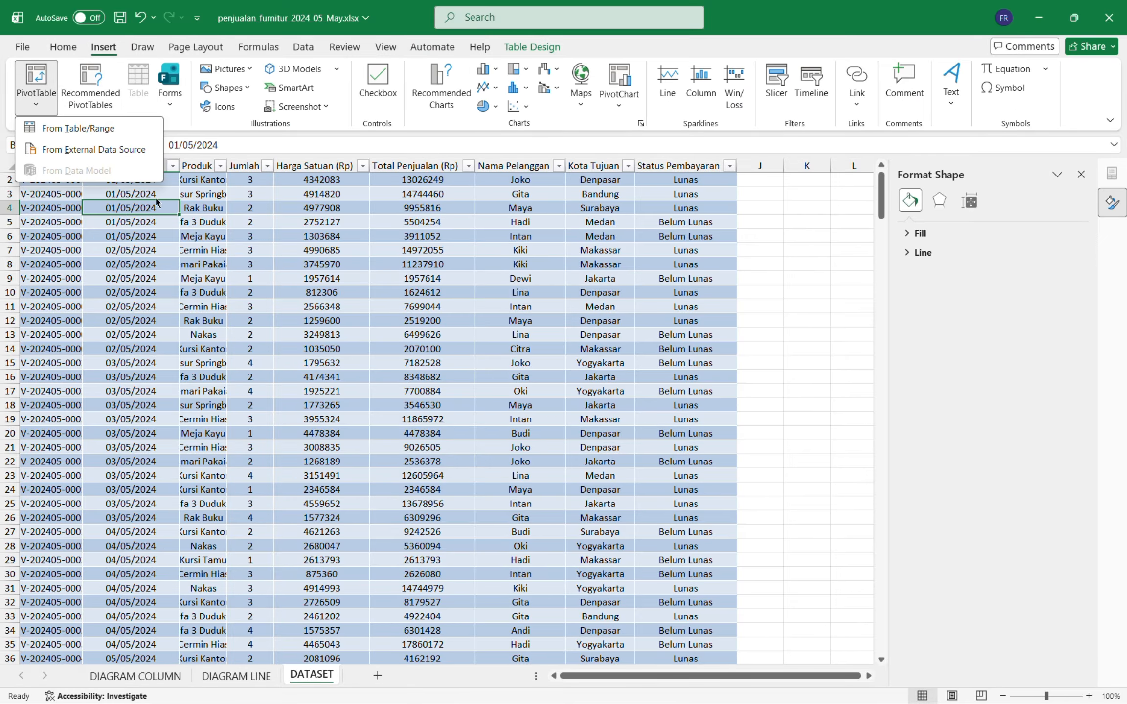
{"action": "left_click", "coordinate": [87, 128]}
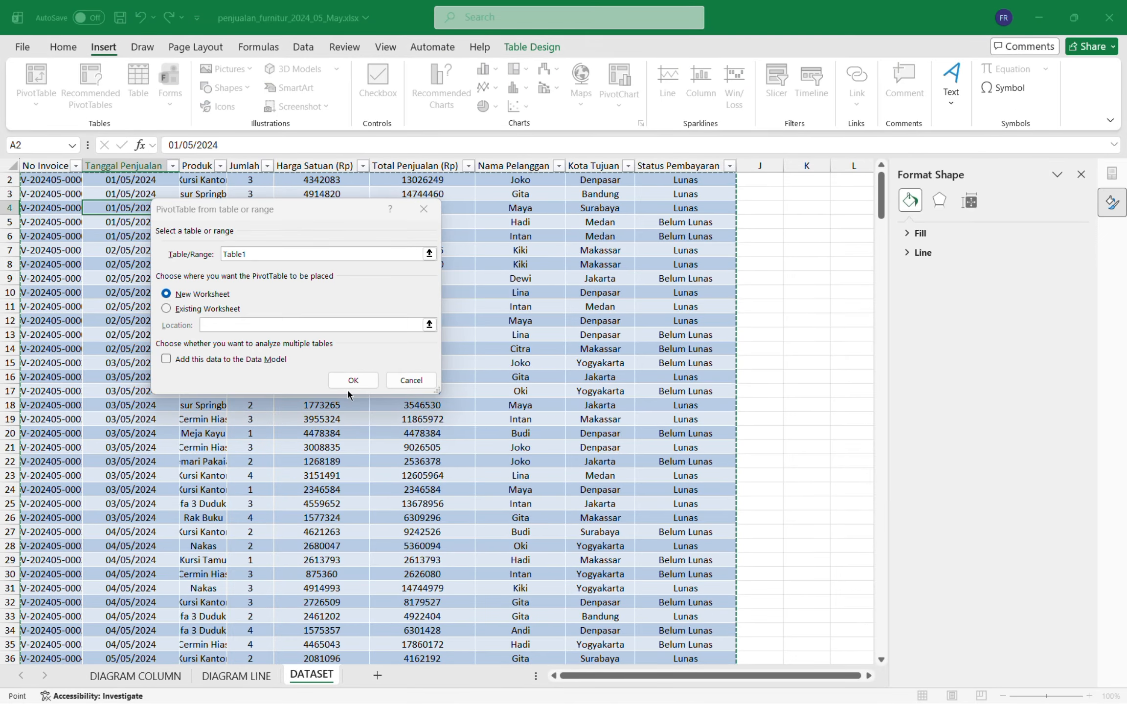
{"action": "left_click", "coordinate": [350, 380]}
Rename the new PivotTable sheet to DIAGRAM PIE
{"action": "double_click", "coordinate": [308, 674]}
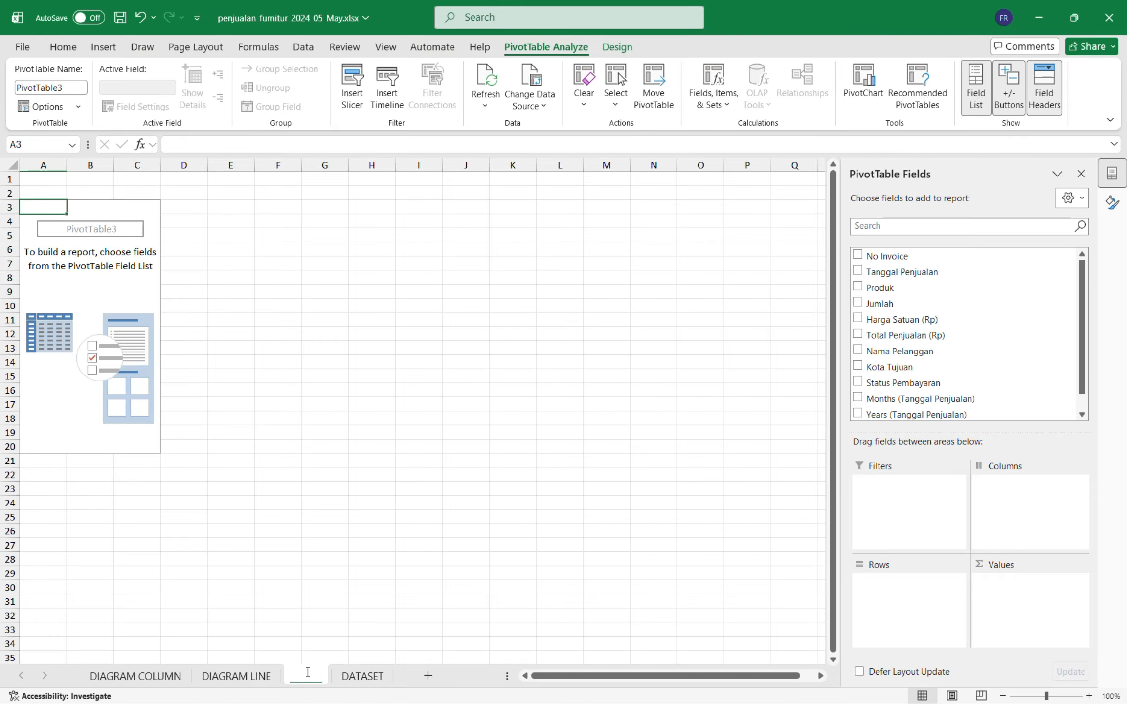
{"action": "type", "text": "DIA"}
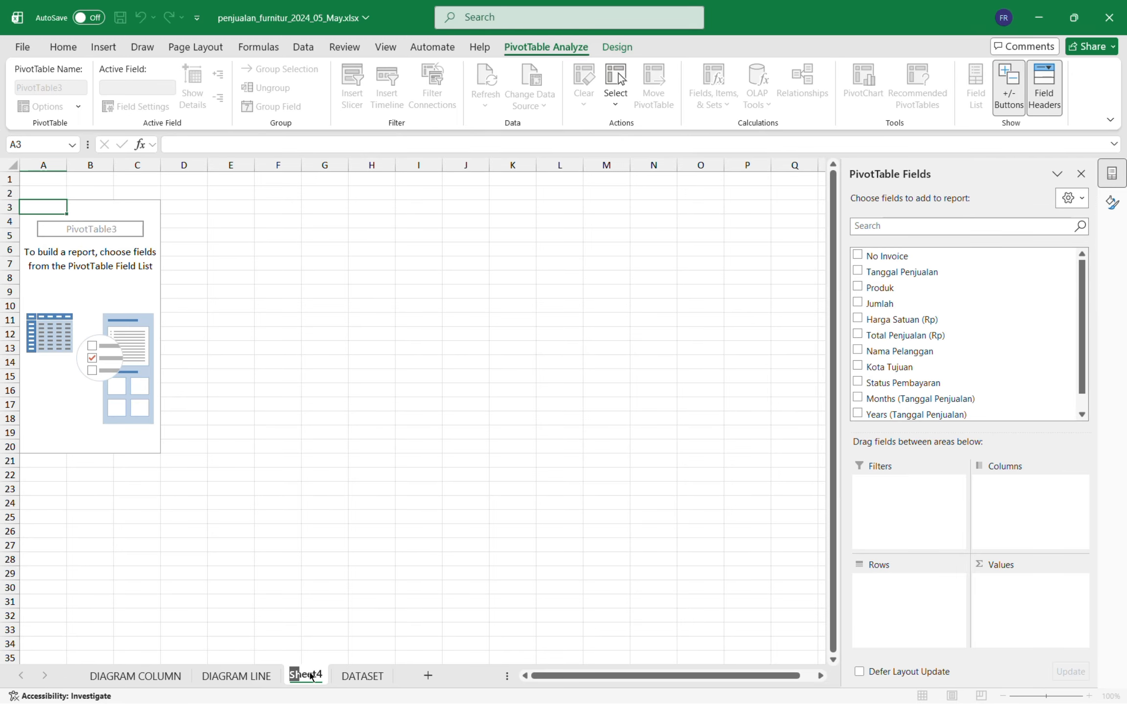
{"action": "type", "text": "GRAM"}
{"action": "key", "text": "Return"}
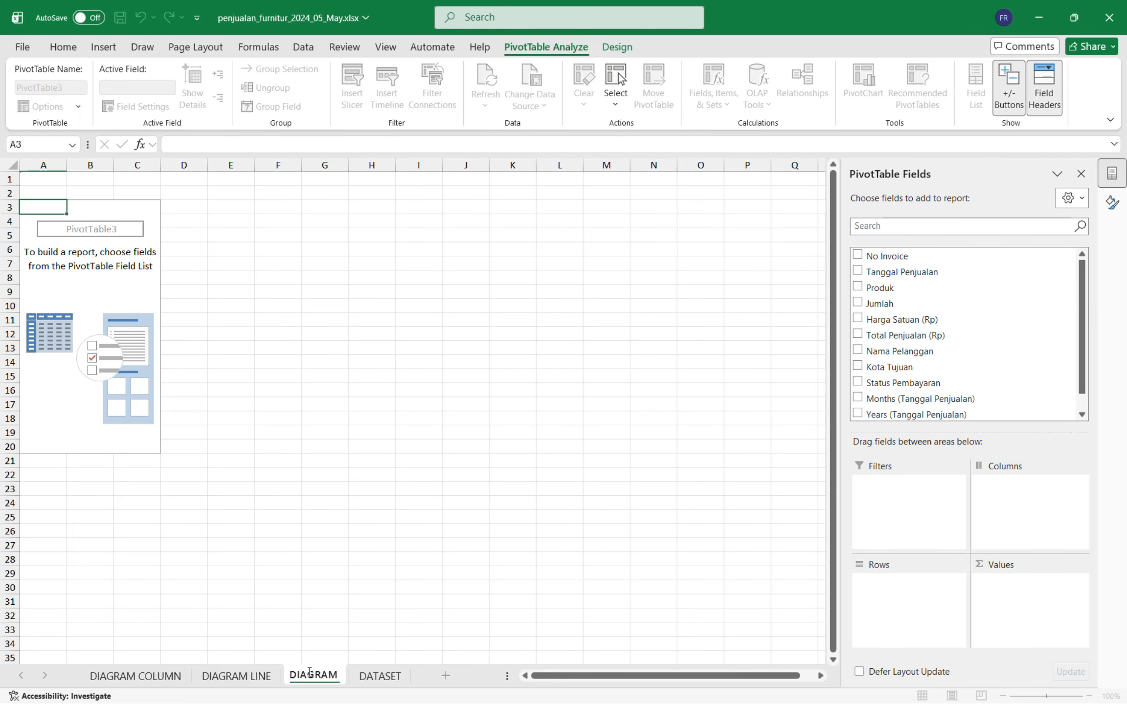
{"action": "type", "text": "PIE"}
{"action": "left_click", "coordinate": [370, 471]}
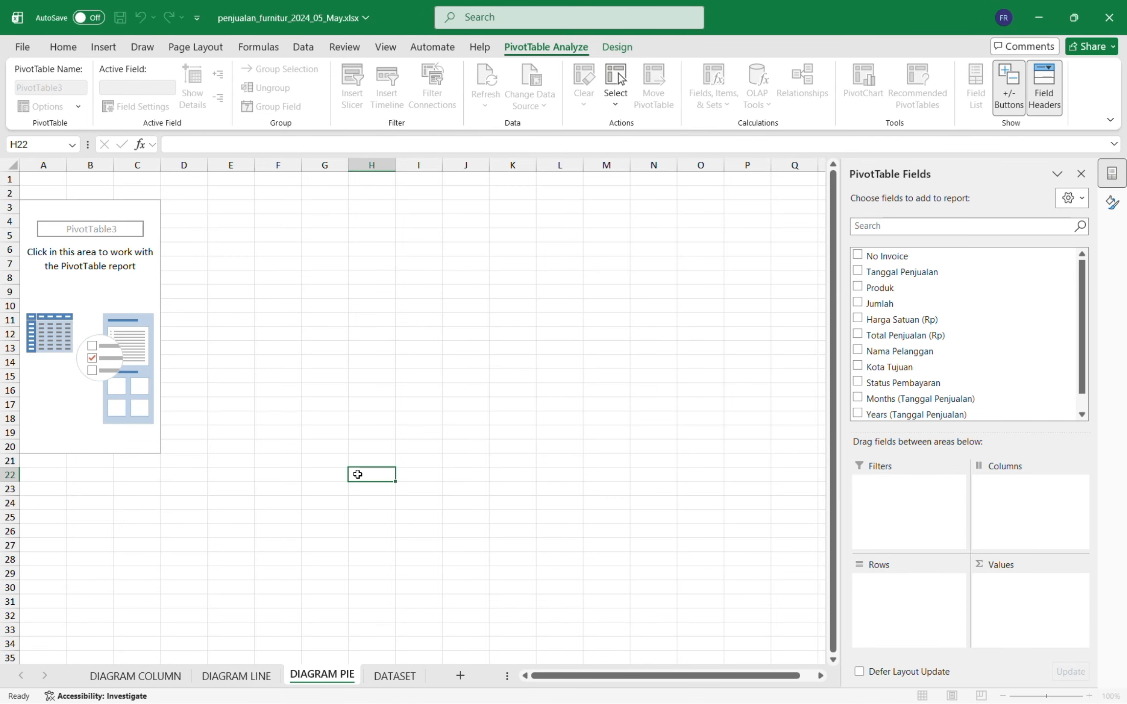
Add Kota Tujuan as the rows and Total Penjualan (Rp) as the summed values of the DIAGRAM PIE PivotTable
{"action": "left_click", "coordinate": [125, 291]}
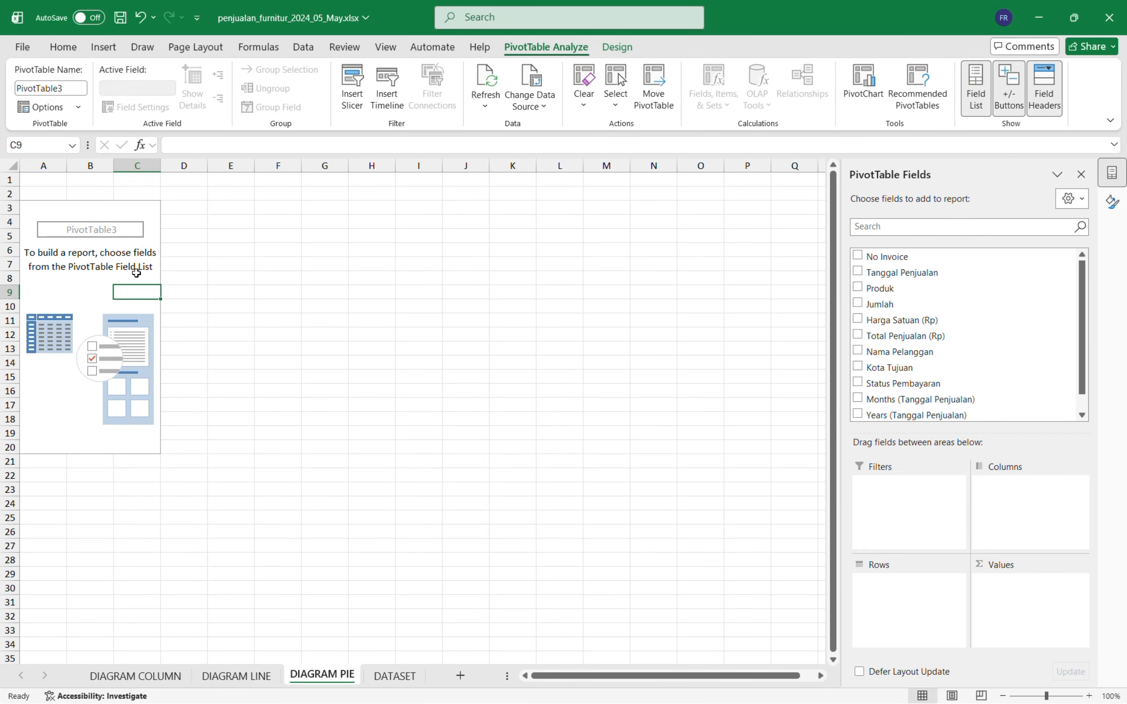
{"action": "left_click", "coordinate": [484, 23]}
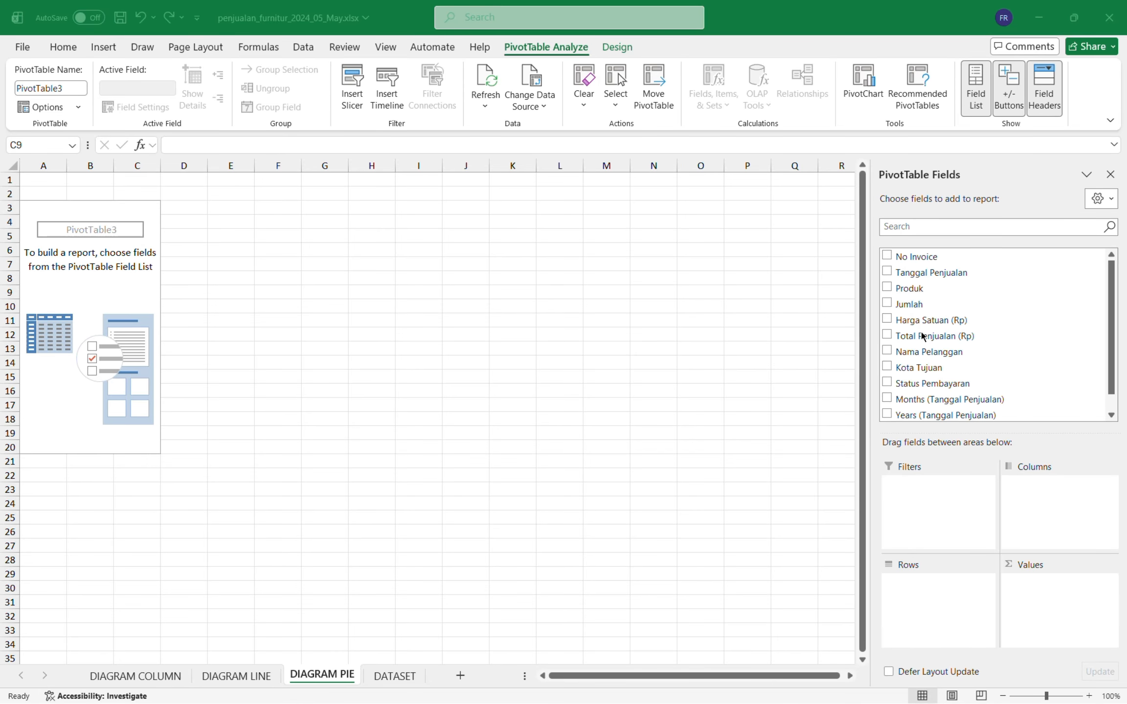
{"action": "left_click_drag", "start_coordinate": [935, 368], "coordinate": [955, 595]}
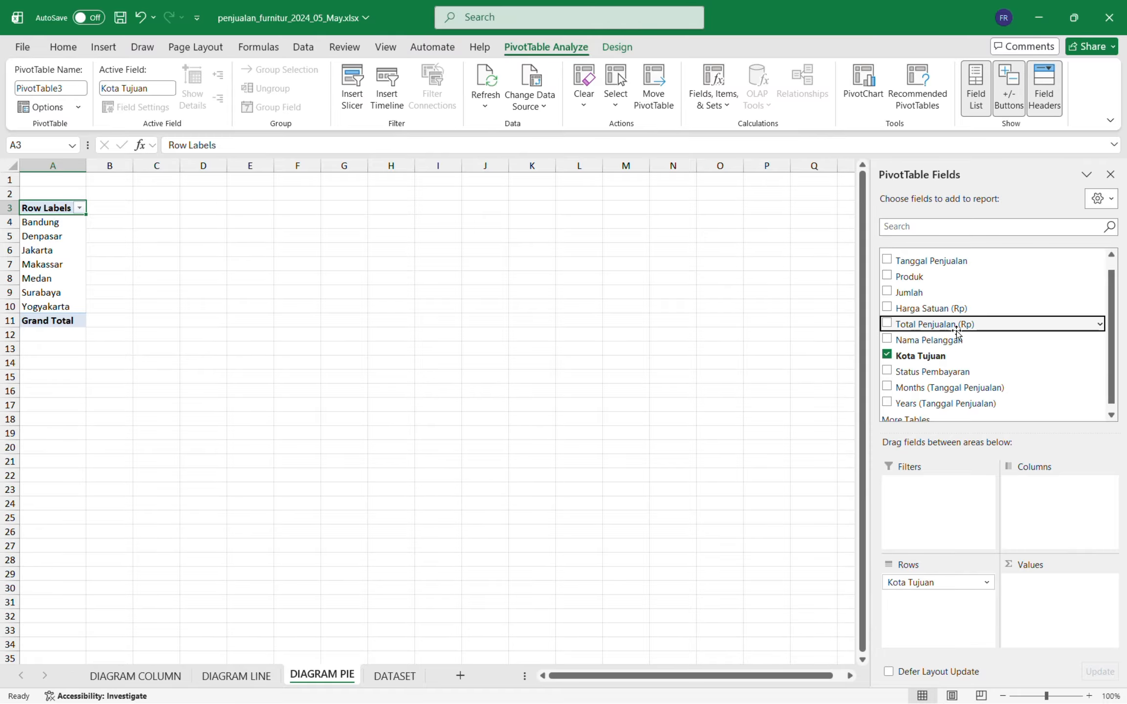
{"action": "left_click_drag", "start_coordinate": [959, 329], "coordinate": [1048, 607]}
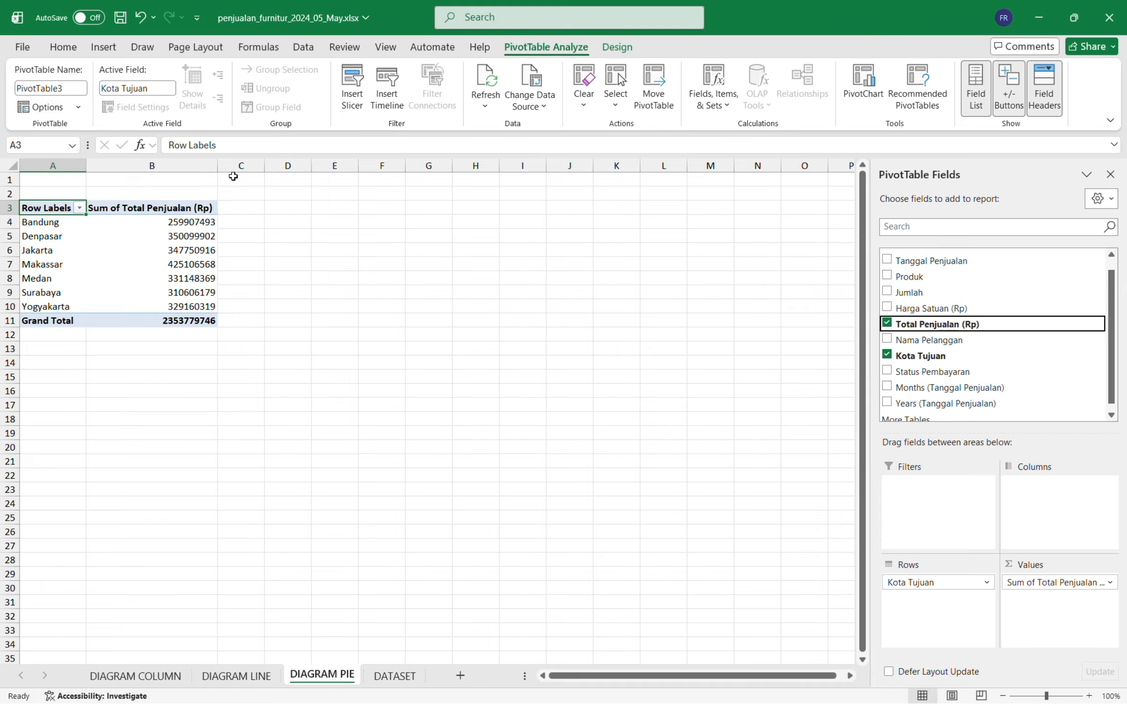
Show the PivotTable's Total Penjualan values as % of Grand Total
{"action": "left_click", "coordinate": [207, 236]}
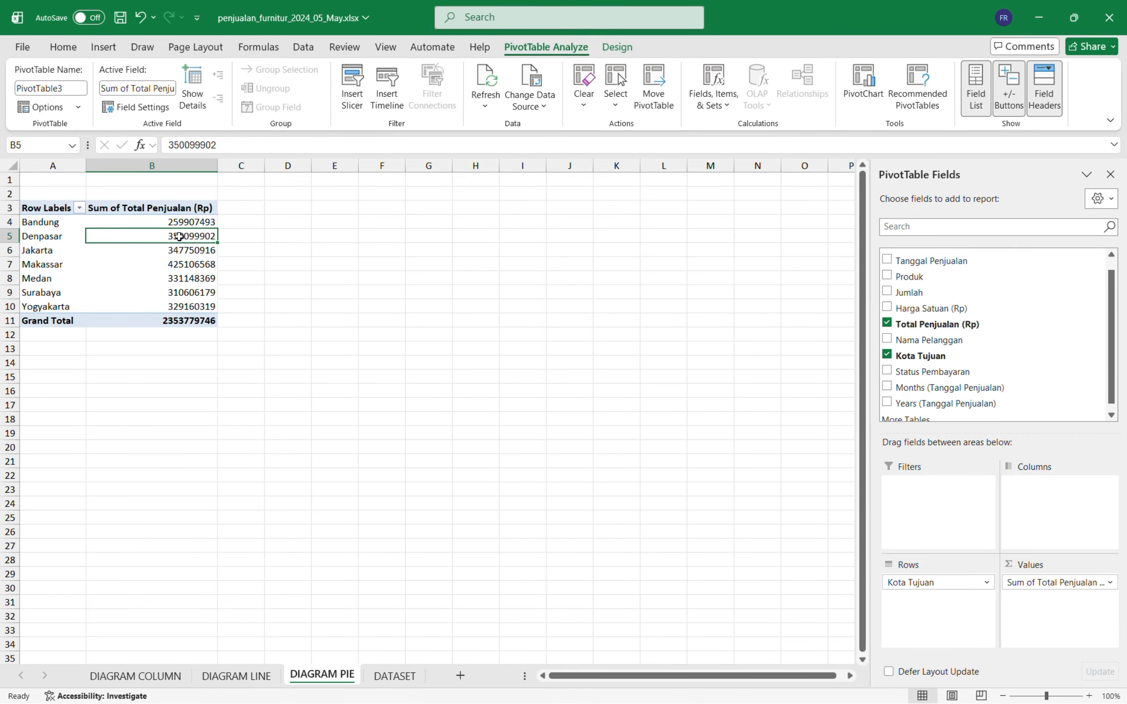
{"action": "right_click", "coordinate": [184, 238]}
{"action": "mouse_move", "coordinate": [328, 444]}
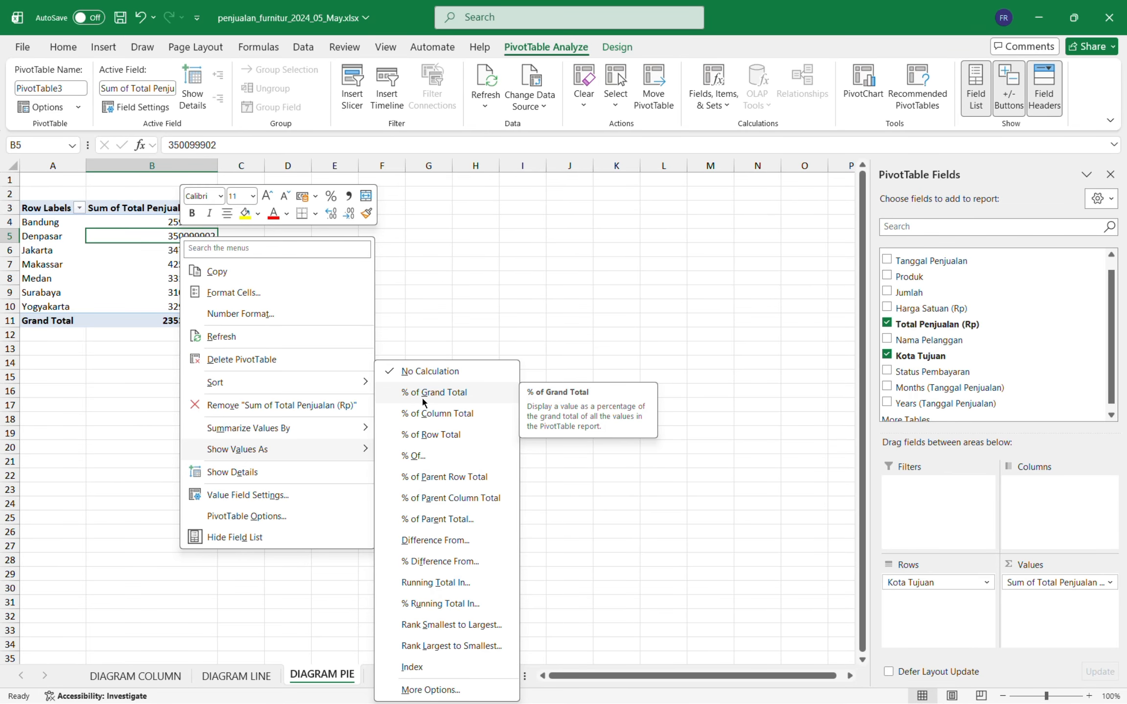
{"action": "left_click", "coordinate": [477, 393]}
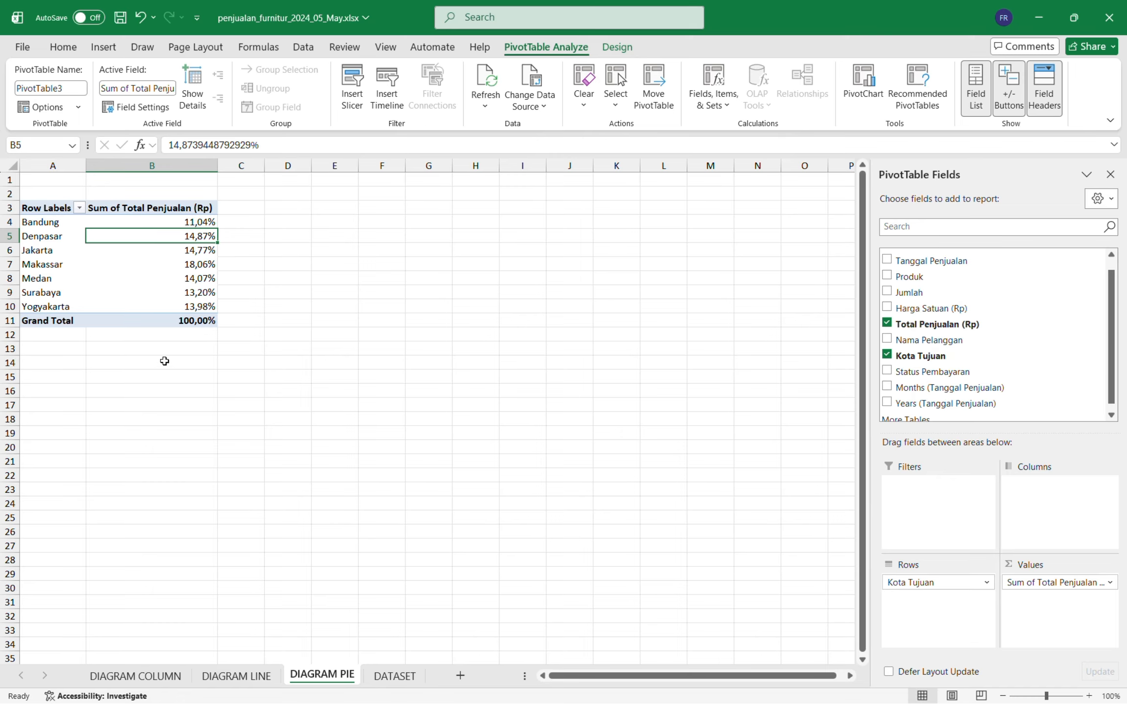
Insert a plain Pie chart from the DIAGRAM PIE PivotTable and place it beside the table, starting around row 2
{"action": "left_click", "coordinate": [103, 47]}
{"action": "left_click", "coordinate": [451, 78]}
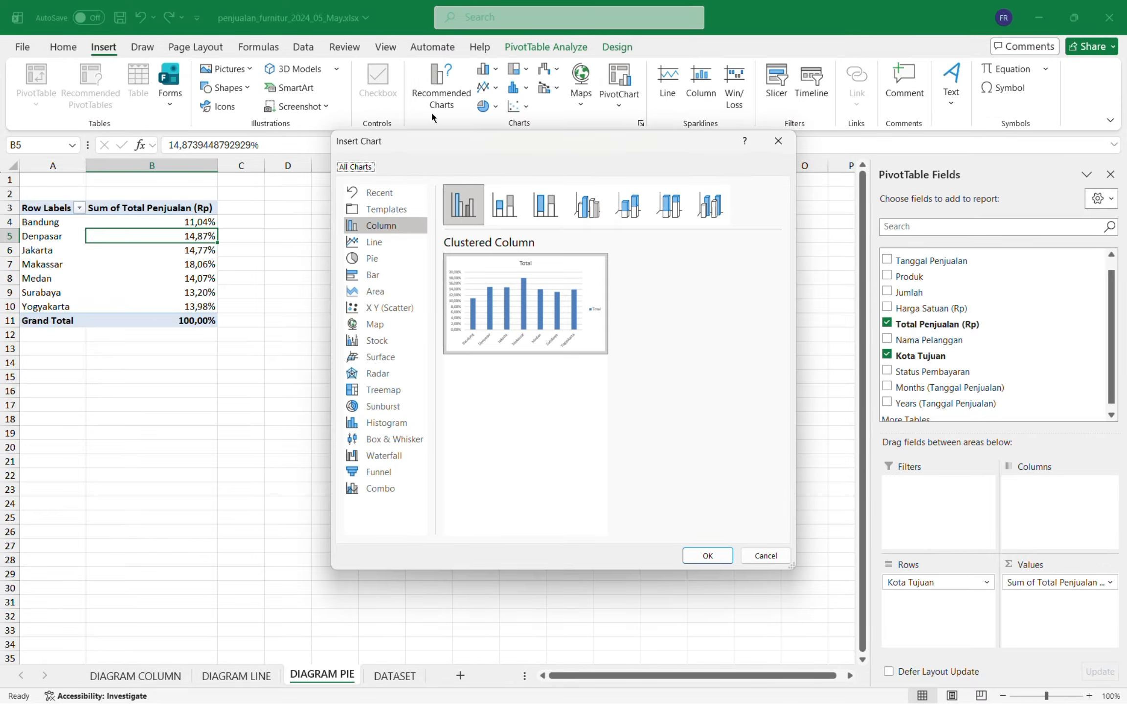
{"action": "left_click", "coordinate": [377, 261]}
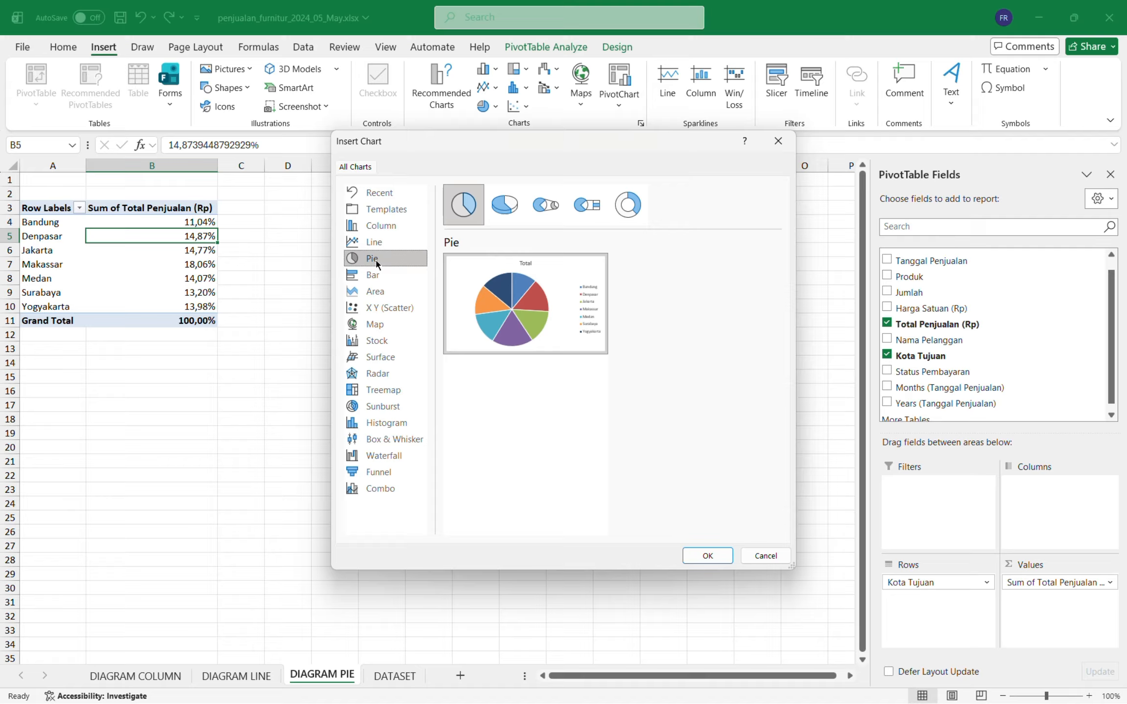
{"action": "left_click", "coordinate": [707, 555]}
{"action": "left_click_drag", "start_coordinate": [496, 338], "coordinate": [506, 228]}
Change the pie chart's title to PENJUALAN PER KOTA TUJUAN
{"action": "double_click", "coordinate": [446, 236]}
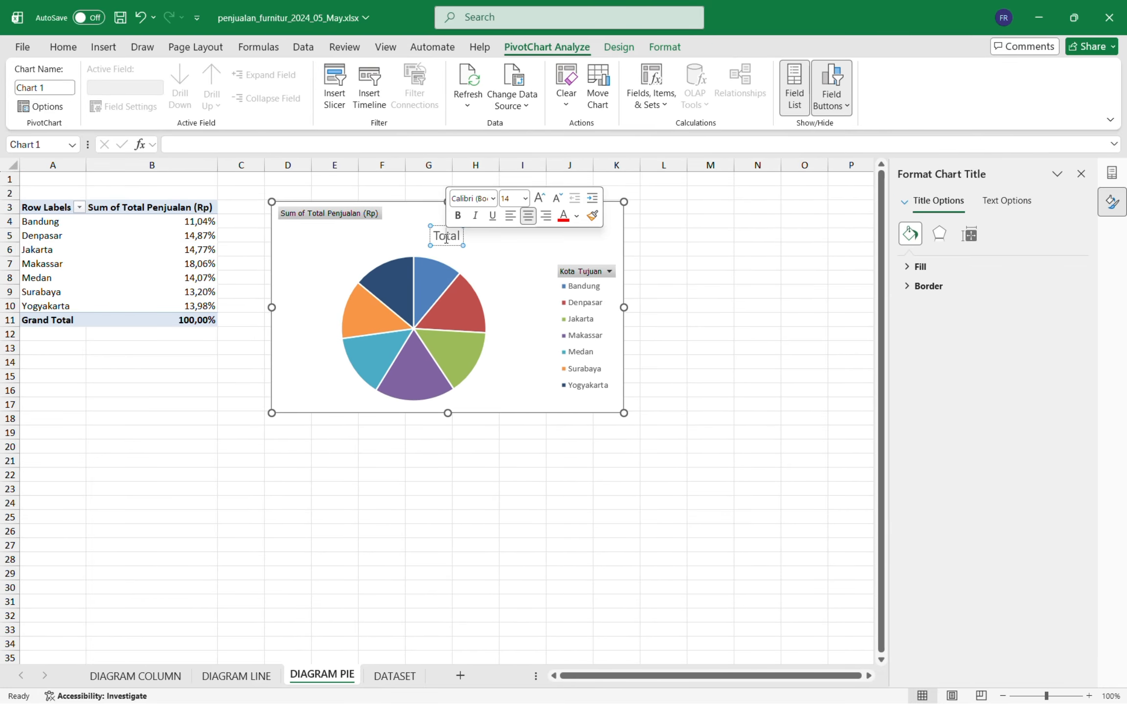
{"action": "double_click", "coordinate": [446, 237]}
{"action": "type", "text": "PENJUALAN"}
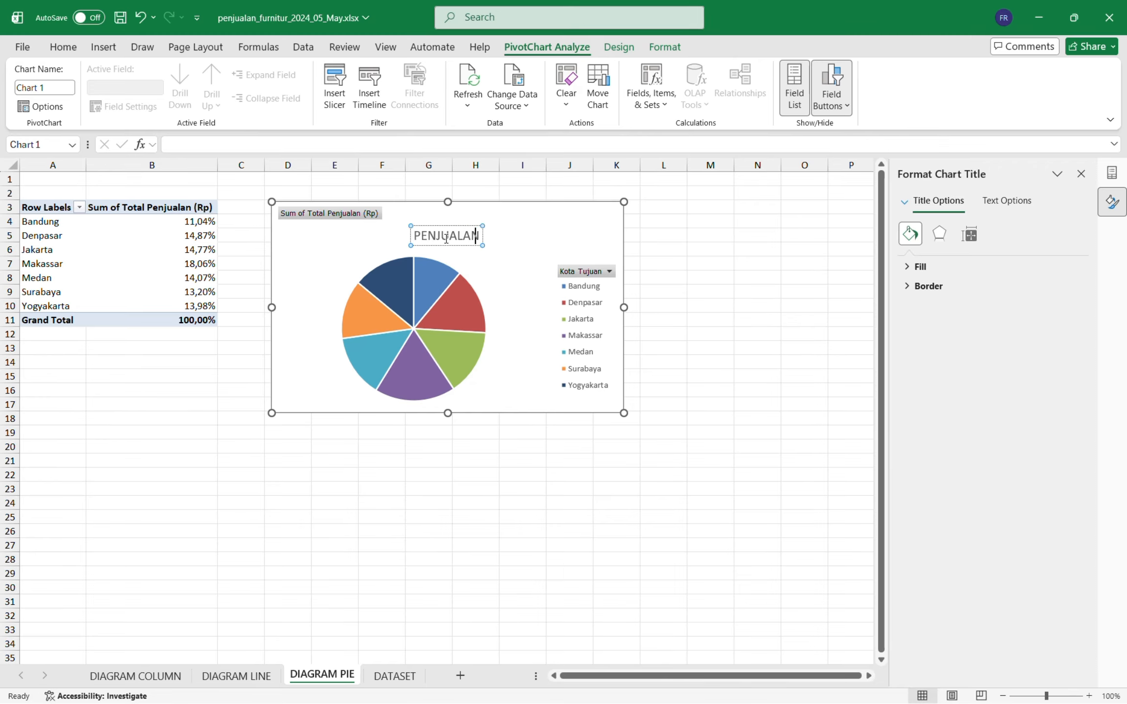
{"action": "type", "text": " PER KO"}
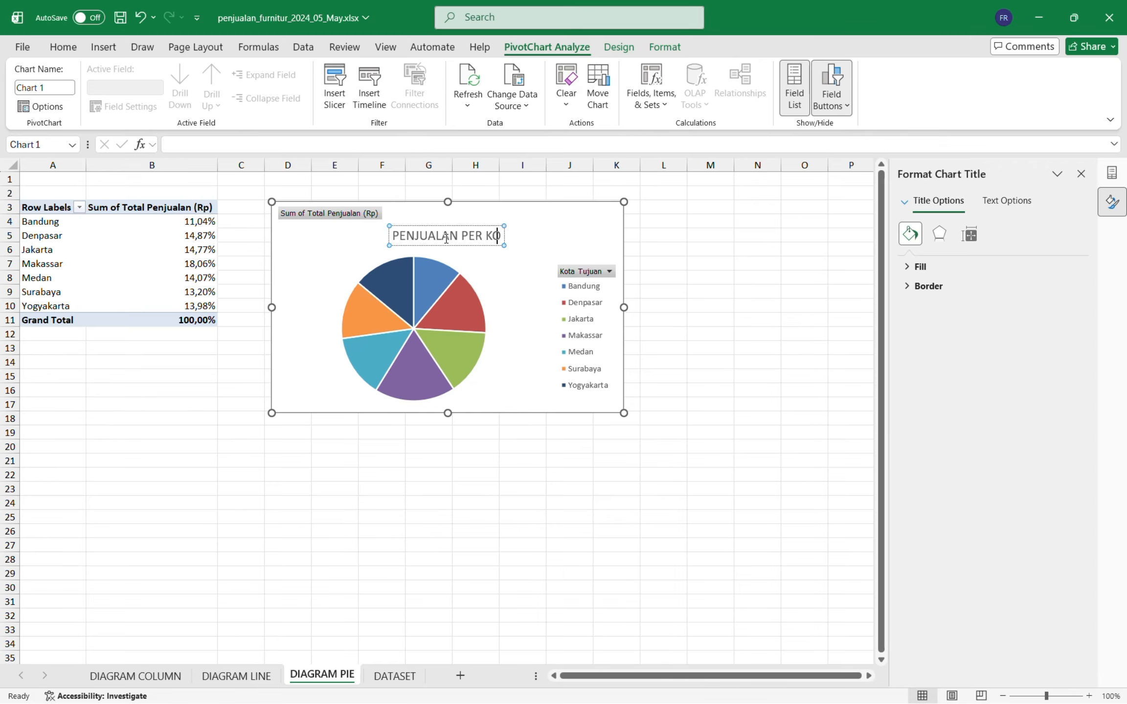
{"action": "type", "text": "TA TUJUAN"}
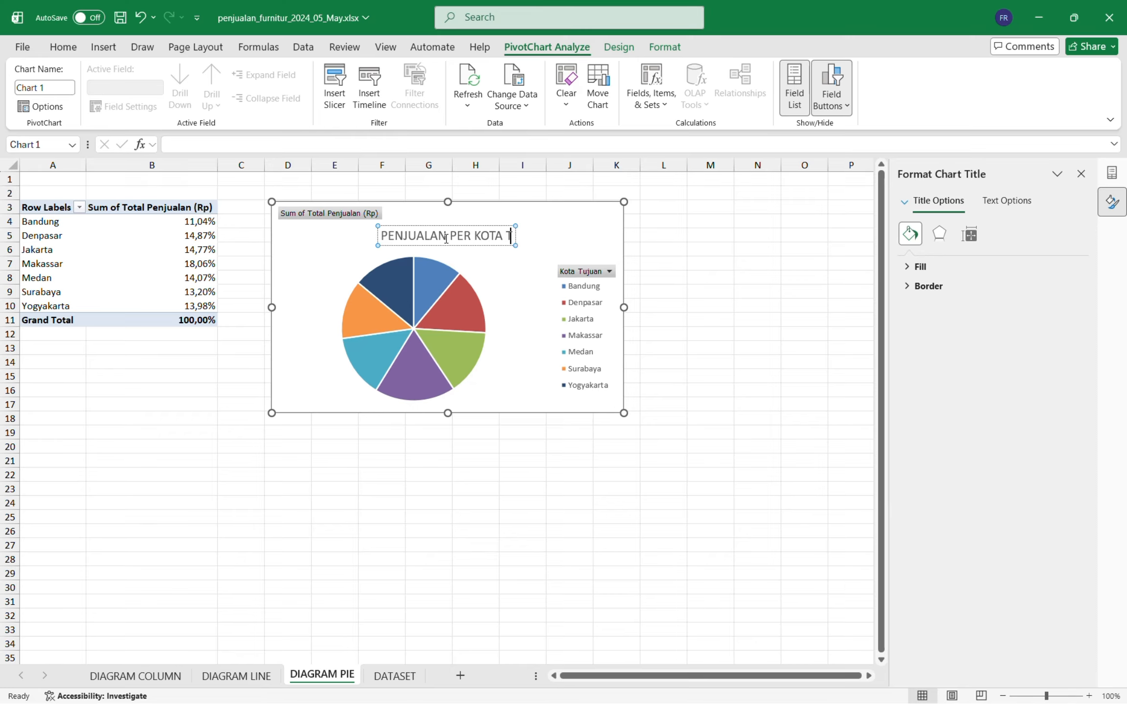
{"action": "left_click", "coordinate": [594, 220]}
{"action": "left_click", "coordinate": [704, 340]}
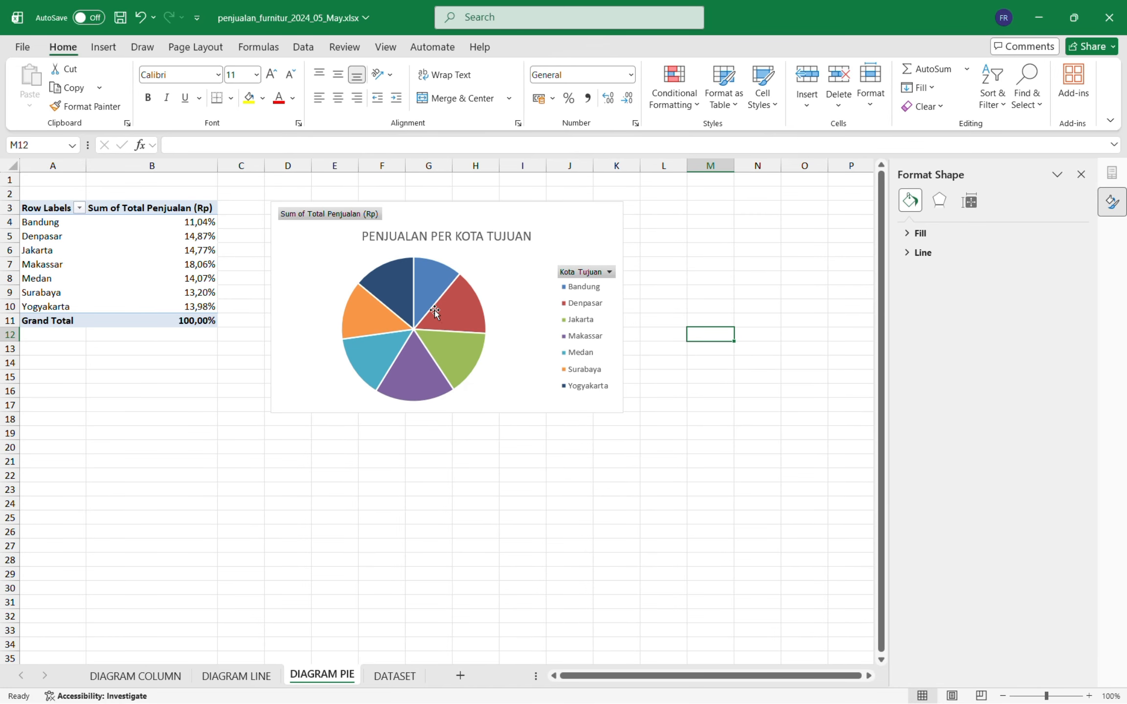
Add data labels to the slices of the pie chart
{"action": "left_click", "coordinate": [500, 266]}
{"action": "right_click", "coordinate": [478, 271]}
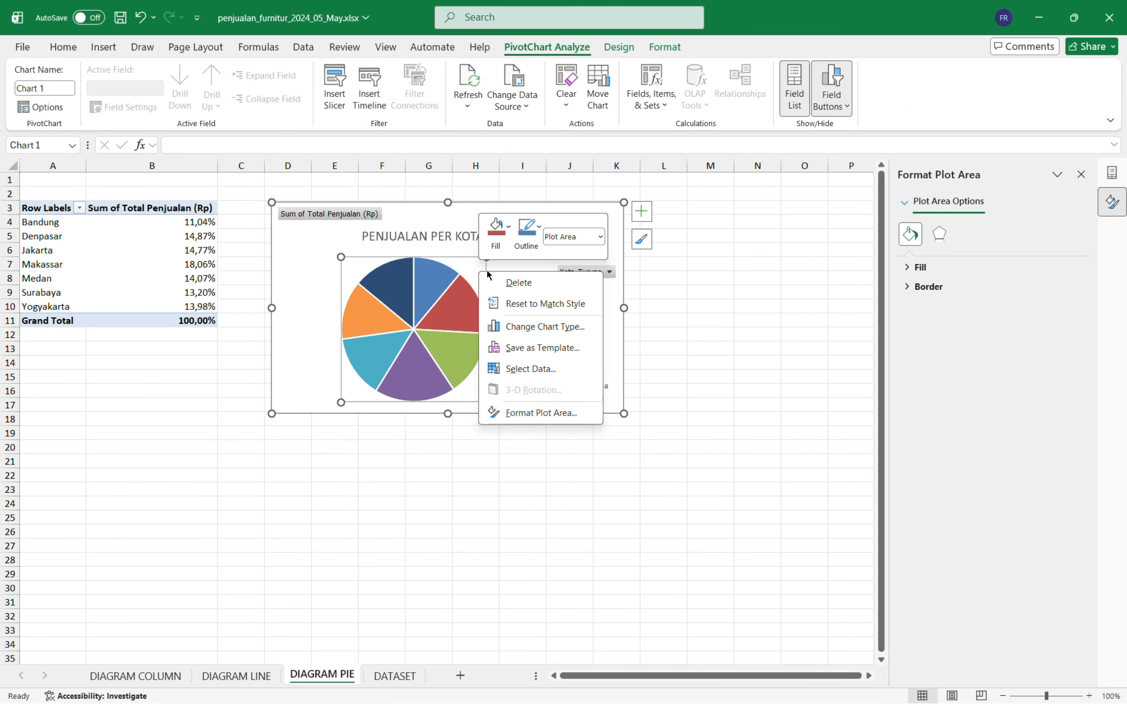
{"action": "key", "text": "Escape"}
{"action": "left_click", "coordinate": [646, 214]}
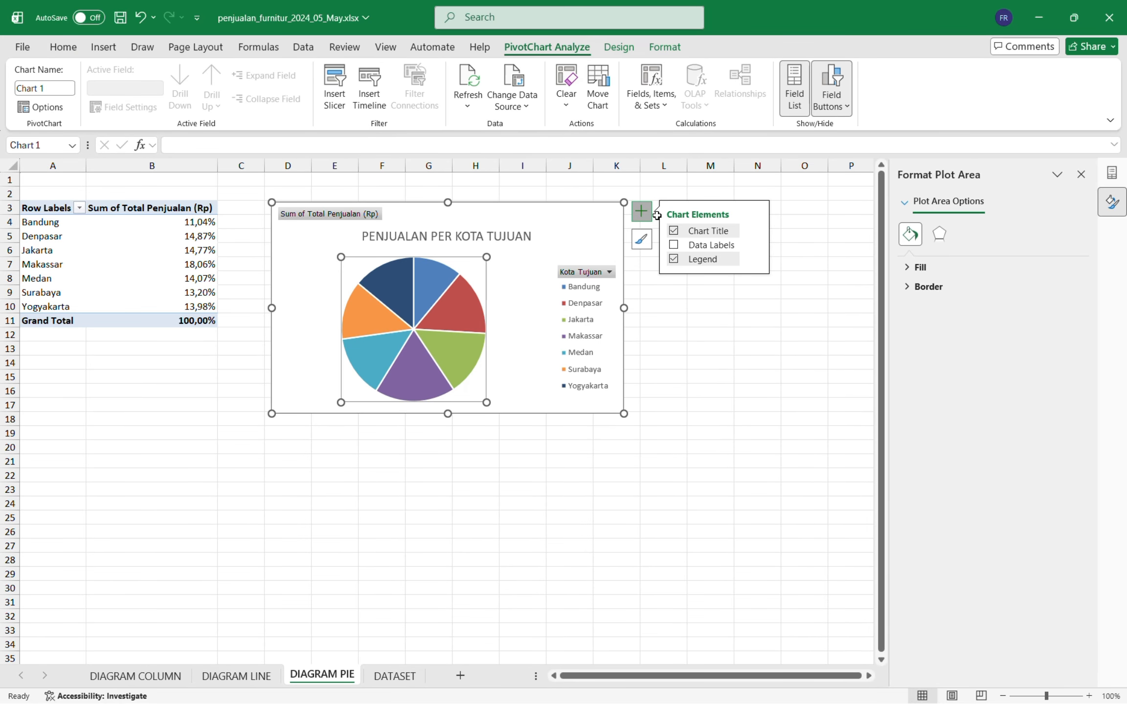
{"action": "left_click", "coordinate": [673, 244]}
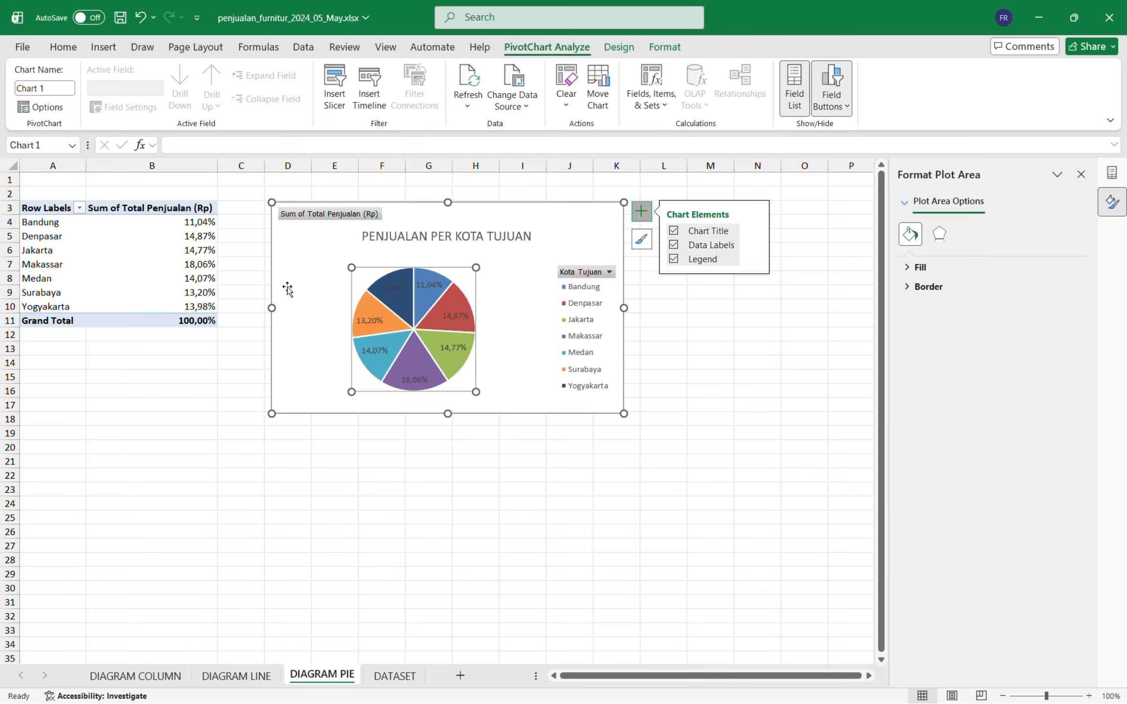
{"action": "left_click", "coordinate": [672, 333]}
{"action": "left_click", "coordinate": [670, 333]}
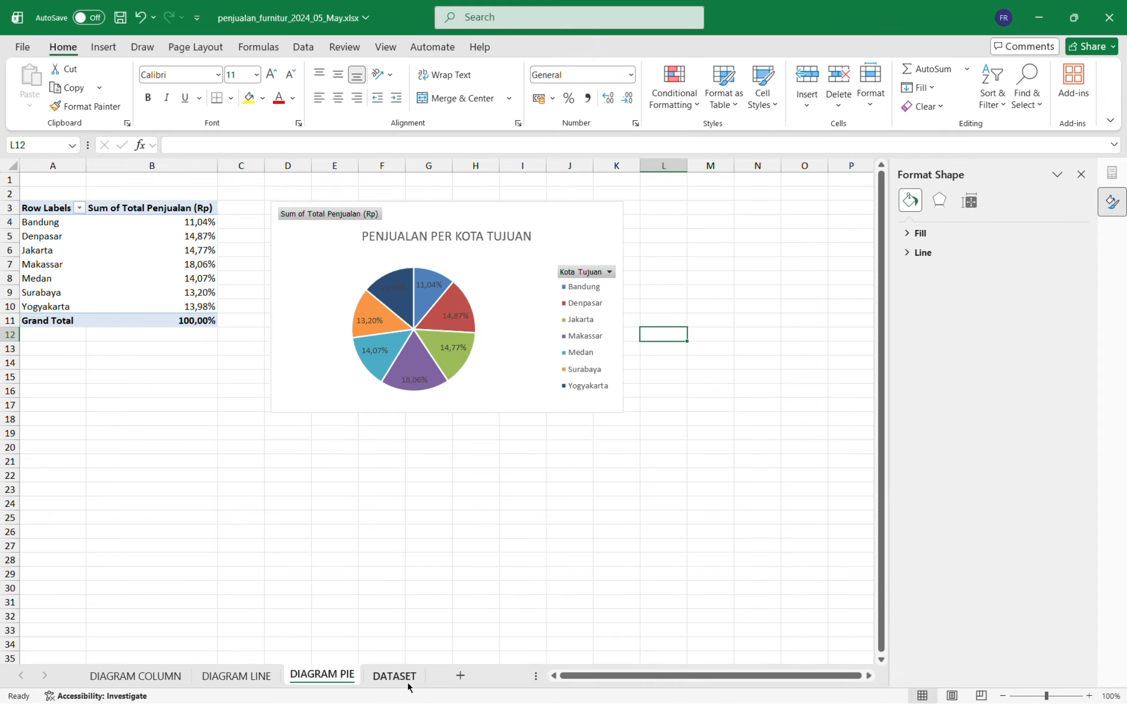
Add a blank worksheet after DIAGRAM PIE and name it DASHBOARD
{"action": "left_click", "coordinate": [461, 675]}
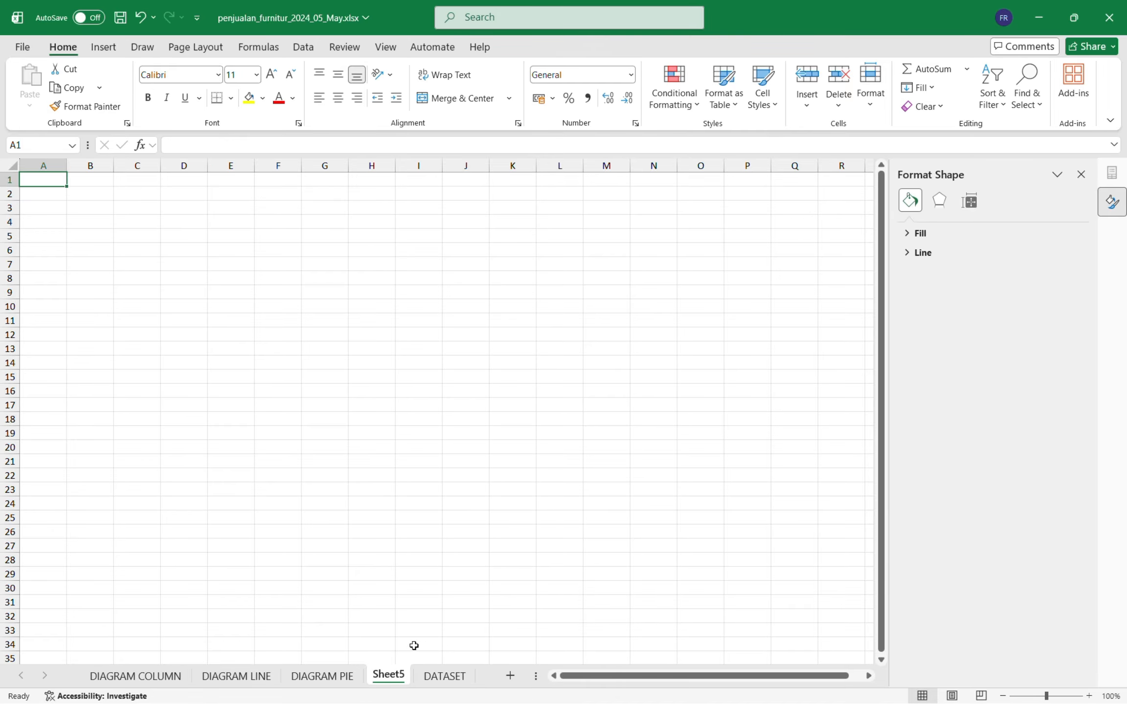
{"action": "double_click", "coordinate": [389, 675]}
{"action": "type", "text": "DASHB"}
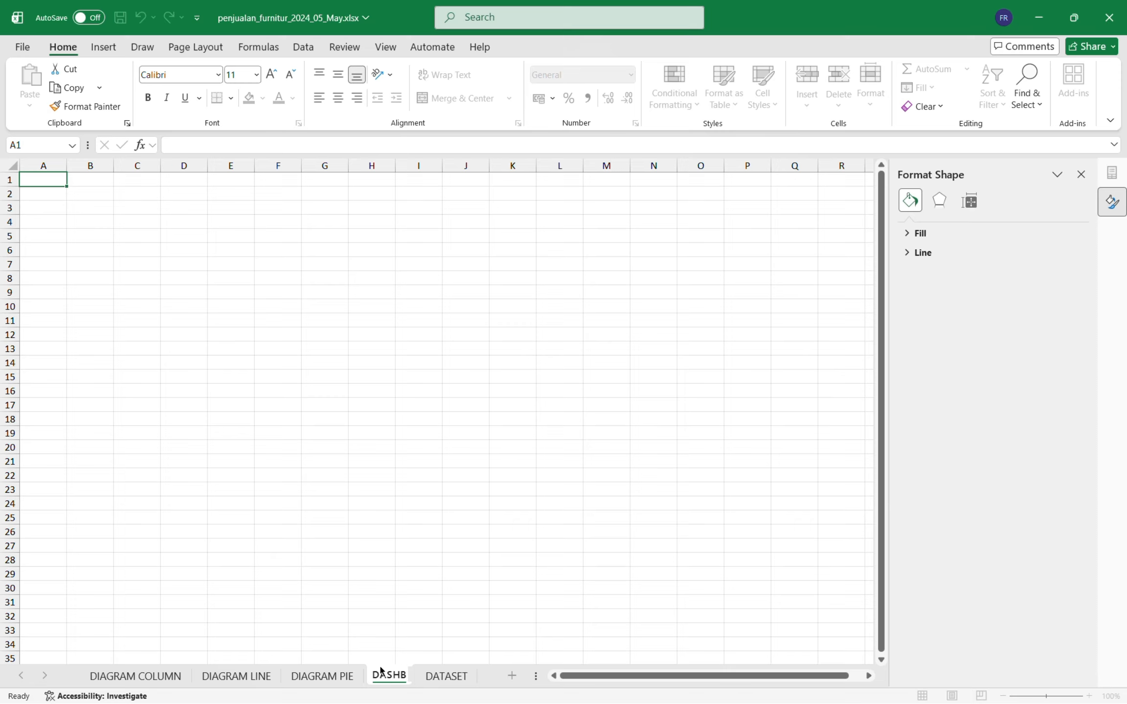
{"action": "type", "text": "OARD"}
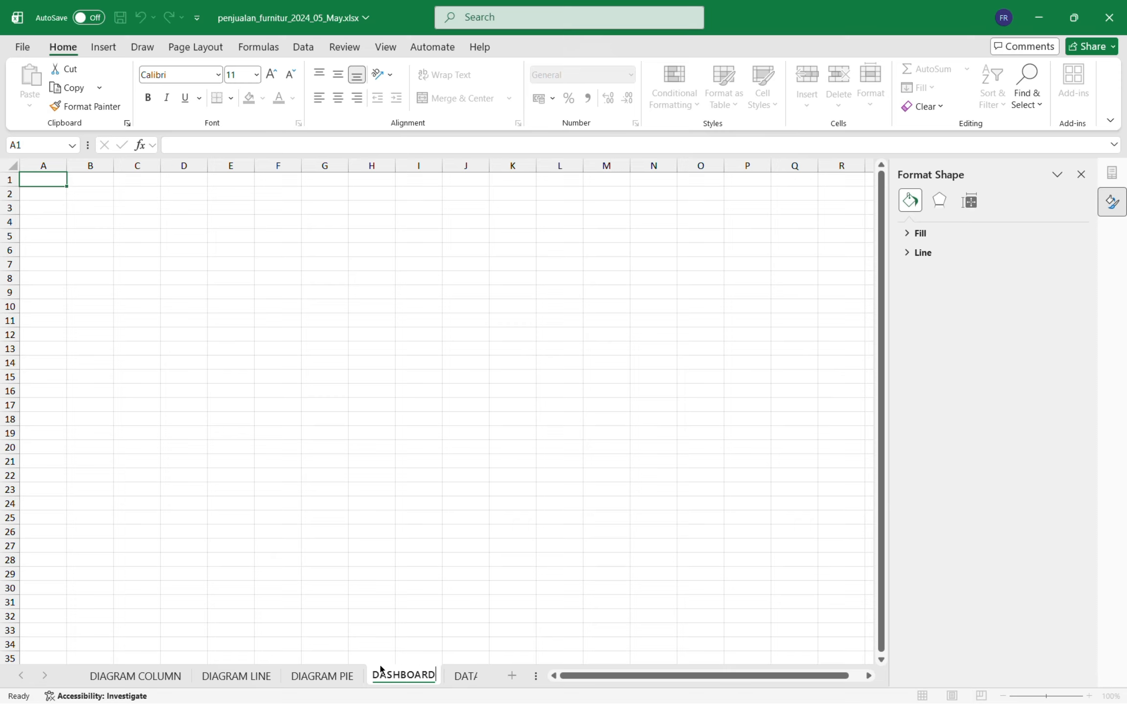
{"action": "left_click", "coordinate": [384, 361]}
{"action": "left_click", "coordinate": [295, 316]}
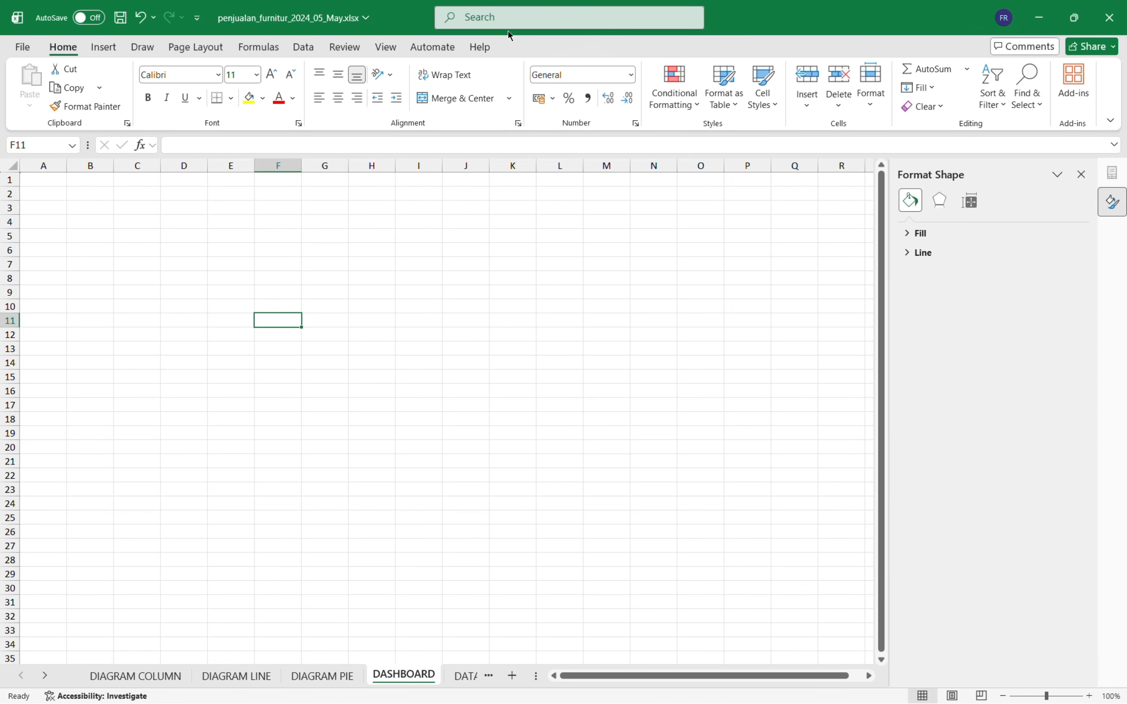
Copy the TOTAL PENJUALAN PER PRODUK chart from DIAGRAM COLUMN into the DASHBOARD sheet and place it starting around cell A2
{"action": "left_click", "coordinate": [168, 679]}
{"action": "left_click", "coordinate": [223, 680]}
{"action": "left_click", "coordinate": [161, 678]}
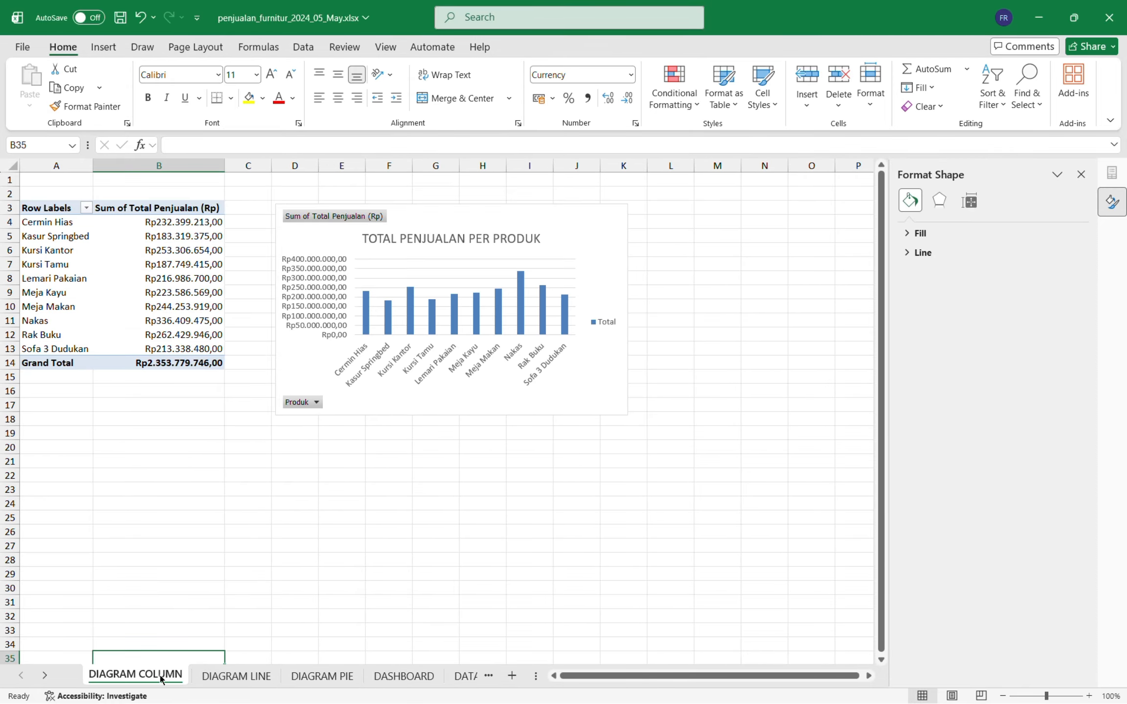
{"action": "left_click", "coordinate": [501, 222]}
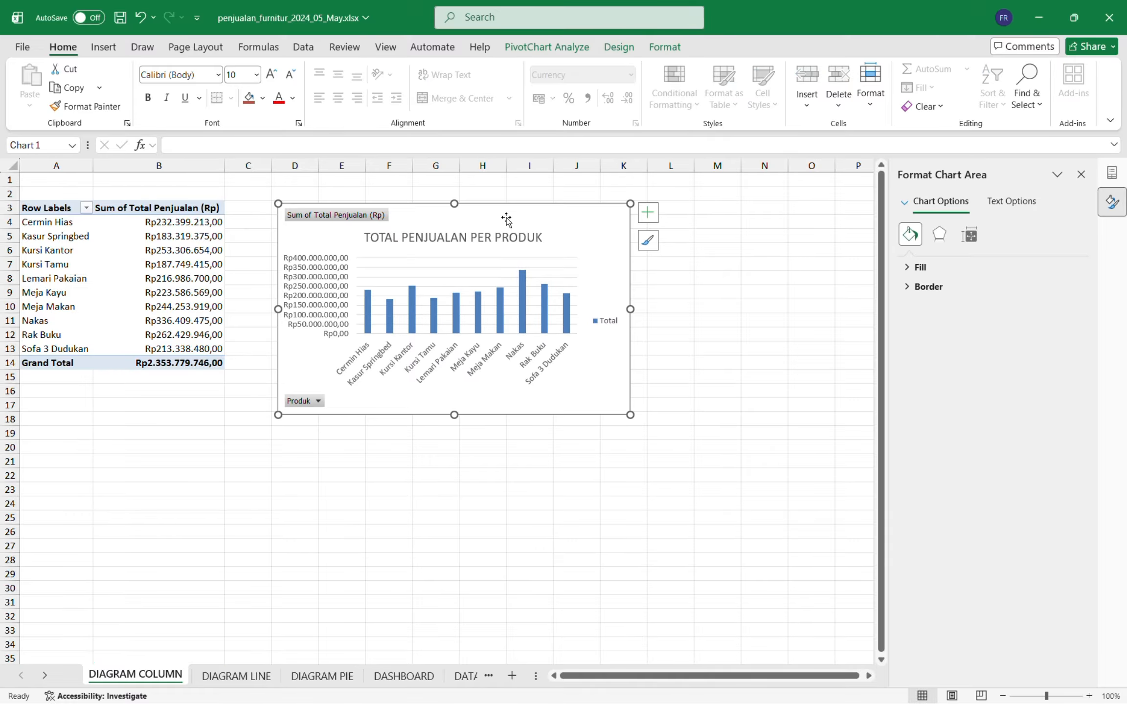
{"action": "left_click", "coordinate": [416, 687]}
{"action": "left_click", "coordinate": [238, 251]}
{"action": "key", "text": "ctrl+v"}
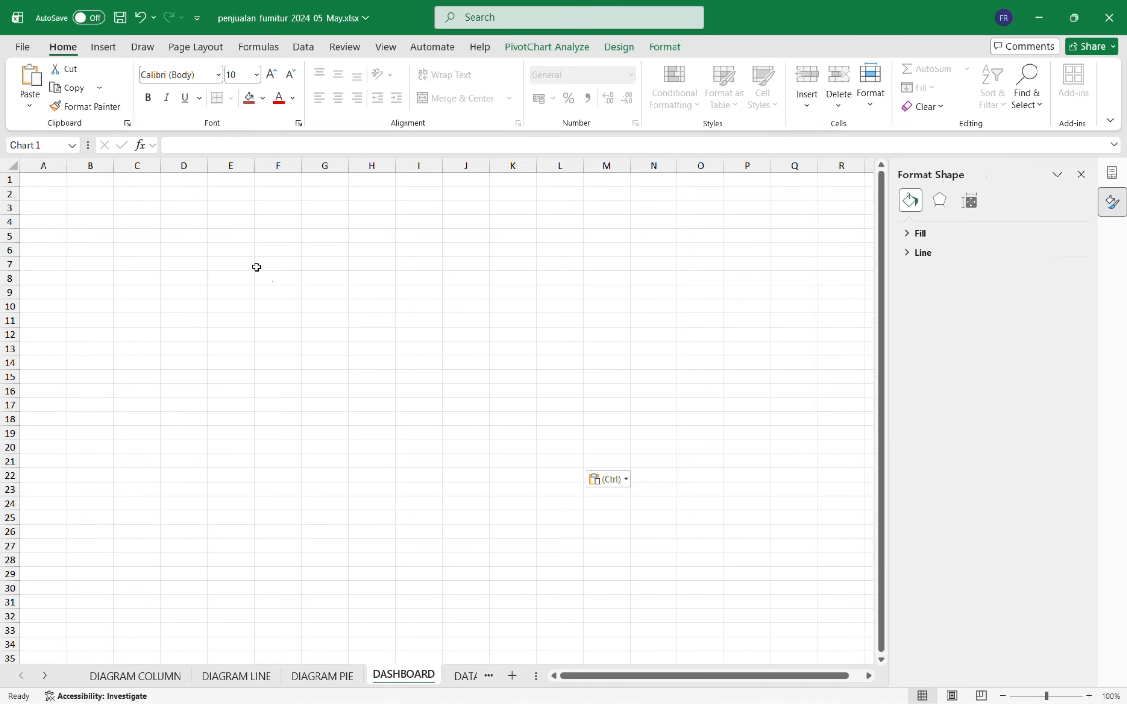
{"action": "left_click_drag", "start_coordinate": [465, 259], "coordinate": [307, 208]}
Copy the TREN PENJUALAN PER BULAN line chart from the DIAGRAM LINE sheet into the DASHBOARD sheet
{"action": "left_click", "coordinate": [257, 677]}
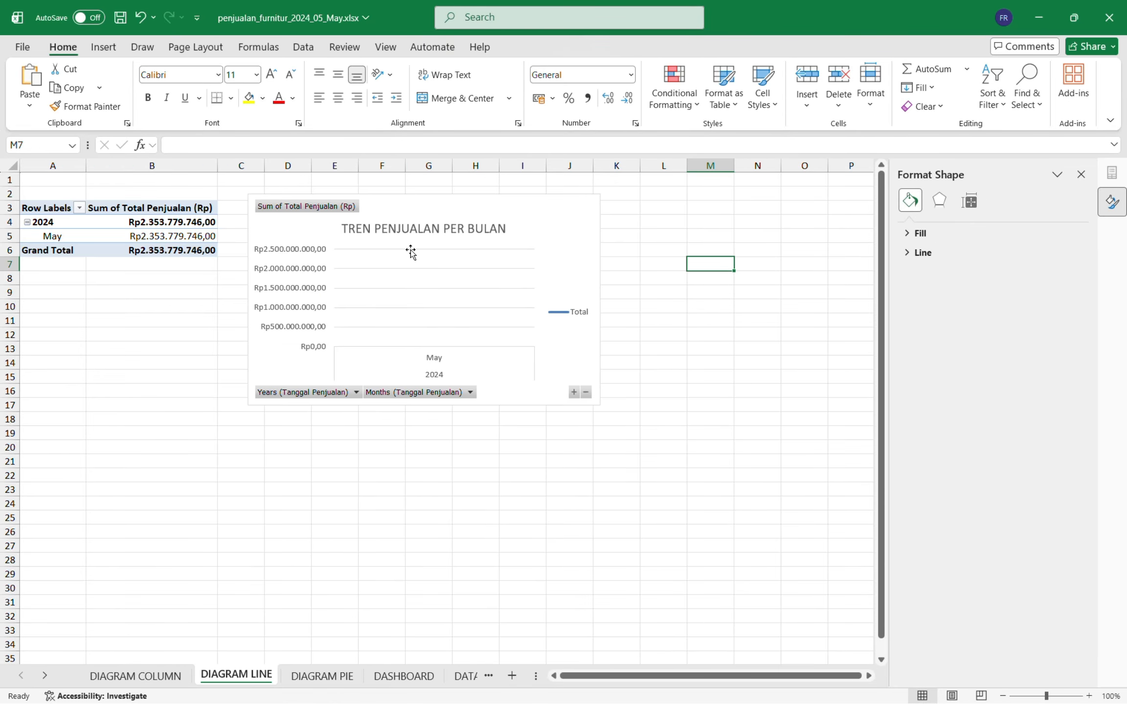
{"action": "left_click", "coordinate": [496, 205]}
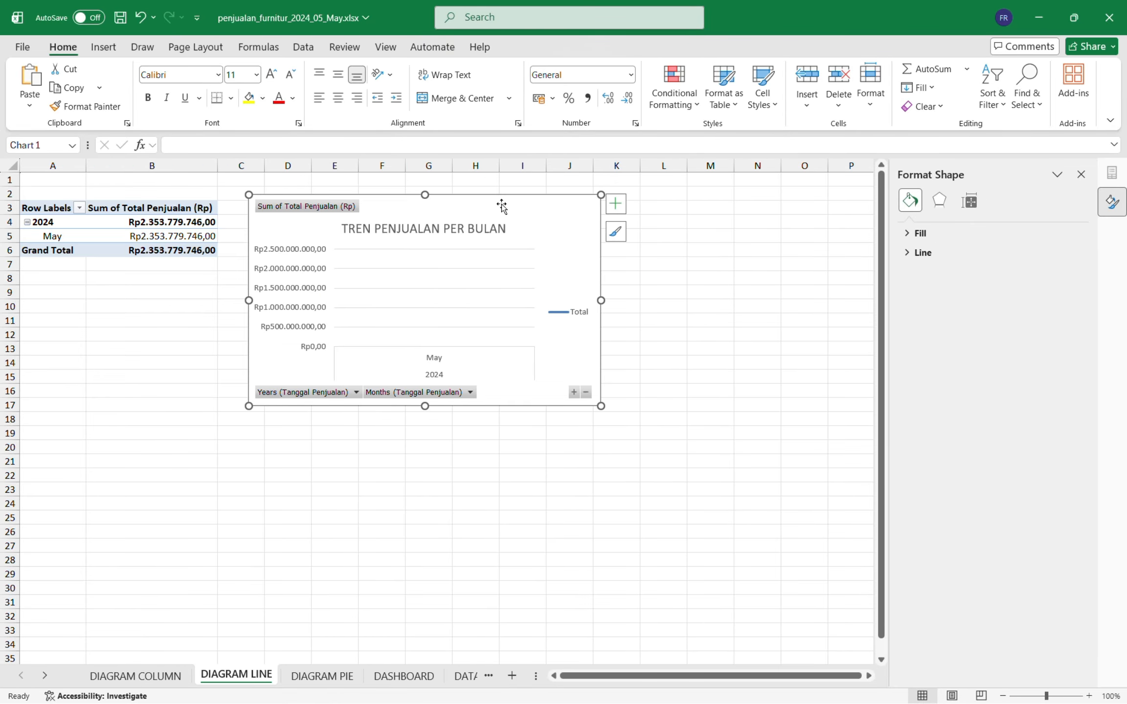
{"action": "left_click", "coordinate": [402, 677]}
{"action": "key", "text": "ctrl+v"}
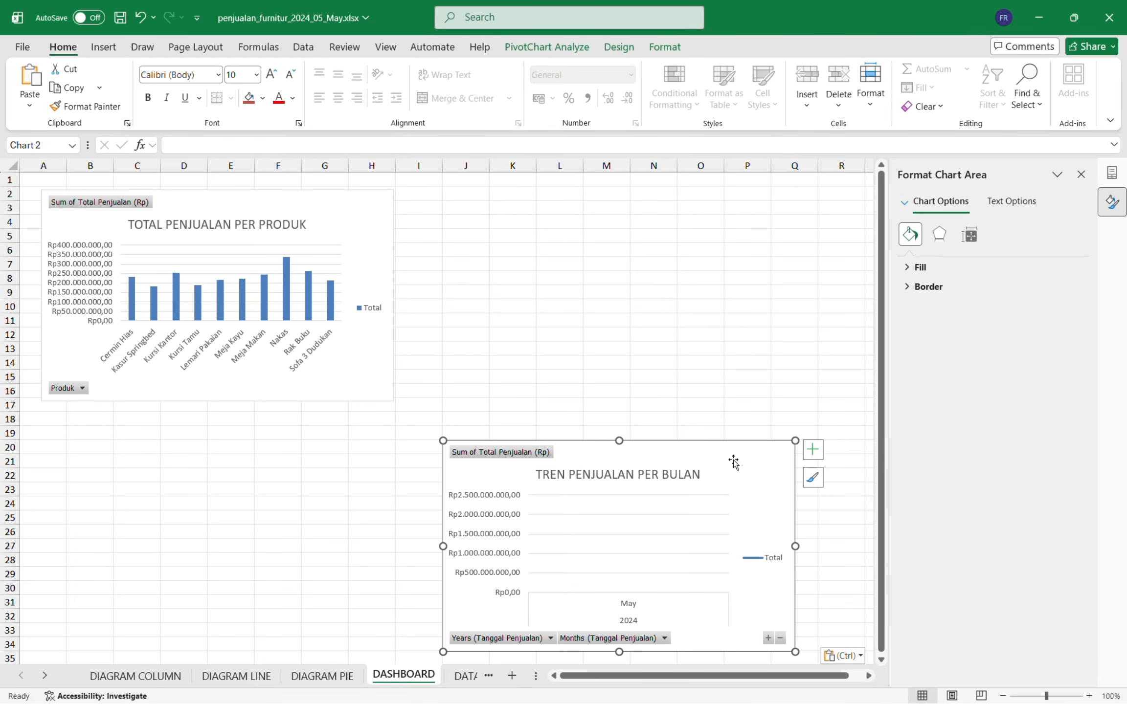
Align the line chart beside the column chart and copy the PENJUALAN PER KOTA TUJUAN pie chart from DIAGRAM PIE to below the column chart
{"action": "left_click_drag", "start_coordinate": [734, 462], "coordinate": [700, 212]}
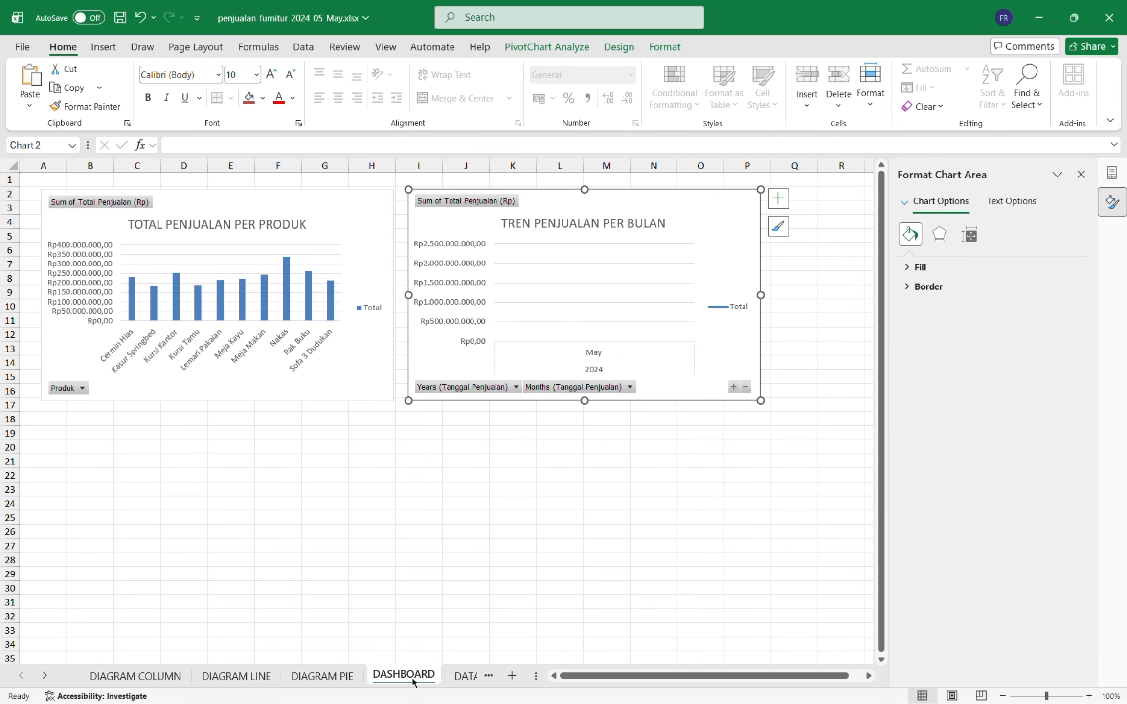
{"action": "left_click", "coordinate": [322, 676]}
{"action": "left_click", "coordinate": [533, 306]}
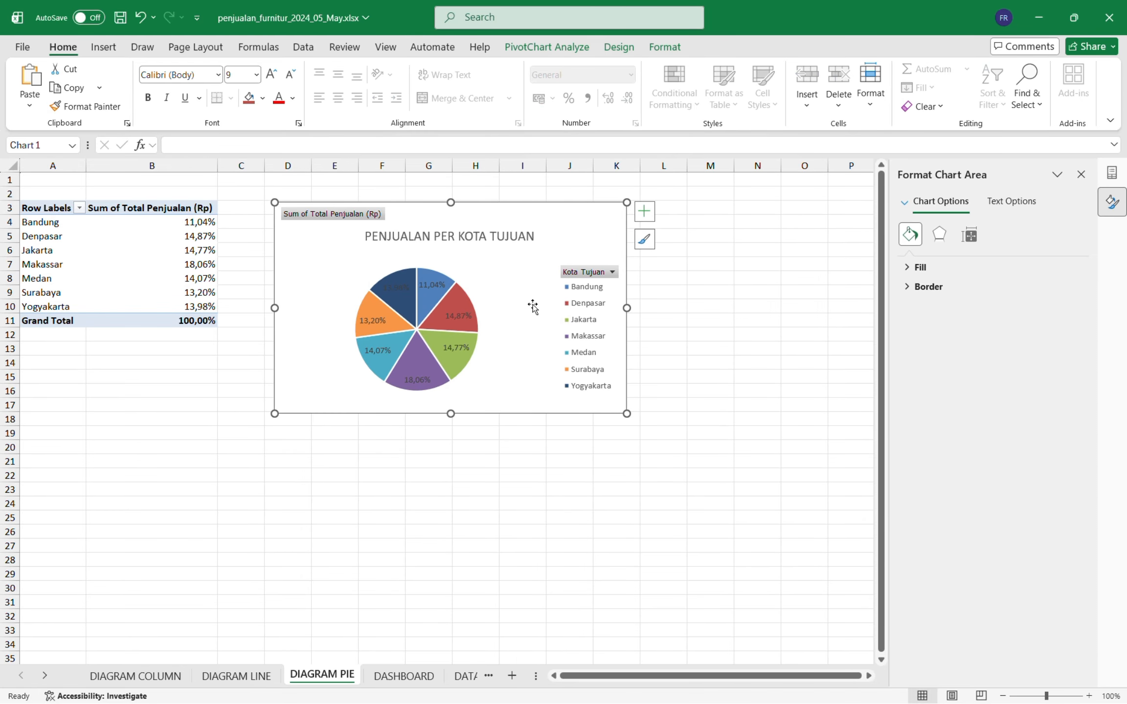
{"action": "key", "text": "ctrl+c"}
{"action": "left_click", "coordinate": [403, 676]}
{"action": "left_click", "coordinate": [556, 462]}
{"action": "key", "text": "ctrl+v"}
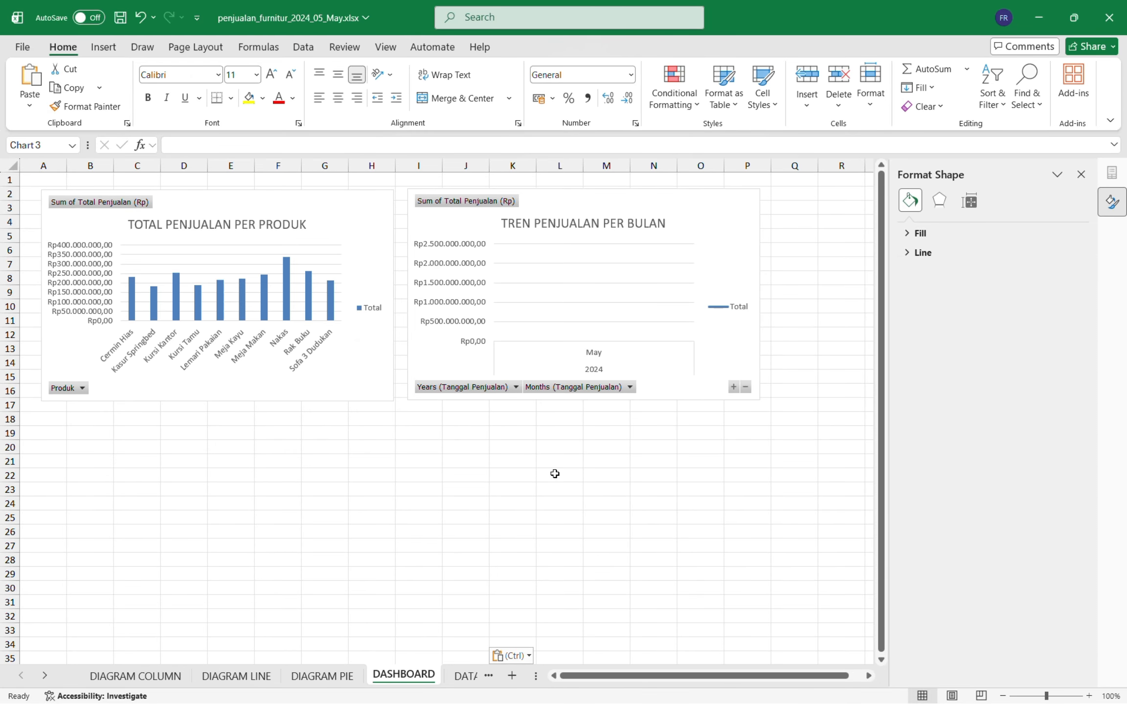
{"action": "left_click_drag", "start_coordinate": [815, 477], "coordinate": [323, 436]}
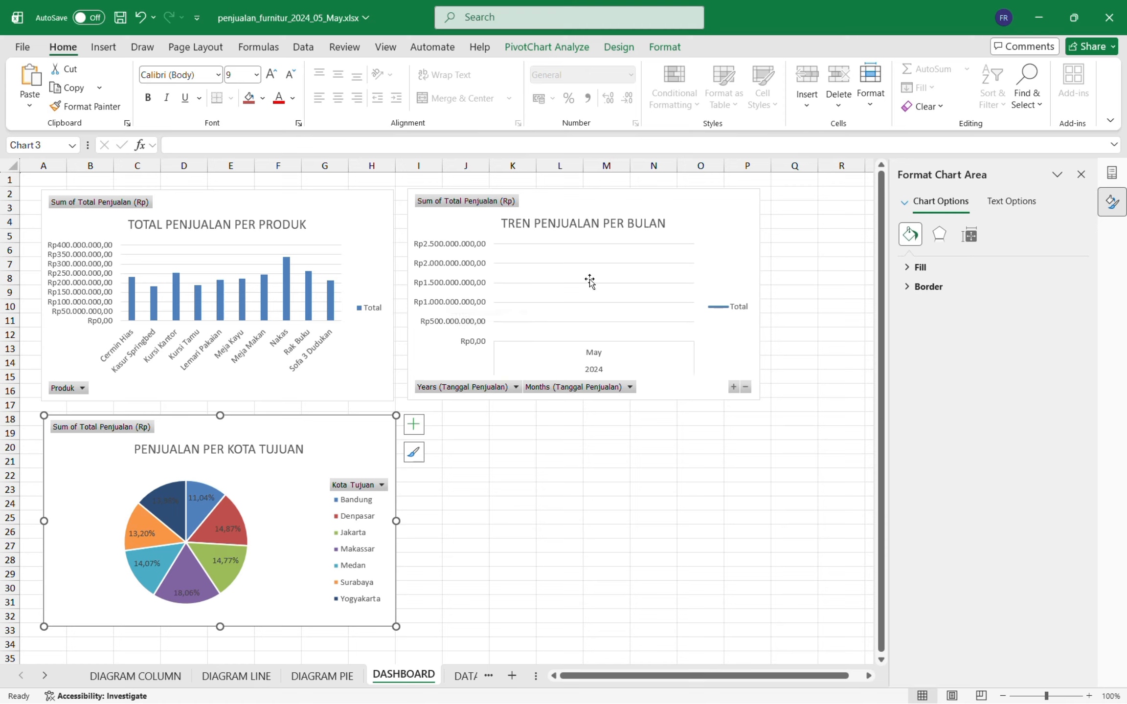
{"action": "left_click", "coordinate": [625, 207]}
{"action": "left_click_drag", "start_coordinate": [323, 438], "coordinate": [325, 438]}
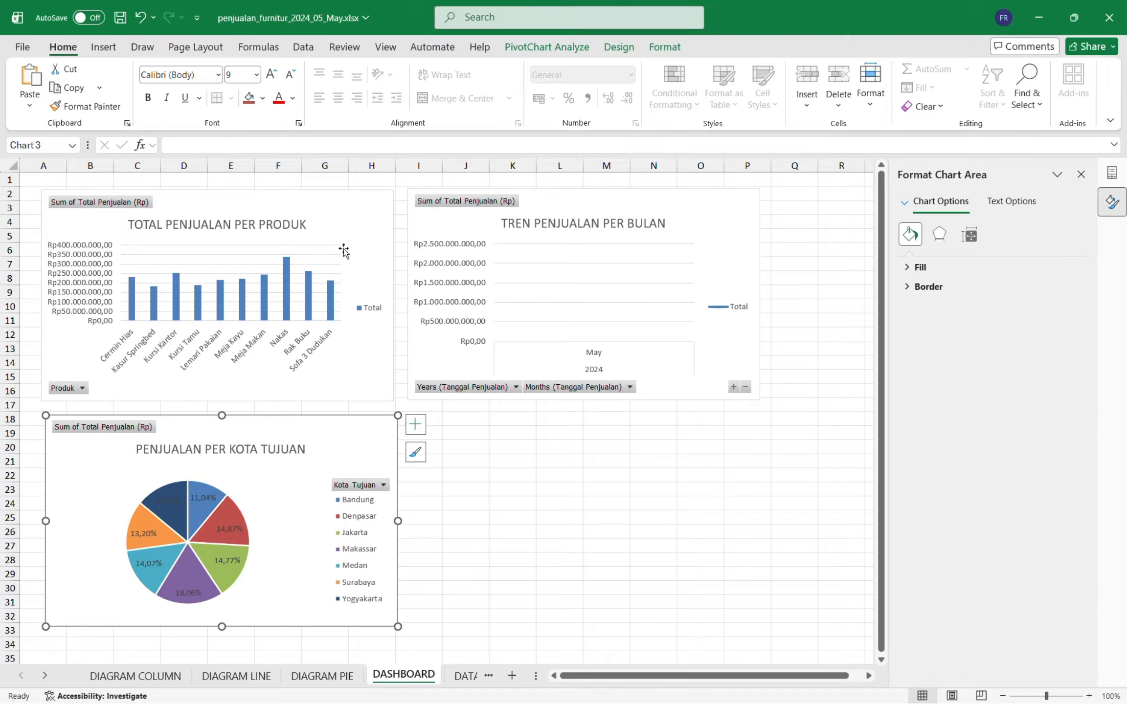
Insert a Produk slicer for the TOTAL PENJUALAN PER PRODUK chart and place it beside the pie chart
{"action": "left_click", "coordinate": [341, 248]}
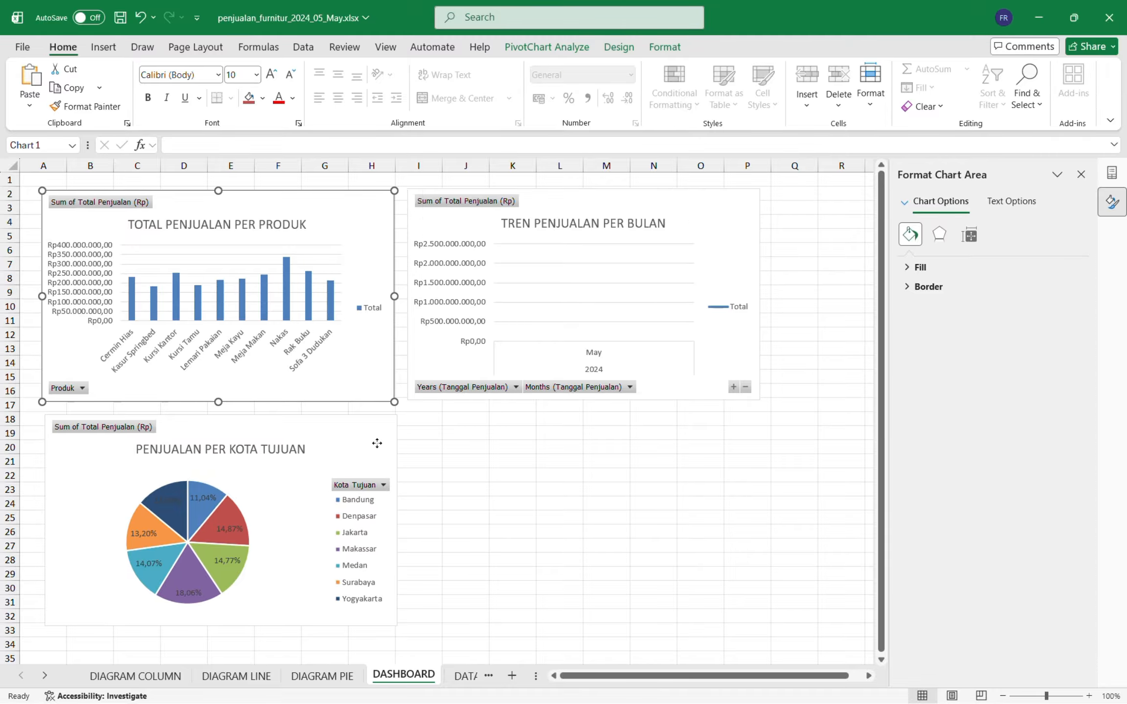
{"action": "left_click", "coordinate": [387, 420]}
{"action": "left_click", "coordinate": [414, 271]}
{"action": "left_click", "coordinate": [370, 234]}
{"action": "left_click", "coordinate": [537, 58]}
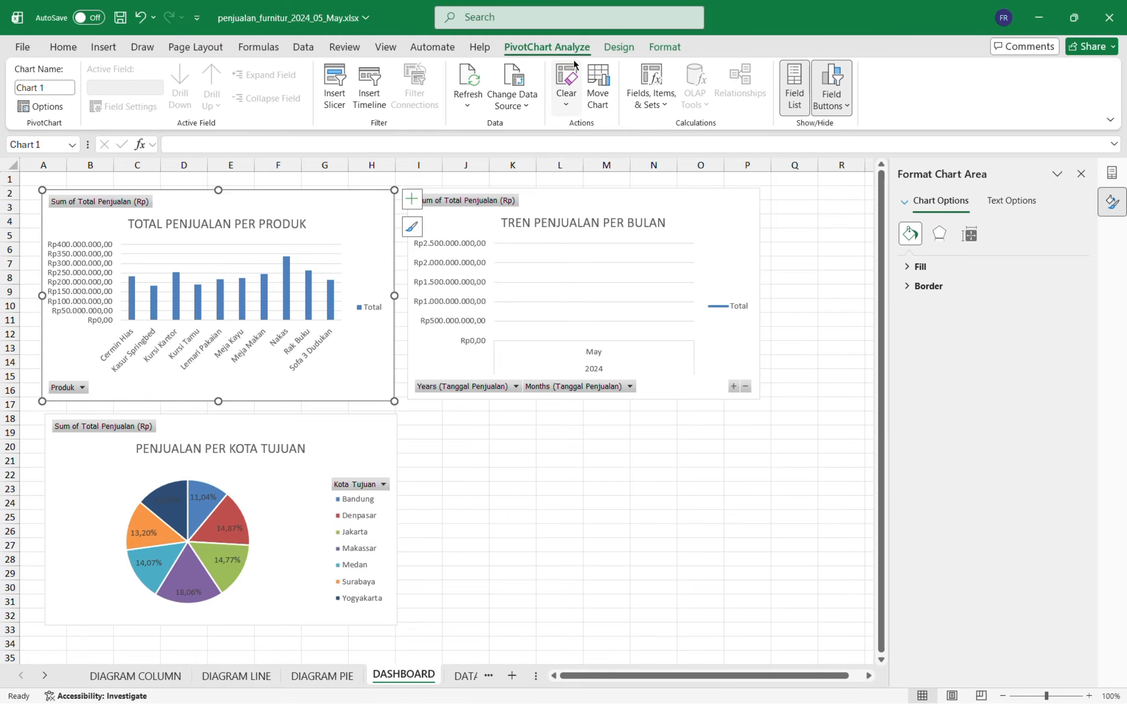
{"action": "left_click", "coordinate": [336, 78]}
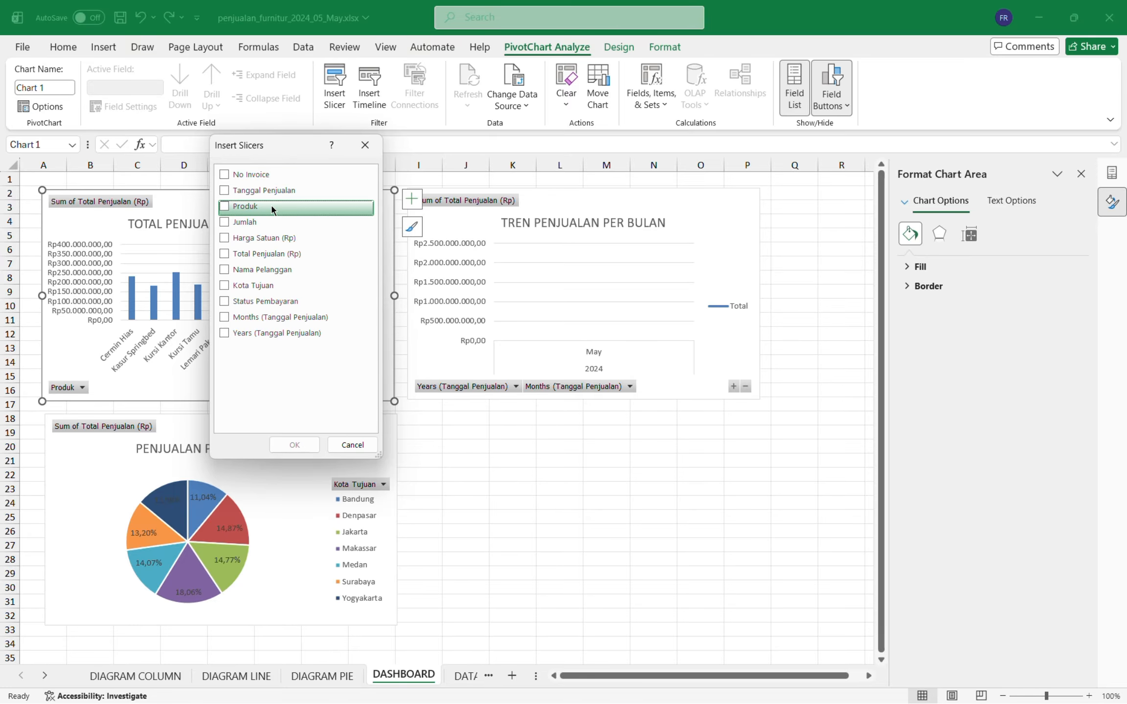
{"action": "left_click", "coordinate": [268, 209]}
{"action": "left_click", "coordinate": [294, 444]}
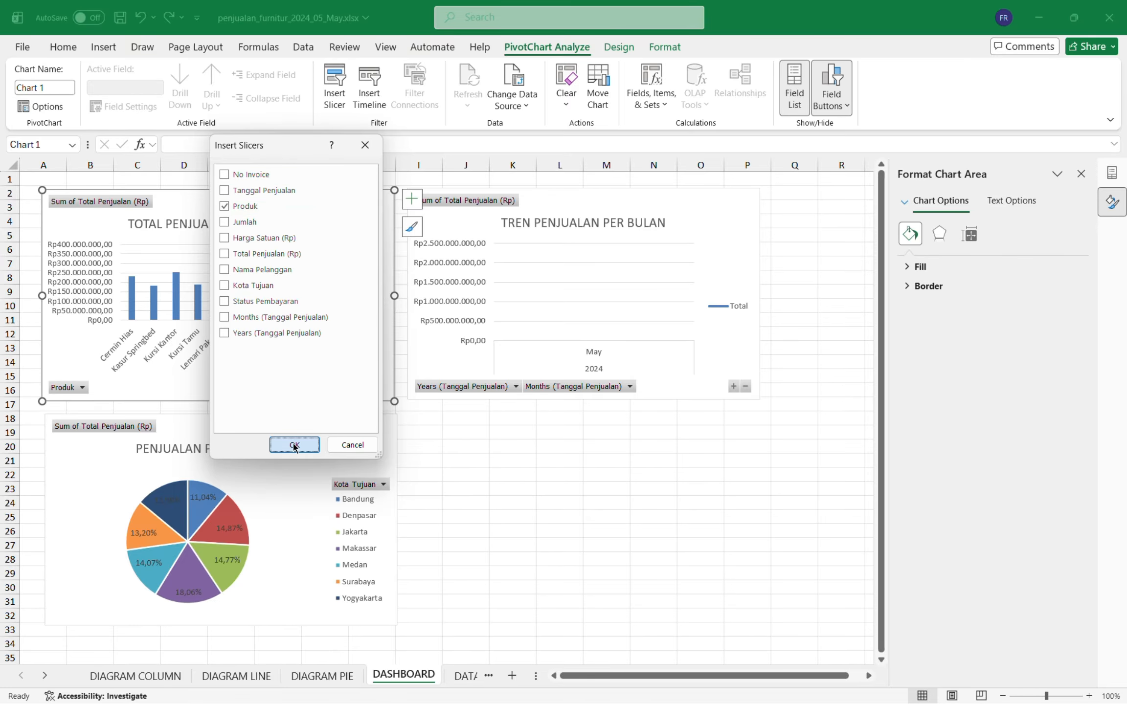
{"action": "left_click_drag", "start_coordinate": [463, 335], "coordinate": [492, 428]}
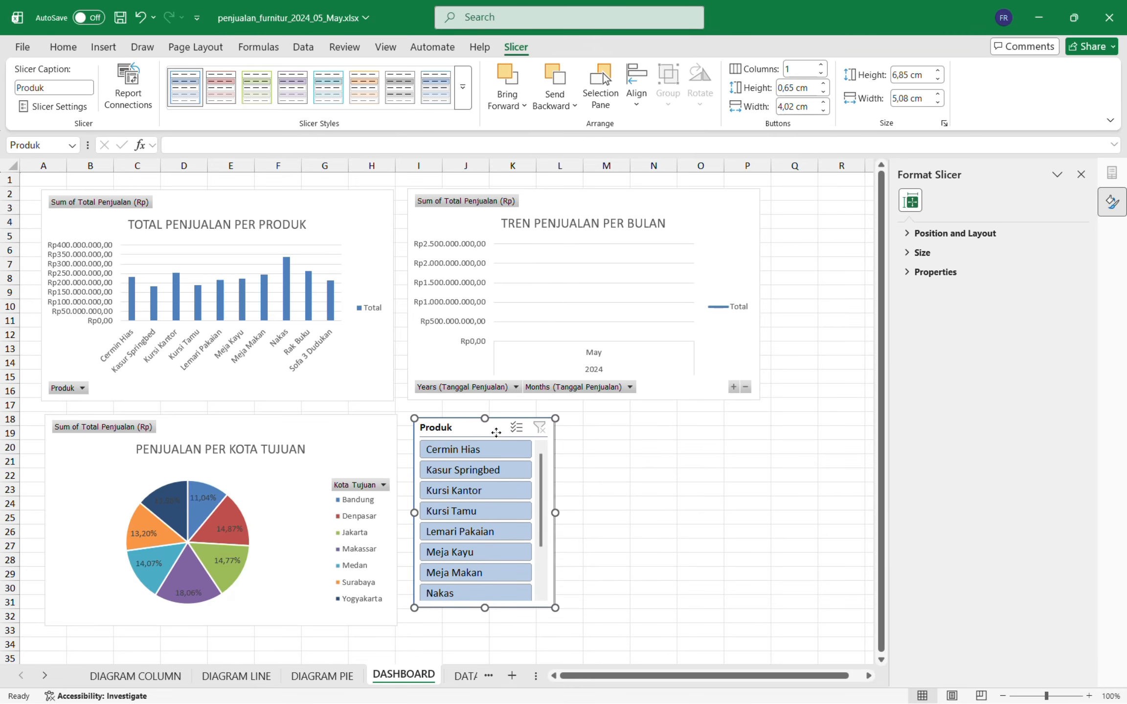
Connect the Produk slicer also to PivotTable2 on DIAGRAM LINE and PivotTable3 on DIAGRAM PIE
{"action": "right_click", "coordinate": [496, 433]}
{"action": "left_click", "coordinate": [579, 248]}
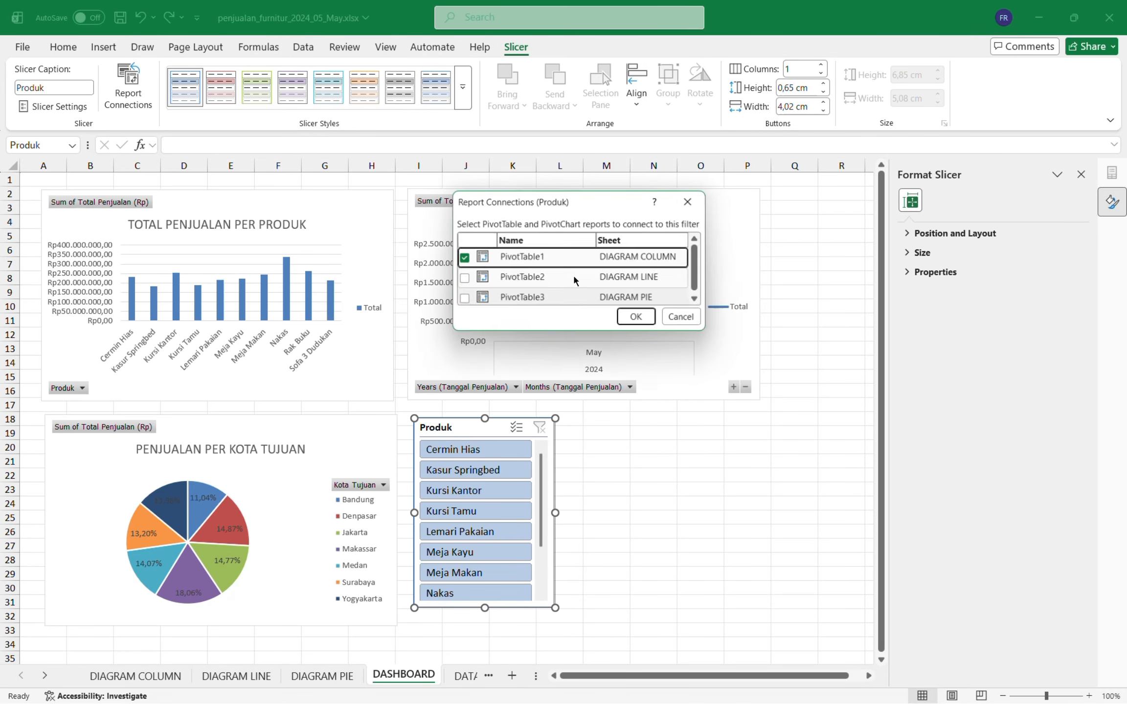
{"action": "left_click", "coordinate": [464, 278]}
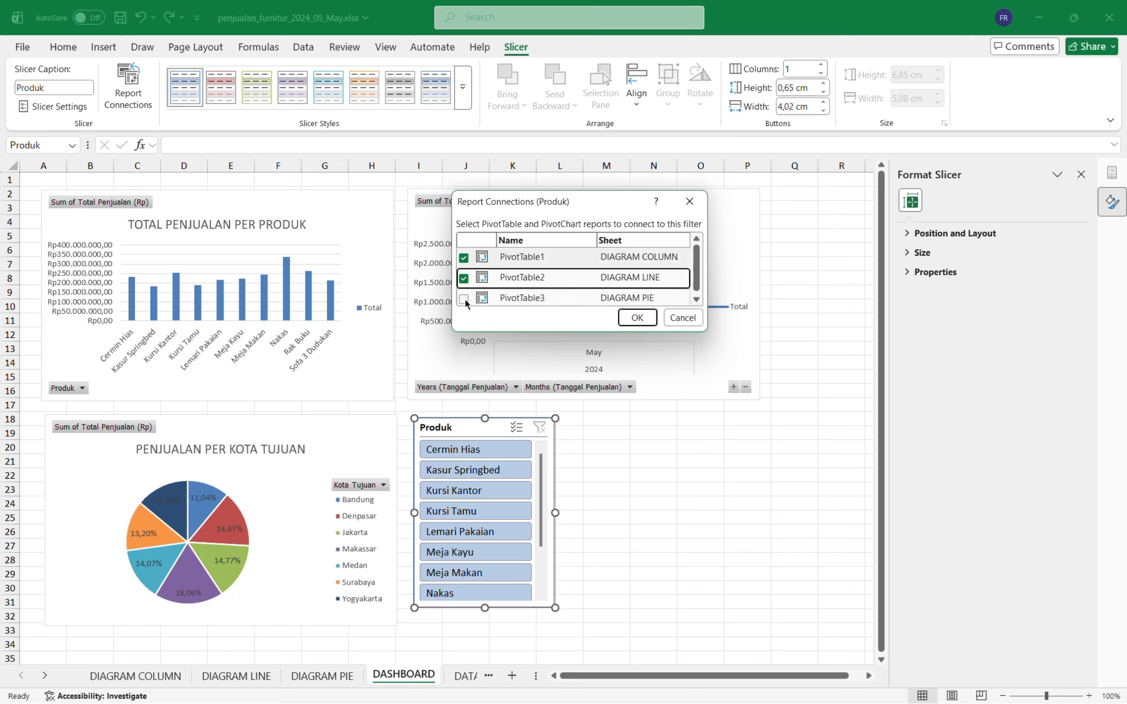
{"action": "left_click", "coordinate": [464, 298]}
{"action": "left_click", "coordinate": [637, 318]}
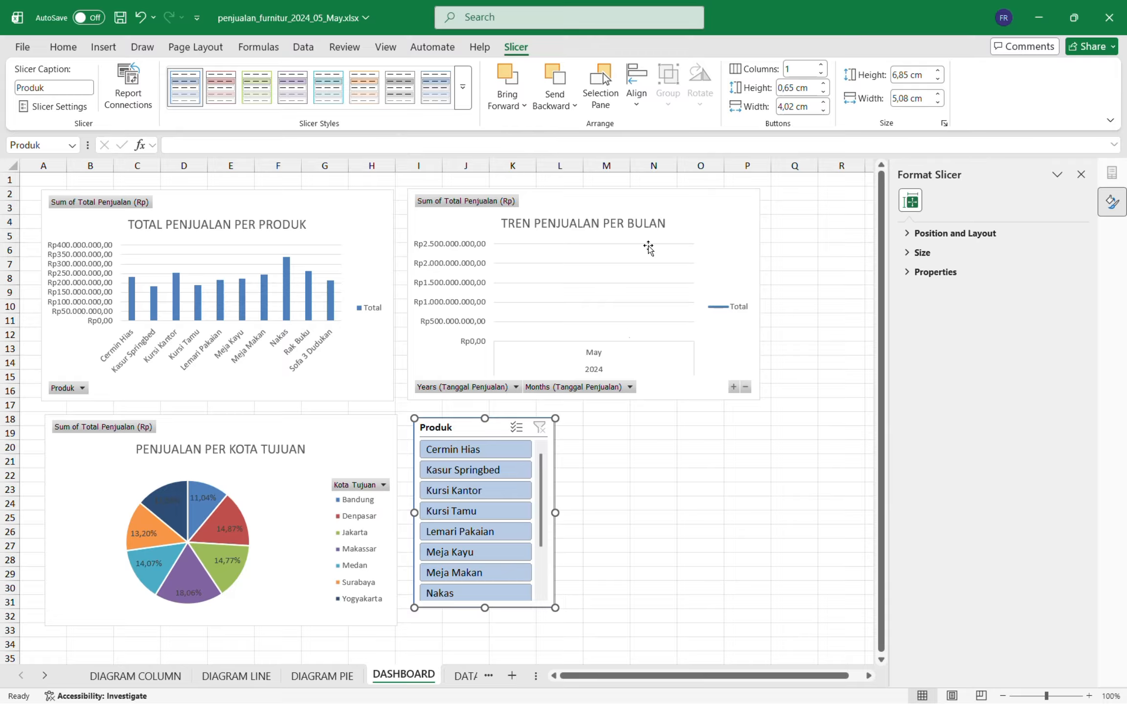
Insert a Tanggal Penjualan timeline for the TREN PENJUALAN PER BULAN chart and place it beside the Produk slicer
{"action": "left_click", "coordinate": [694, 191]}
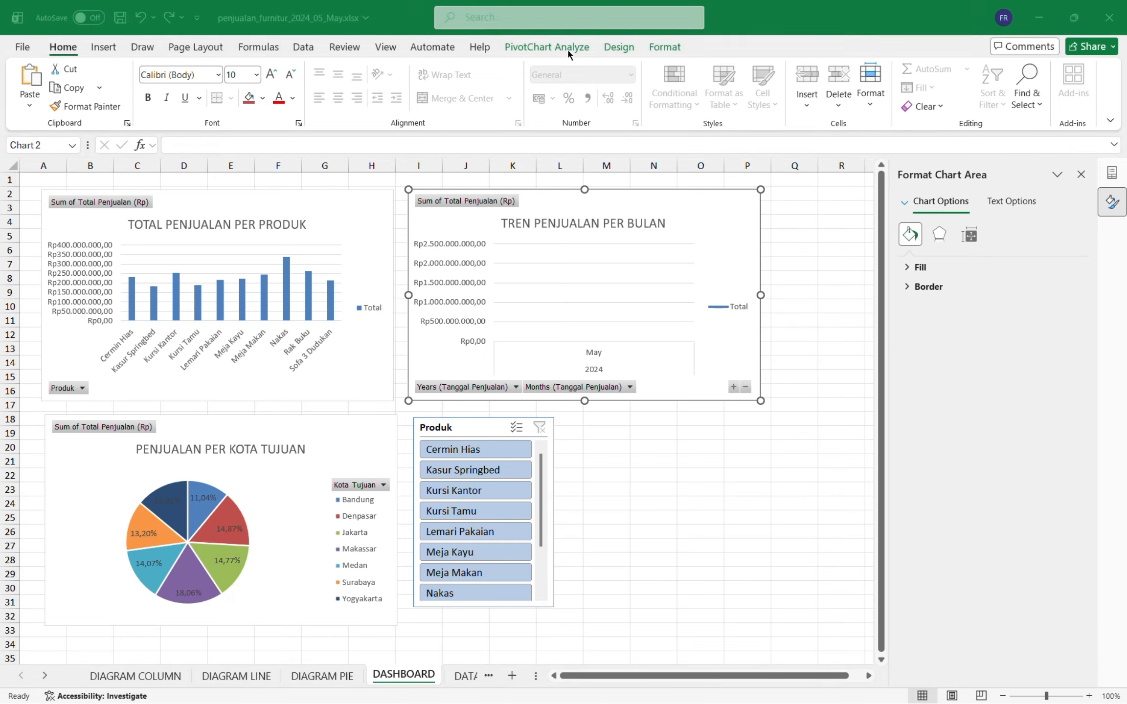
{"action": "left_click", "coordinate": [102, 55]}
{"action": "left_click", "coordinate": [113, 52]}
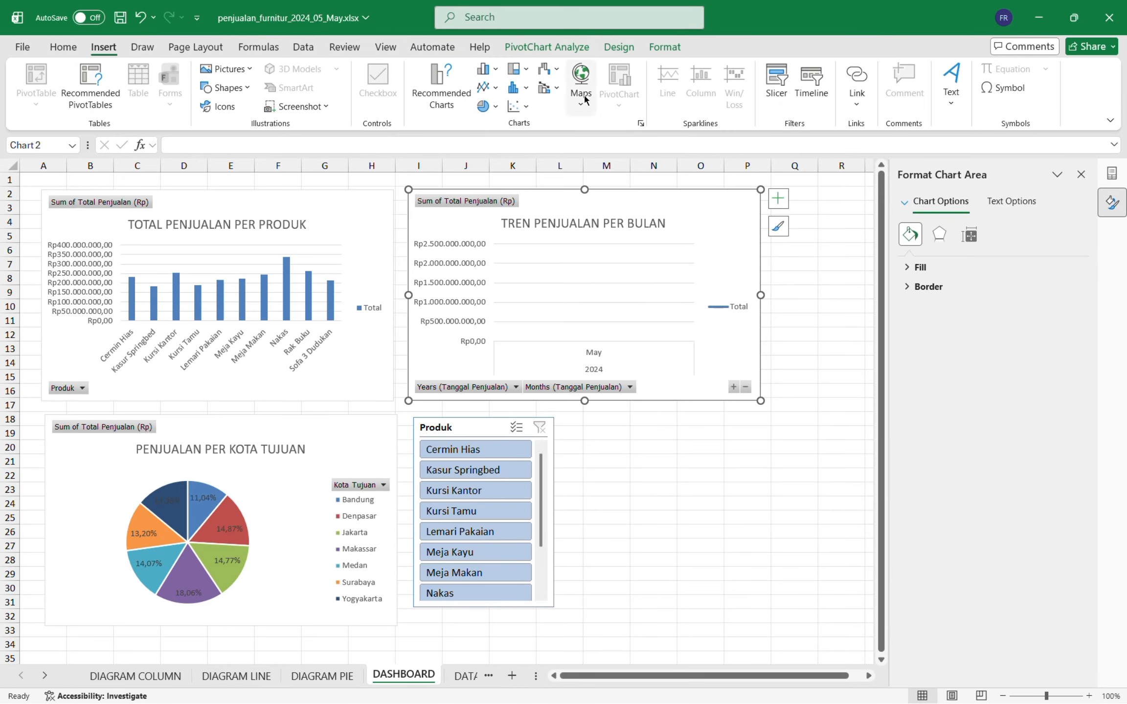
{"action": "left_click", "coordinate": [811, 81]}
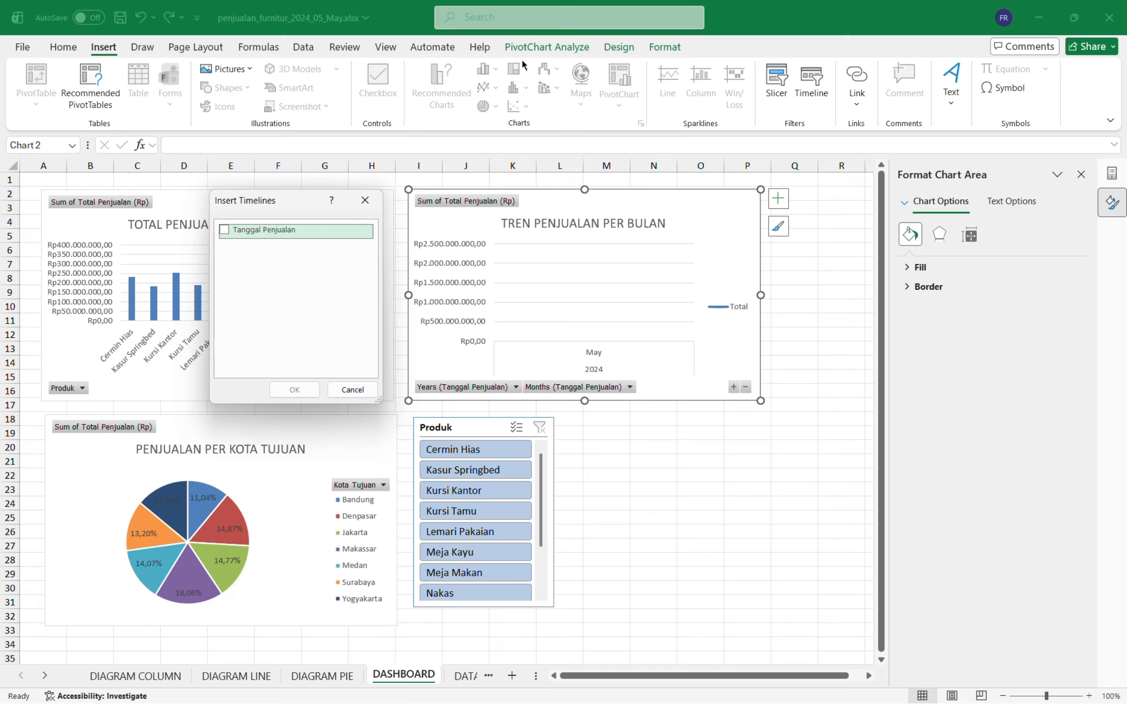
{"action": "left_click", "coordinate": [239, 236]}
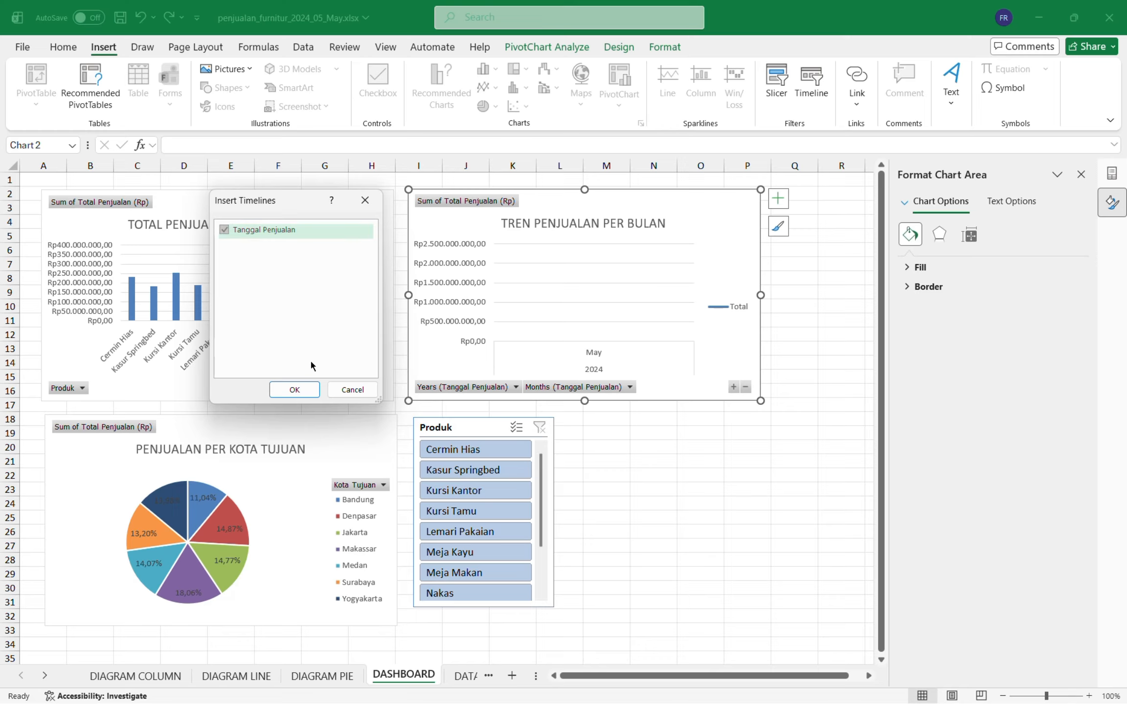
{"action": "left_click", "coordinate": [294, 390]}
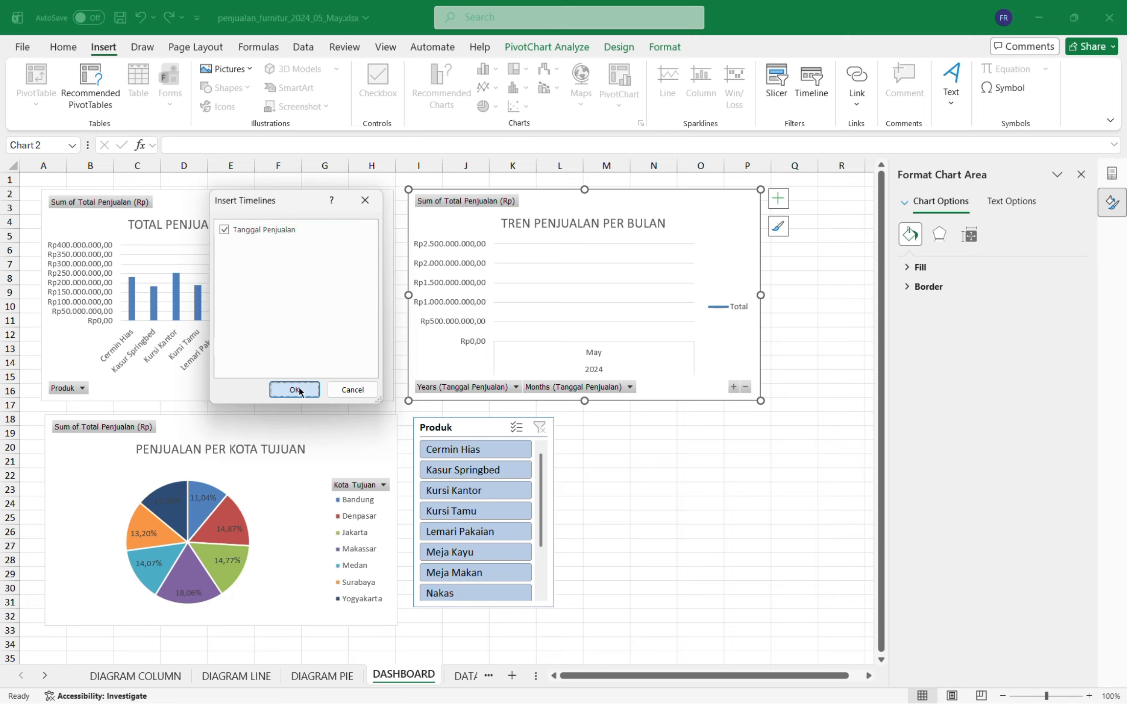
{"action": "left_click_drag", "start_coordinate": [501, 384], "coordinate": [735, 430]}
Connect the Tanggal Penjualan timeline also to PivotTable1 on DIAGRAM COLUMN and PivotTable3 on DIAGRAM PIE
{"action": "right_click", "coordinate": [734, 430]}
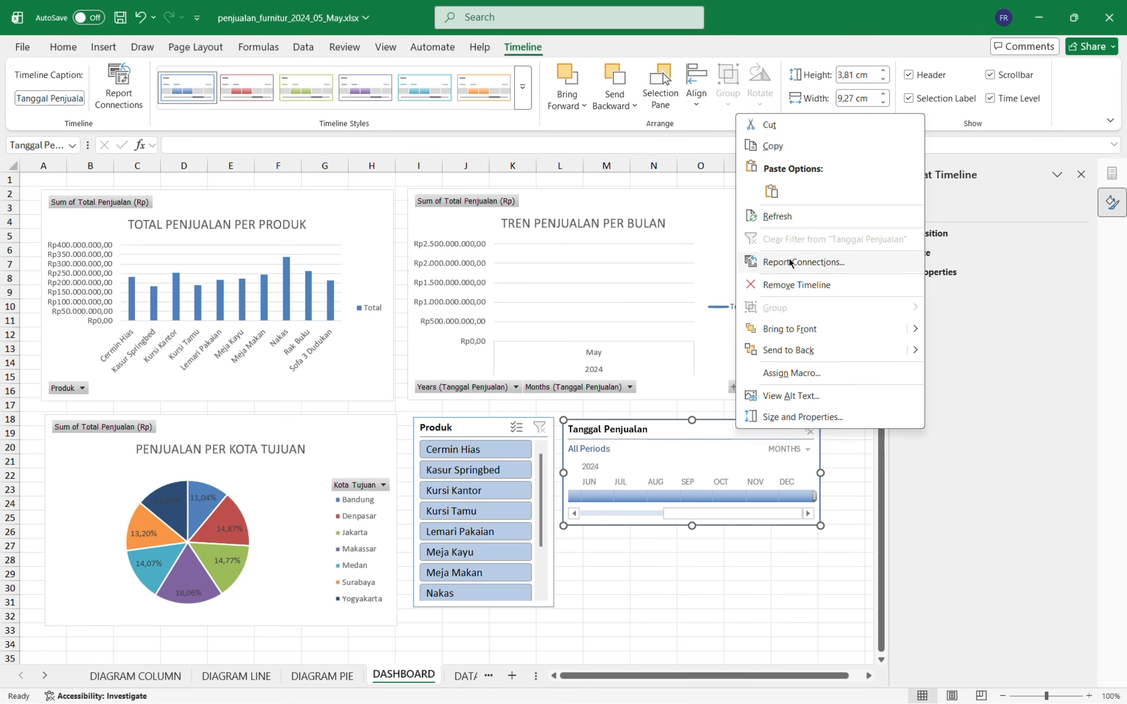
{"action": "left_click", "coordinate": [795, 261]}
{"action": "left_click", "coordinate": [679, 266]}
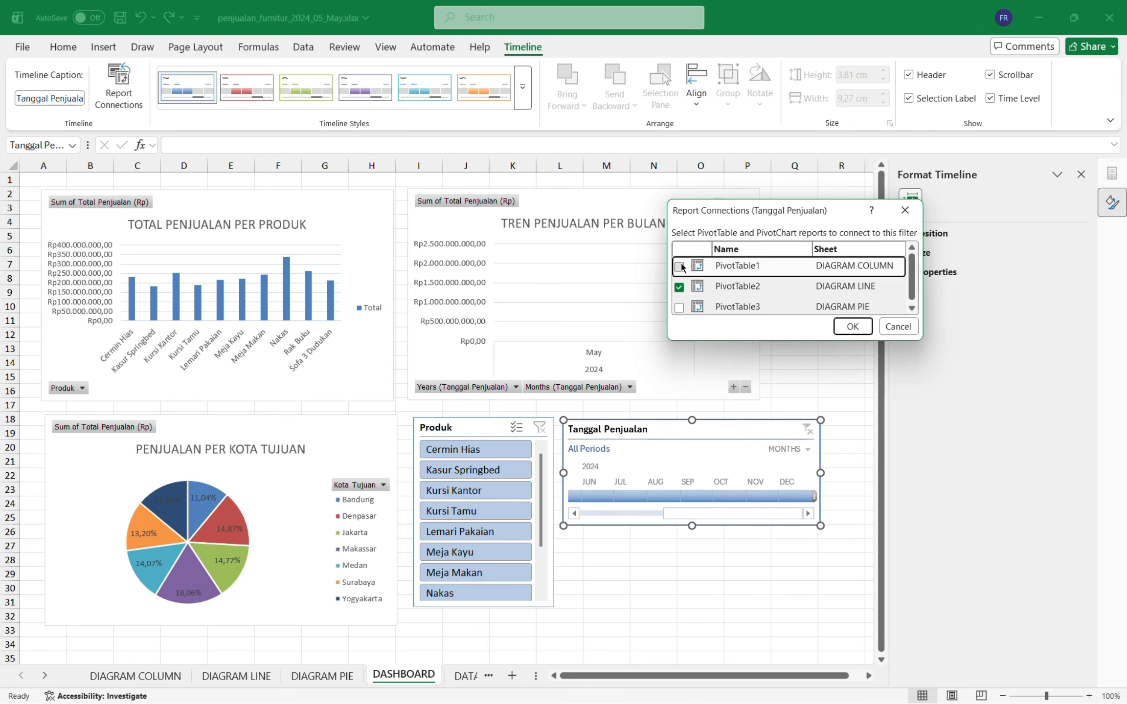
{"action": "left_click", "coordinate": [679, 307]}
{"action": "left_click", "coordinate": [852, 327]}
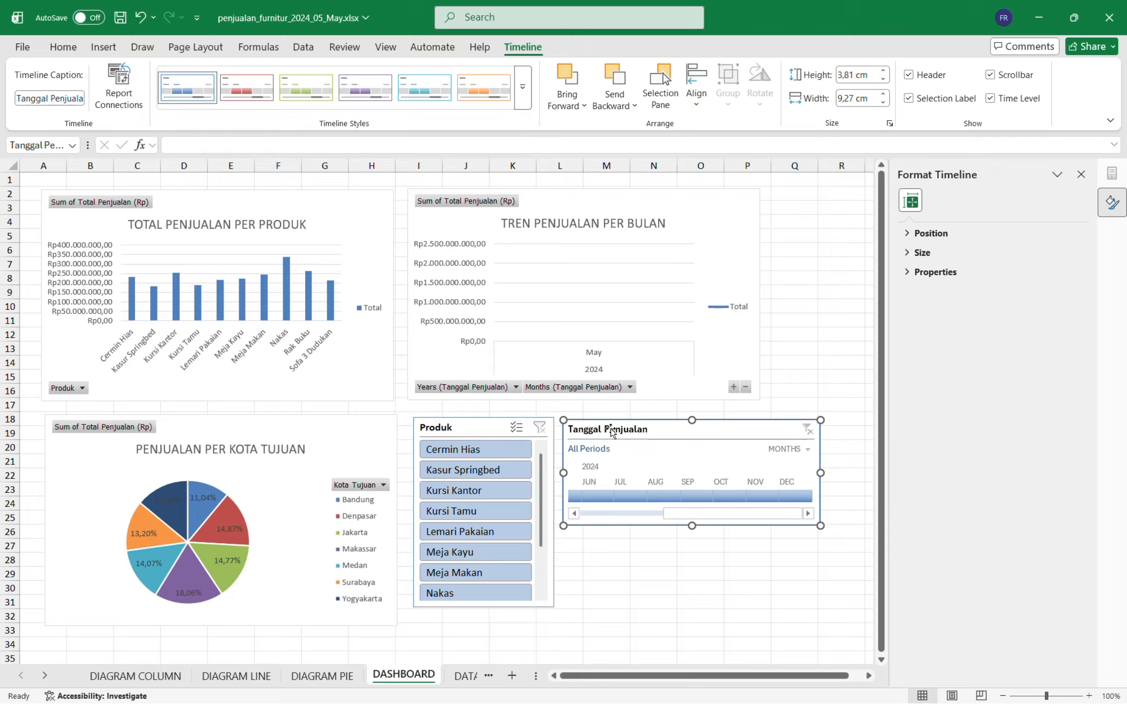
Filter the dashboard by several products in turn with the Produk slicer, ending on Kasur Springbed, and select August on the timeline
{"action": "left_click", "coordinate": [473, 451]}
{"action": "left_click", "coordinate": [474, 470]}
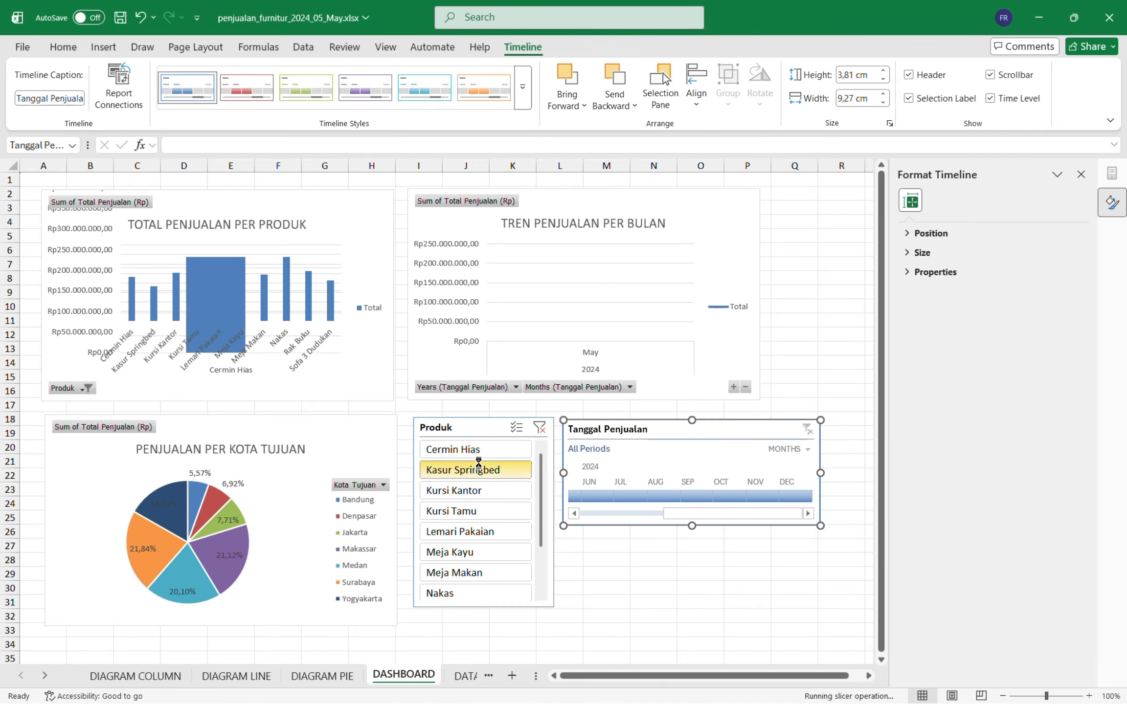
{"action": "left_click", "coordinate": [494, 498]}
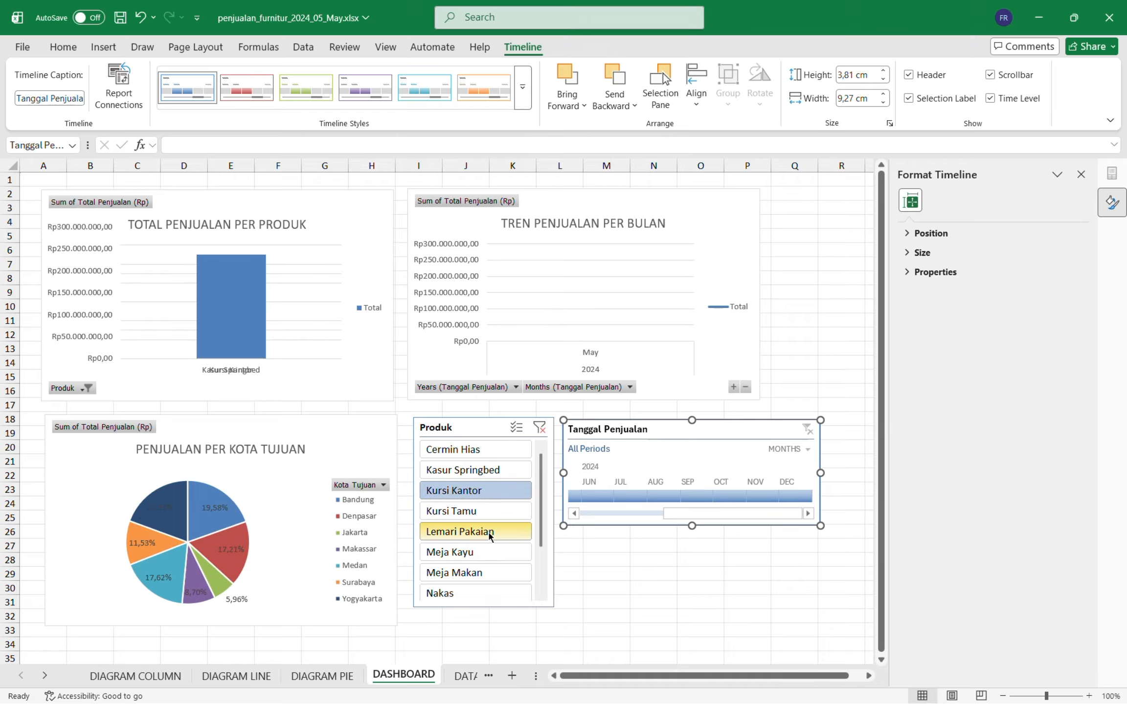
{"action": "left_click", "coordinate": [487, 535]}
{"action": "left_click", "coordinate": [495, 570]}
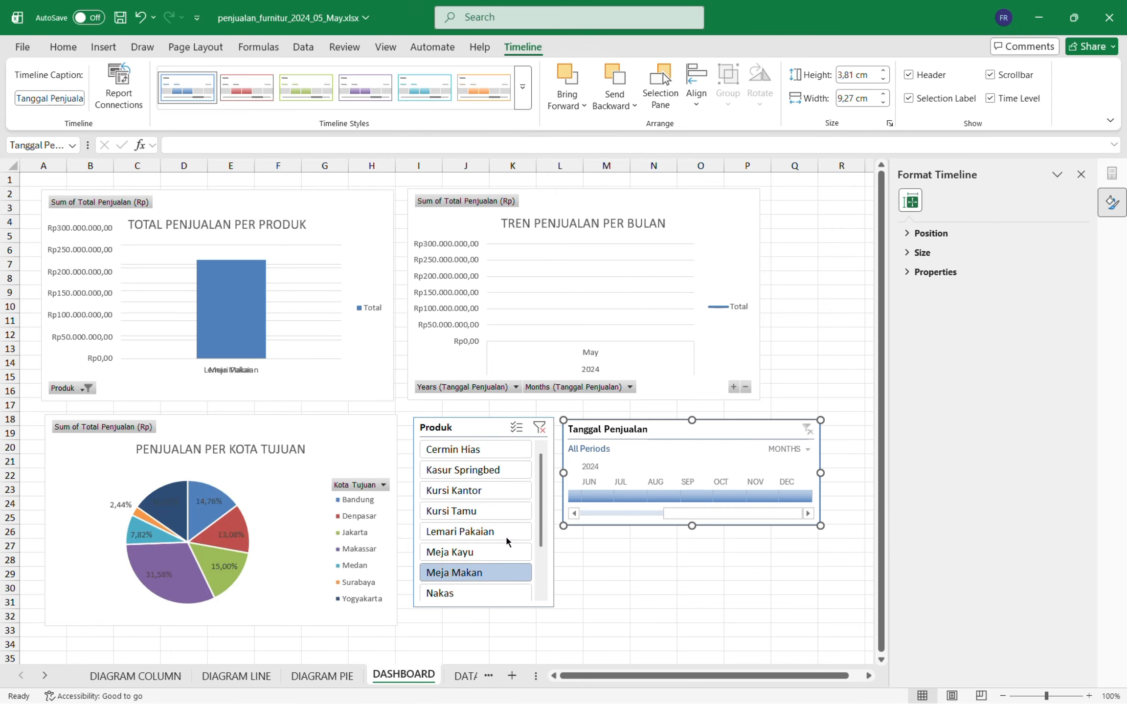
{"action": "left_click", "coordinate": [504, 491]}
{"action": "left_click", "coordinate": [502, 469]}
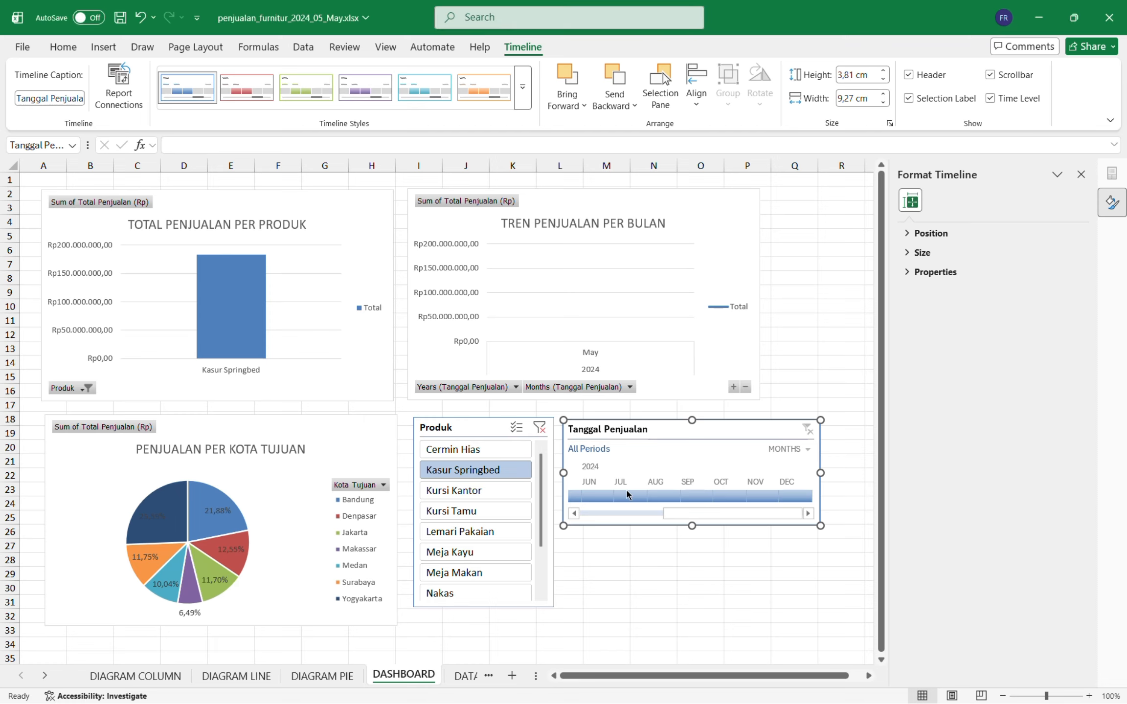
{"action": "left_click", "coordinate": [660, 497]}
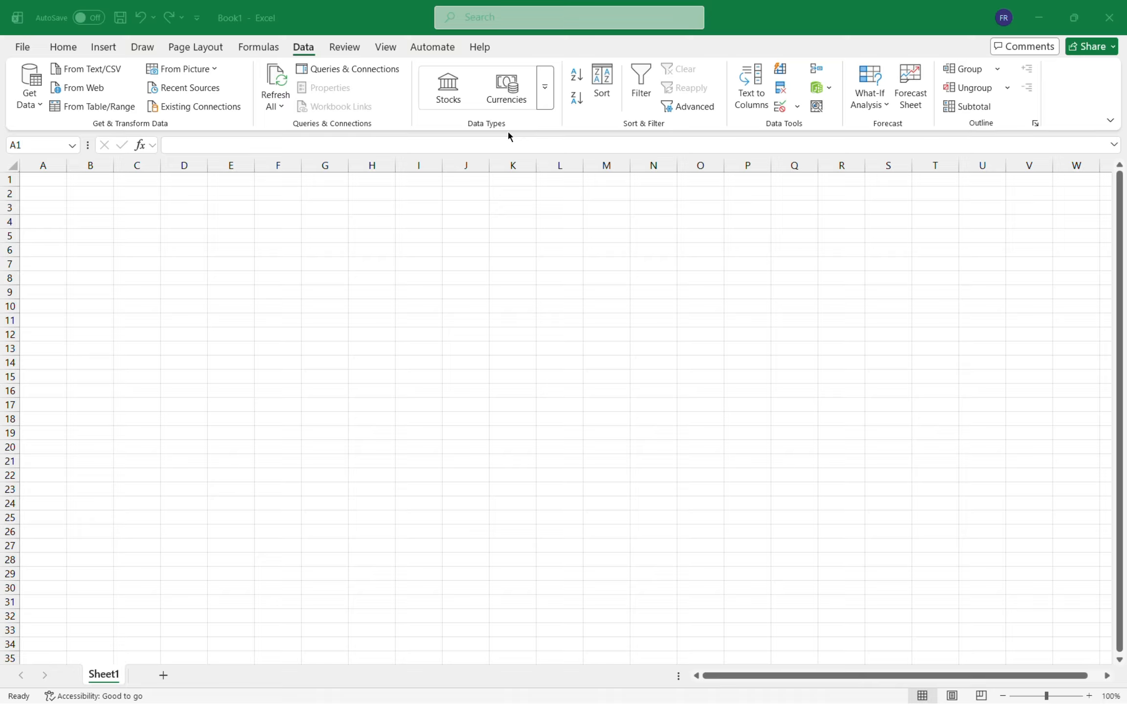
{"action": "left_click", "coordinate": [575, 284]}
{"action": "left_click", "coordinate": [565, 264]}
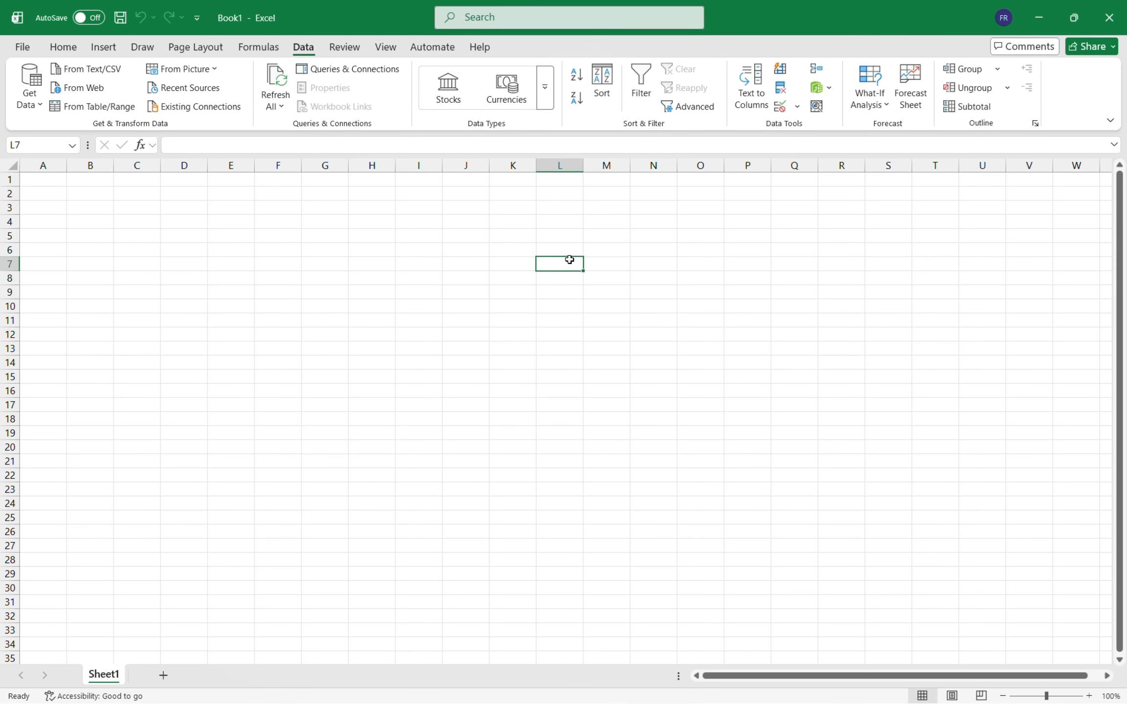
{"action": "left_click", "coordinate": [563, 241]}
{"action": "left_click", "coordinate": [474, 247]}
{"action": "left_click", "coordinate": [533, 289]}
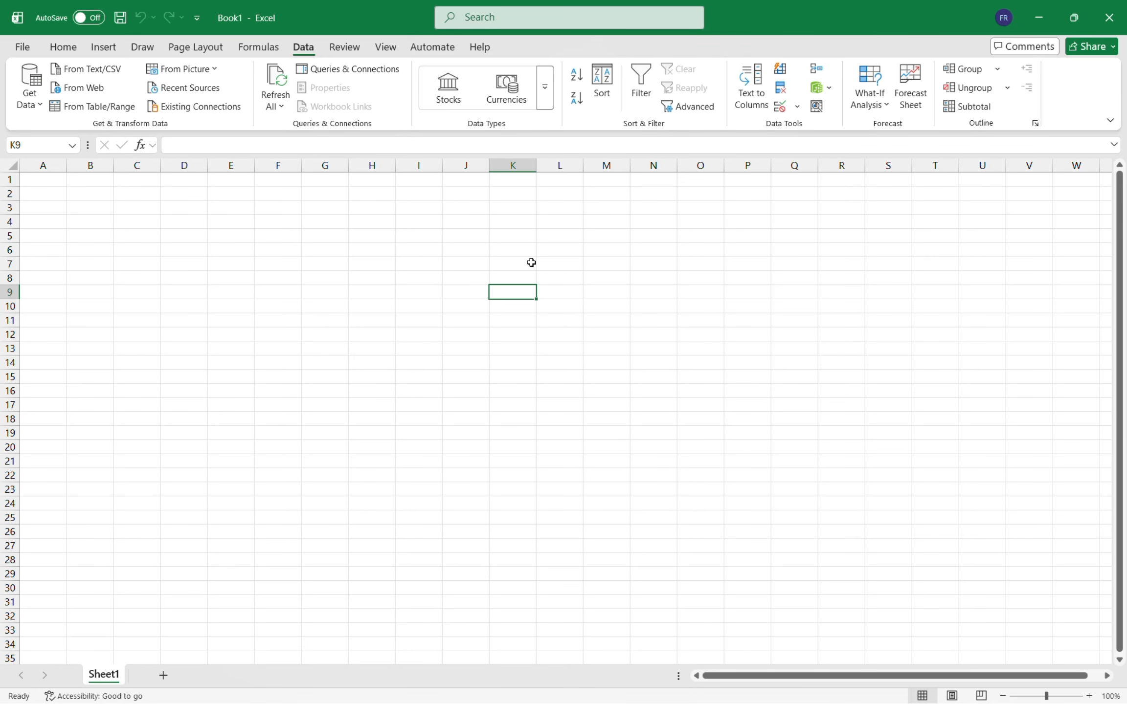
{"action": "left_click", "coordinate": [334, 333]}
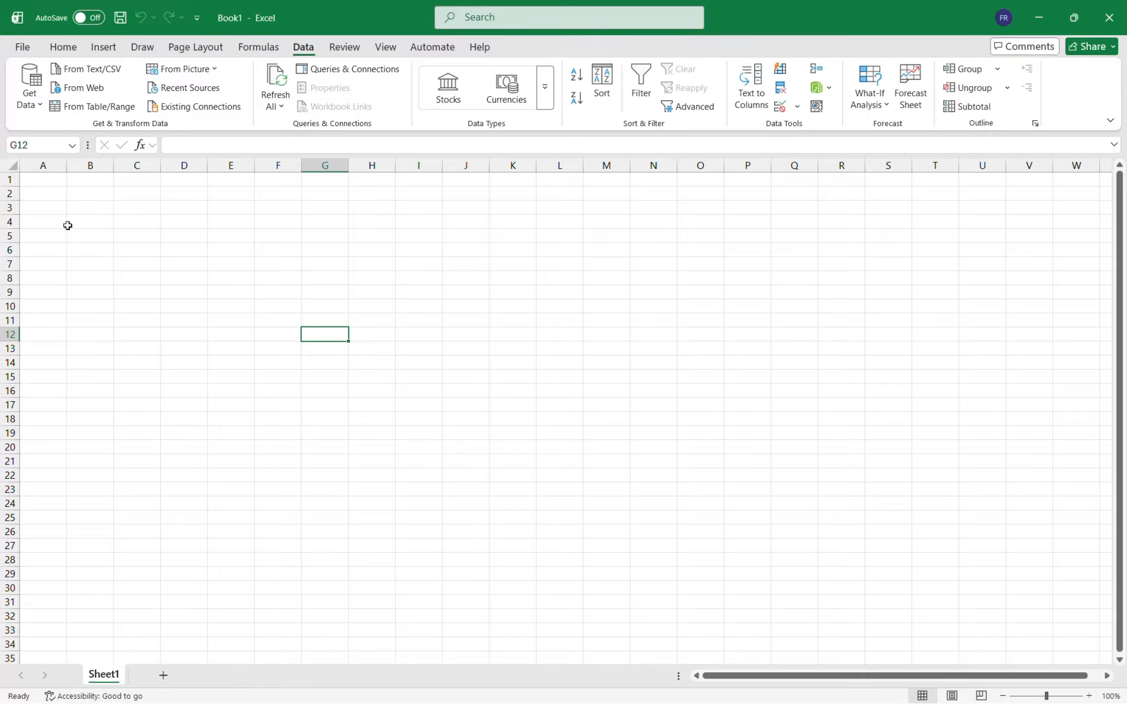
{"action": "left_click", "coordinate": [69, 225]}
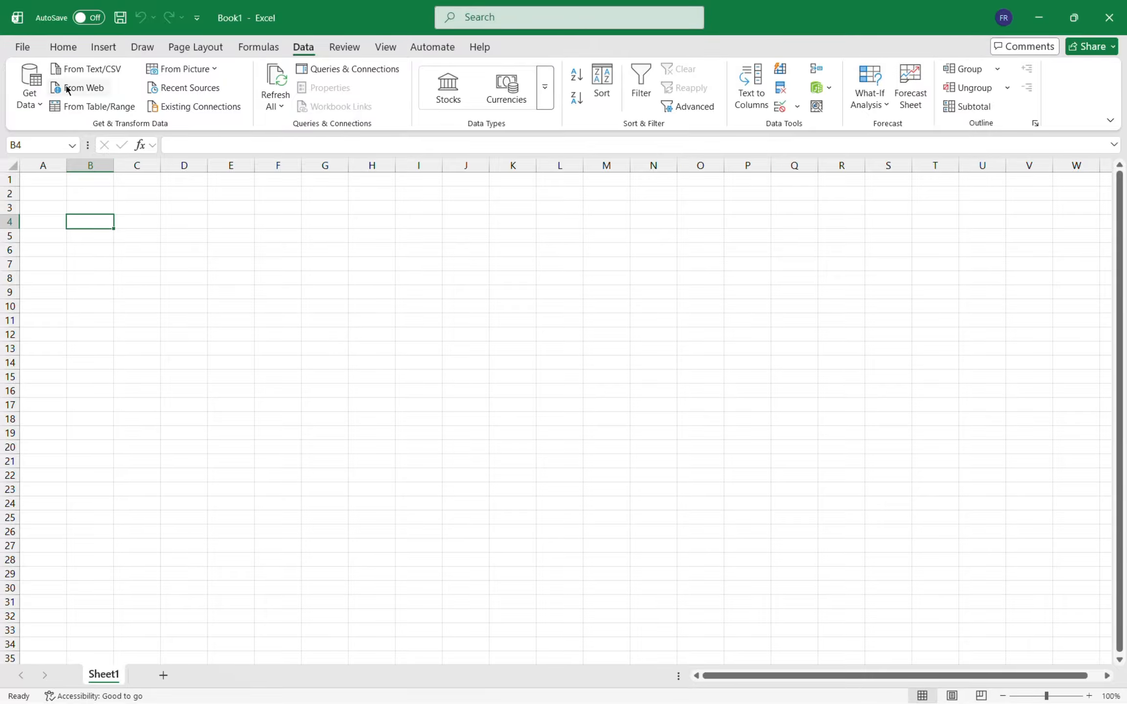
{"action": "left_click", "coordinate": [73, 47]}
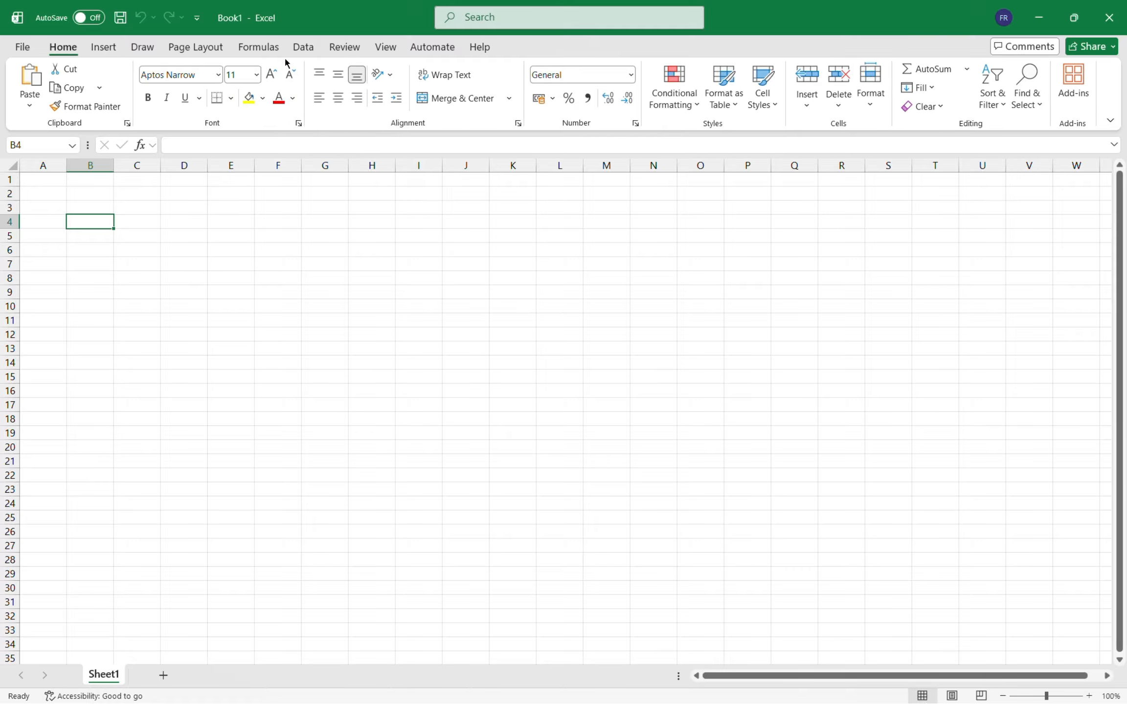
Start a data import from a folder, choosing the DATASET folder in Downloads as the source
{"action": "left_click", "coordinate": [301, 48]}
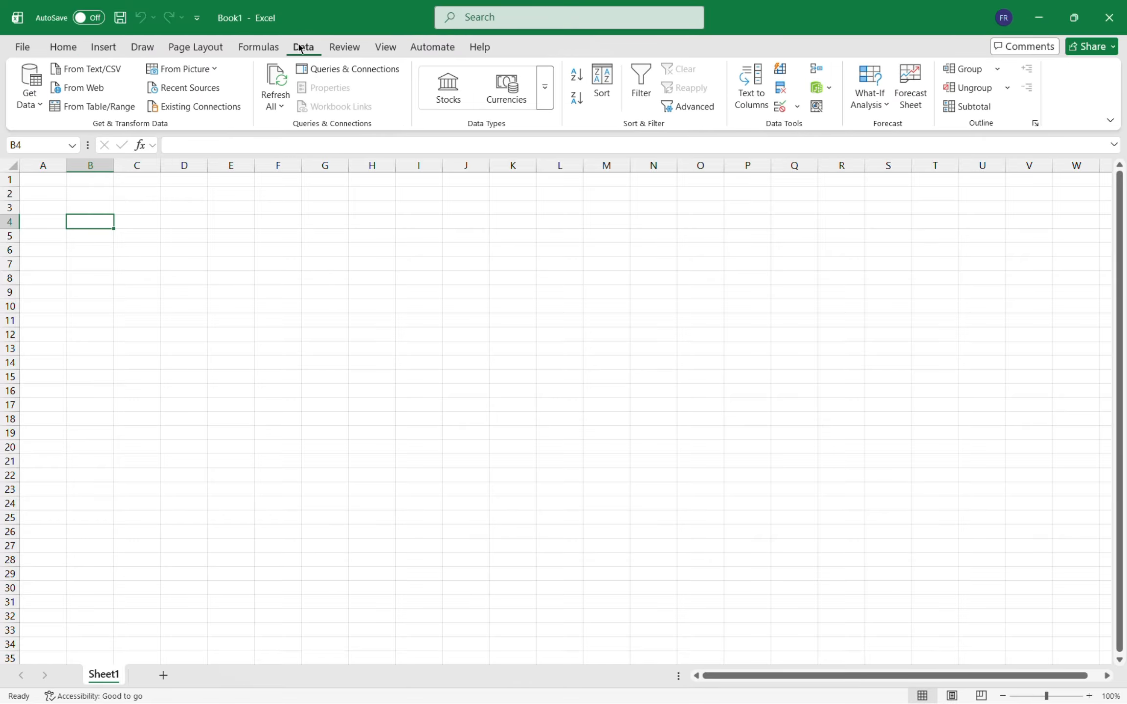
{"action": "left_click", "coordinate": [30, 93]}
{"action": "mouse_move", "coordinate": [136, 163]}
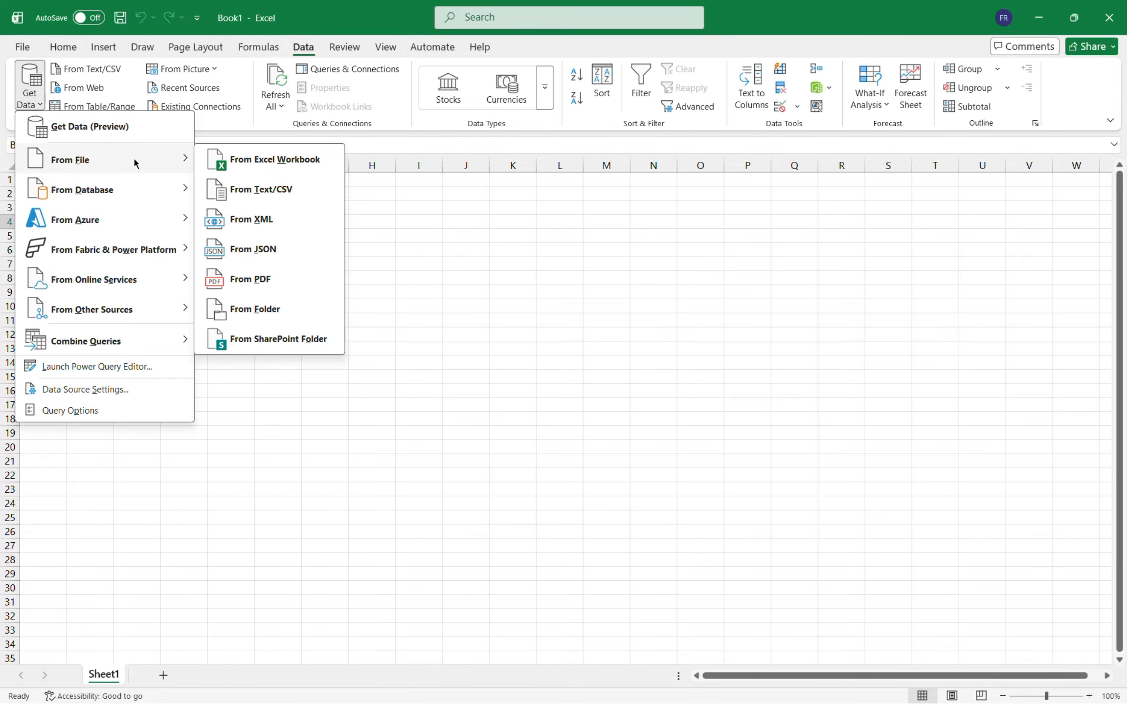
{"action": "left_click", "coordinate": [271, 308]}
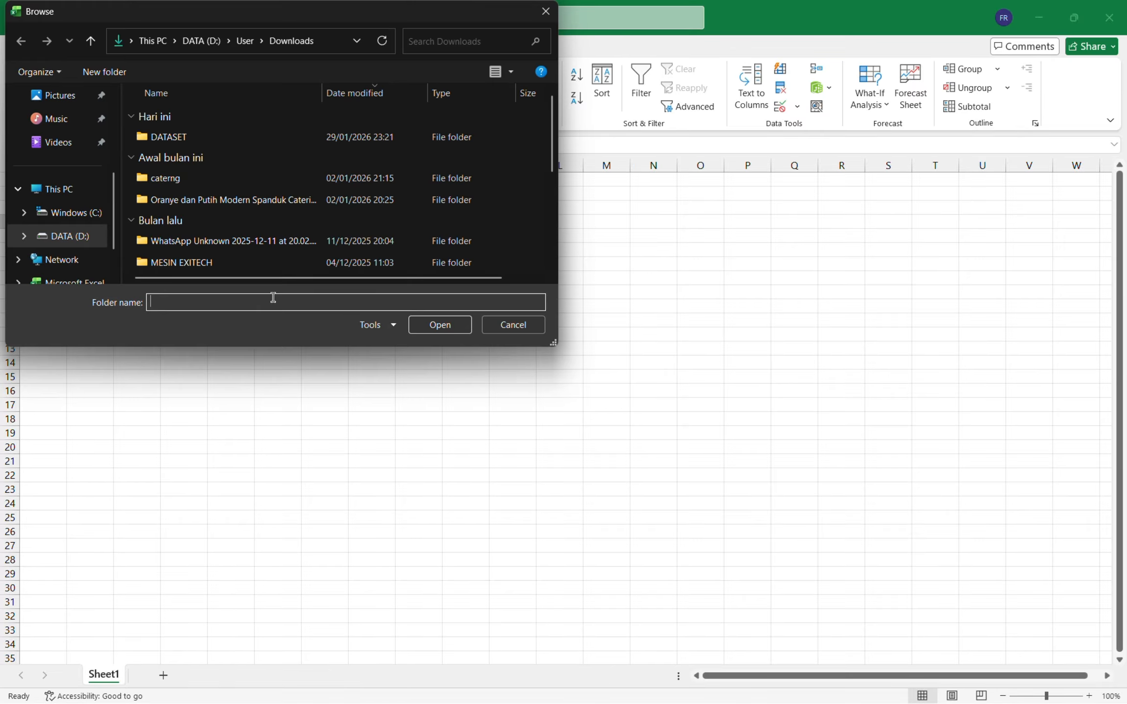
{"action": "left_click", "coordinate": [214, 145]}
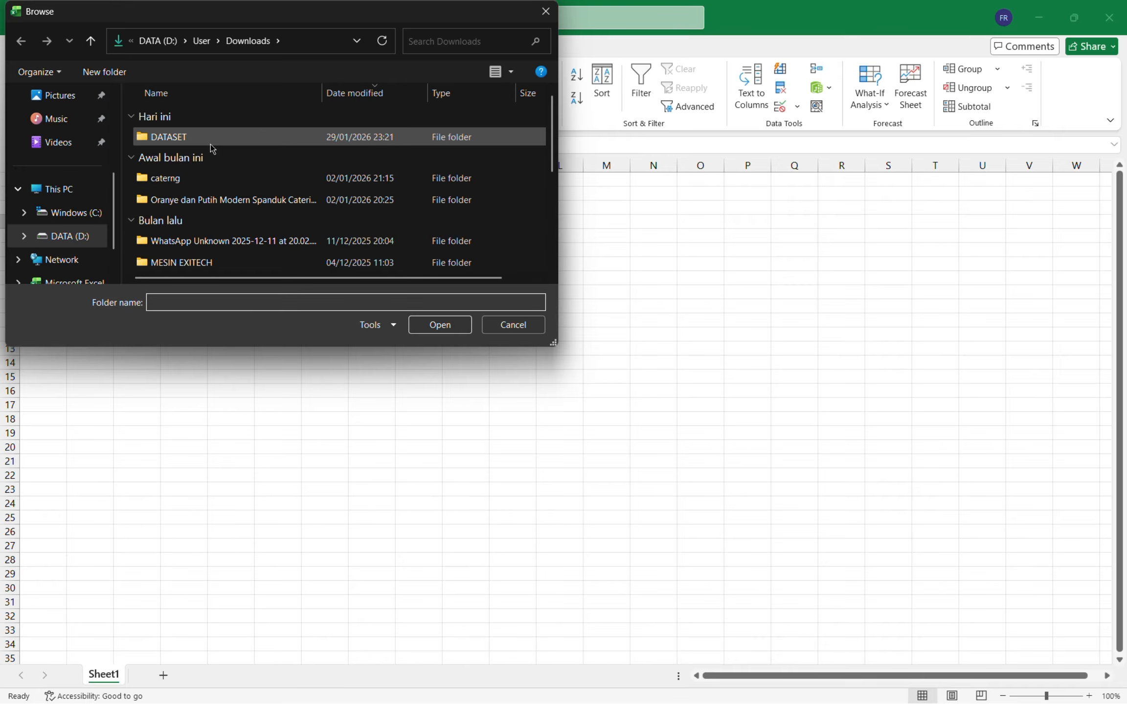
{"action": "left_click", "coordinate": [436, 323]}
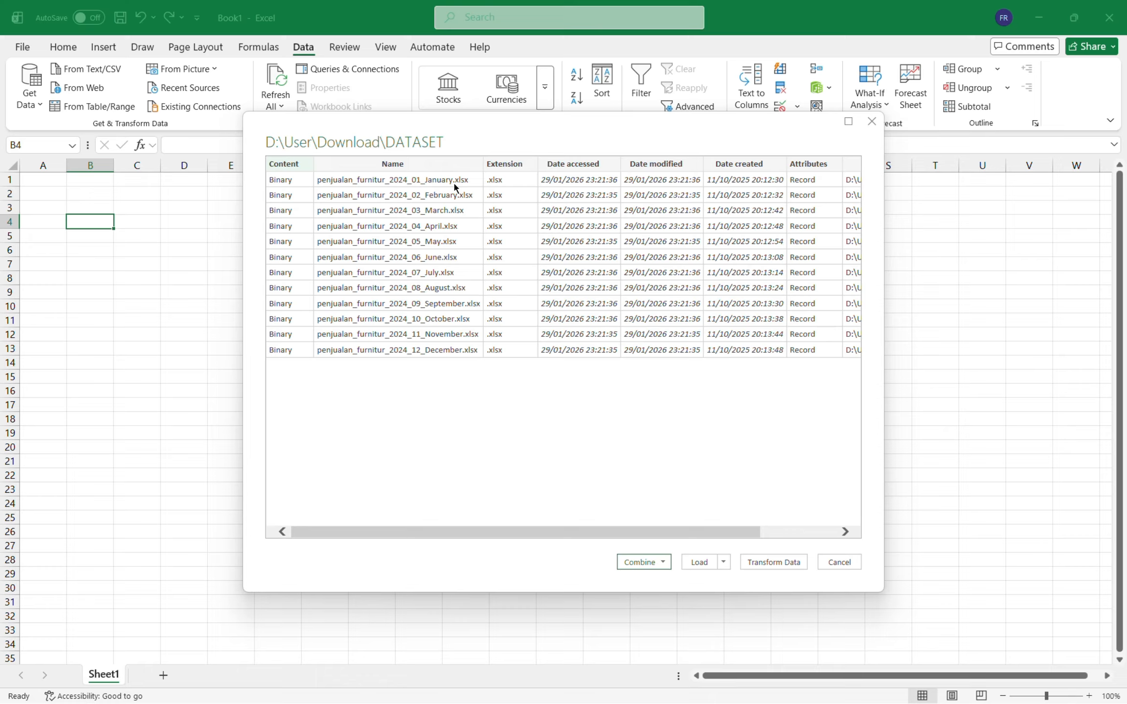
Combine and transform the folder's files, extracting Sheet1 from each with the first file as the sample
{"action": "left_click", "coordinate": [657, 560]}
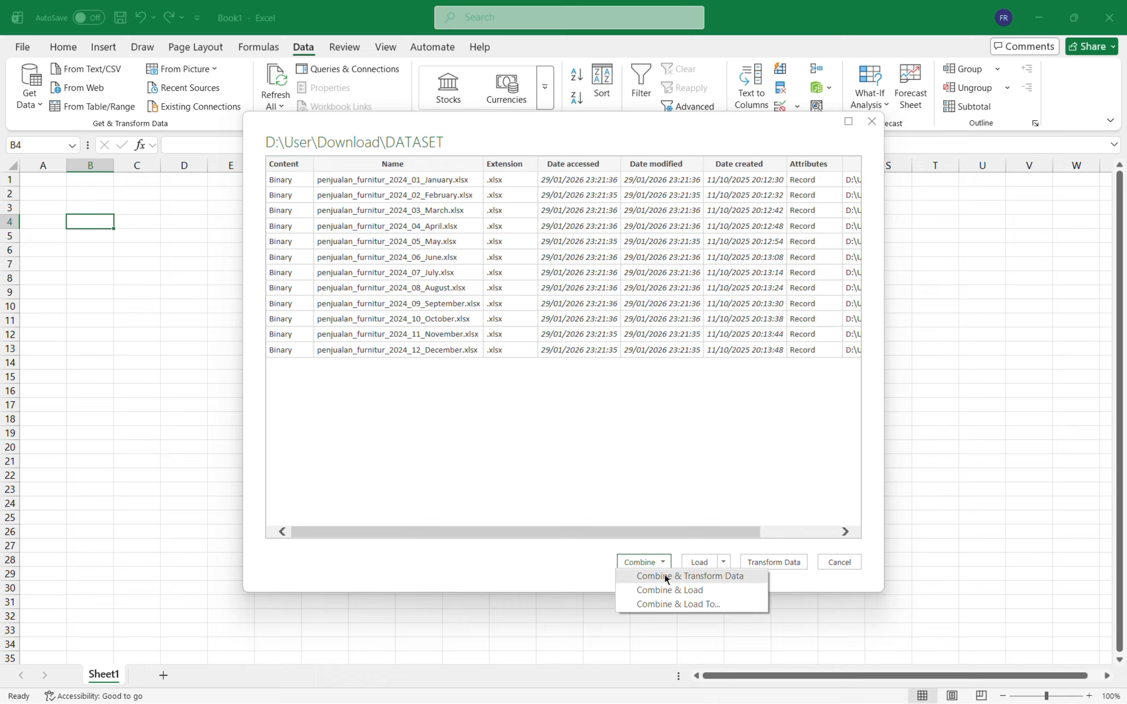
{"action": "left_click", "coordinate": [666, 577]}
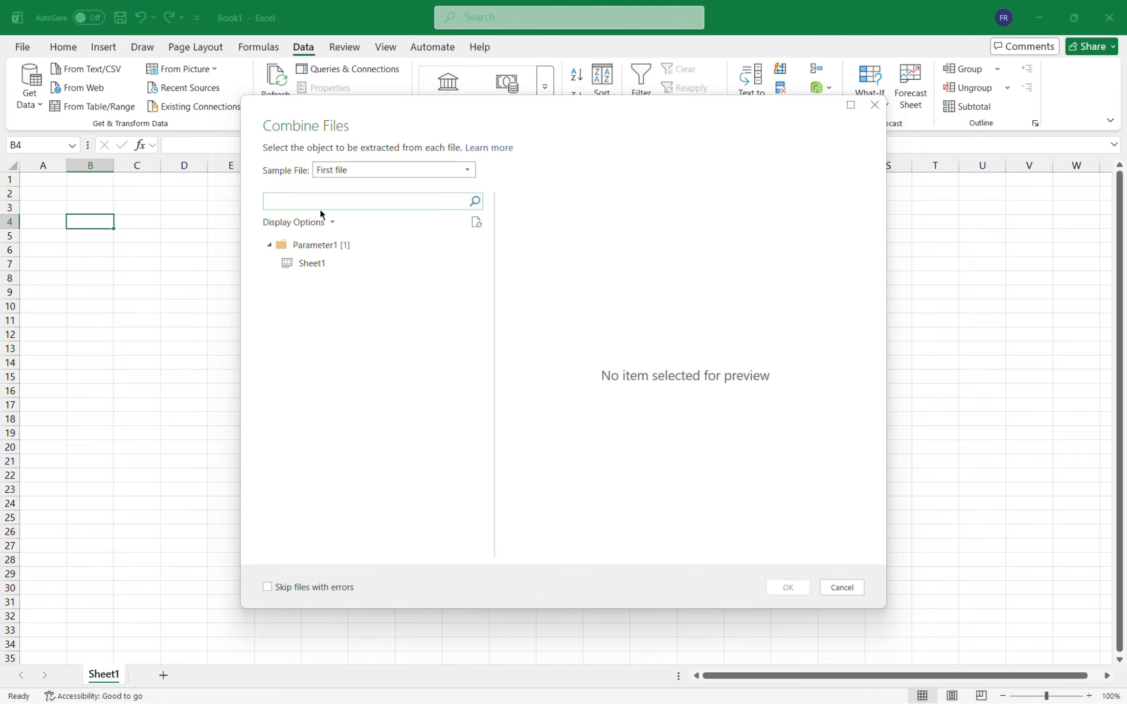
{"action": "left_click", "coordinate": [328, 261]}
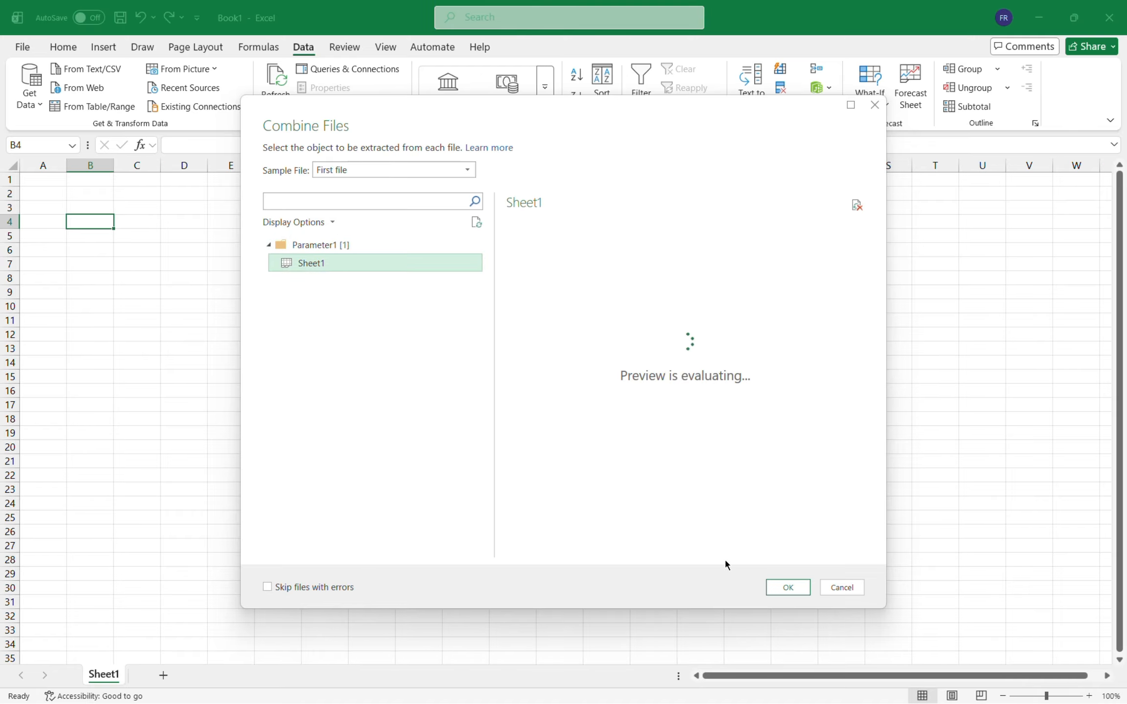
{"action": "left_click", "coordinate": [799, 588]}
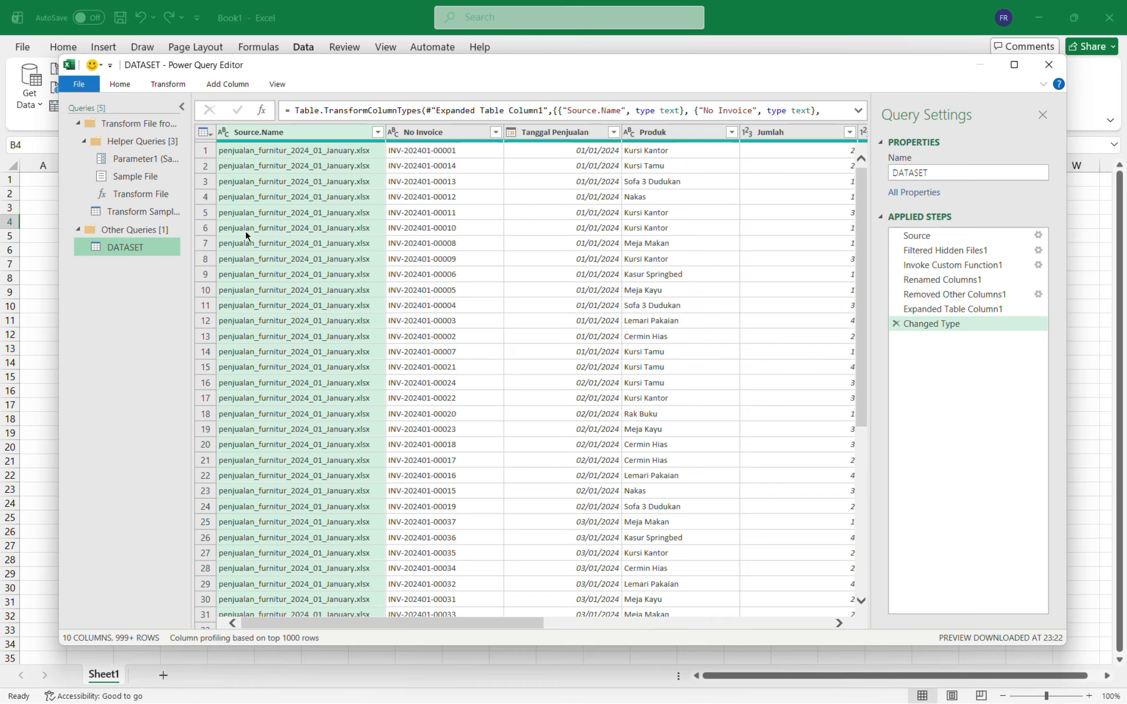
Duplicate the DATASET query and show the copy, DATASET (2), for editing
{"action": "right_click", "coordinate": [126, 247]}
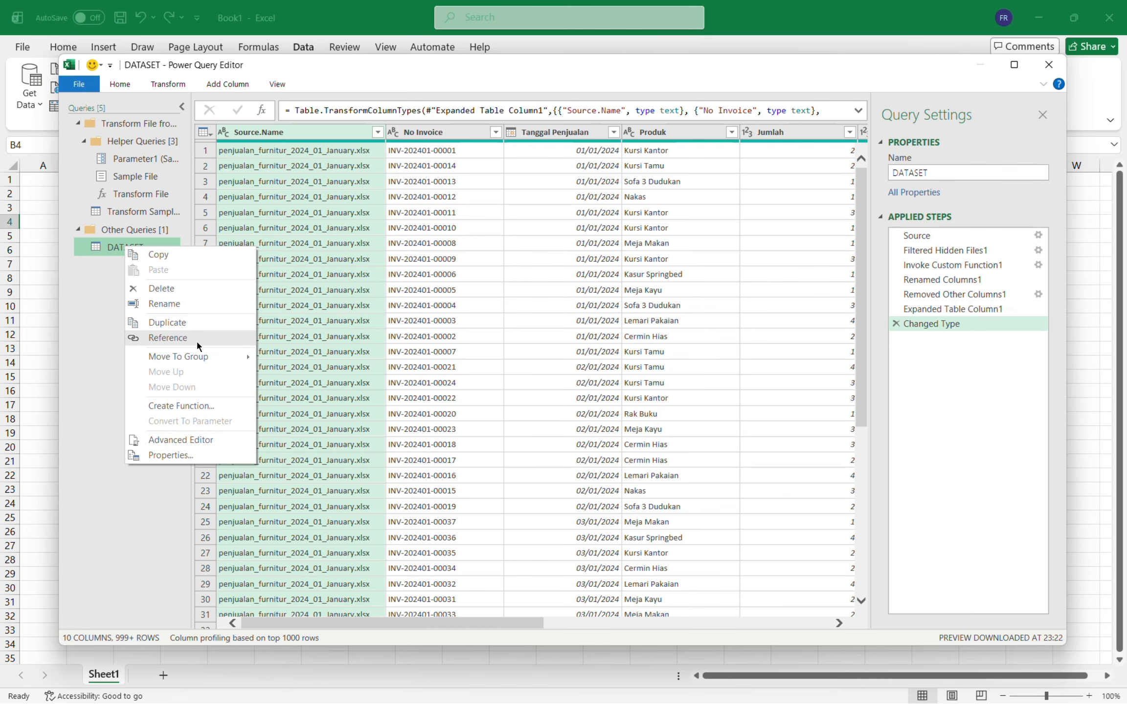
{"action": "left_click", "coordinate": [167, 322]}
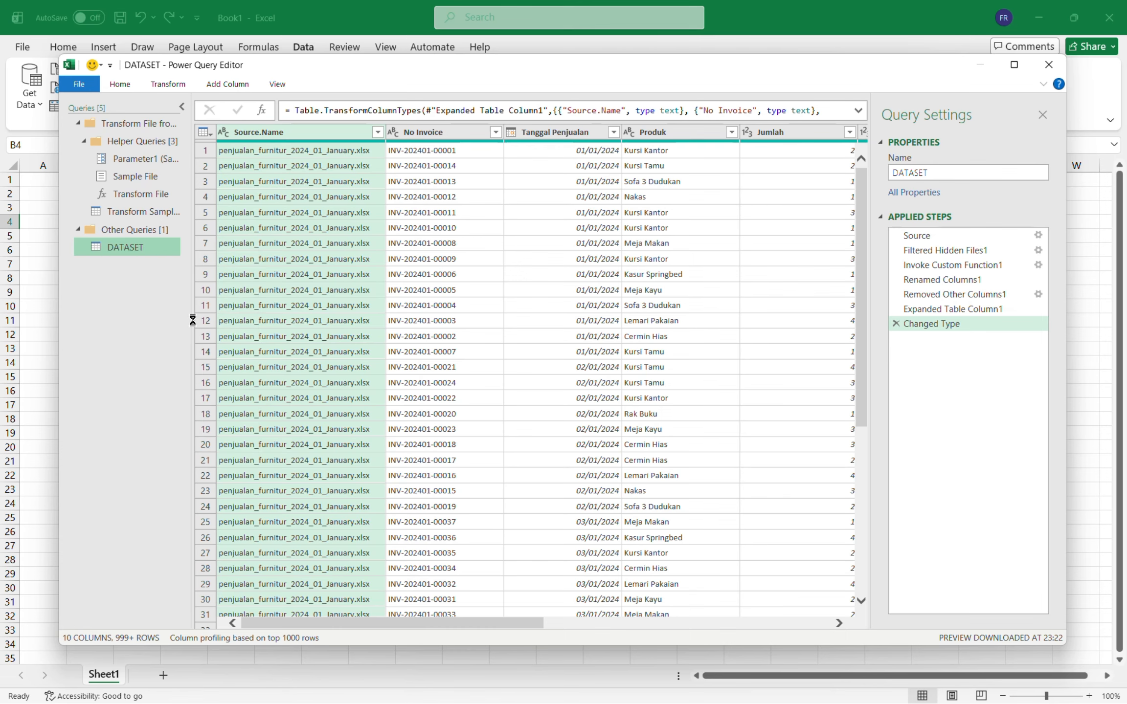
{"action": "left_click", "coordinate": [141, 245]}
{"action": "left_click", "coordinate": [141, 268]}
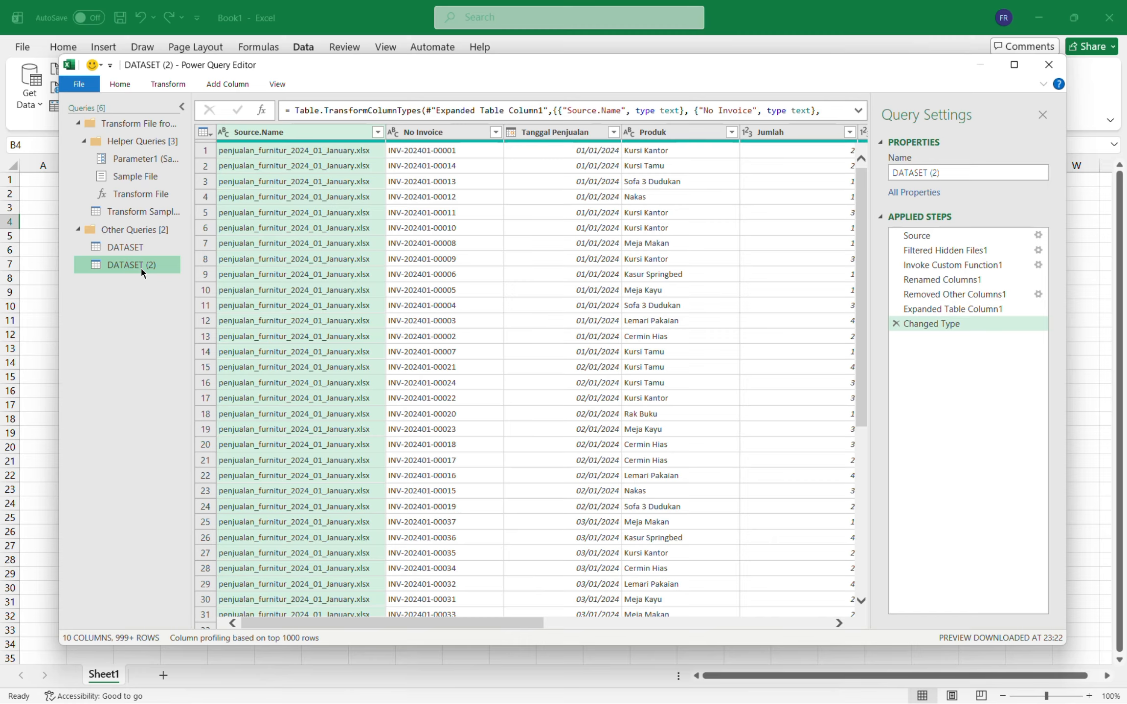
{"action": "left_click", "coordinate": [496, 23]}
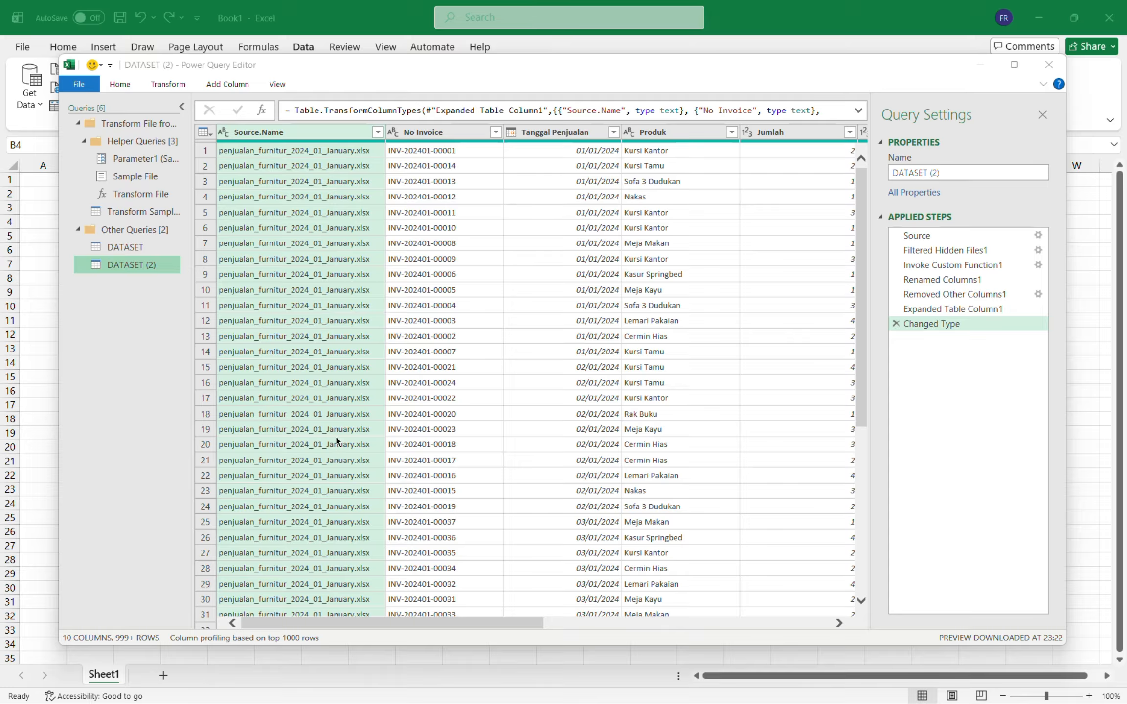
Set the data type of the Tanggal Penjualan column to Date
{"action": "left_click", "coordinate": [555, 137]}
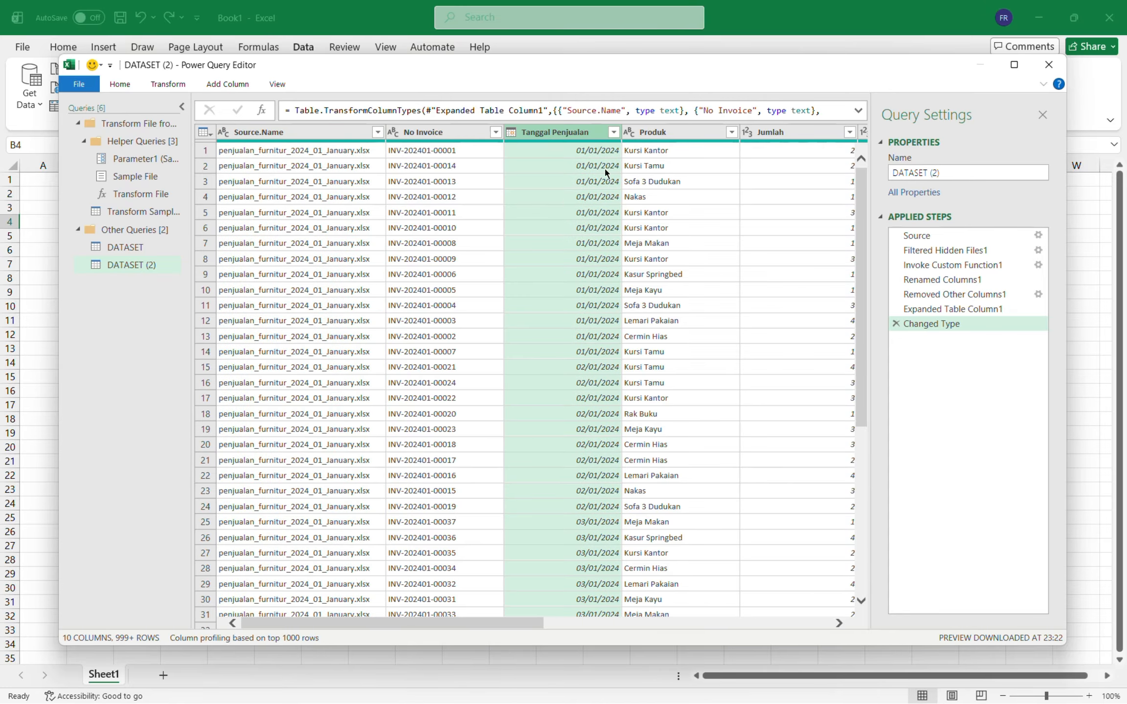
{"action": "left_click", "coordinate": [510, 133]}
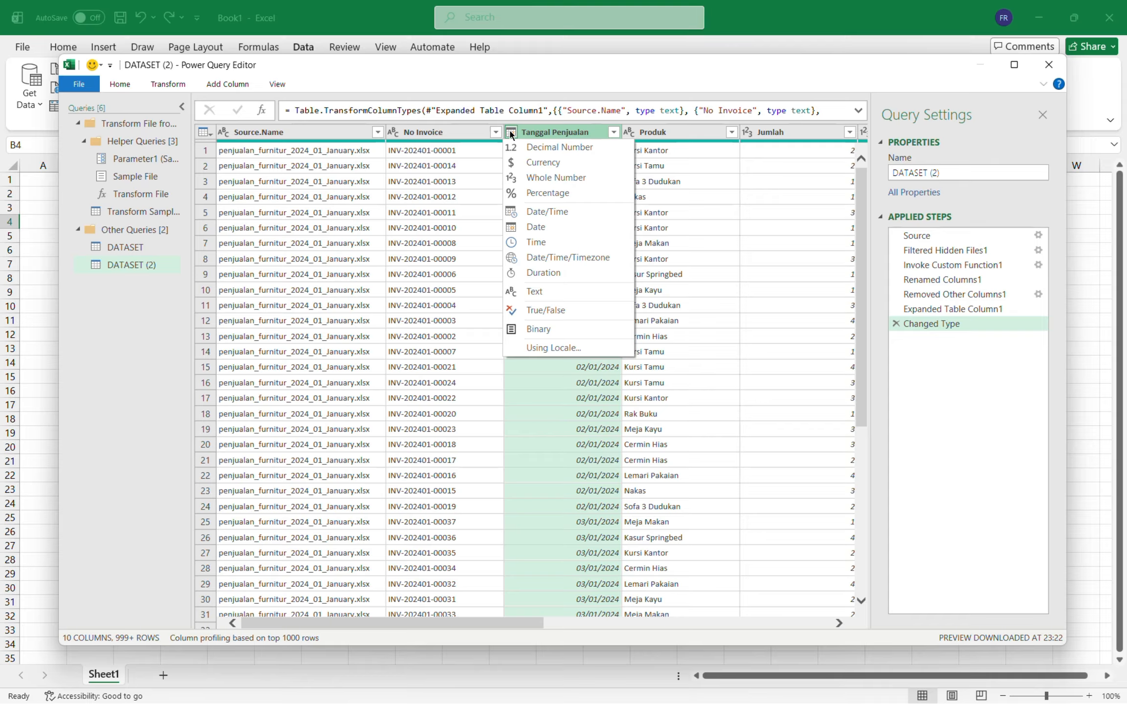
{"action": "left_click", "coordinate": [542, 226]}
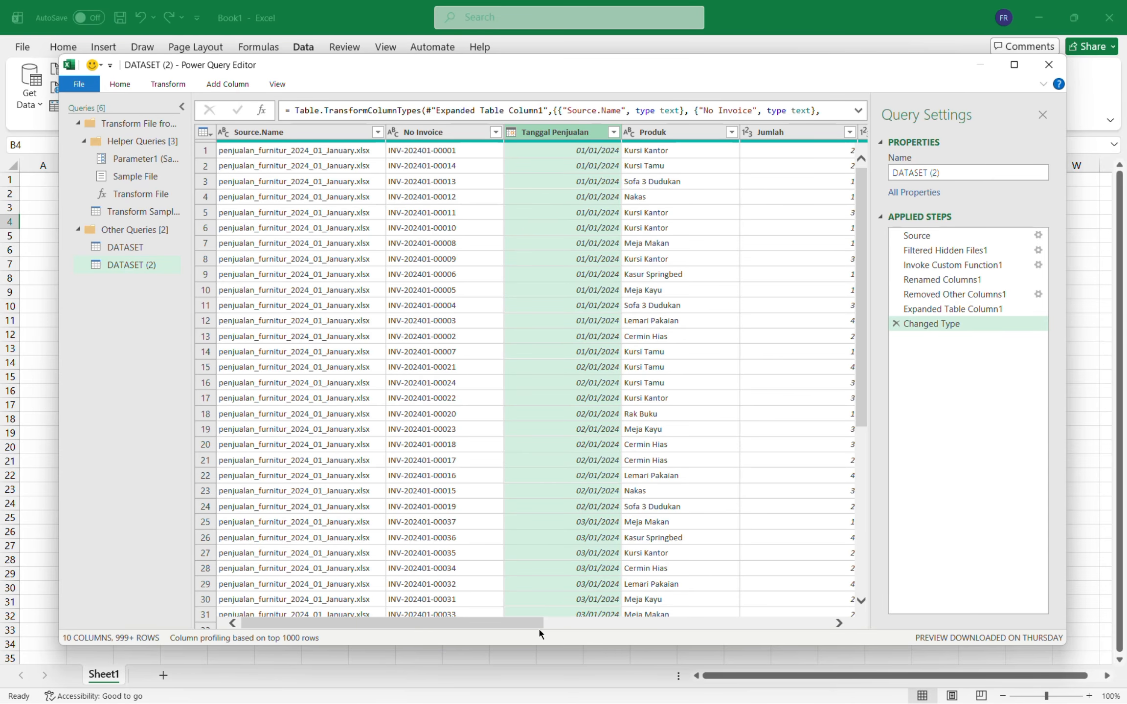
Set the data type of the Harga Satuan (Rp) column to Currency, replacing the current conversion
{"action": "left_click_drag", "start_coordinate": [521, 622], "coordinate": [558, 629]}
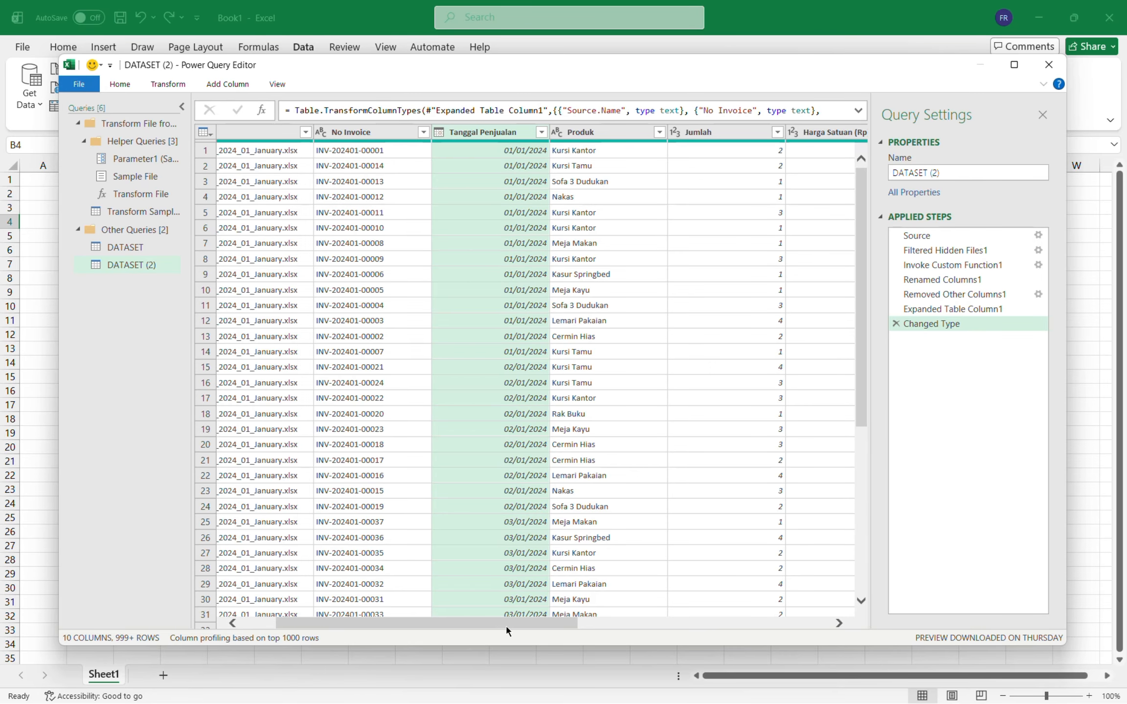
{"action": "left_click_drag", "start_coordinate": [507, 628], "coordinate": [646, 587]}
{"action": "left_click", "coordinate": [536, 139]}
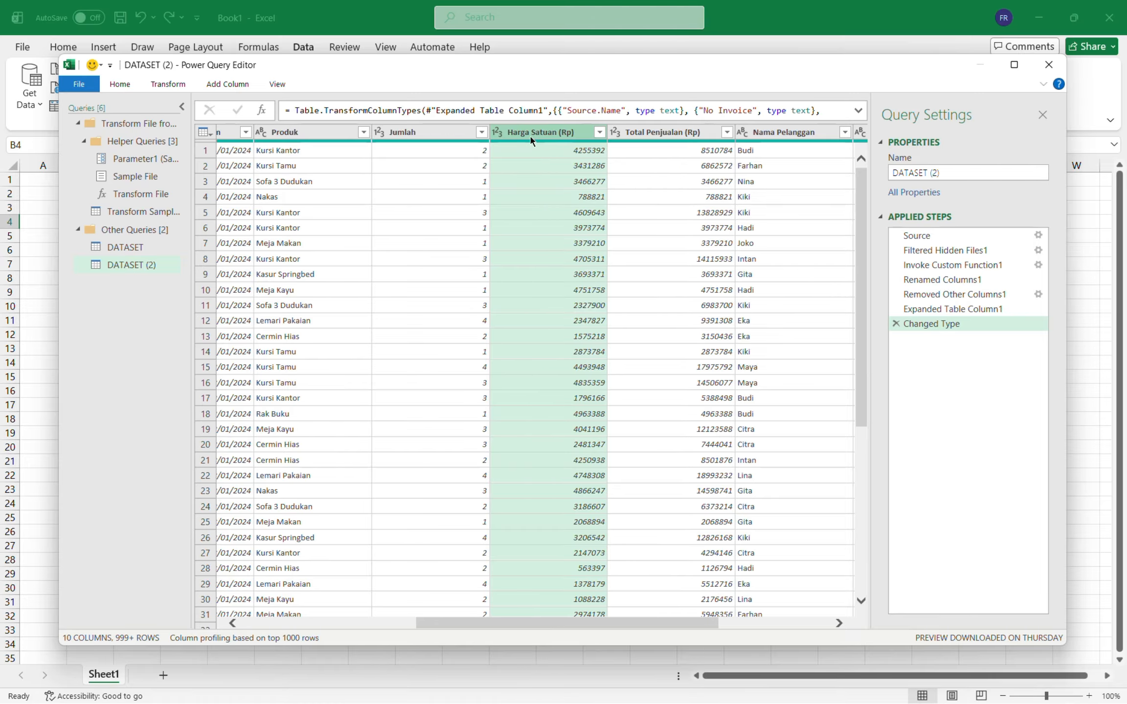
{"action": "left_click", "coordinate": [498, 133]}
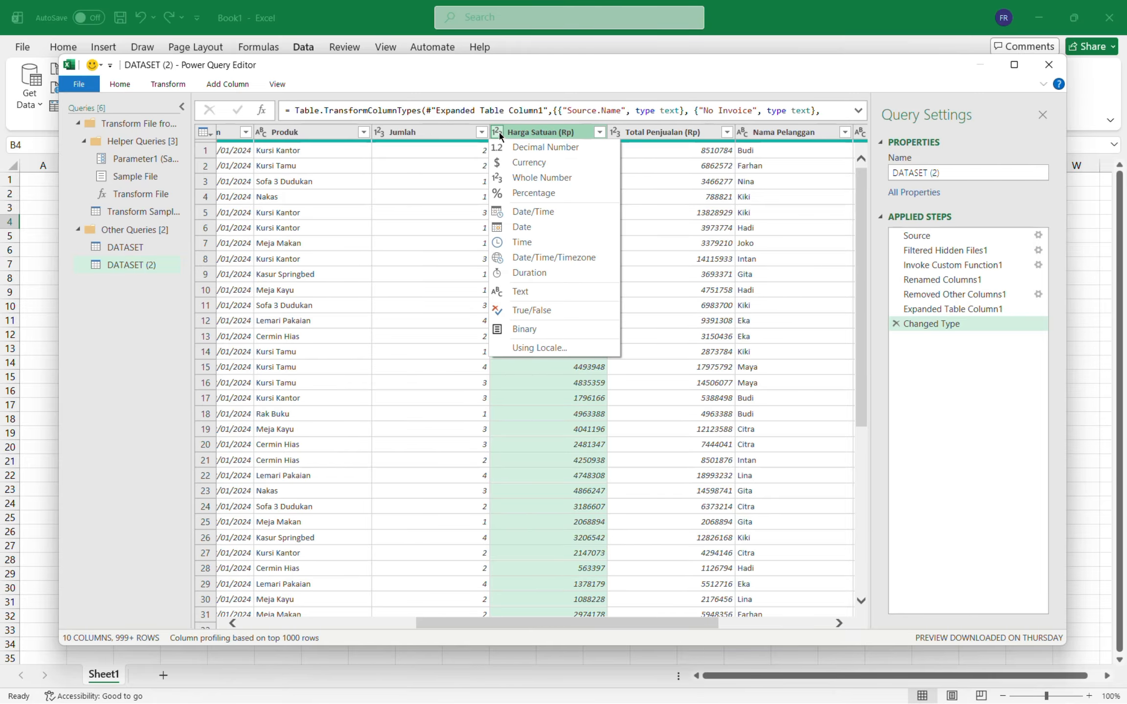
{"action": "left_click", "coordinate": [527, 165]}
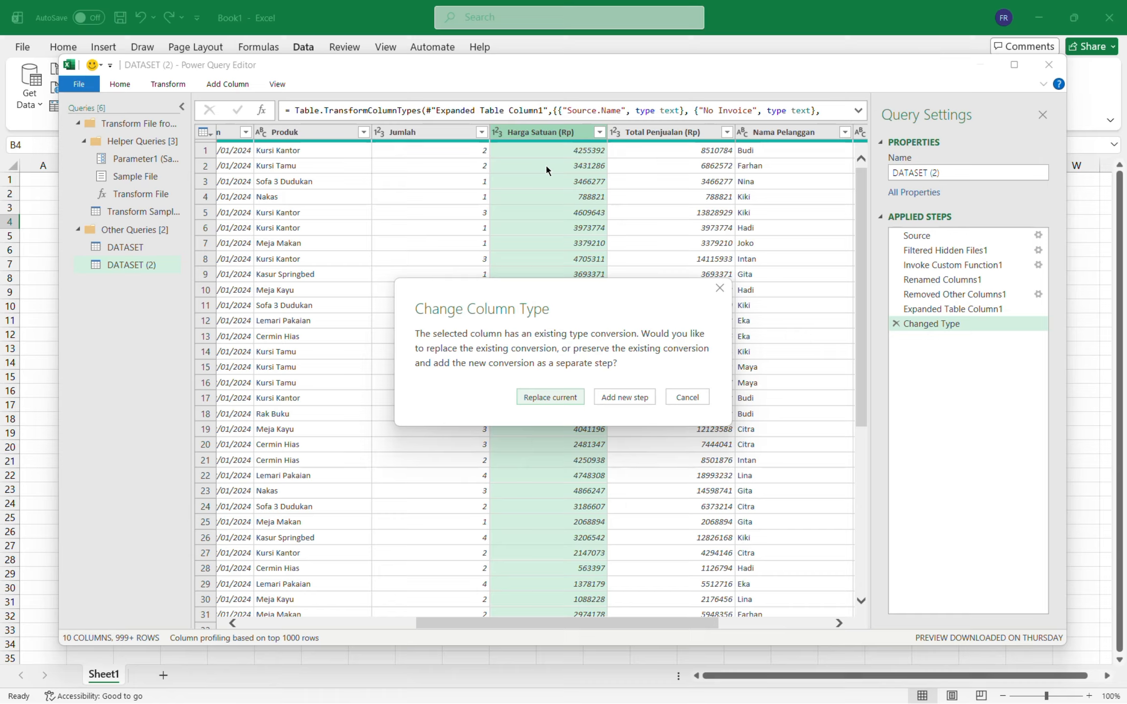
{"action": "left_click", "coordinate": [550, 397]}
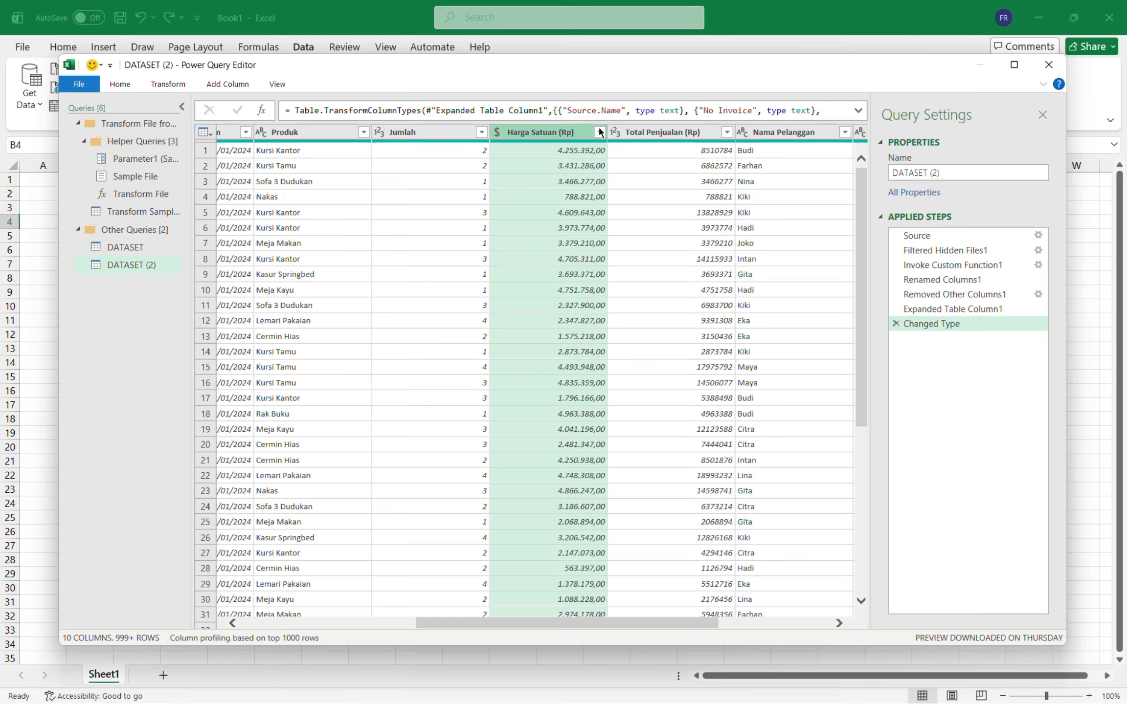
Change the Harga Satuan (Rp) column's data type to Decimal Number, replacing the current conversion
{"action": "left_click", "coordinate": [497, 132]}
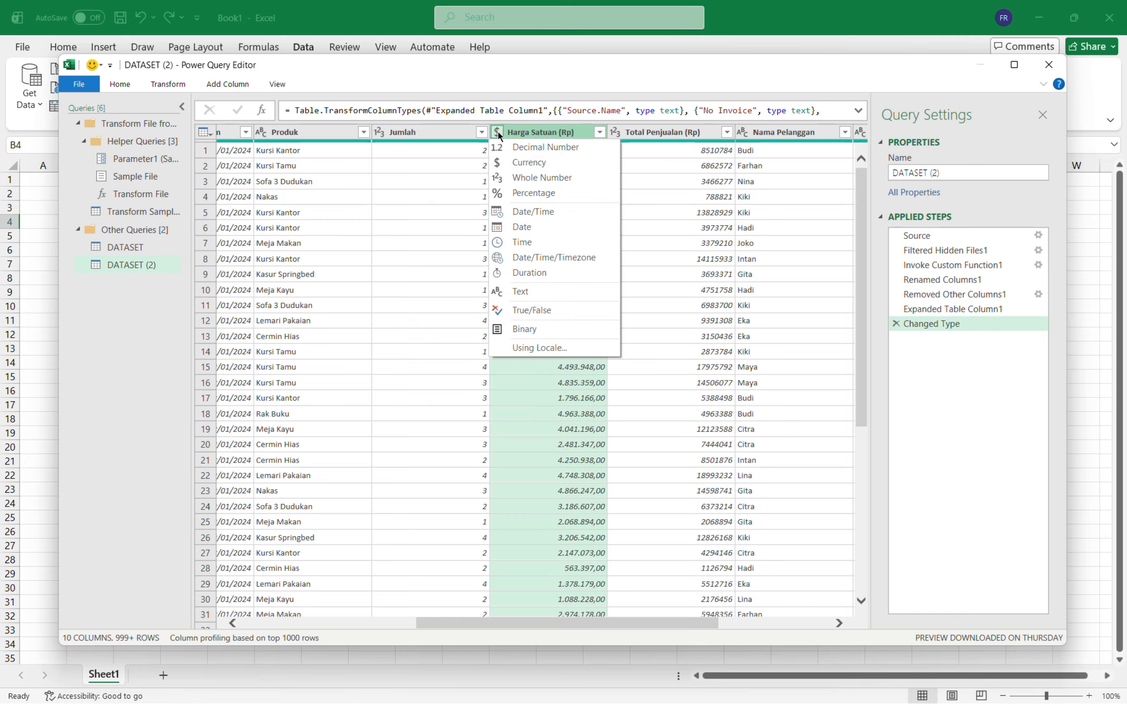
{"action": "left_click", "coordinate": [521, 147]}
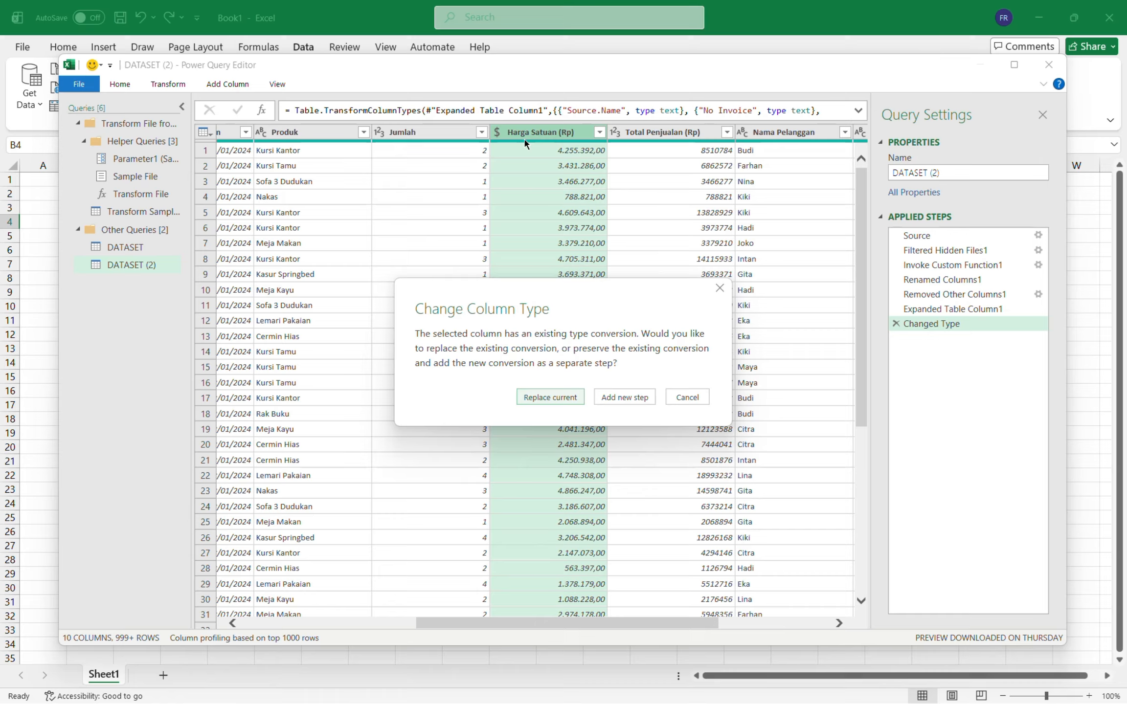
{"action": "left_click", "coordinate": [564, 394]}
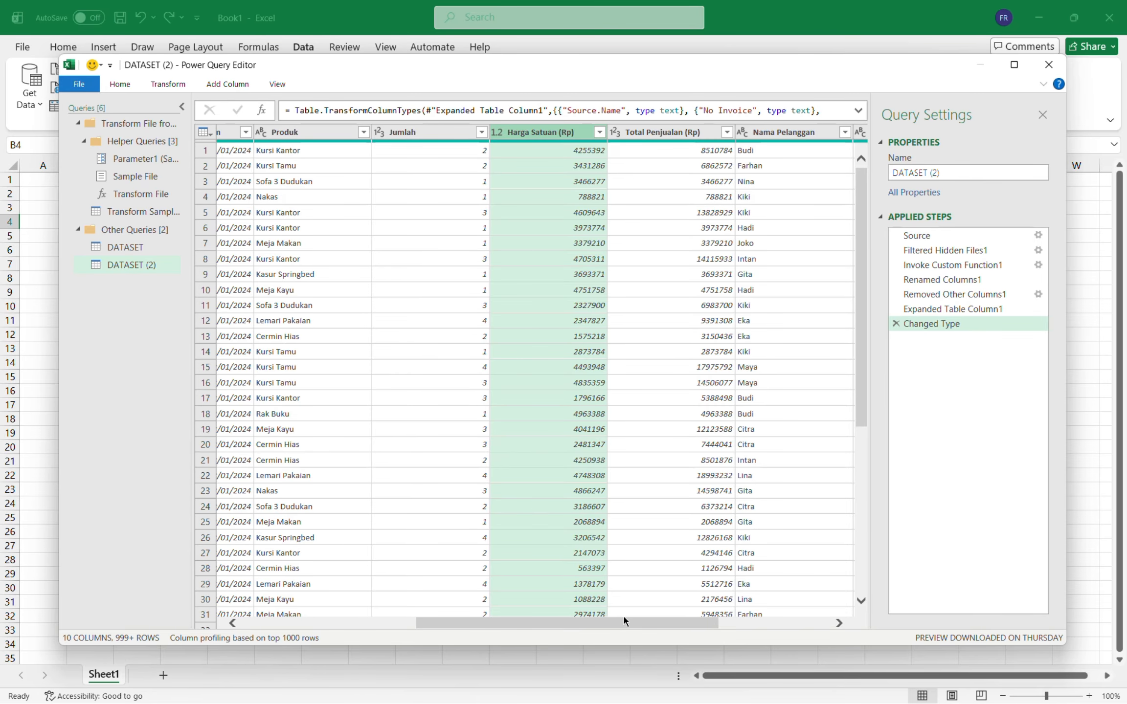
Set the data type of the Total Penjualan (Rp) column to Decimal Number, replacing the current conversion
{"action": "left_click_drag", "start_coordinate": [624, 621], "coordinate": [686, 644]}
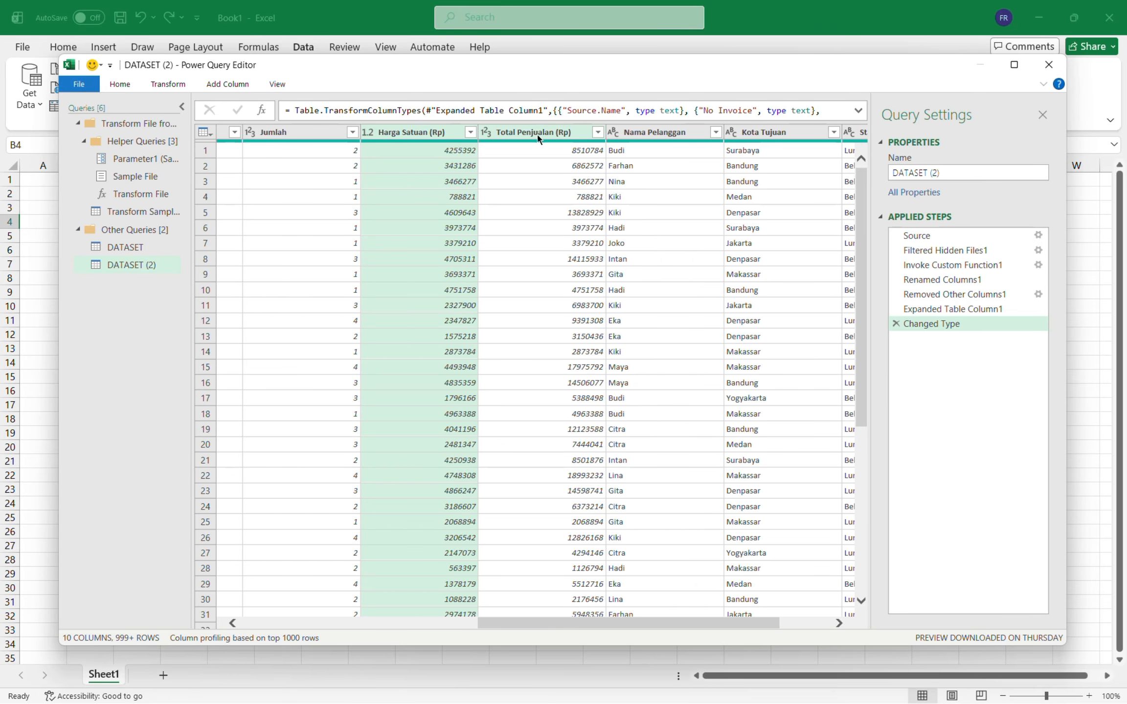
{"action": "left_click", "coordinate": [509, 134]}
{"action": "left_click", "coordinate": [486, 133]}
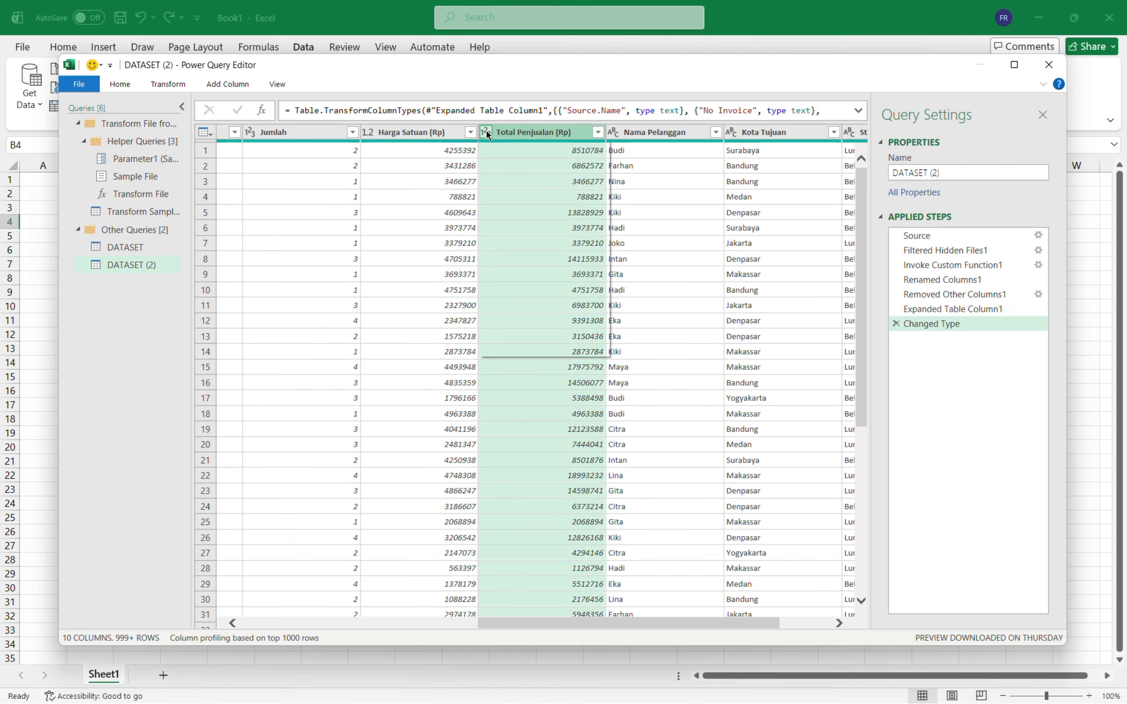
{"action": "left_click", "coordinate": [519, 152]}
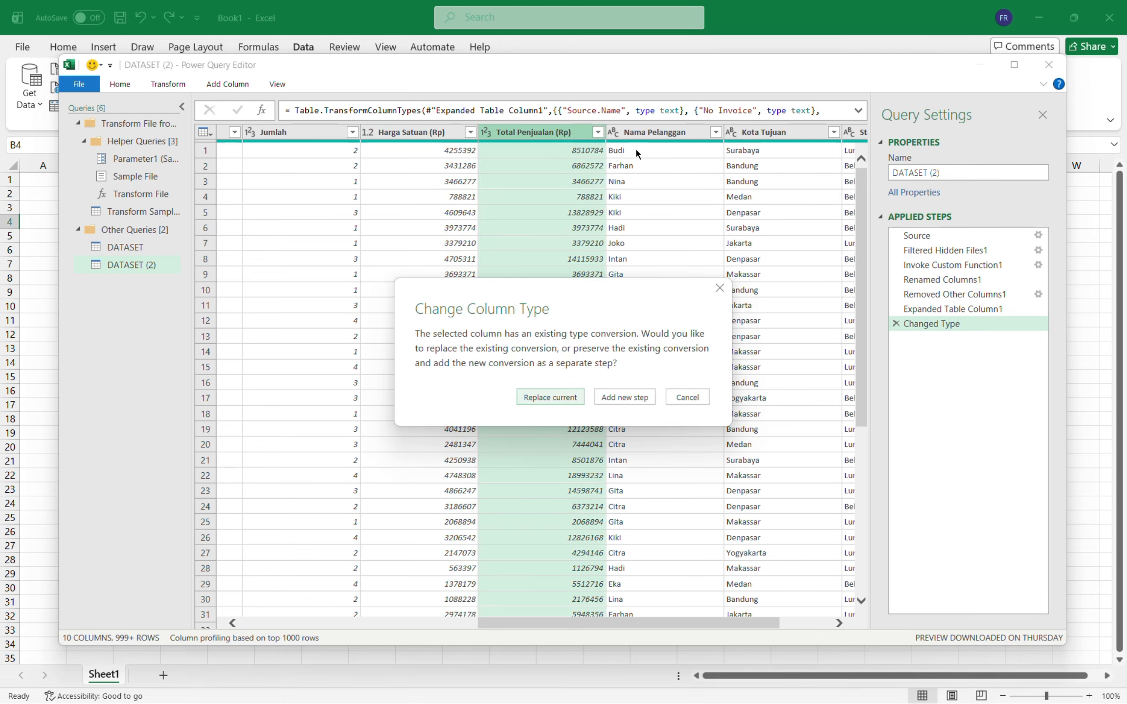
{"action": "left_click", "coordinate": [562, 397]}
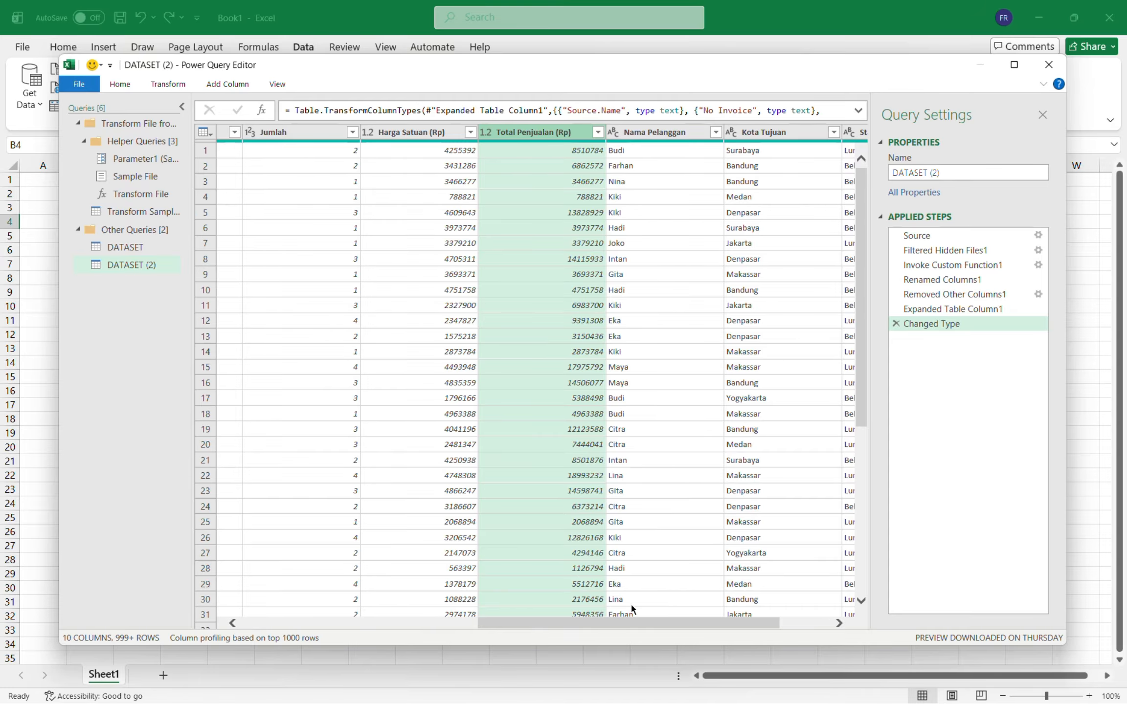
Rename the Tanggal Penjualan column as TANGGAL
{"action": "left_click_drag", "start_coordinate": [662, 623], "coordinate": [538, 538]}
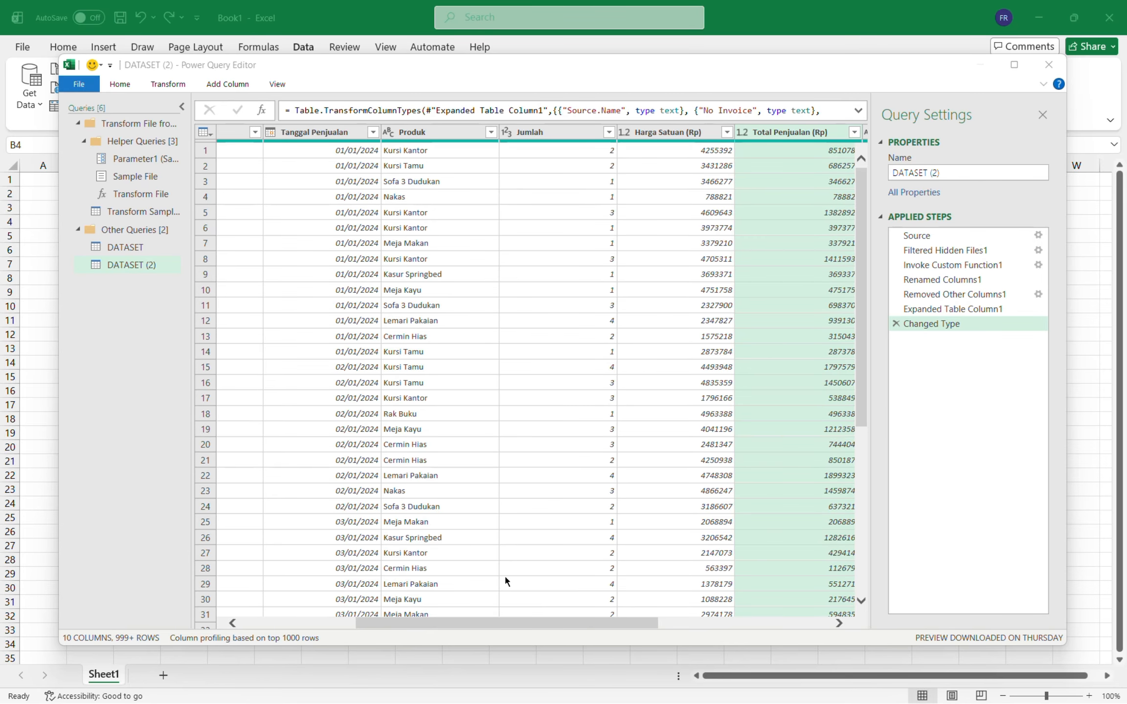
{"action": "left_click_drag", "start_coordinate": [513, 623], "coordinate": [454, 511]}
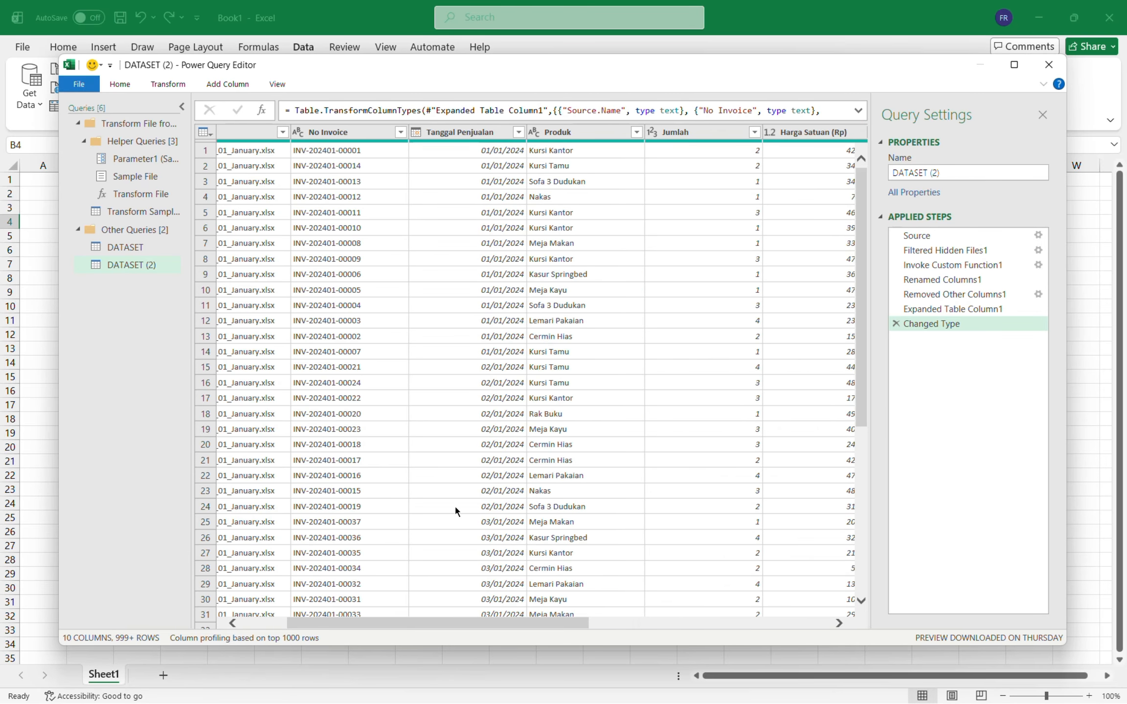
{"action": "double_click", "coordinate": [460, 132]}
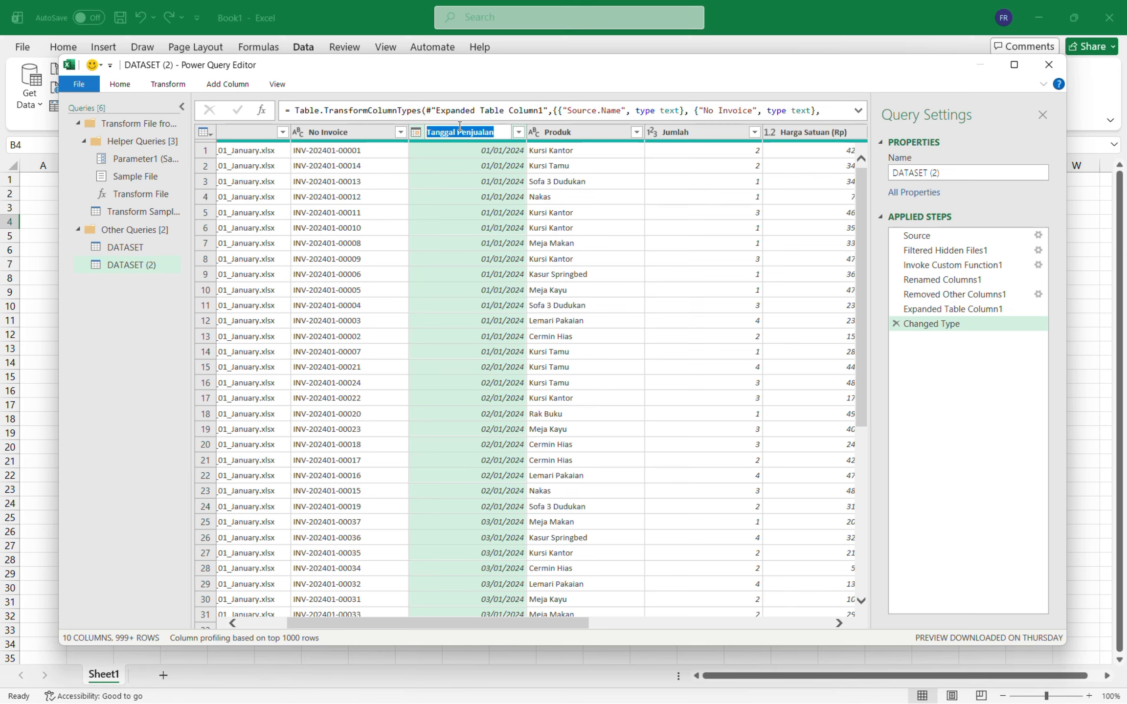
{"action": "type", "text": "TANGGAL"}
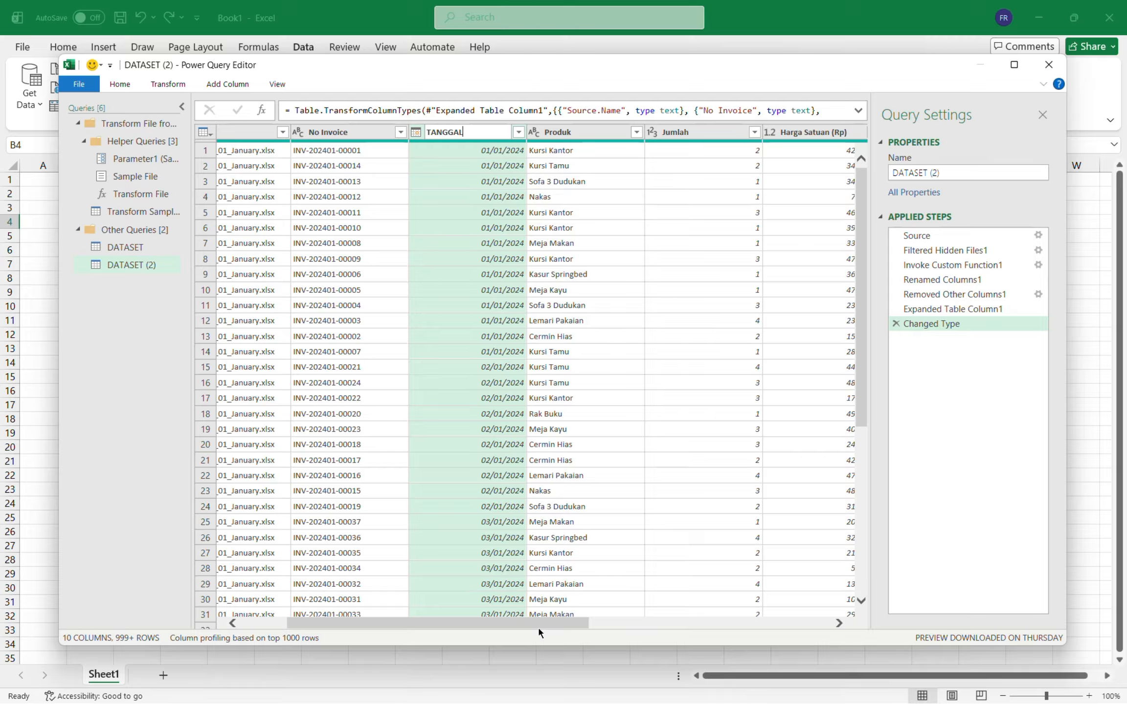
{"action": "key", "text": "Return"}
{"action": "left_click", "coordinate": [567, 584]}
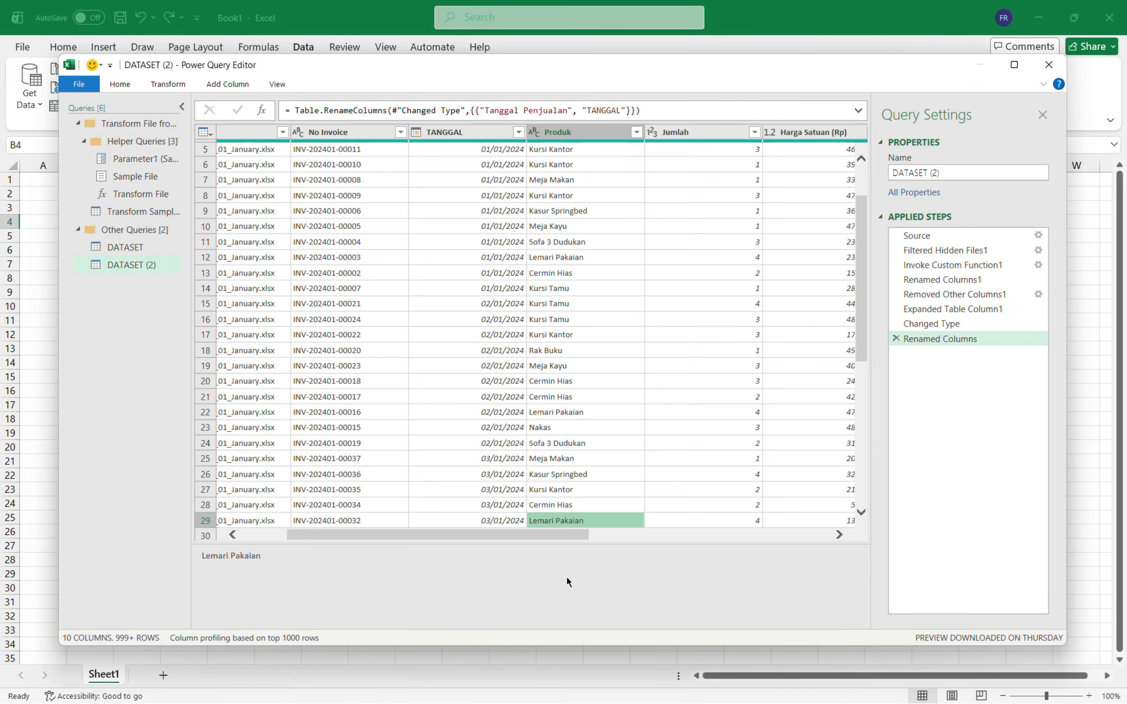
Rename the Kota Tujuan column as KOTA_TUJUAN
{"action": "left_click_drag", "start_coordinate": [572, 545], "coordinate": [795, 562]}
{"action": "double_click", "coordinate": [717, 132]}
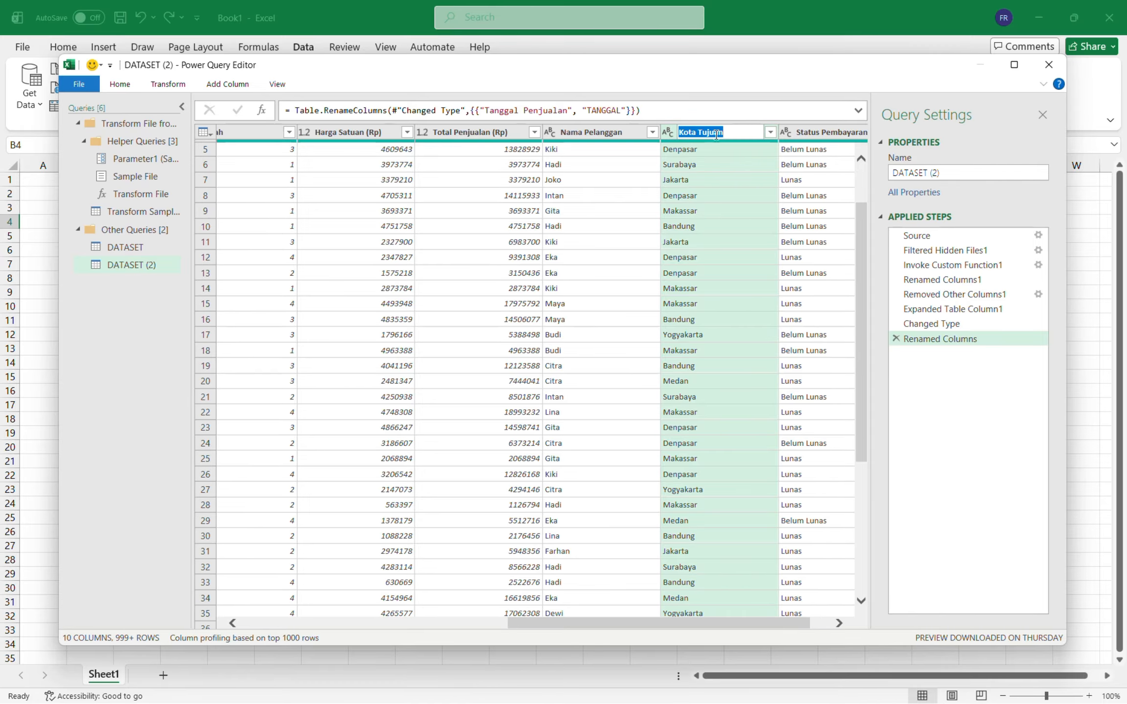
{"action": "type", "text": "KOTA _TUJUAN"}
{"action": "key", "text": "Return"}
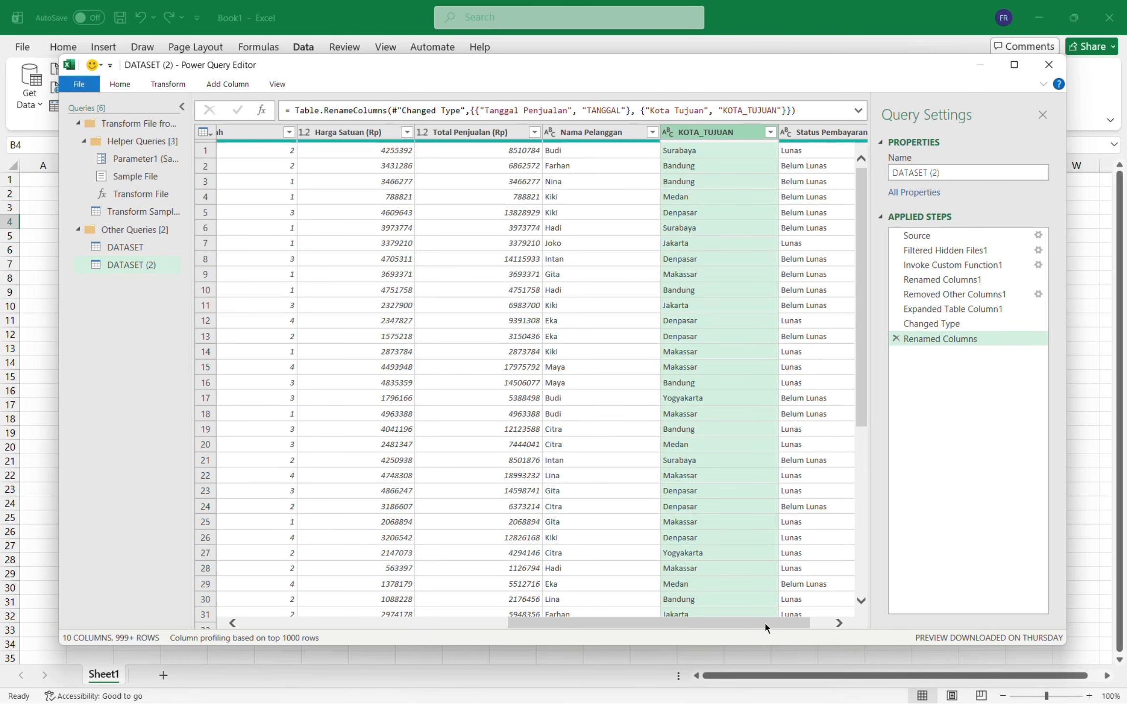
Rename the Total Penjualan (Rp) column as TOTAL_PENJUALAN
{"action": "left_click_drag", "start_coordinate": [764, 622], "coordinate": [729, 569]}
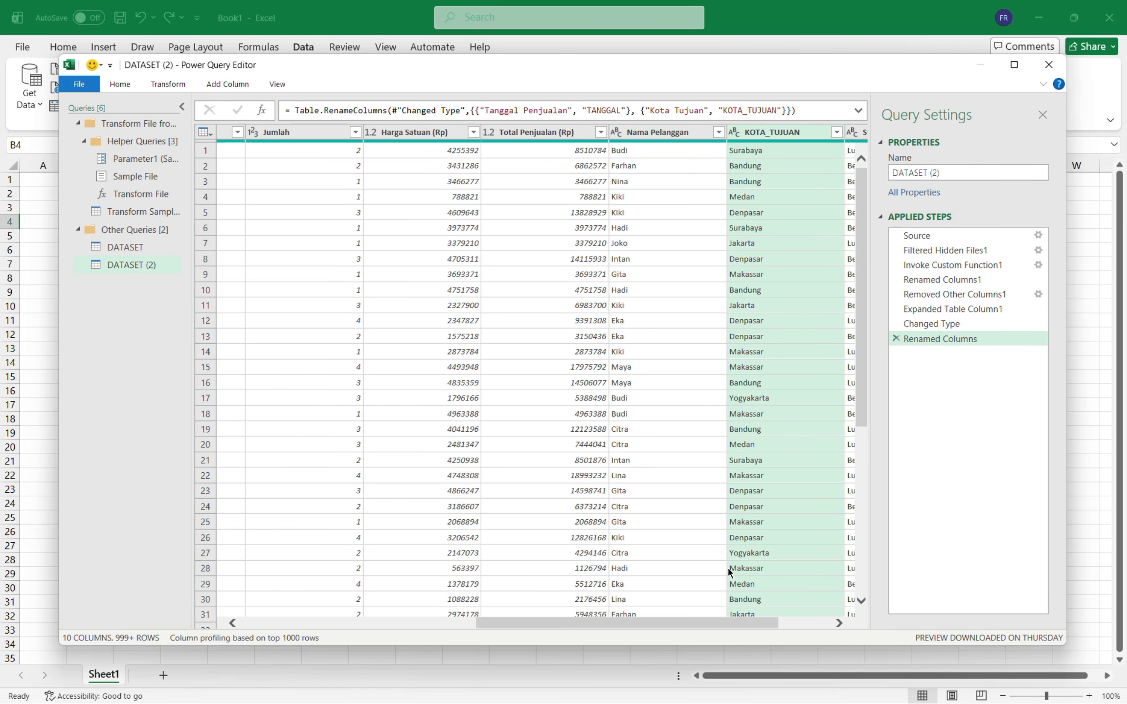
{"action": "left_click", "coordinate": [521, 130]}
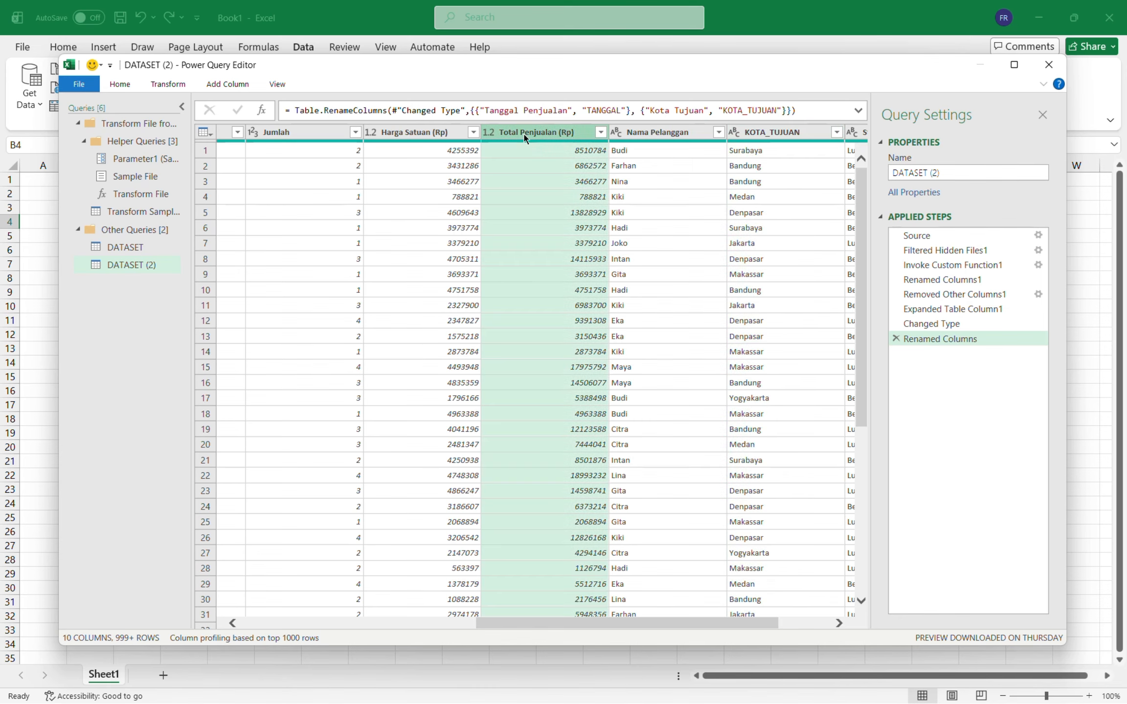
{"action": "double_click", "coordinate": [524, 133]}
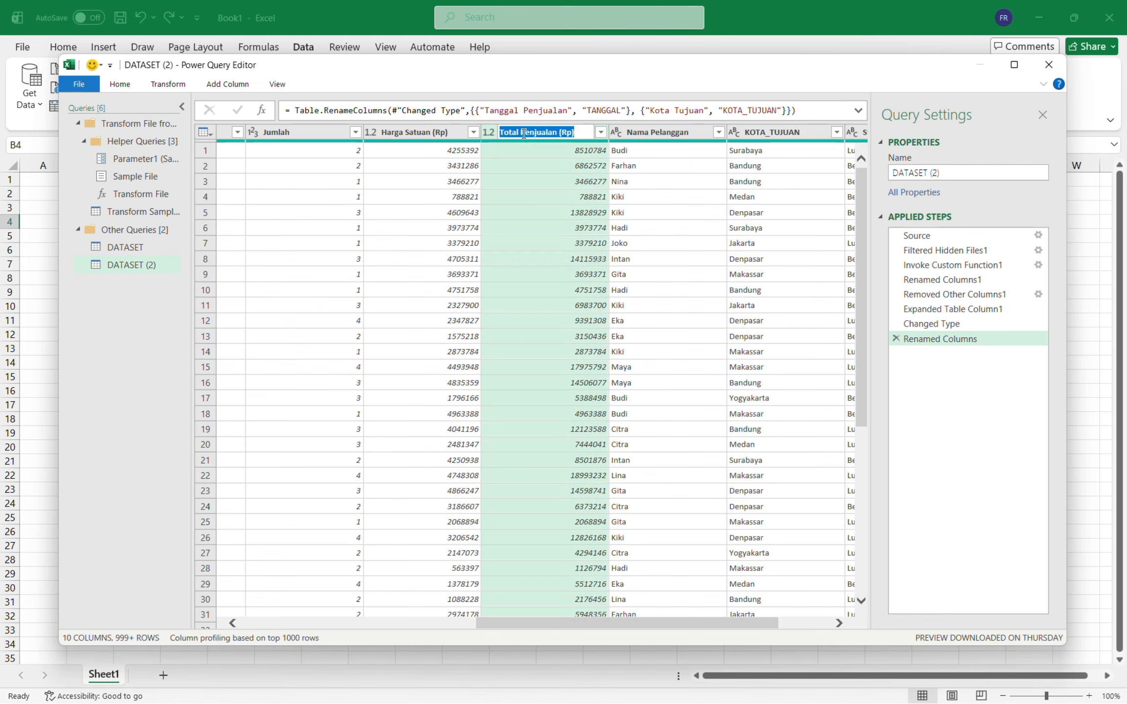
{"action": "type", "text": "TOTAL_PENJUA"}
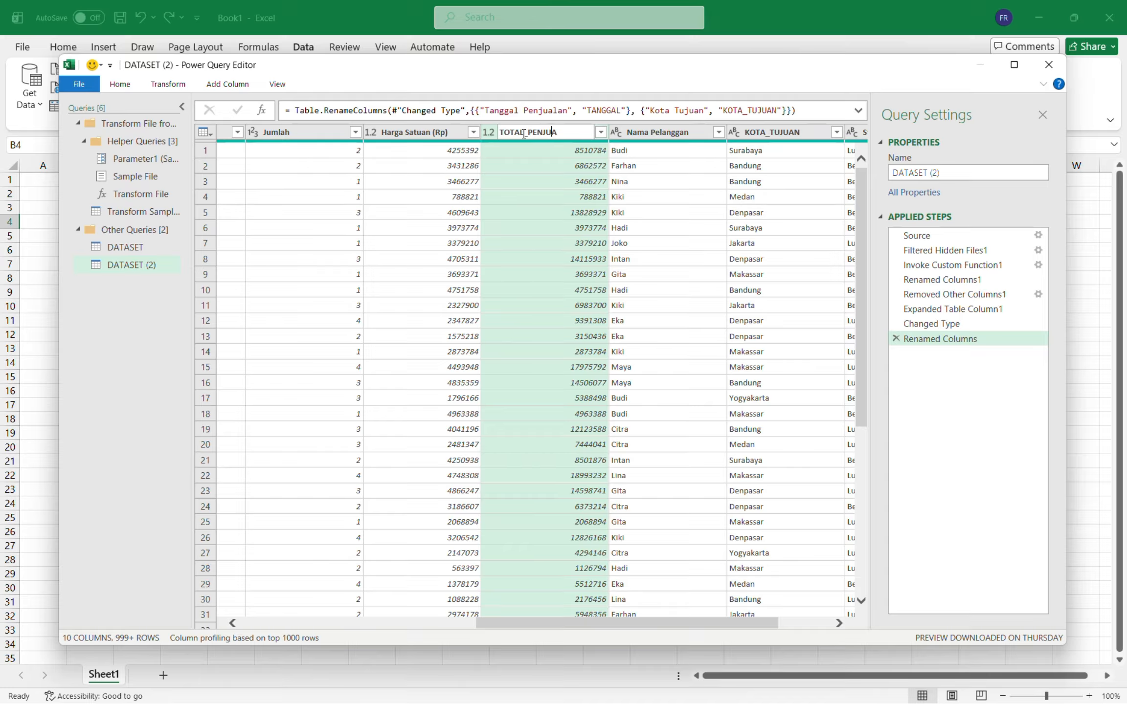
{"action": "type", "text": "LAN"}
{"action": "key", "text": "BackSpace"}
{"action": "key", "text": "BackSpace"}
{"action": "key", "text": "BackSpace"}
{"action": "type", "text": "ALAN"}
{"action": "key", "text": "Return"}
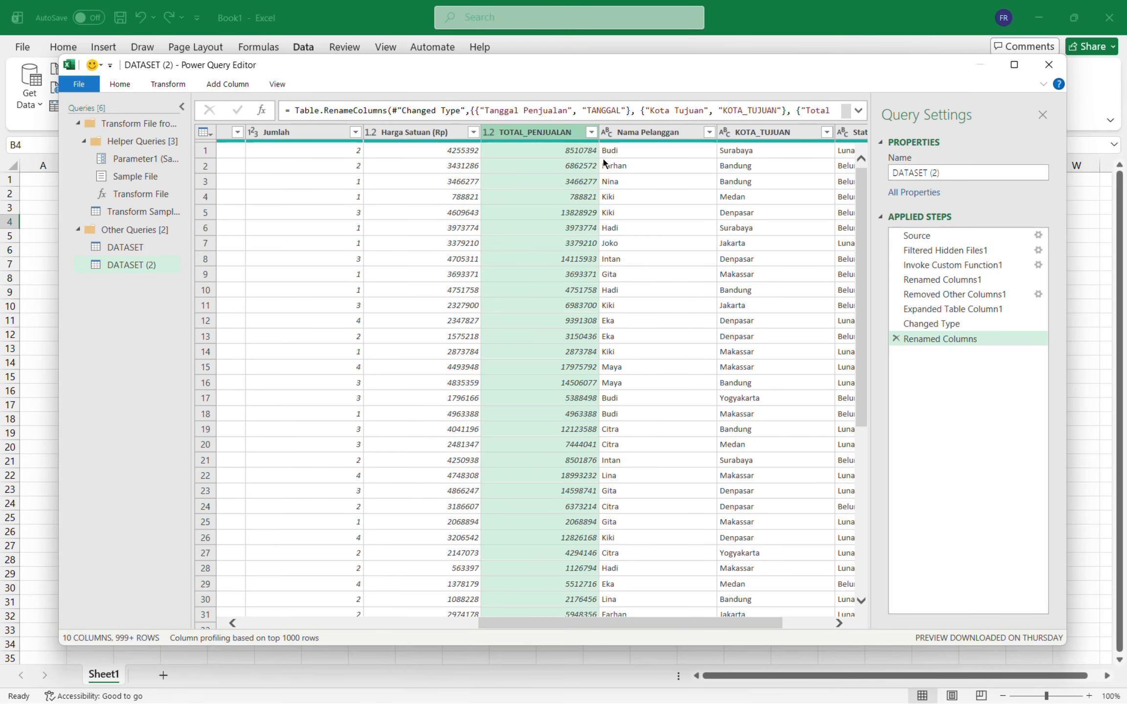
{"action": "left_click", "coordinate": [617, 164]}
{"action": "left_click", "coordinate": [448, 166]}
{"action": "left_click", "coordinate": [727, 167]}
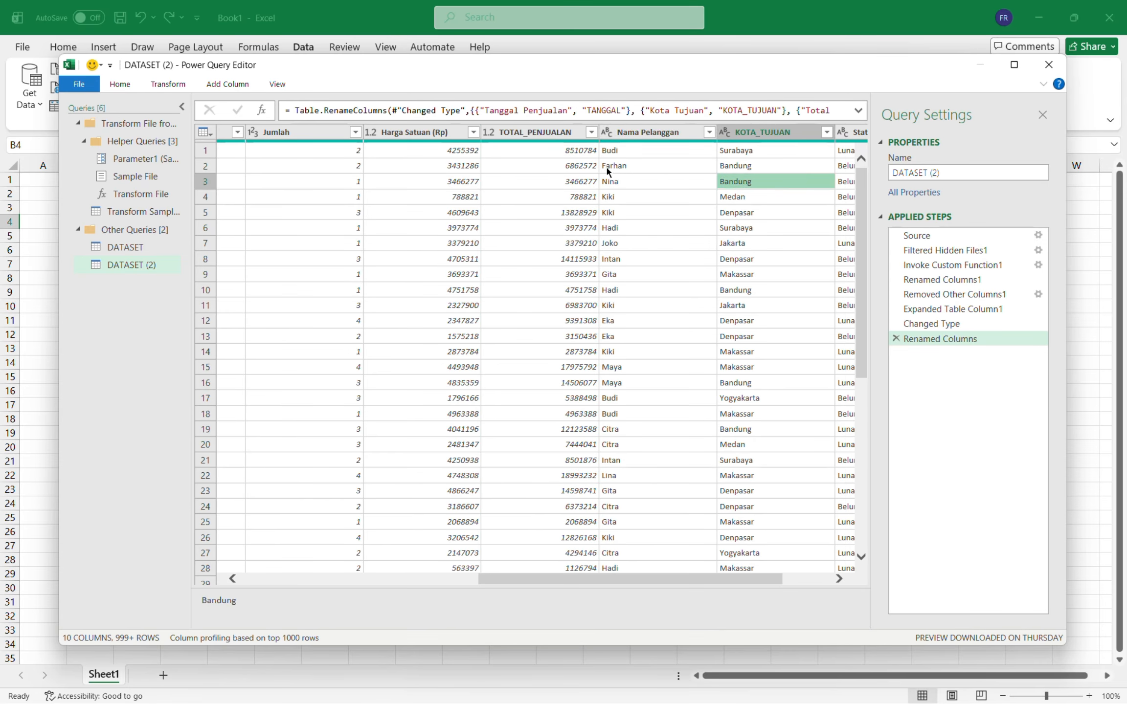
{"action": "left_click", "coordinate": [562, 167]}
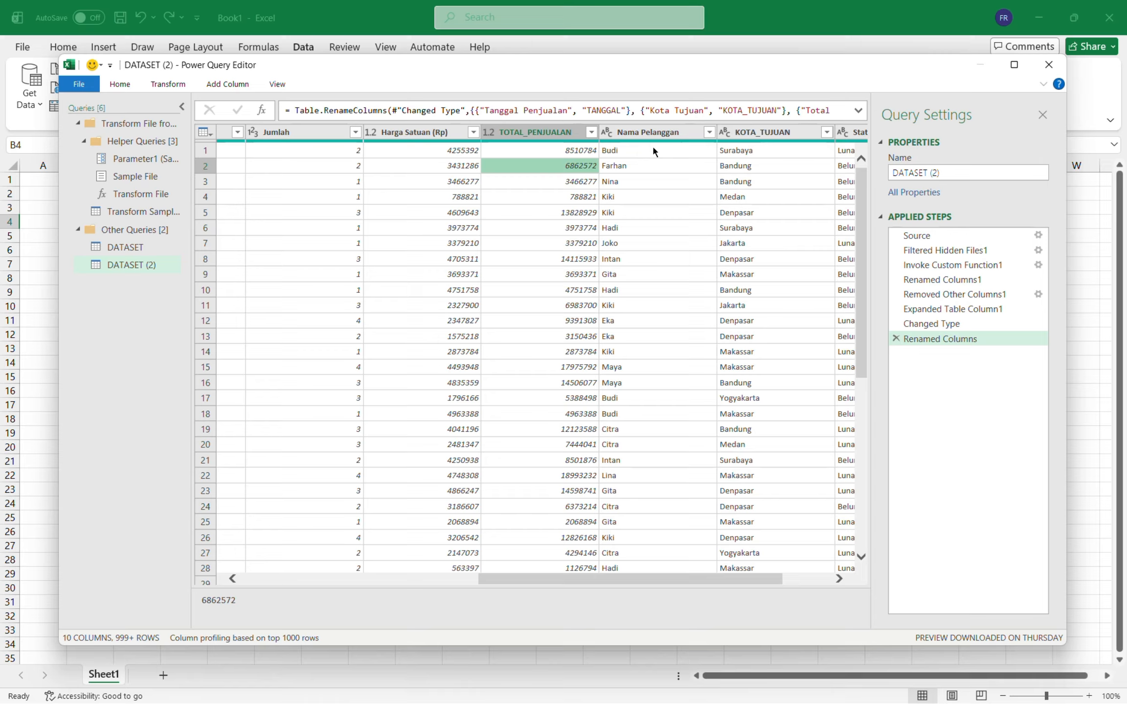
{"action": "double_click", "coordinate": [676, 136]}
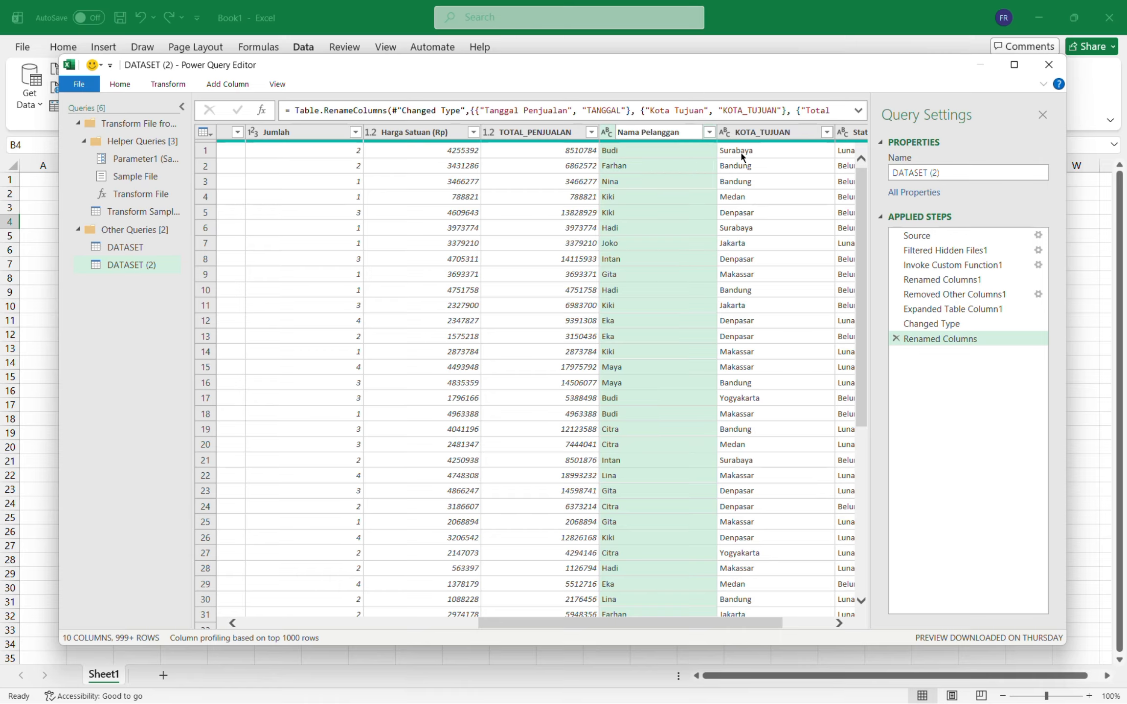
{"action": "left_click", "coordinate": [753, 201]}
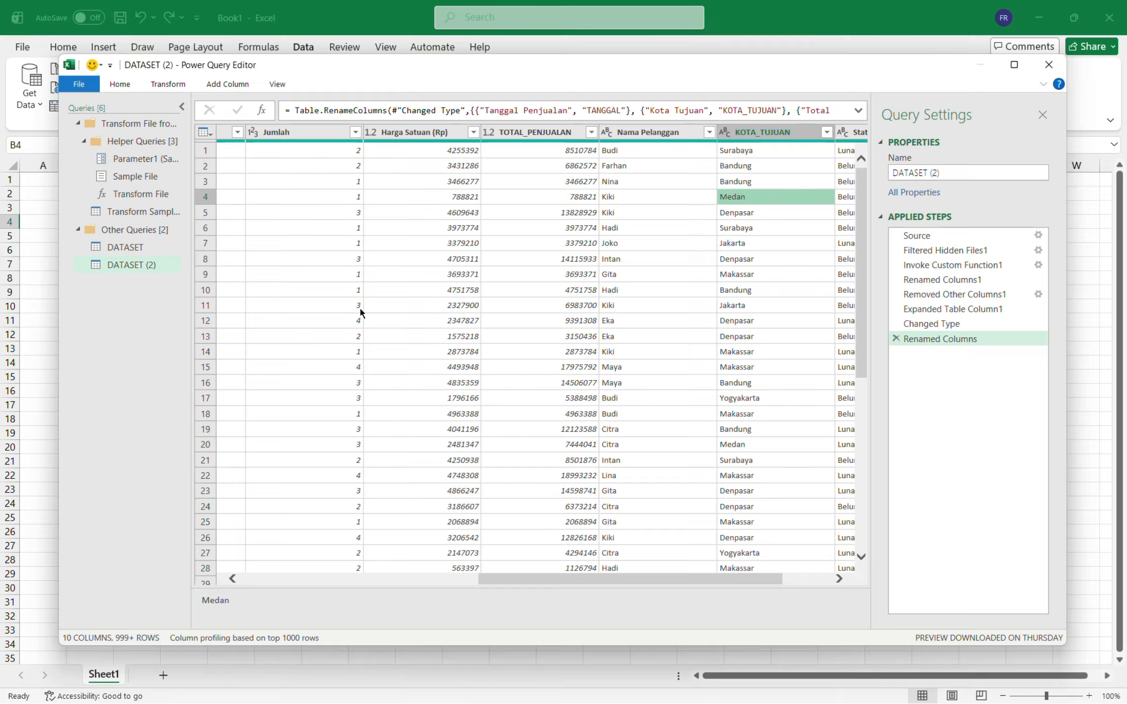
{"action": "left_click", "coordinate": [471, 336]}
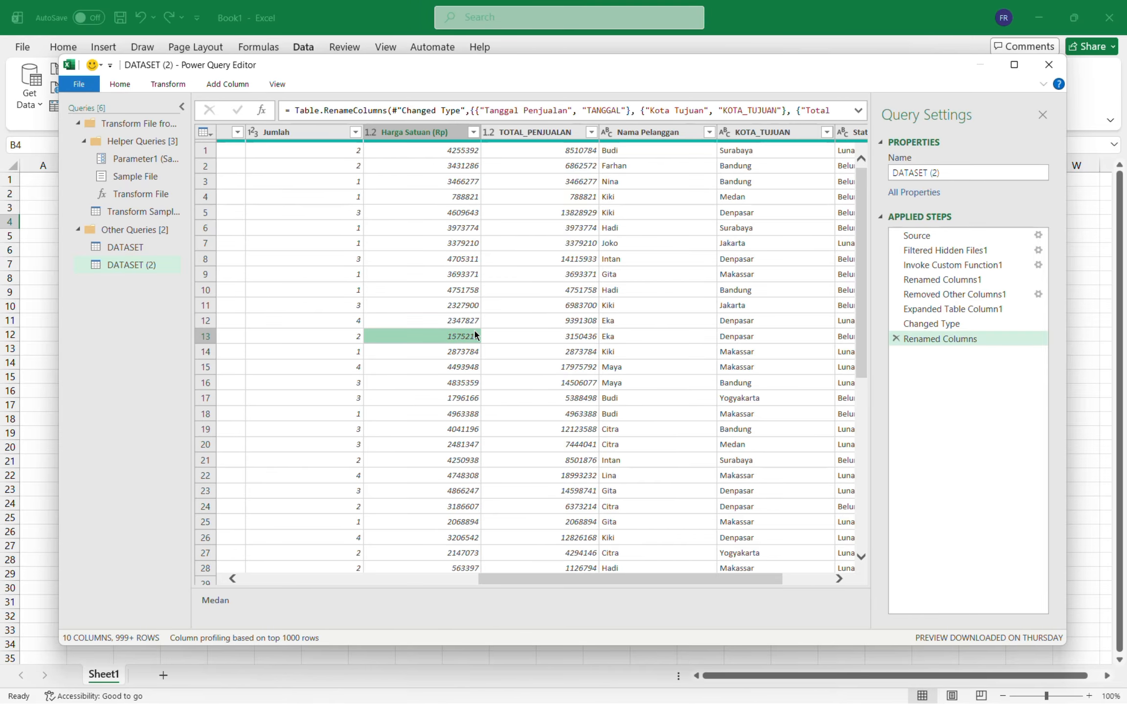
{"action": "left_click", "coordinate": [632, 569]}
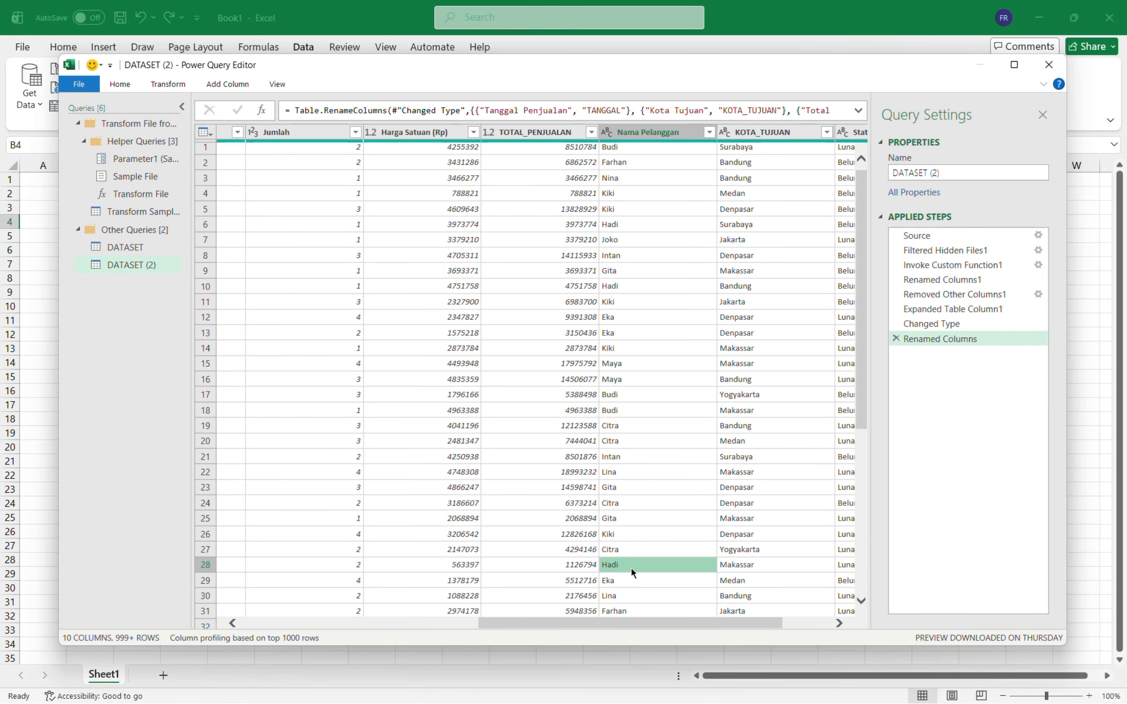
{"action": "left_click", "coordinate": [637, 519]}
Sort the table by the TANGGAL column in ascending order
{"action": "left_click_drag", "start_coordinate": [650, 580], "coordinate": [376, 585]}
{"action": "left_click", "coordinate": [547, 131]}
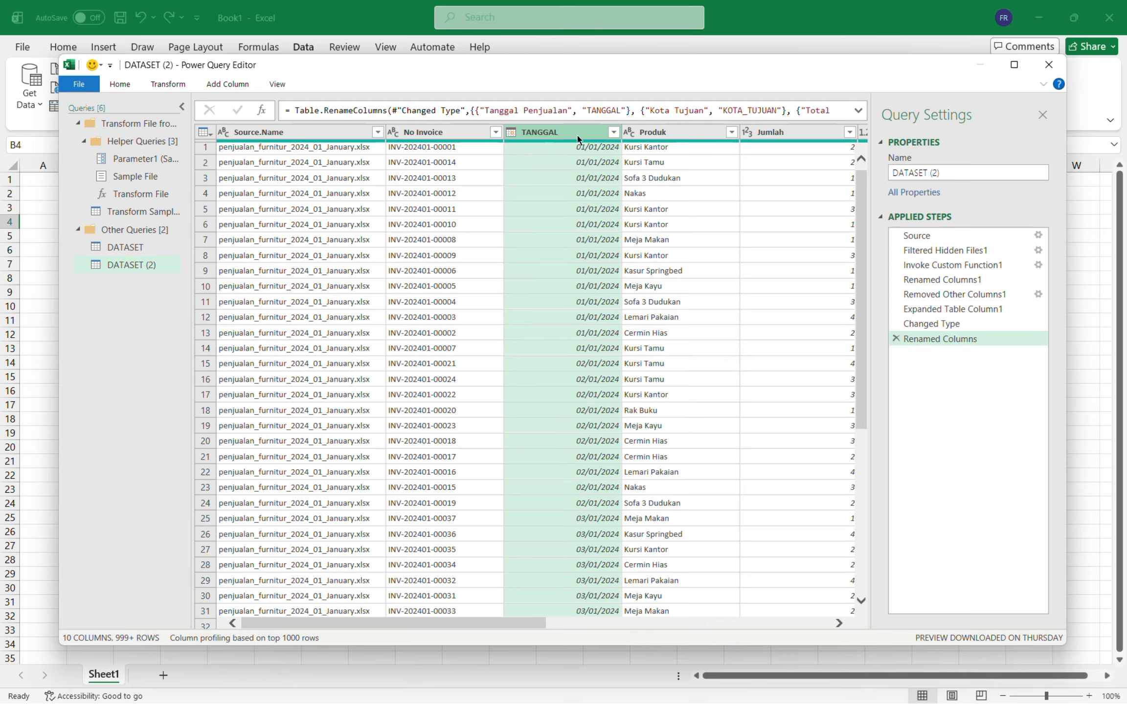
{"action": "left_click", "coordinate": [614, 132]}
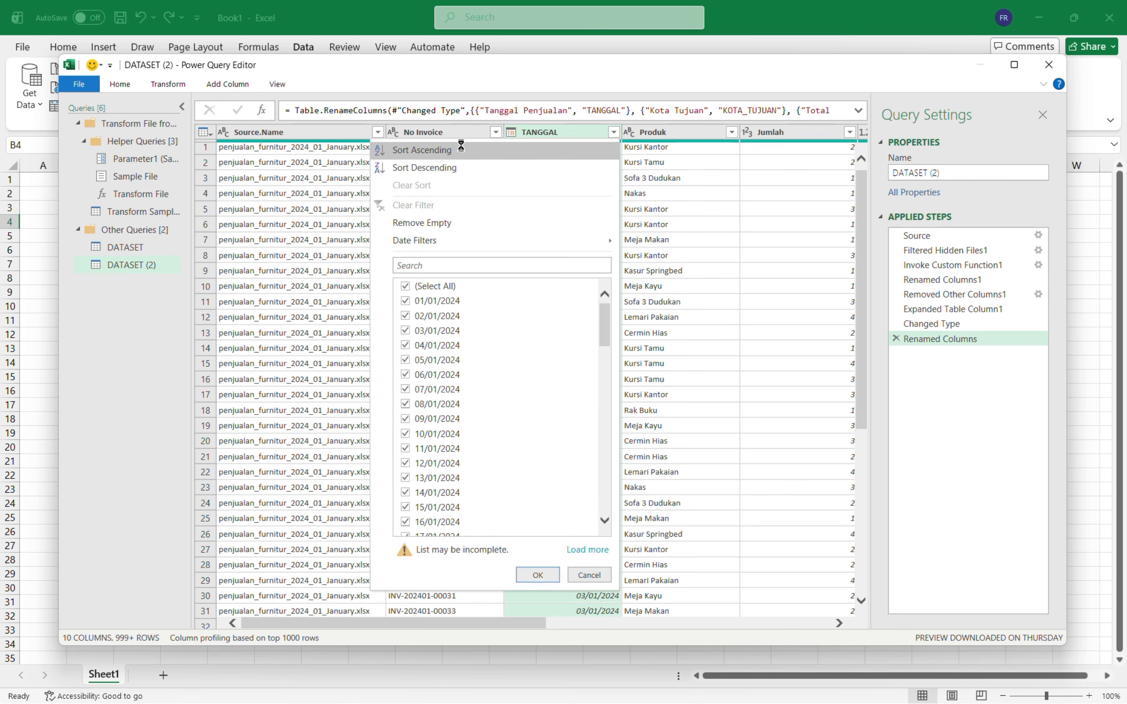
{"action": "left_click", "coordinate": [460, 148]}
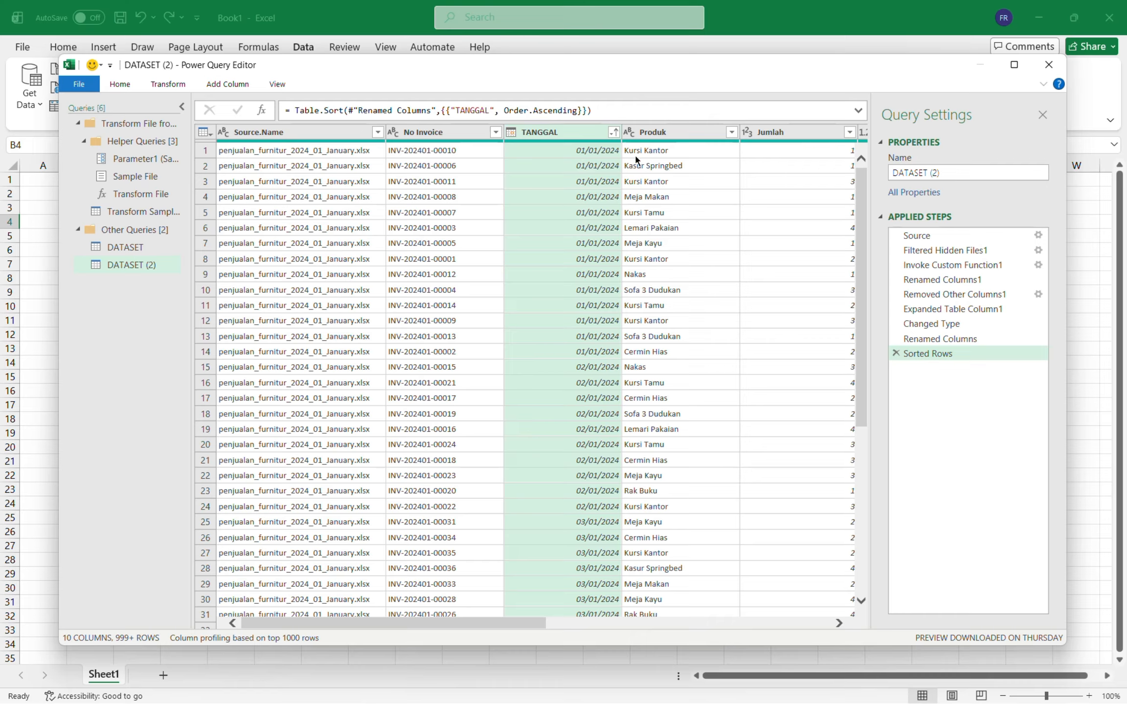
Add a new column with the name of the month extracted from the TANGGAL dates
{"action": "left_click", "coordinate": [592, 165]}
{"action": "left_click", "coordinate": [561, 148]}
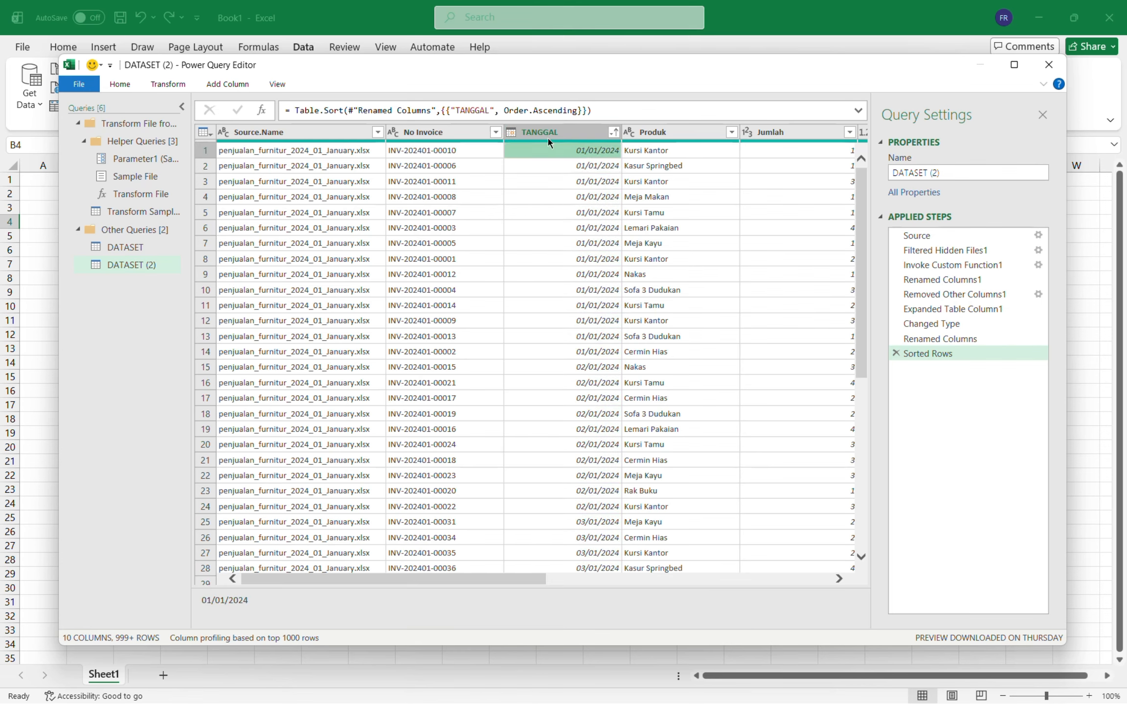
{"action": "left_click", "coordinate": [226, 84]}
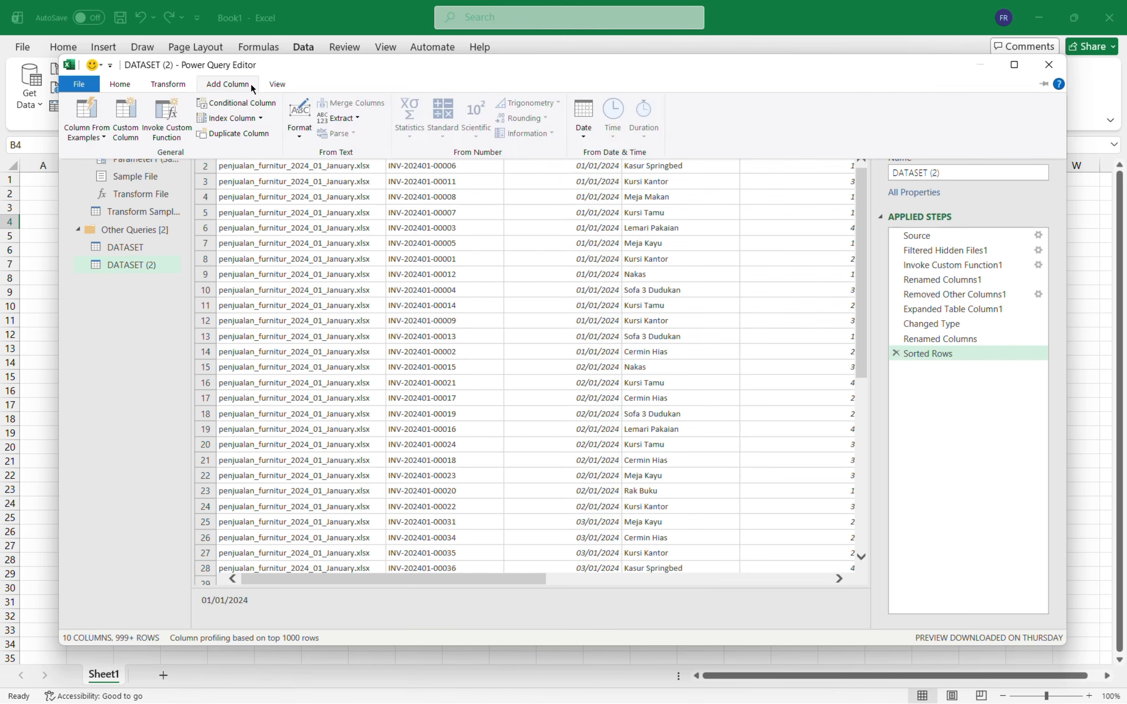
{"action": "left_click", "coordinate": [583, 120]}
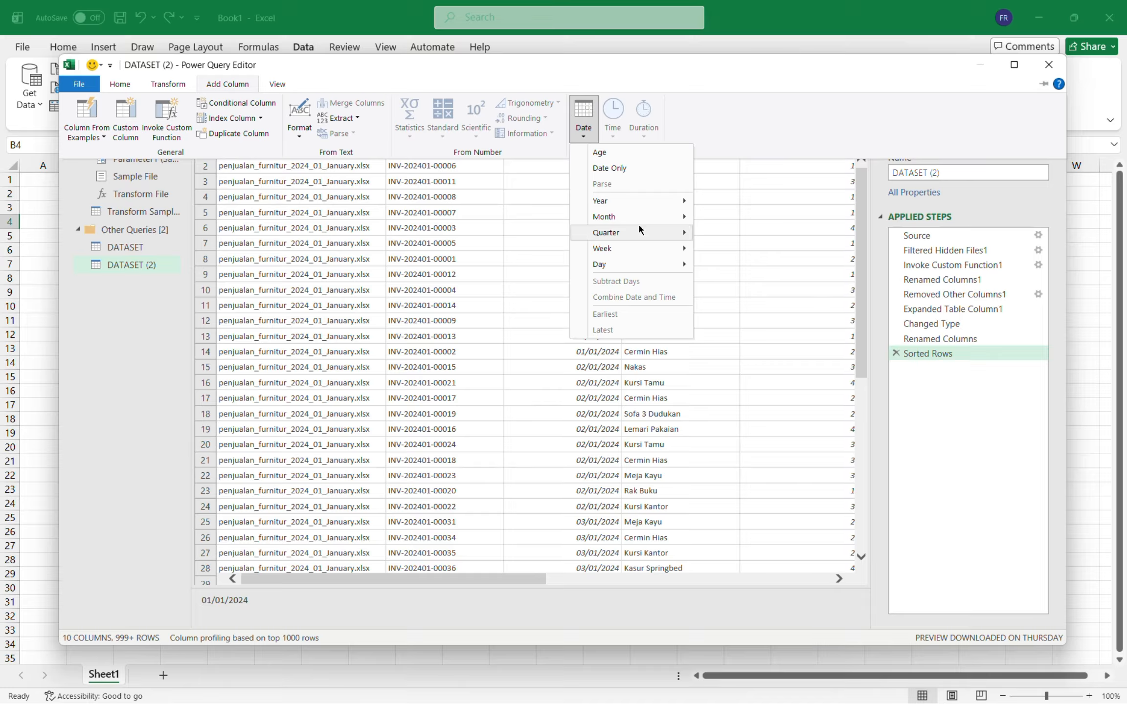
{"action": "mouse_move", "coordinate": [639, 218]}
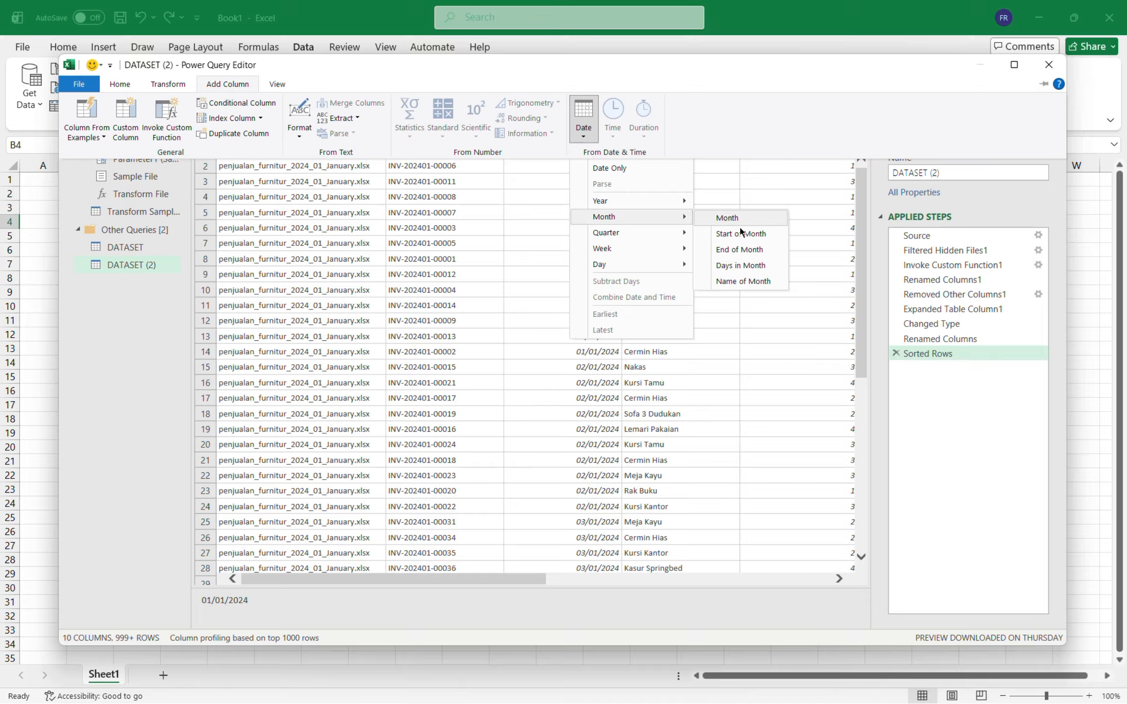
{"action": "left_click", "coordinate": [767, 282]}
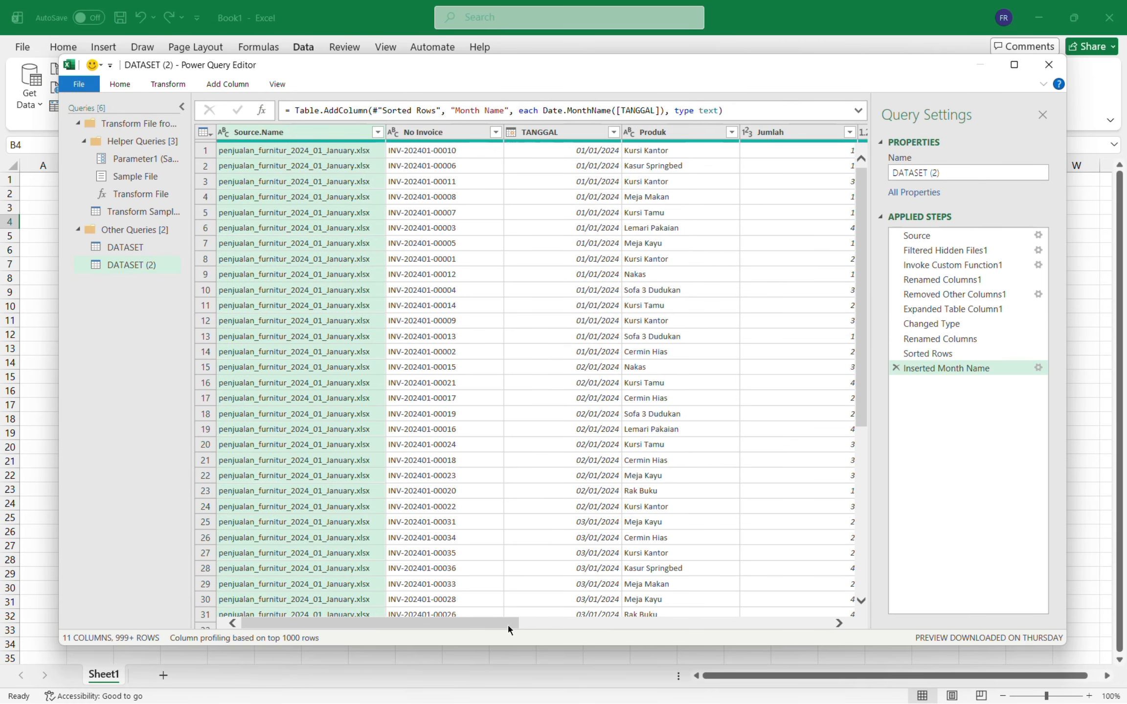
Rename the Month Name column as BULAN
{"action": "left_click_drag", "start_coordinate": [507, 623], "coordinate": [819, 624]}
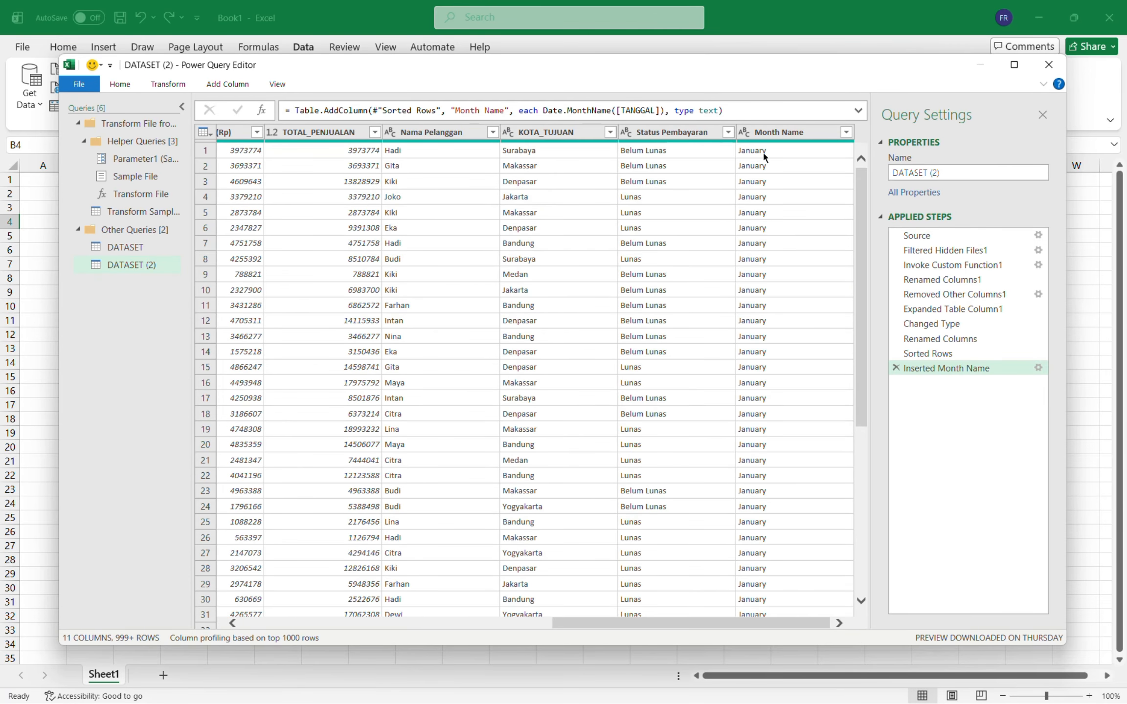
{"action": "double_click", "coordinate": [795, 132]}
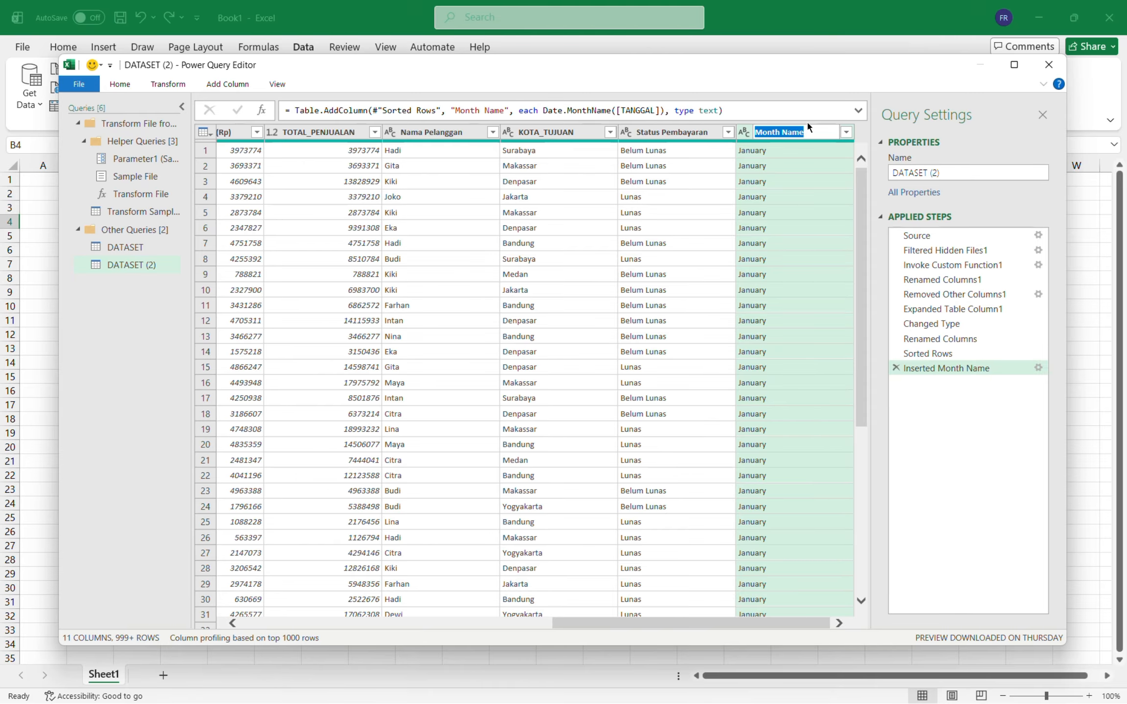
{"action": "type", "text": "BULAN"}
{"action": "key", "text": "Return"}
{"action": "left_click", "coordinate": [786, 196]}
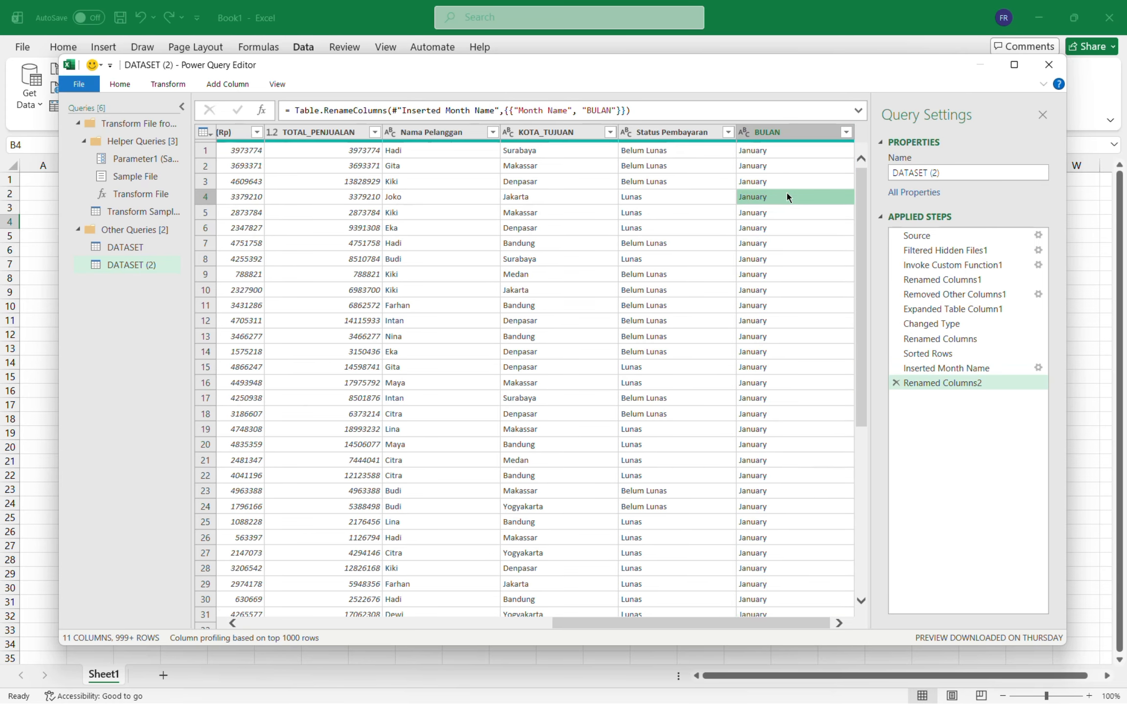
{"action": "left_click", "coordinate": [777, 152]}
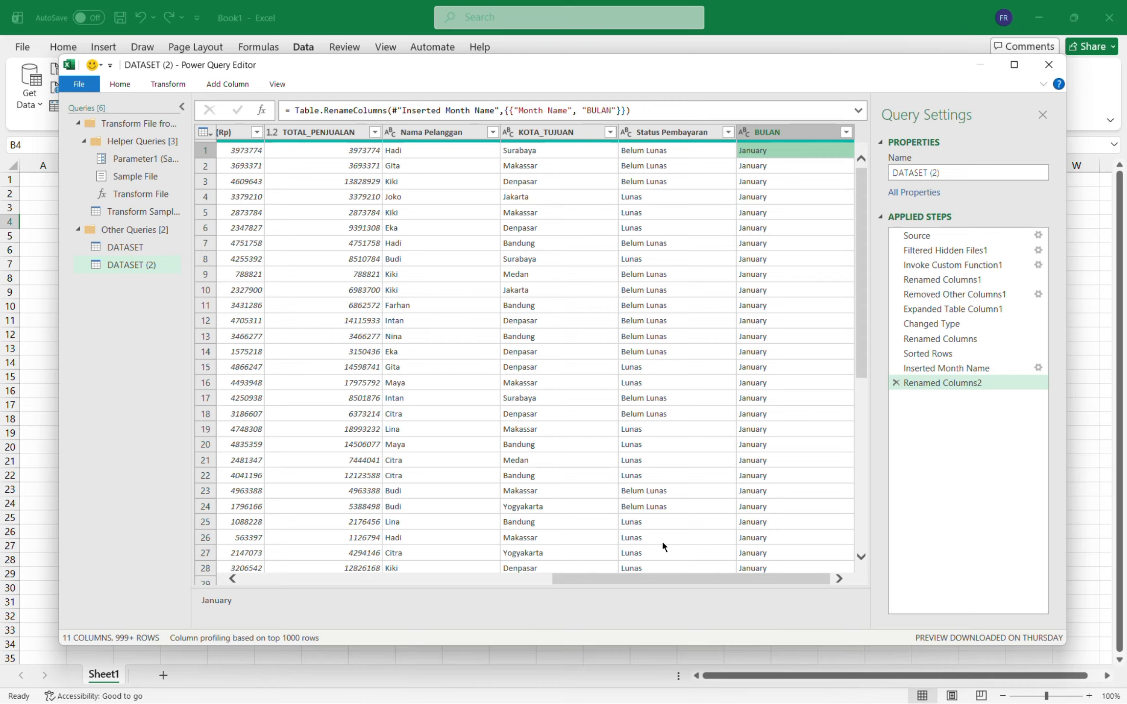
Start a basic Group By on the BULAN column and name the new column TOTAL_PENJUALAN_BULANAN
{"action": "left_click", "coordinate": [484, 30]}
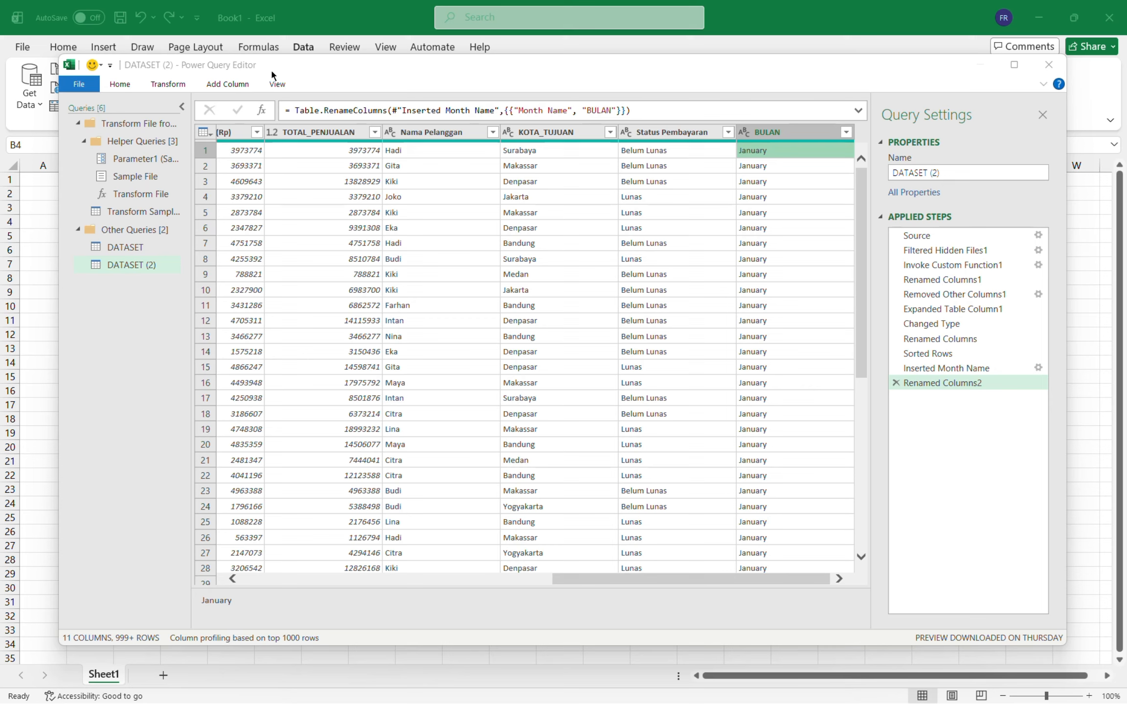
{"action": "left_click", "coordinate": [130, 80]}
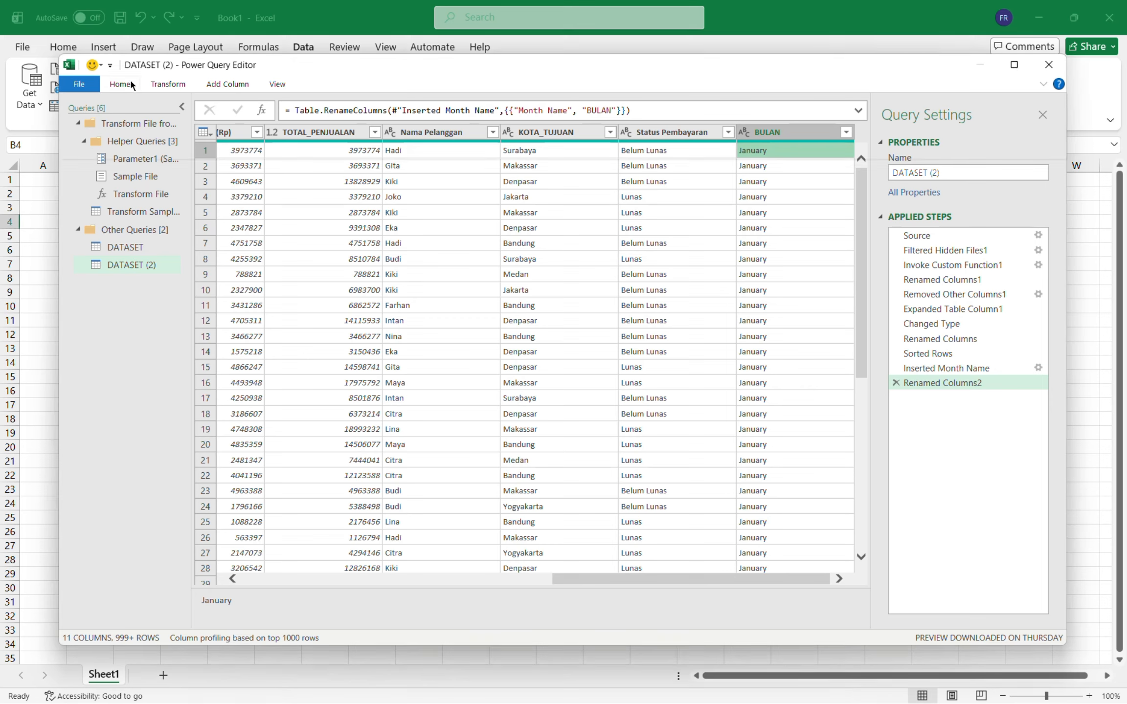
{"action": "left_click", "coordinate": [130, 78]}
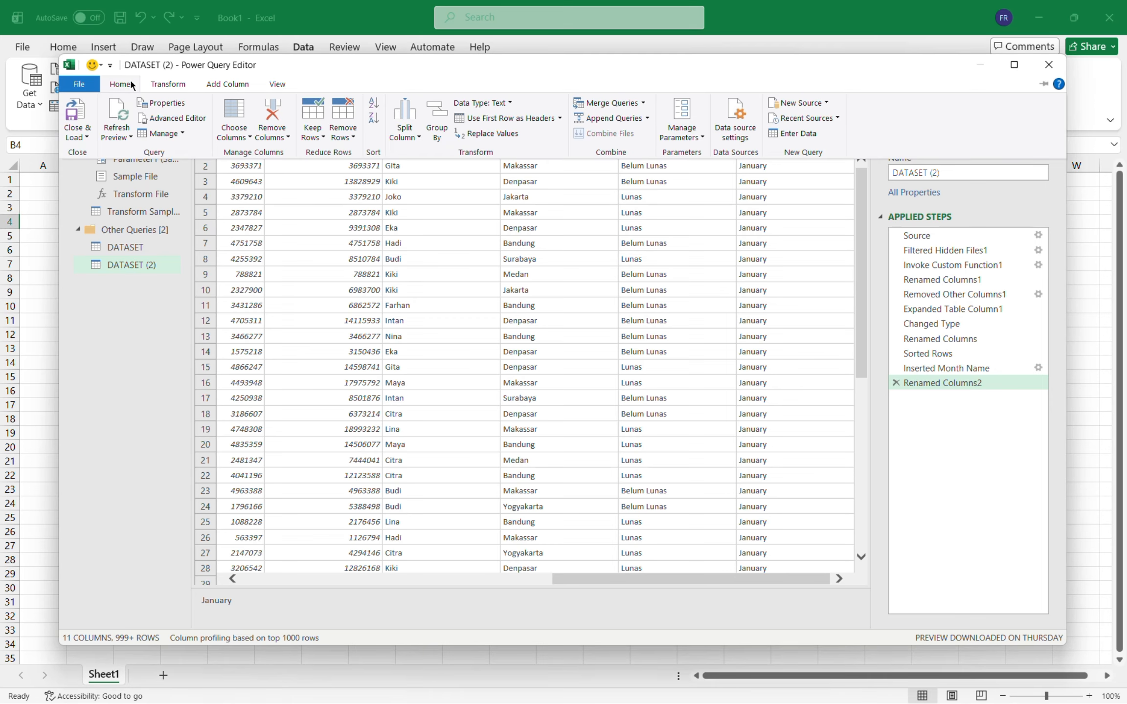
{"action": "left_click", "coordinate": [447, 115]}
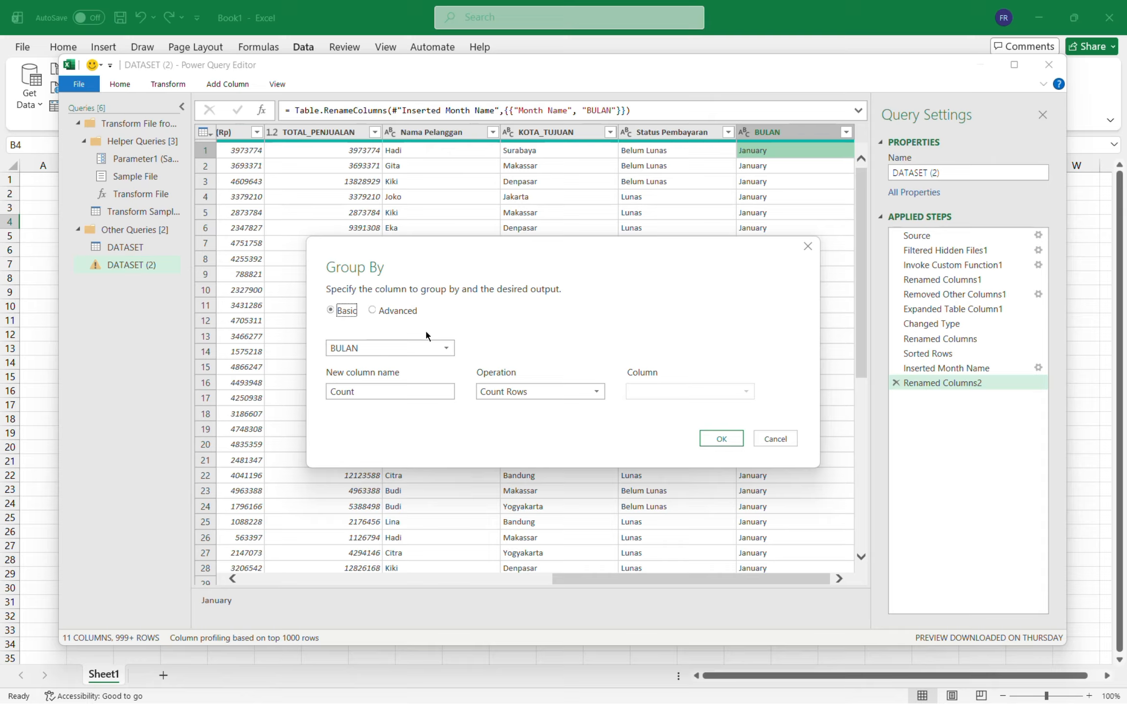
{"action": "left_click", "coordinate": [423, 349]}
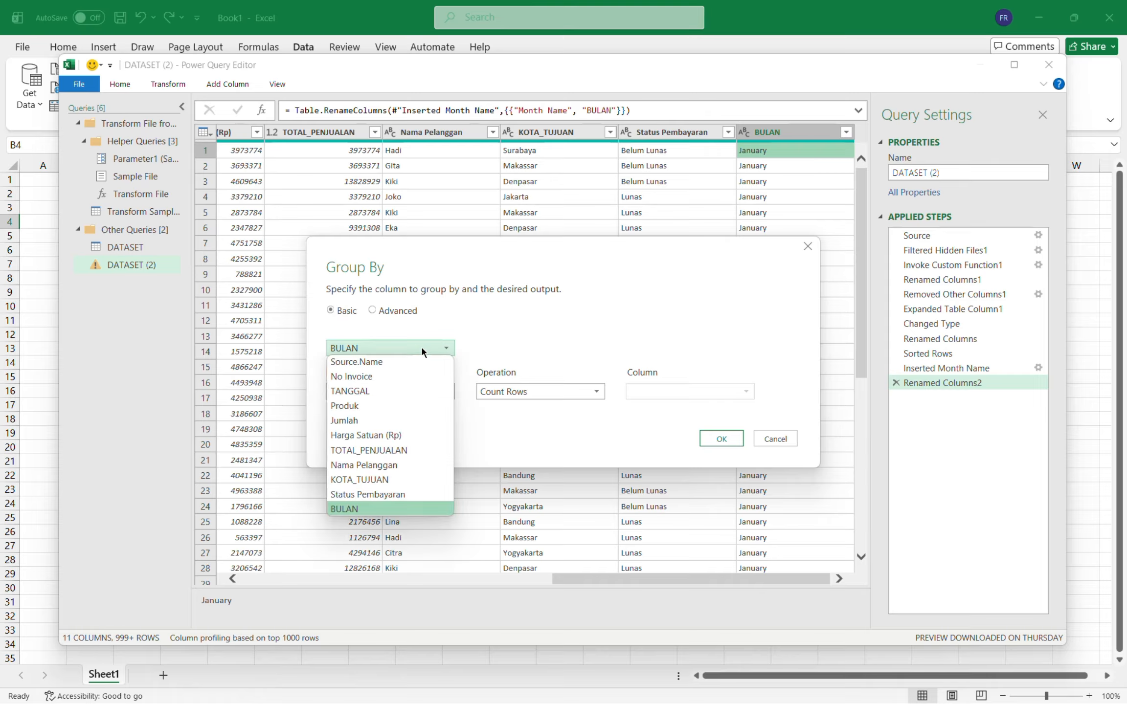
{"action": "left_click", "coordinate": [363, 508]}
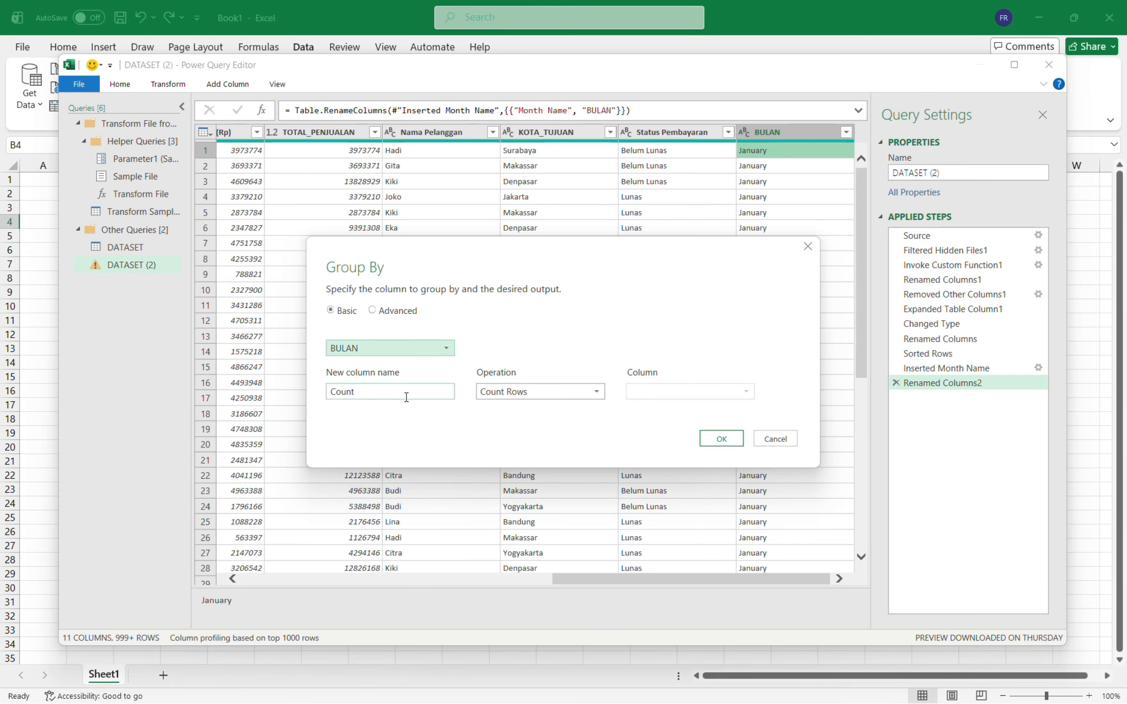
{"action": "left_click", "coordinate": [406, 397]}
{"action": "double_click", "coordinate": [399, 397]}
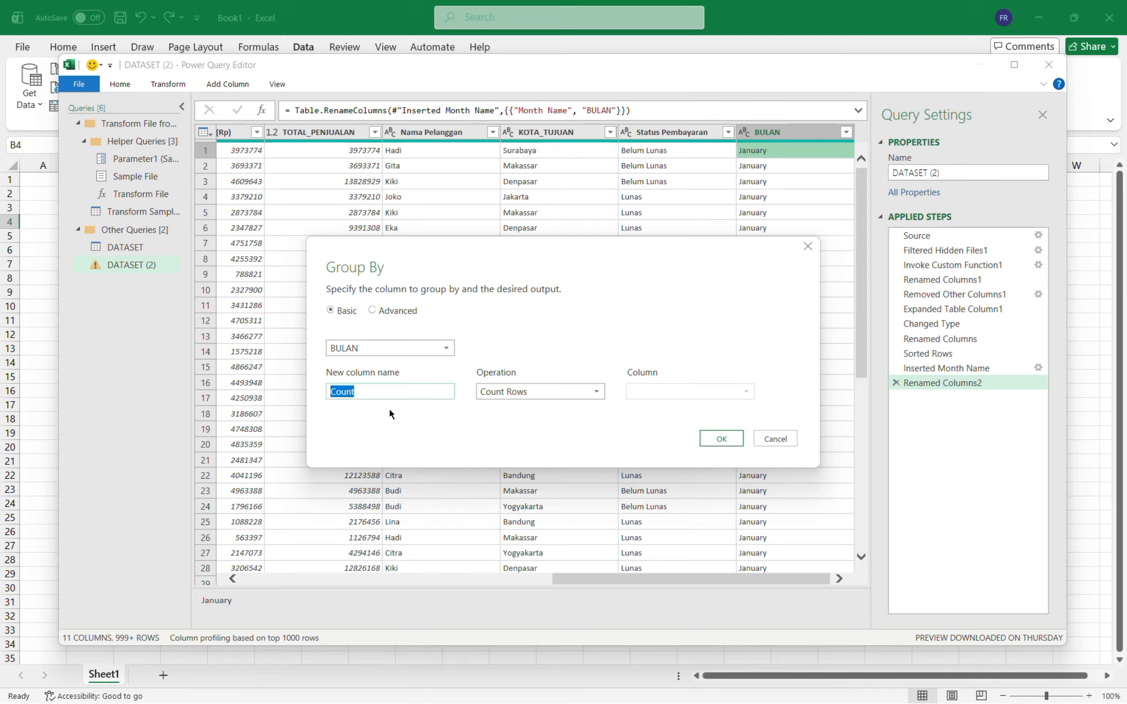
{"action": "type", "text": "TOTAL_PENJUALAN_BULANAN"}
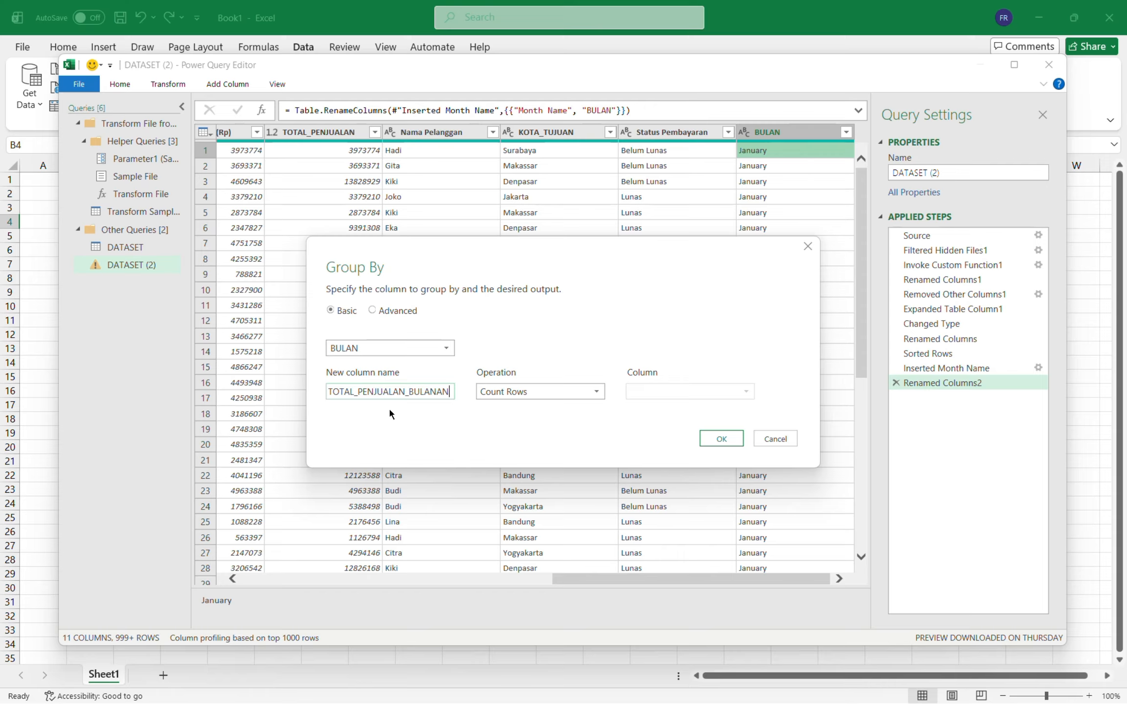
Set the grouping to Sum of the TOTAL_PENJUALAN column and apply it
{"action": "left_click", "coordinate": [541, 394]}
{"action": "left_click", "coordinate": [533, 408]}
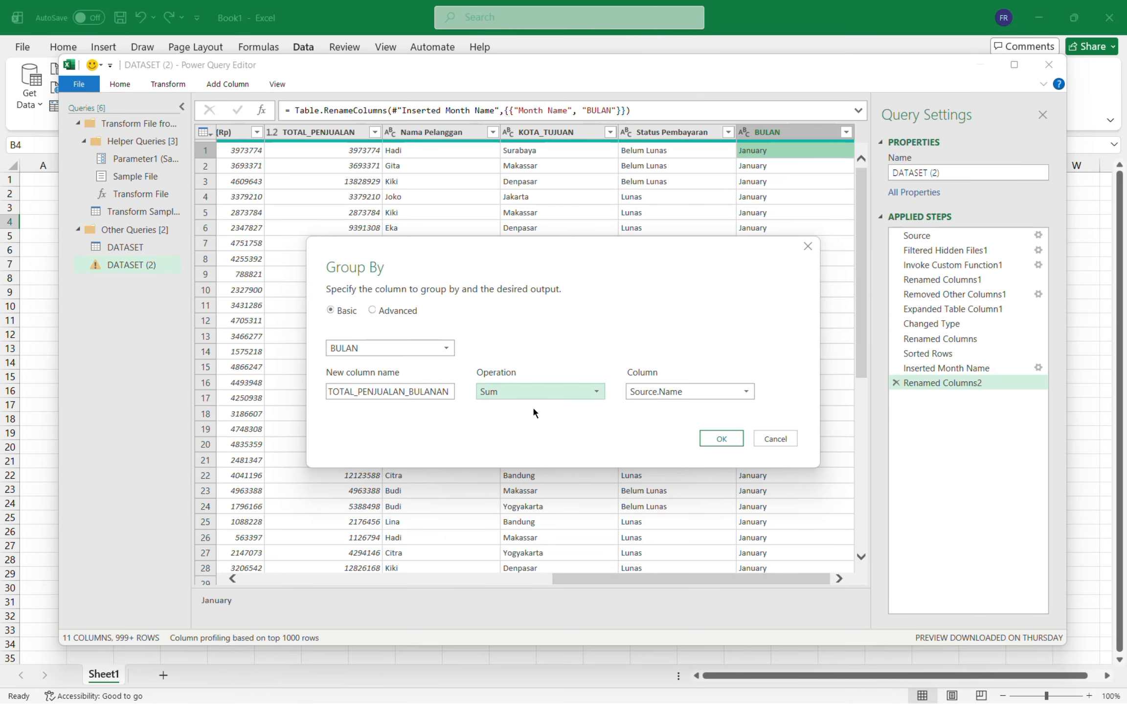
{"action": "left_click", "coordinate": [716, 392]}
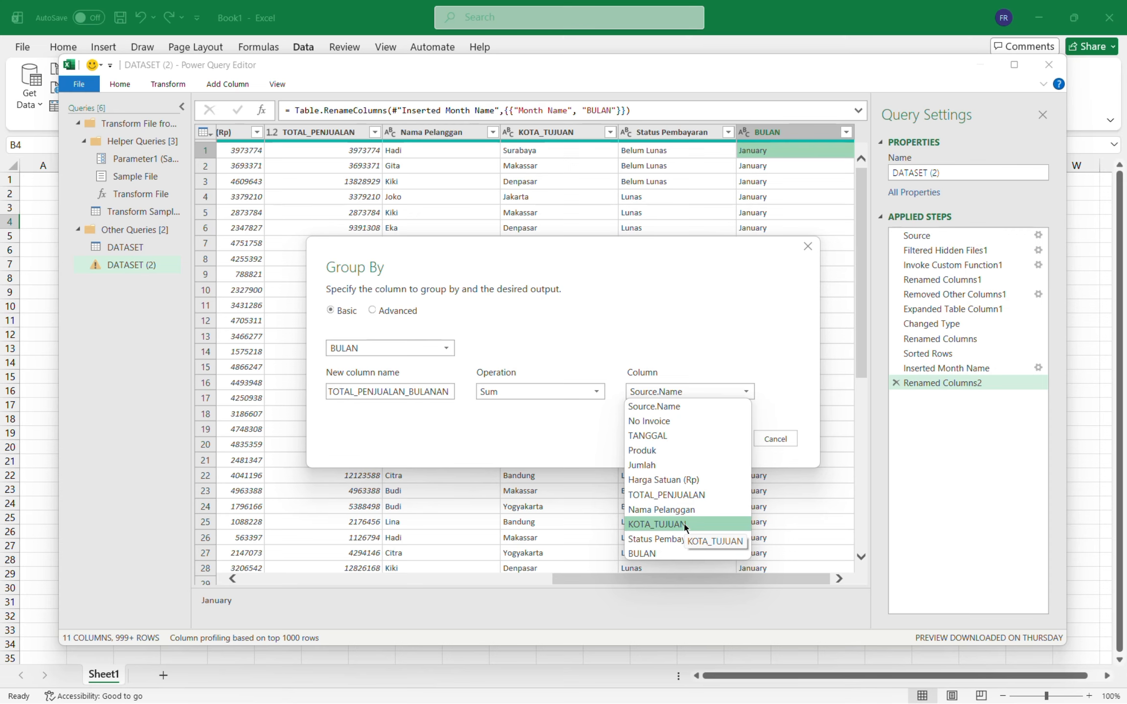
{"action": "left_click", "coordinate": [689, 494]}
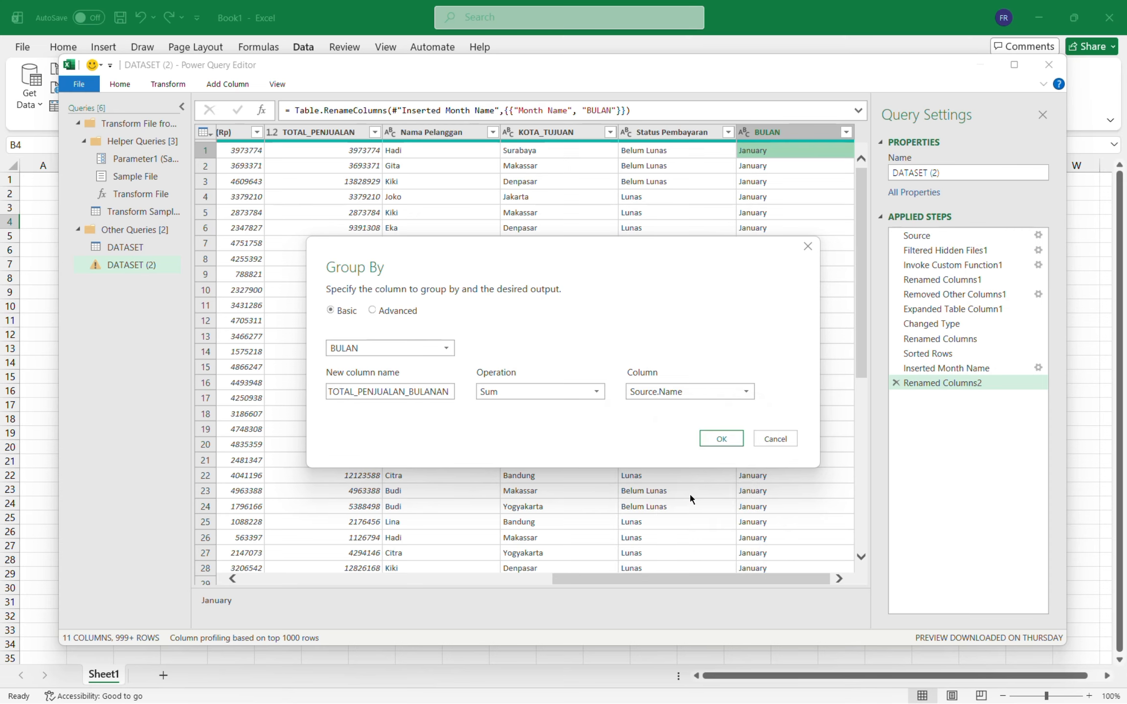
{"action": "left_click", "coordinate": [720, 439]}
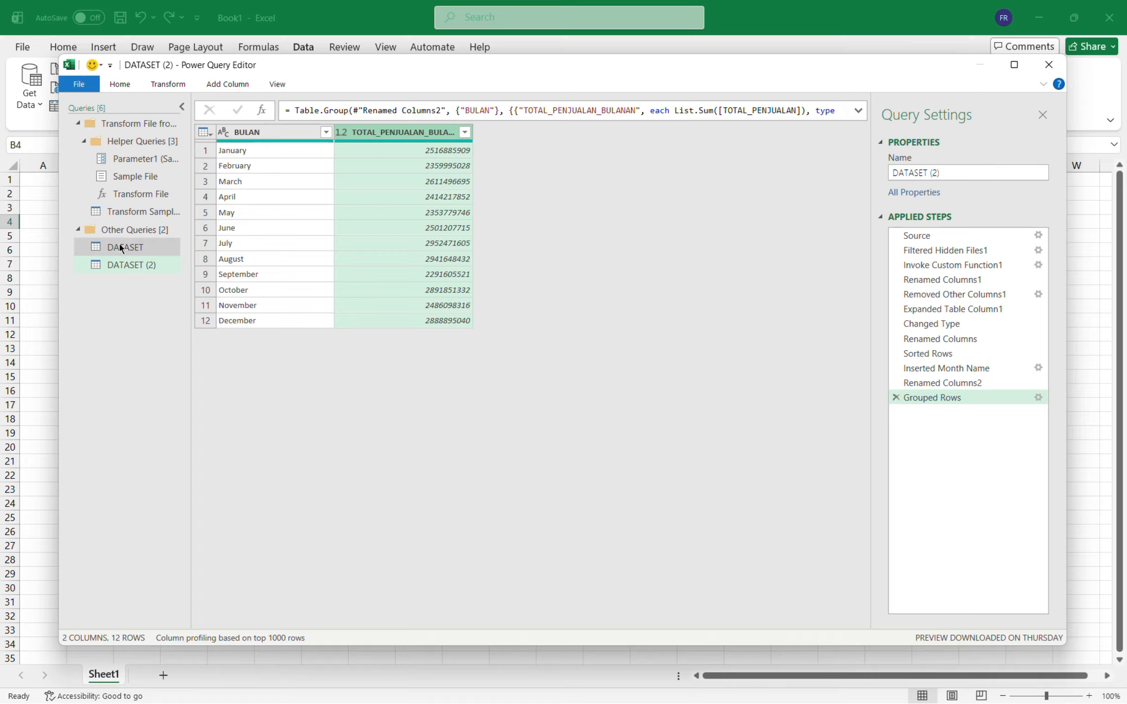
Rename the DATASET (2) query as PENJUALAN BULANAN
{"action": "double_click", "coordinate": [131, 265]}
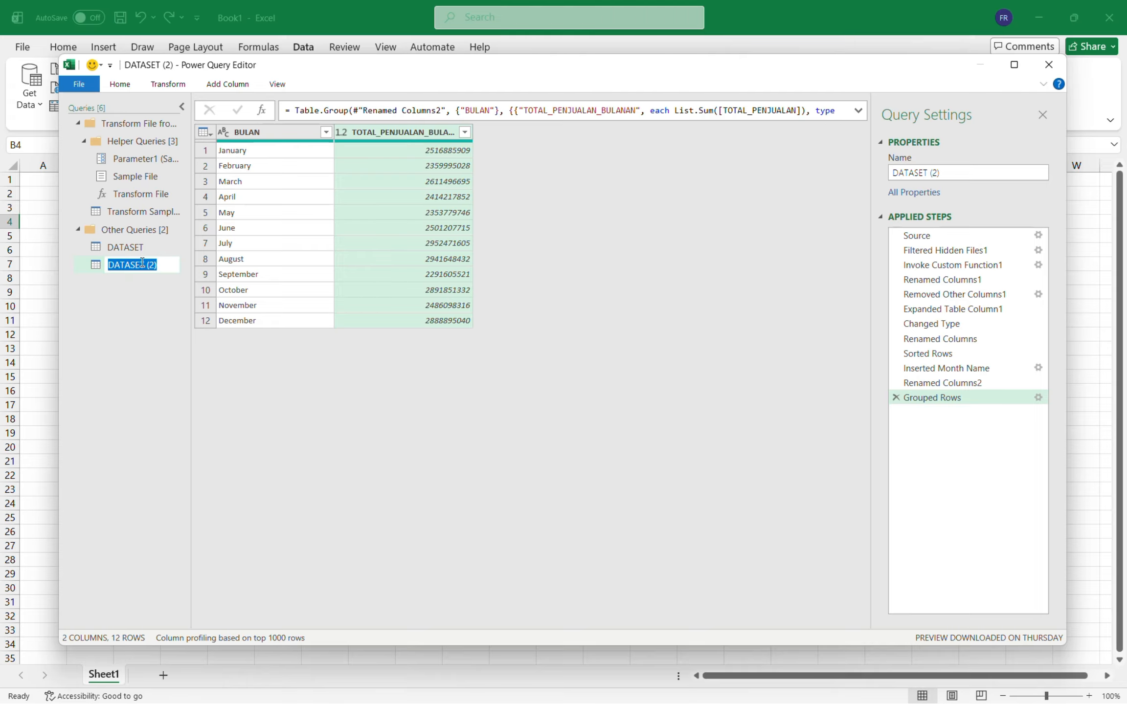
{"action": "type", "text": "PENJUALA"}
{"action": "type", "text": "N "}
{"action": "type", "text": "BU"}
{"action": "type", "text": "LANAN"}
{"action": "key", "text": "Return"}
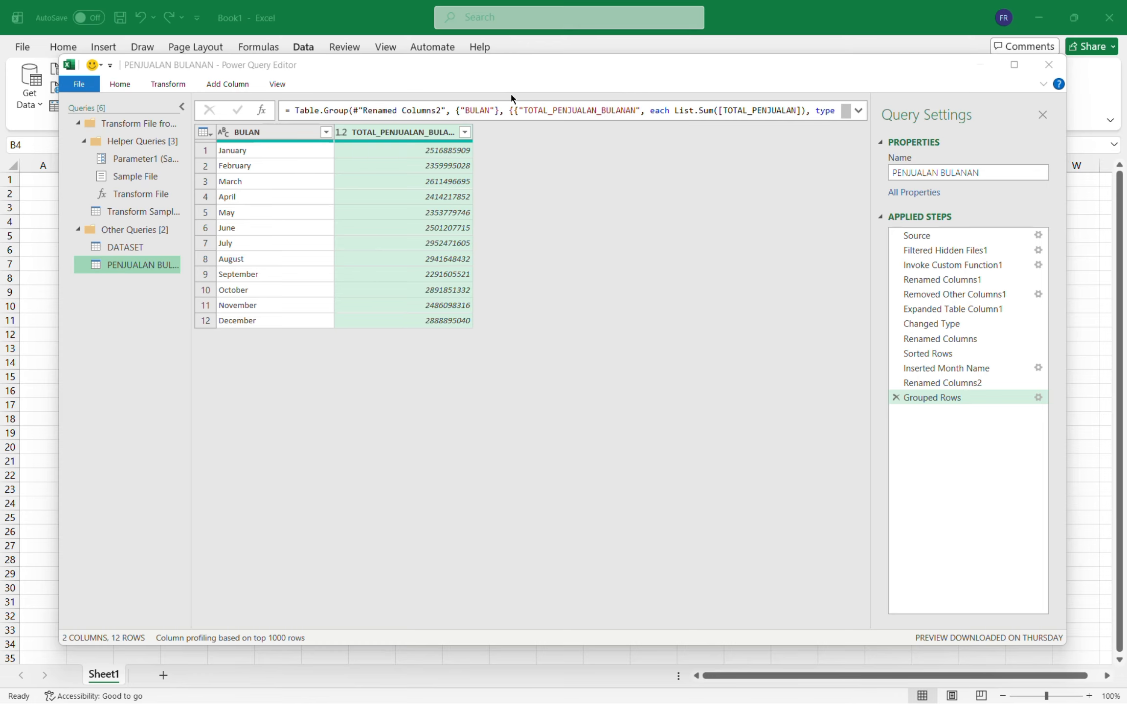
Duplicate the DATASET query and rename the copy as PENJUALAN PER KOTA
{"action": "left_click", "coordinate": [147, 248]}
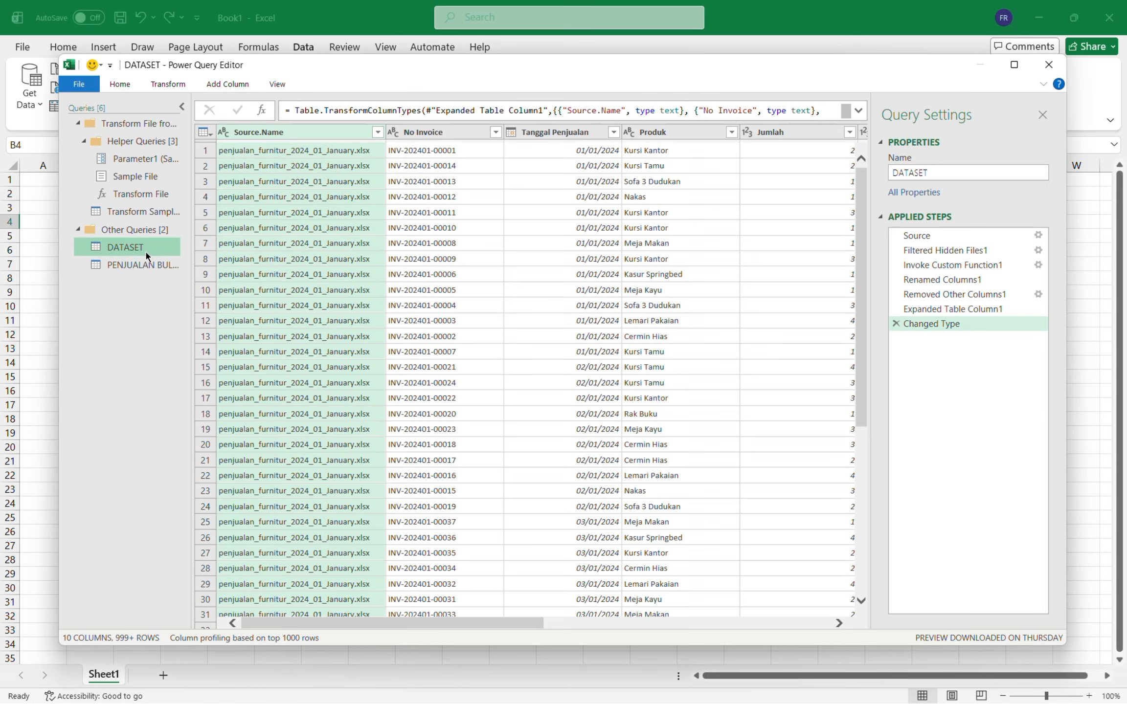
{"action": "right_click", "coordinate": [150, 249]}
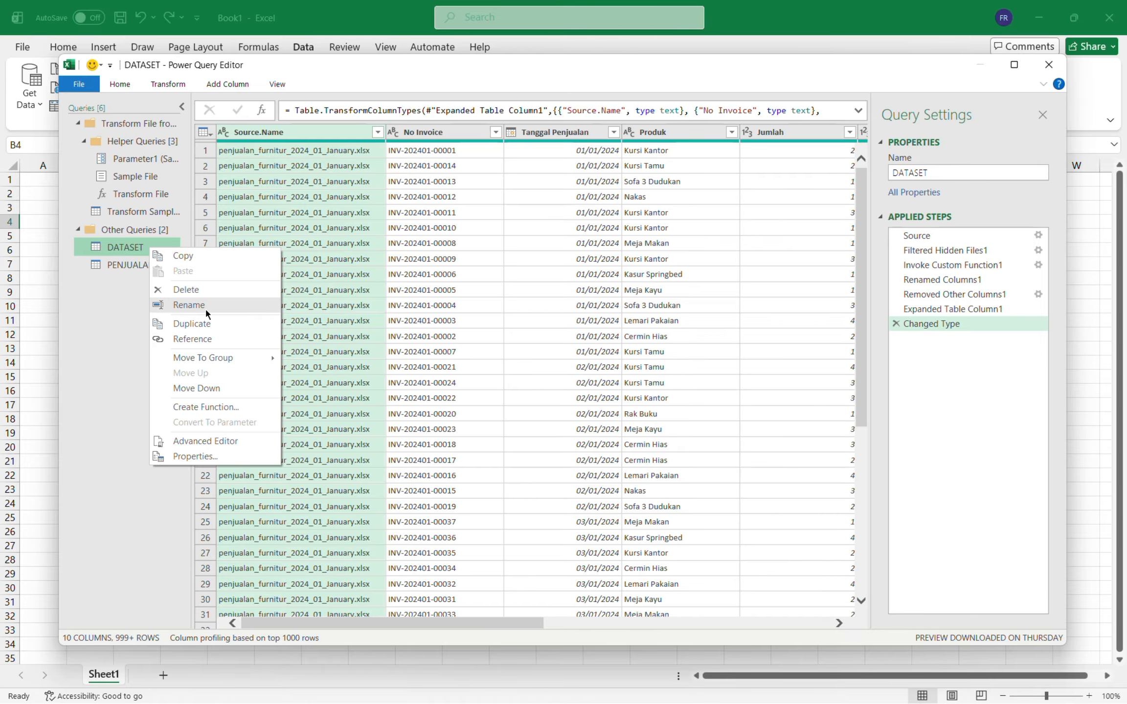
{"action": "left_click", "coordinate": [192, 323]}
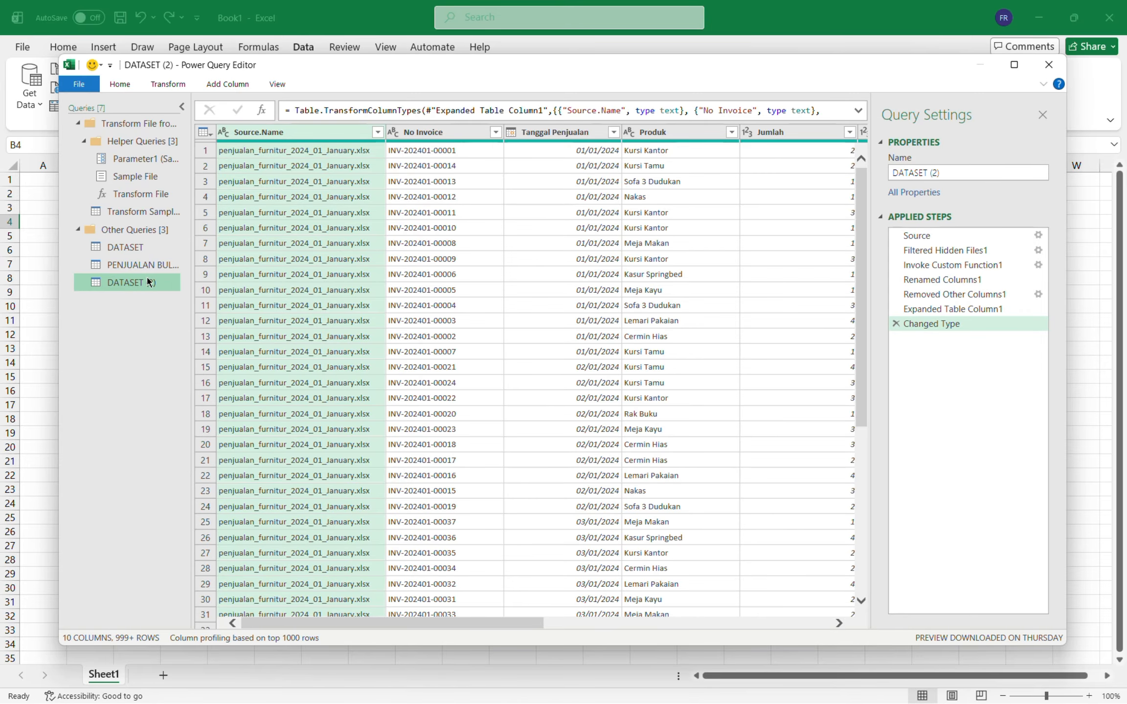
{"action": "double_click", "coordinate": [153, 280]}
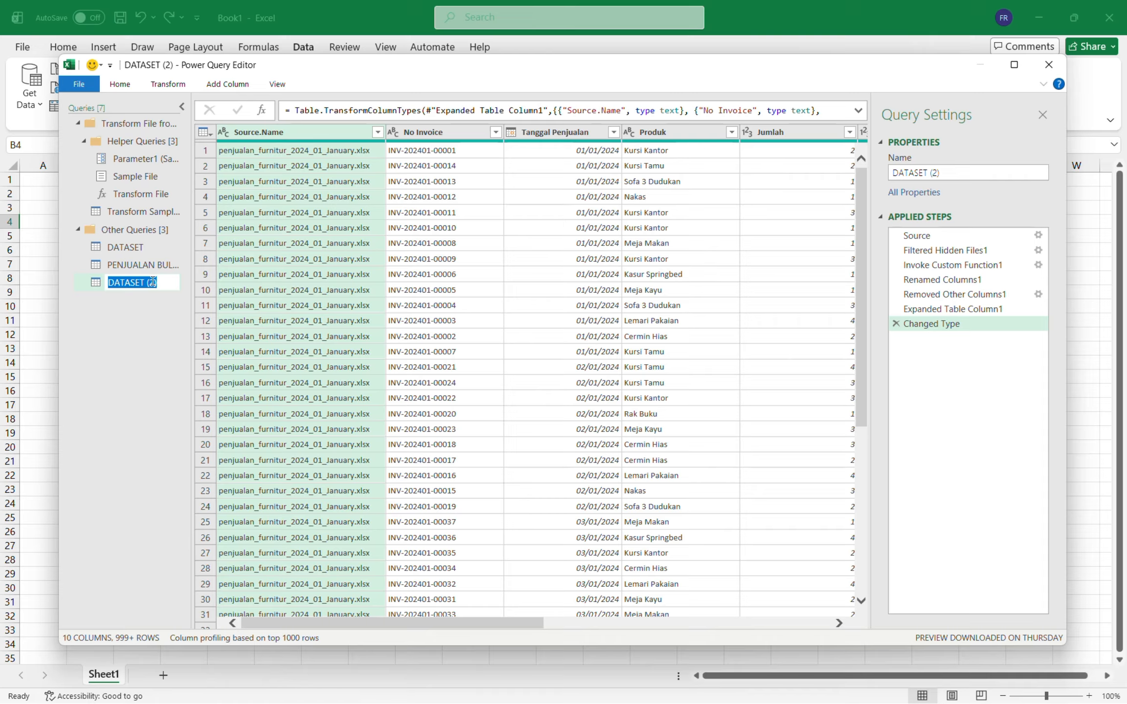
{"action": "type", "text": "PENJU"}
{"action": "type", "text": "ALA"}
{"action": "type", "text": "N PER"}
{"action": "type", "text": " KOTA"}
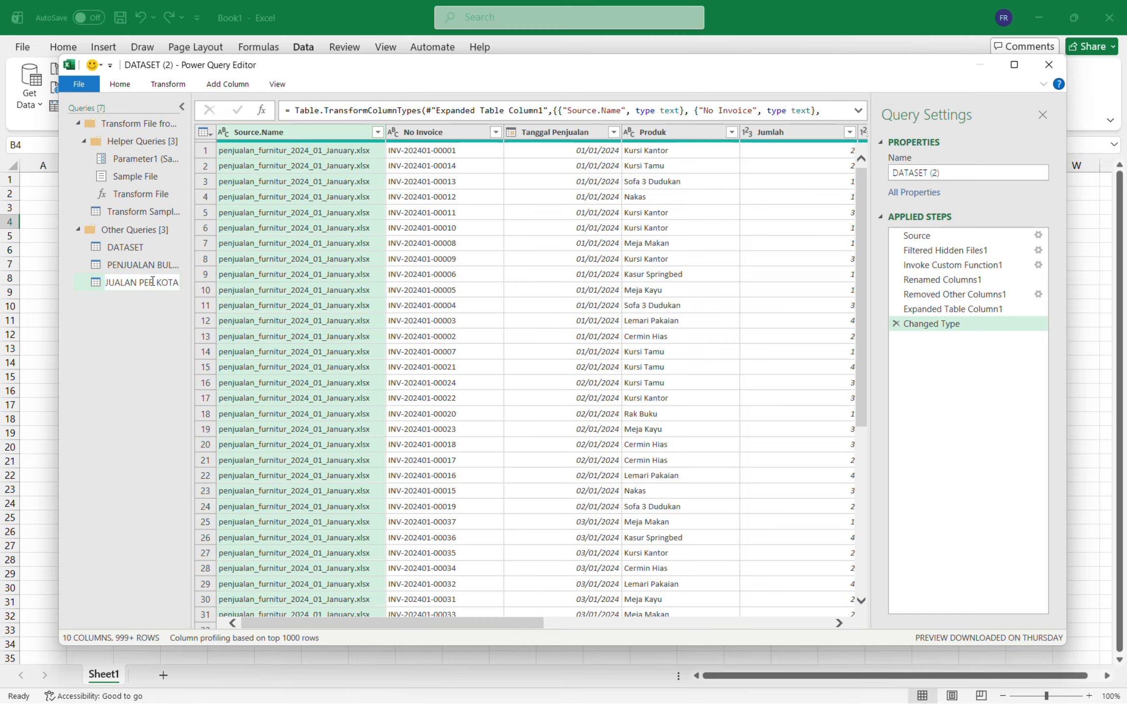
{"action": "key", "text": "Return"}
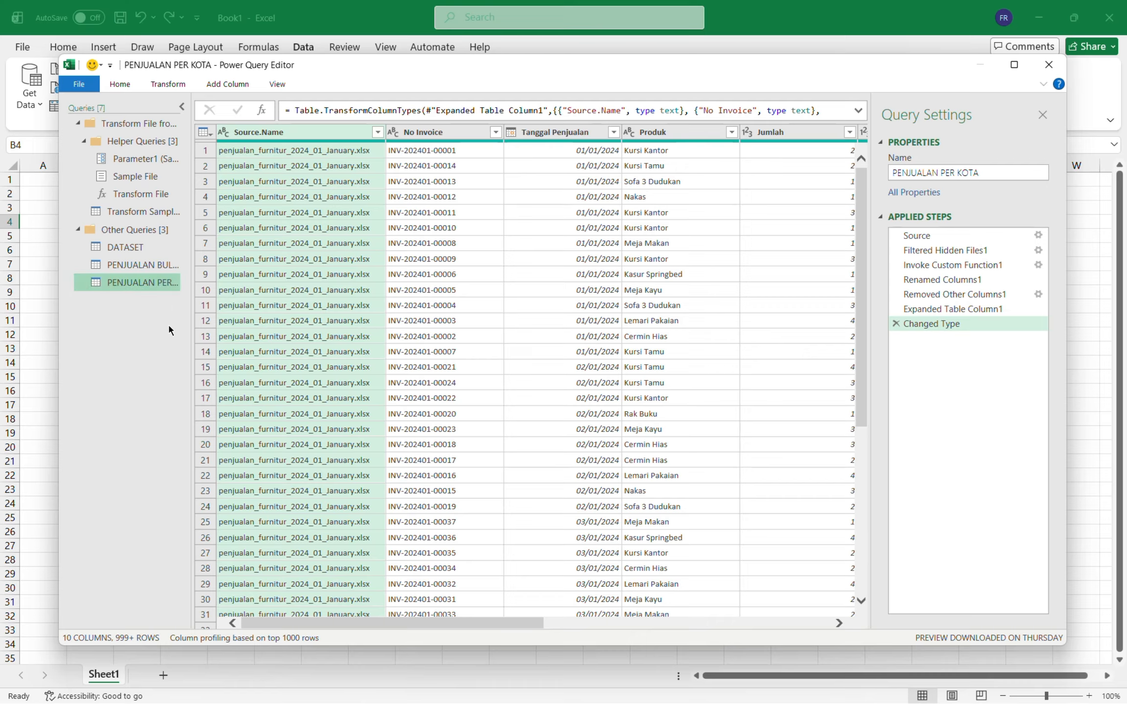
Start a basic Group By on the Kota Tujuan column and name the new column TOTAL_PENJUALAN_KOTA
{"action": "left_click", "coordinate": [120, 85]}
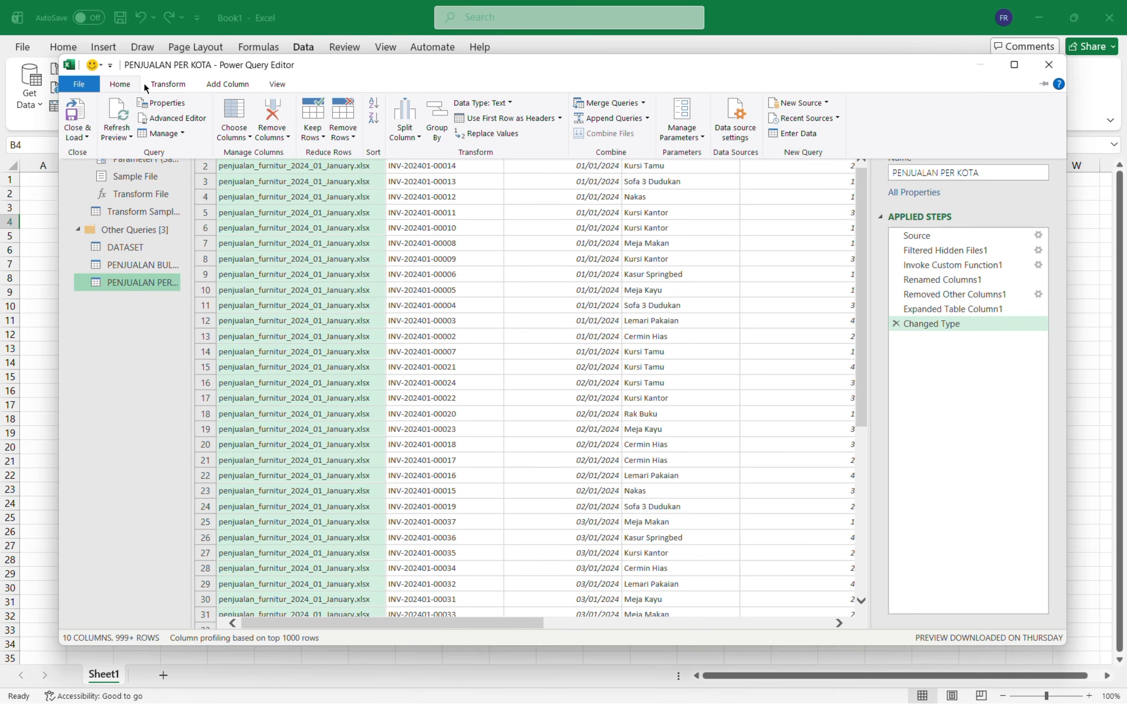
{"action": "left_click", "coordinate": [435, 119]}
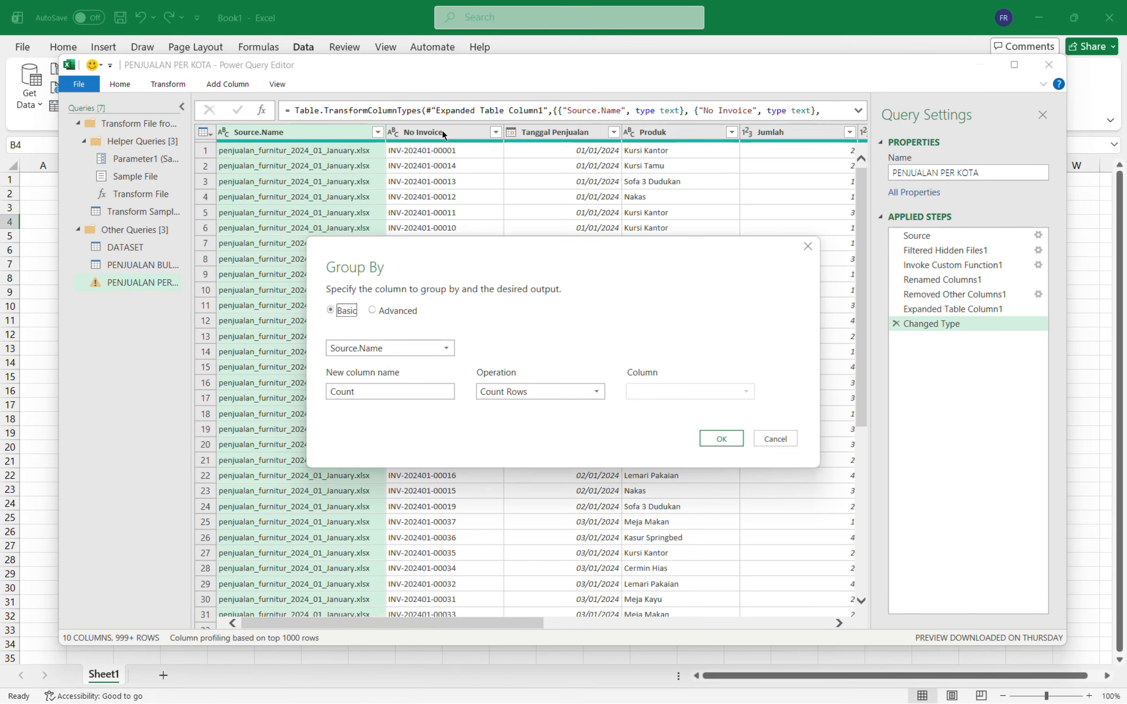
{"action": "left_click", "coordinate": [404, 350]}
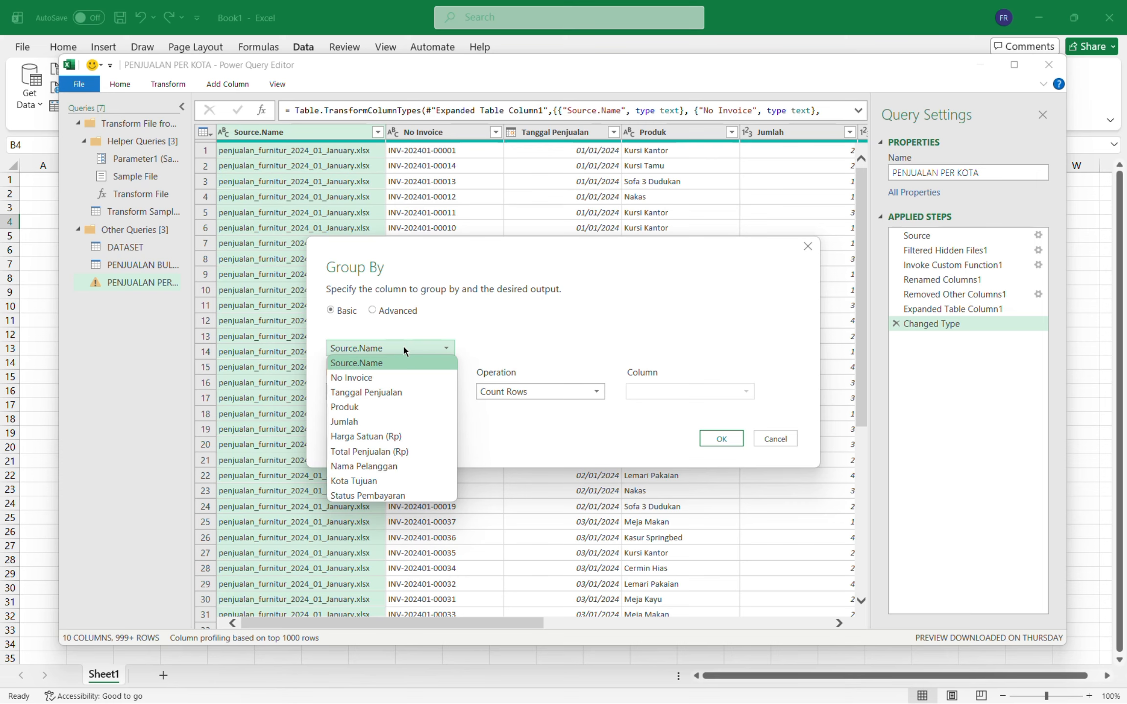
{"action": "left_click", "coordinate": [360, 481]}
{"action": "left_click", "coordinate": [408, 389]}
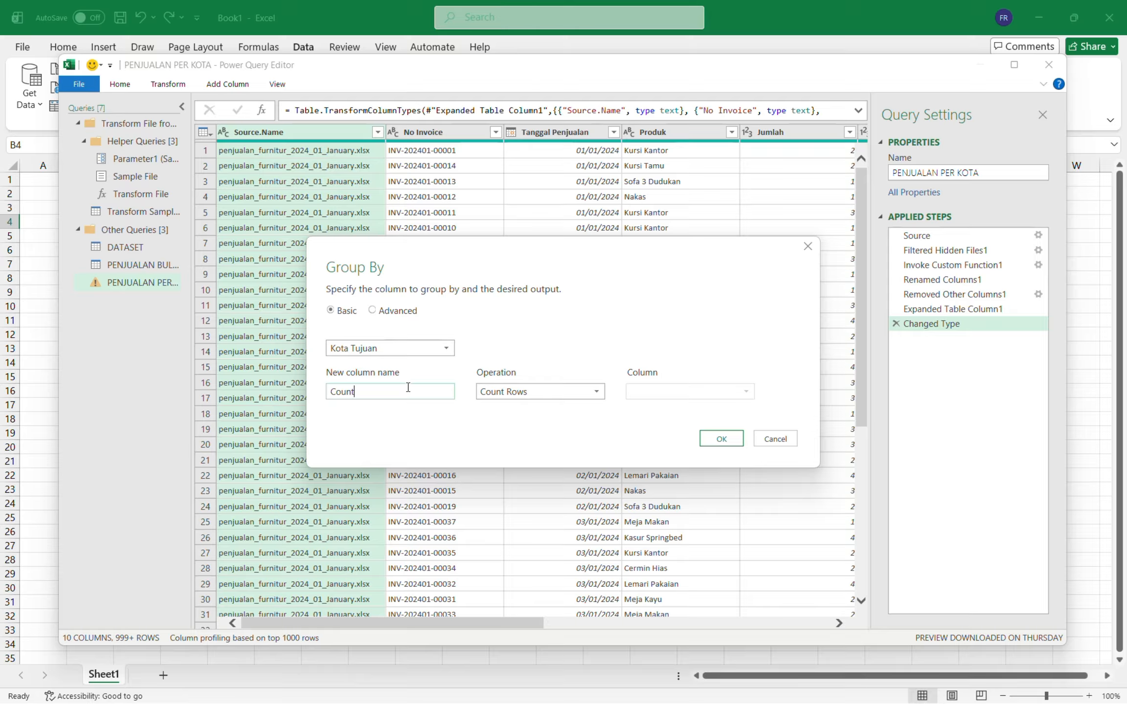
{"action": "double_click", "coordinate": [406, 389]}
{"action": "type", "text": "TOTAL_PENJUALAN_"}
{"action": "type", "text": "KOTA"}
Set the grouping to Sum of the Total Penjualan (Rp) column and apply it
{"action": "left_click", "coordinate": [591, 392]}
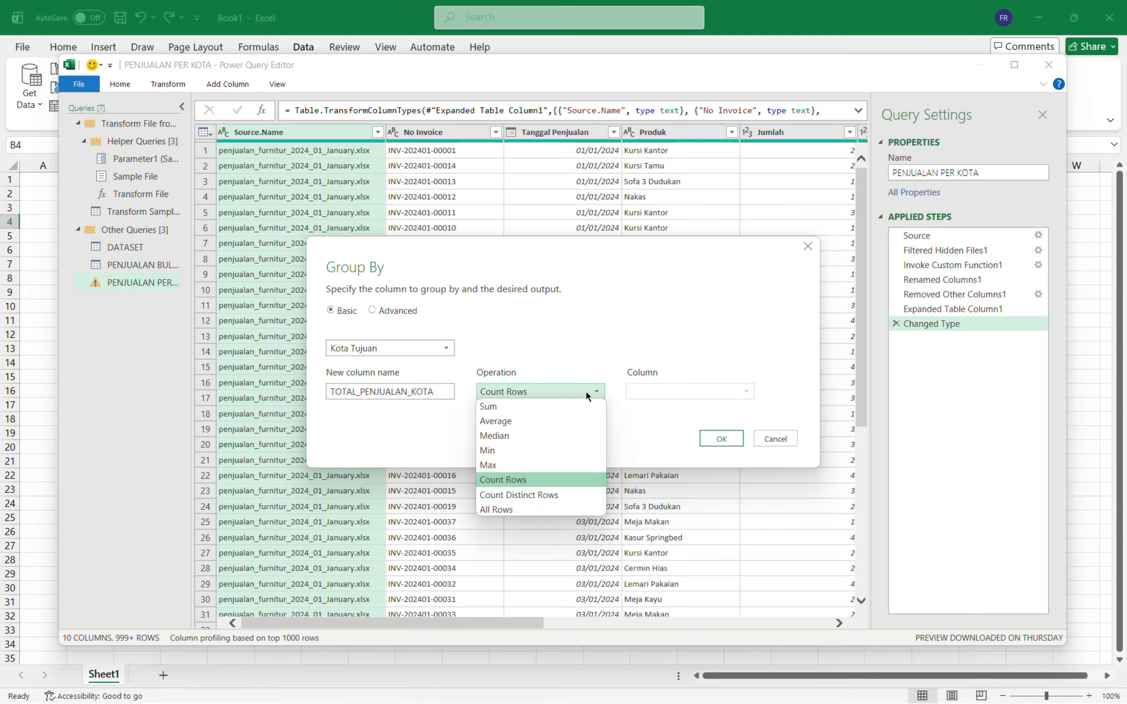
{"action": "left_click", "coordinate": [488, 406]}
{"action": "left_click", "coordinate": [696, 390]}
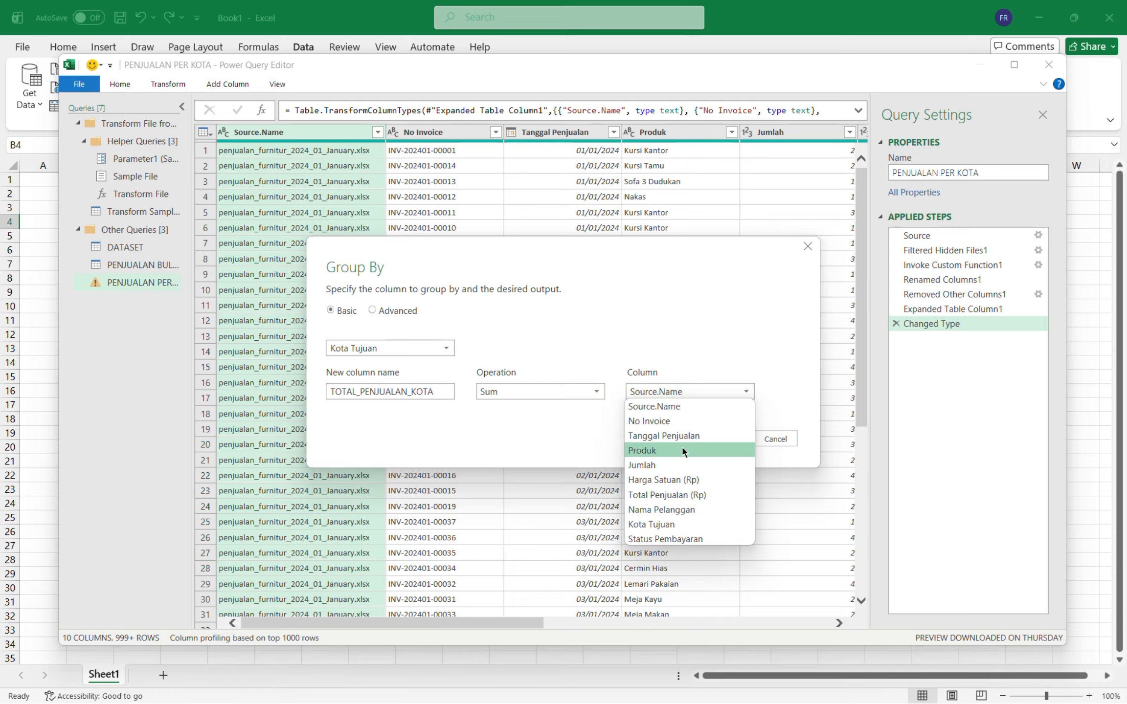
{"action": "left_click", "coordinate": [687, 495]}
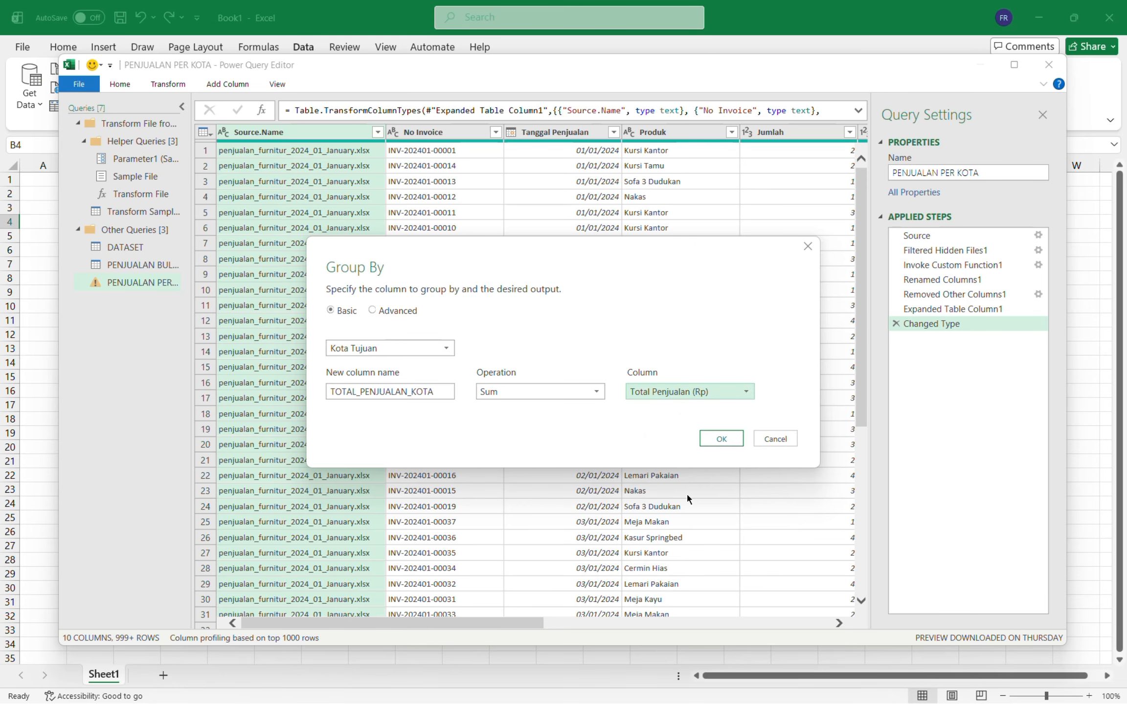
{"action": "left_click", "coordinate": [718, 439]}
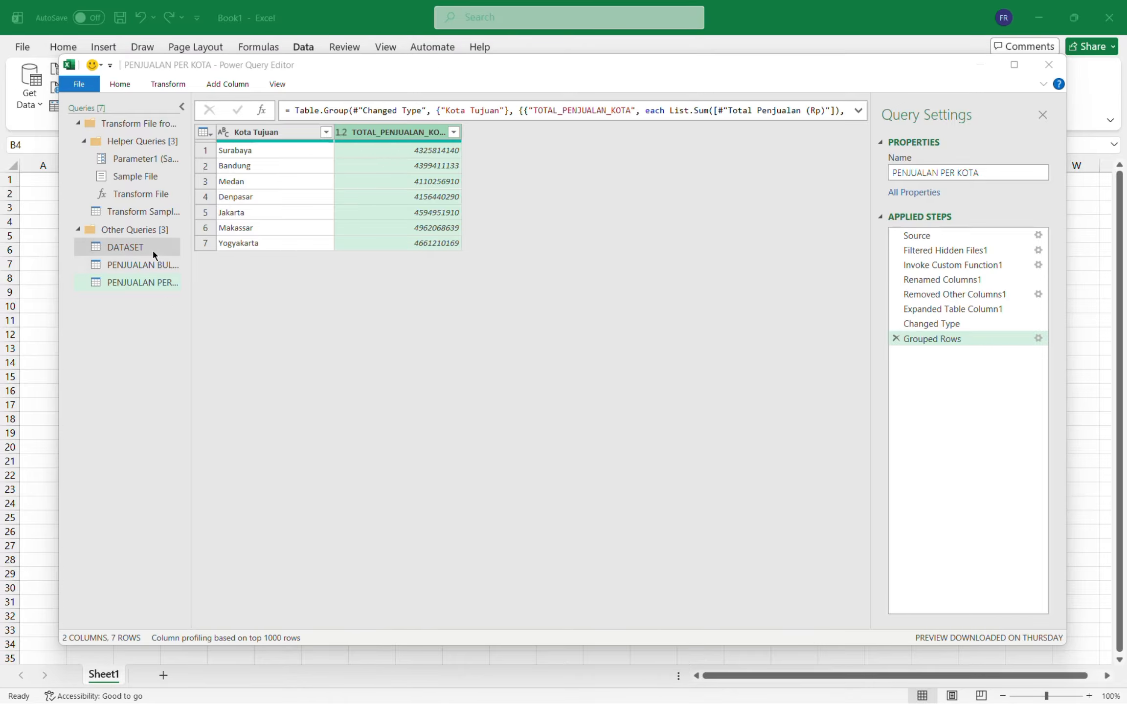
Change the data type of the TOTAL_PENJUALAN_BULANAN column in the PENJUALAN BULANAN query to Currency
{"action": "left_click", "coordinate": [155, 269]}
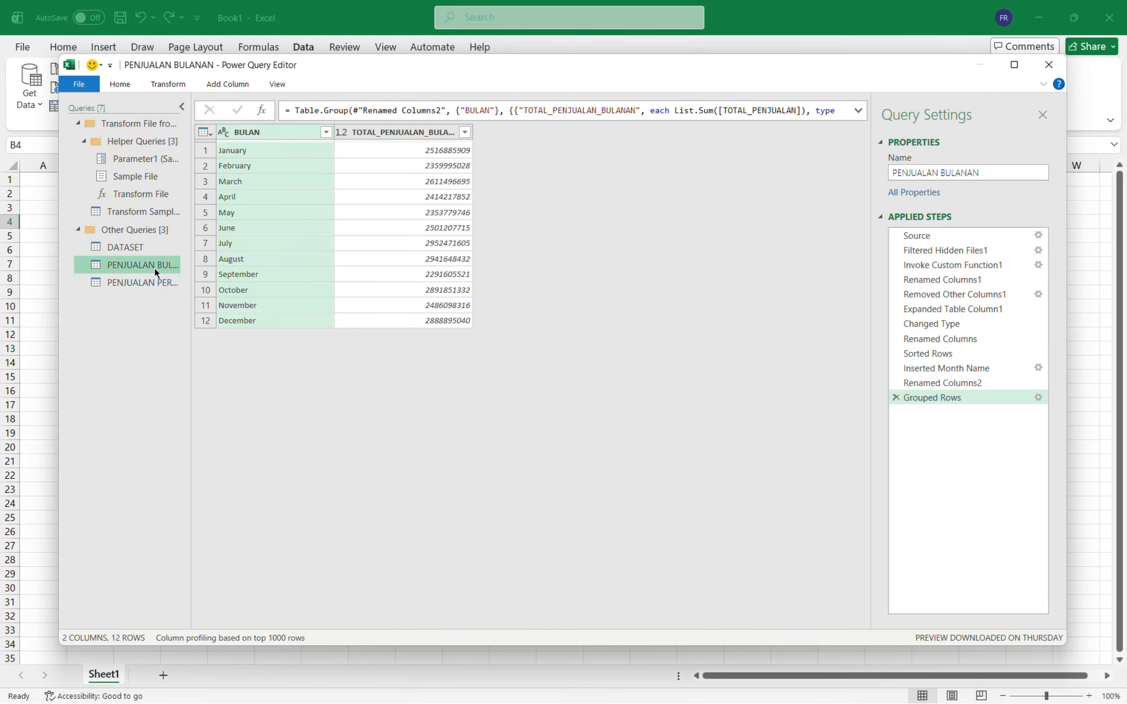
{"action": "right_click", "coordinate": [393, 132]}
{"action": "left_click", "coordinate": [283, 429]}
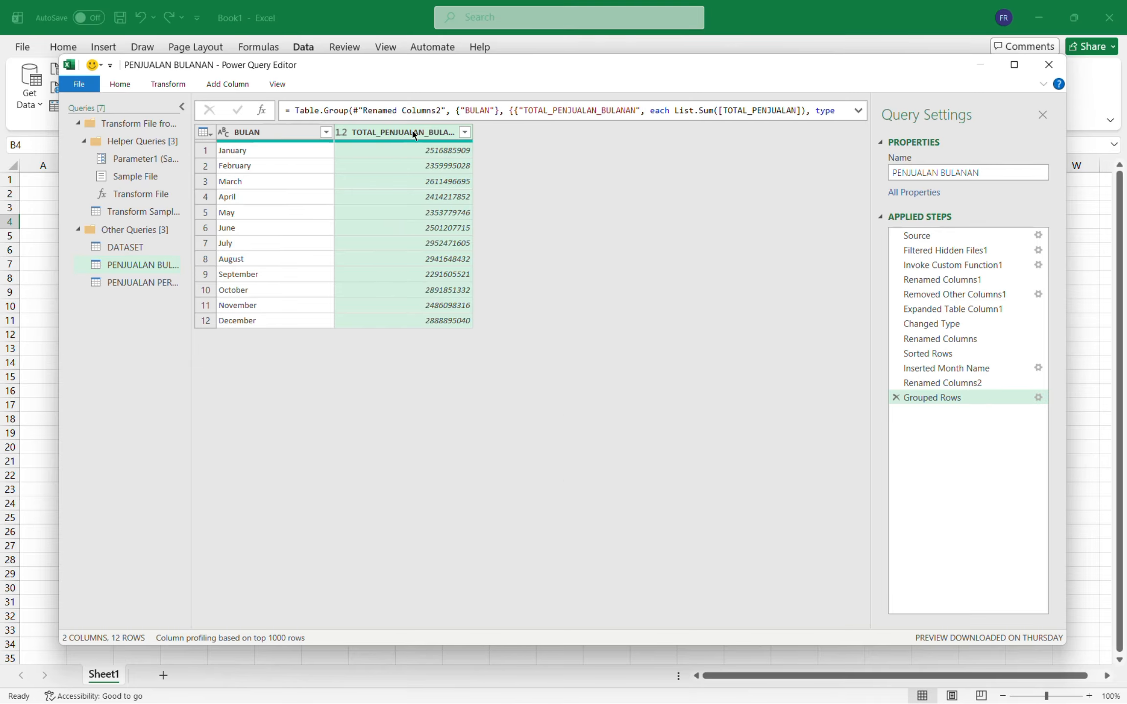
{"action": "left_click", "coordinate": [465, 133]}
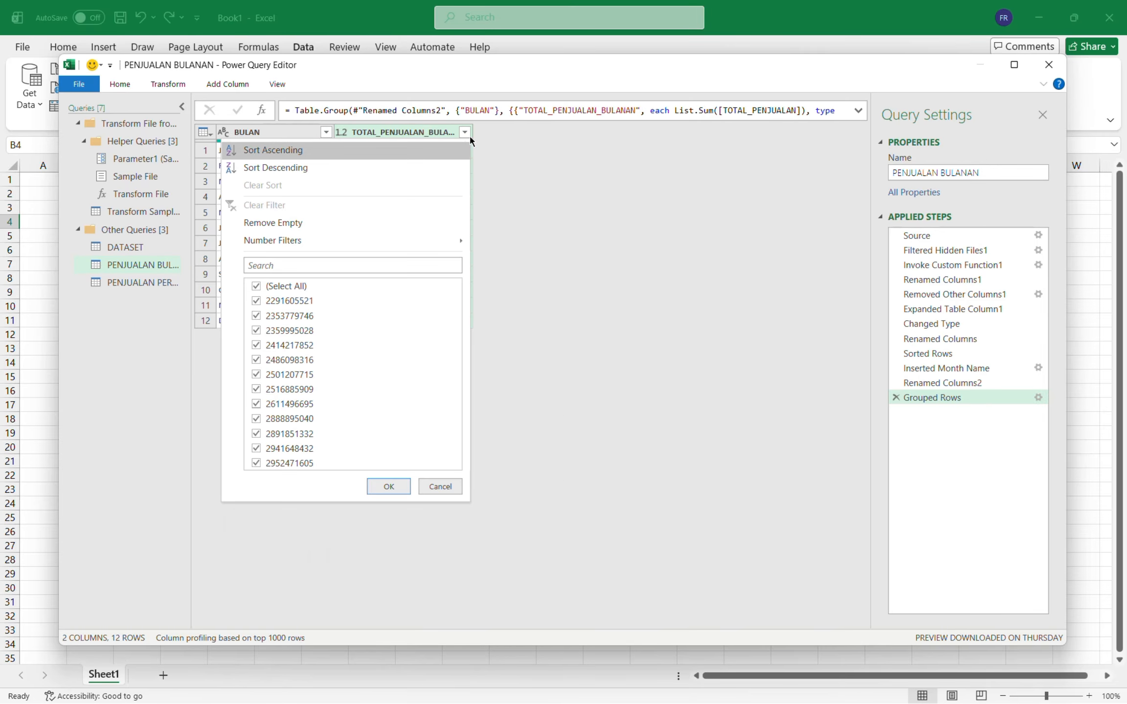
{"action": "left_click", "coordinate": [410, 131]}
{"action": "right_click", "coordinate": [409, 131]}
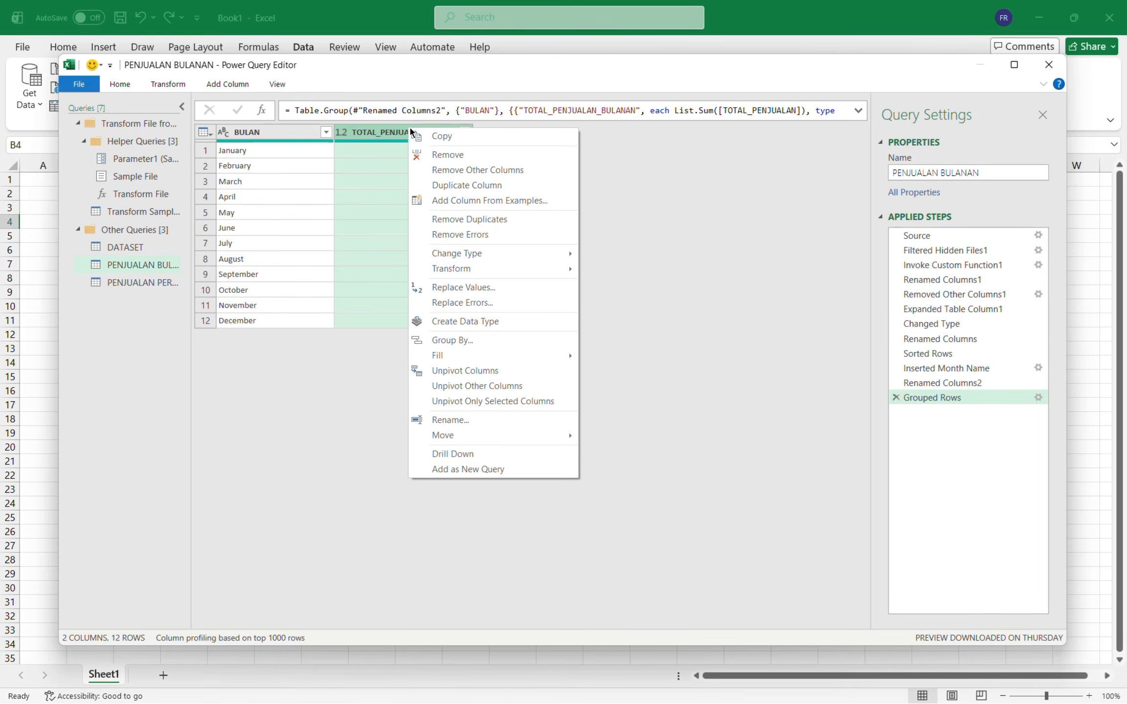
{"action": "left_click", "coordinate": [317, 361]}
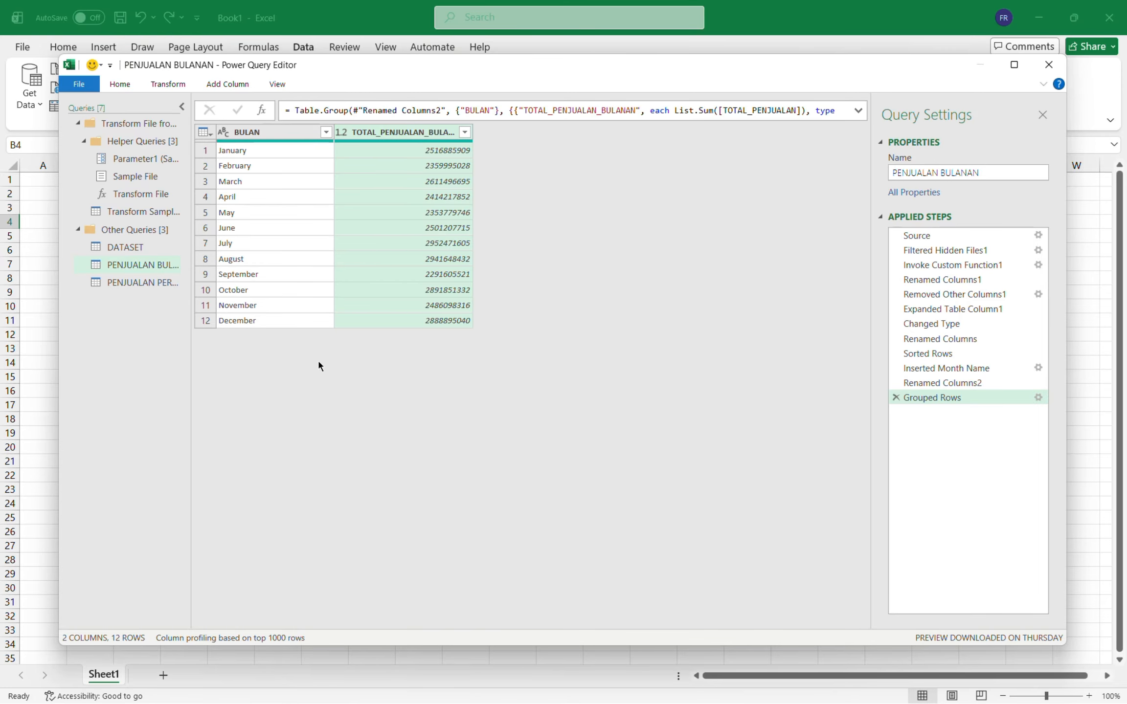
{"action": "left_click", "coordinate": [512, 22]}
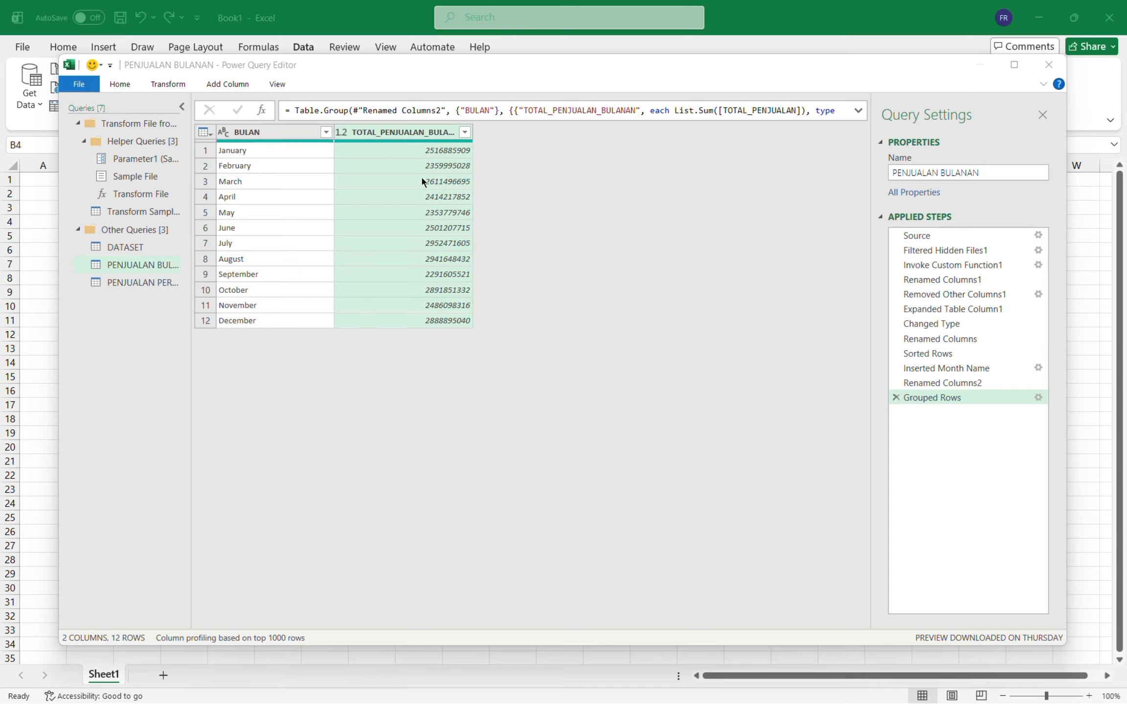
{"action": "right_click", "coordinate": [417, 130]}
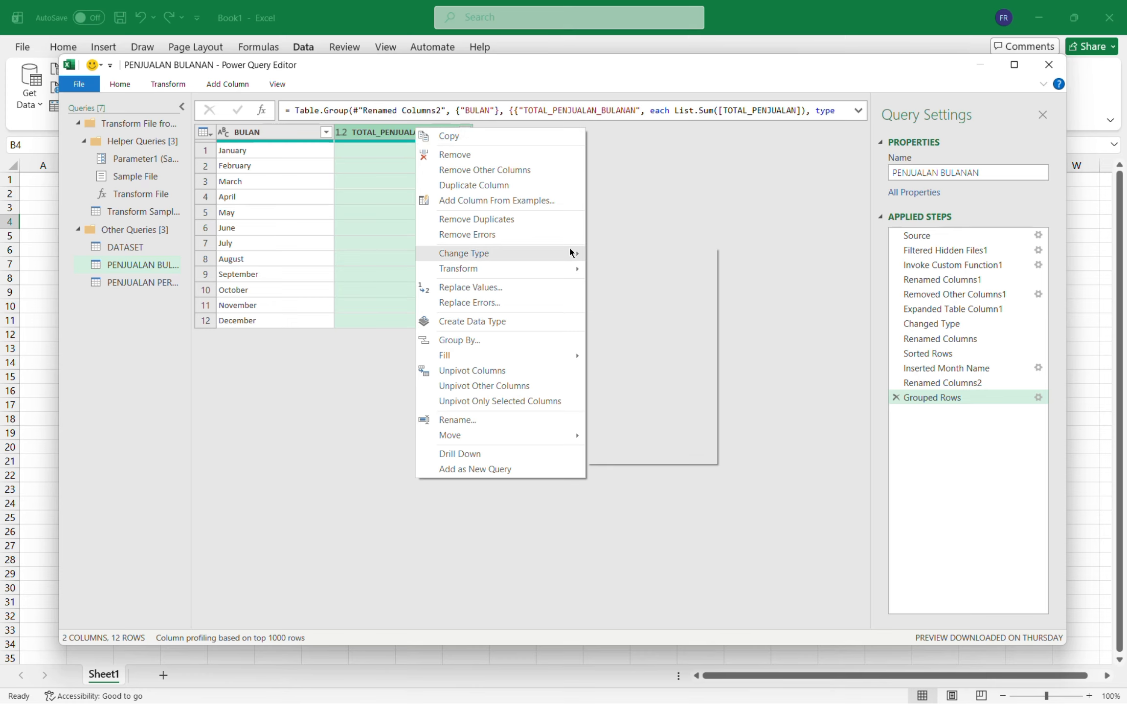
{"action": "mouse_move", "coordinate": [572, 253]}
{"action": "left_click", "coordinate": [626, 270]}
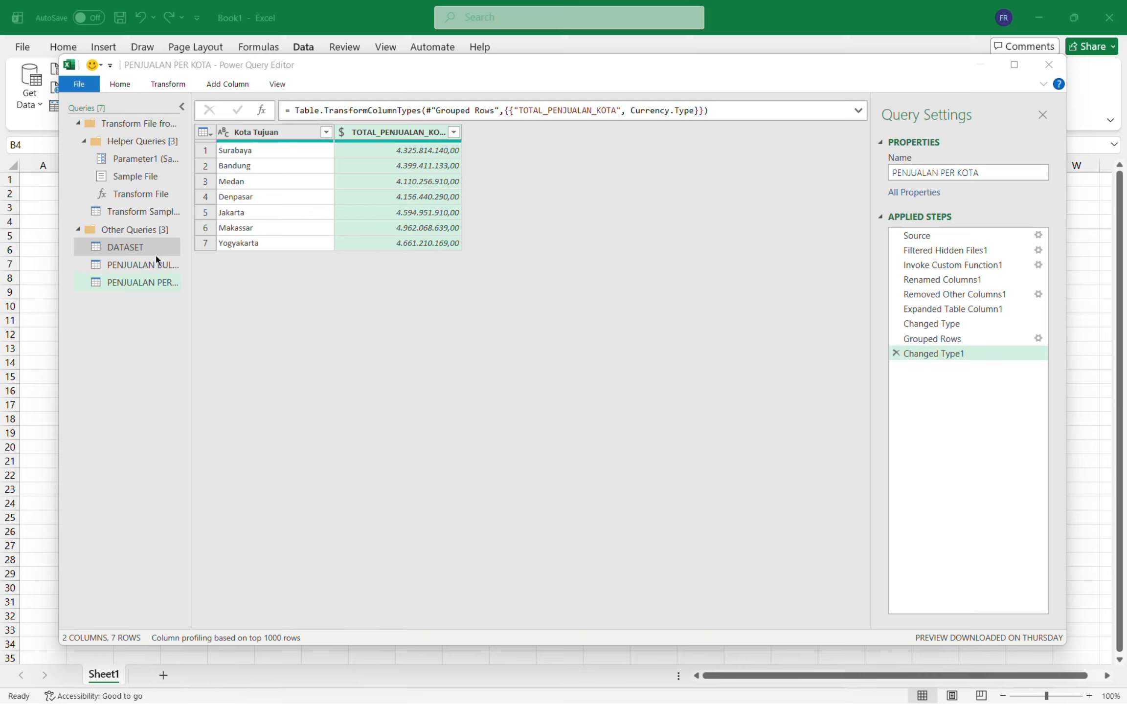
Close the query editor and load all the queries into the workbook
{"action": "left_click", "coordinate": [123, 85]}
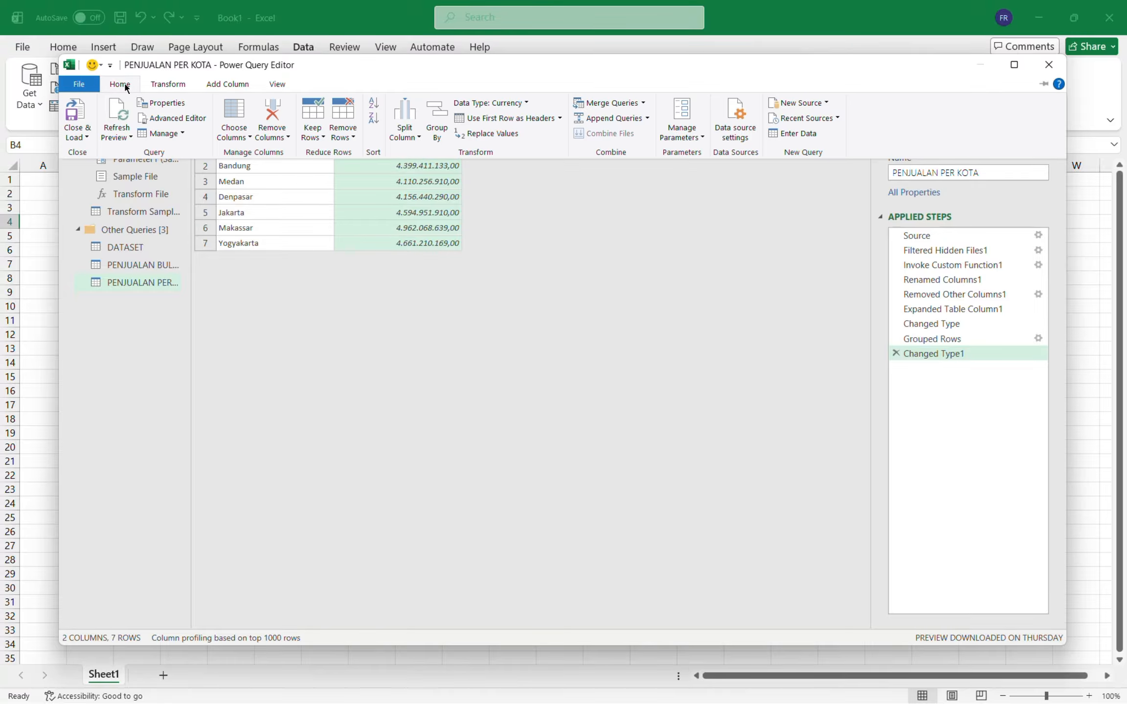
{"action": "left_click", "coordinate": [77, 118]}
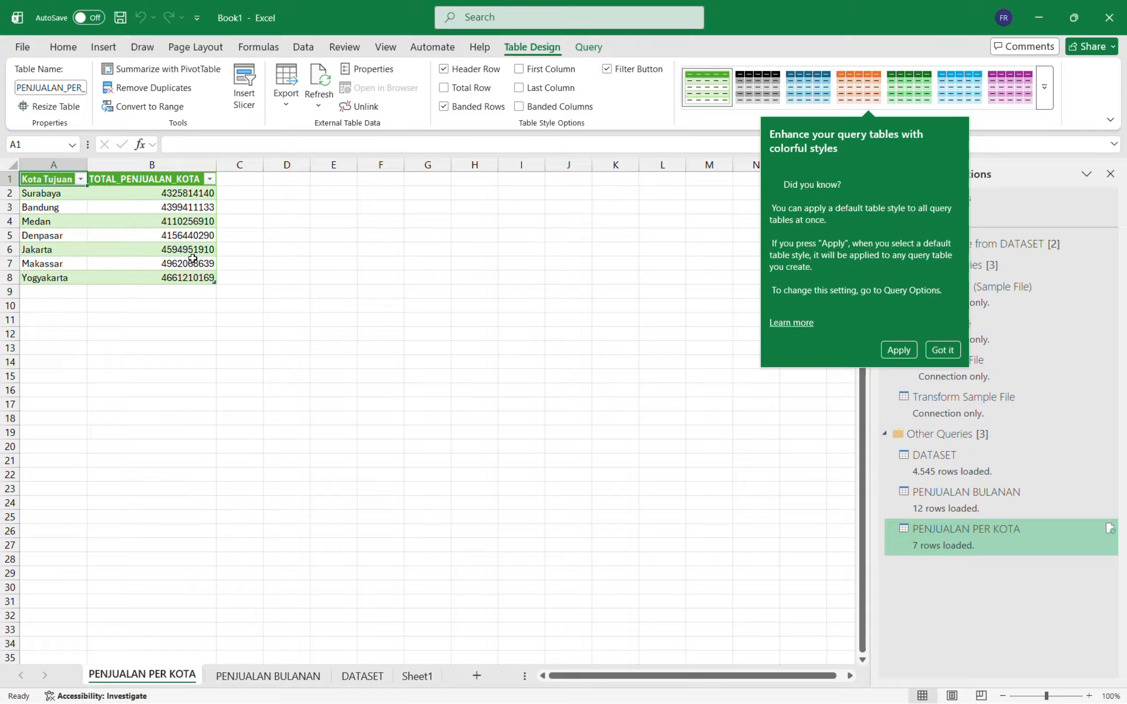
Look through the loaded PENJUALAN BULANAN, DATASET and PENJUALAN PER KOTA sheets and the empty Sheet1
{"action": "left_click", "coordinate": [268, 676]}
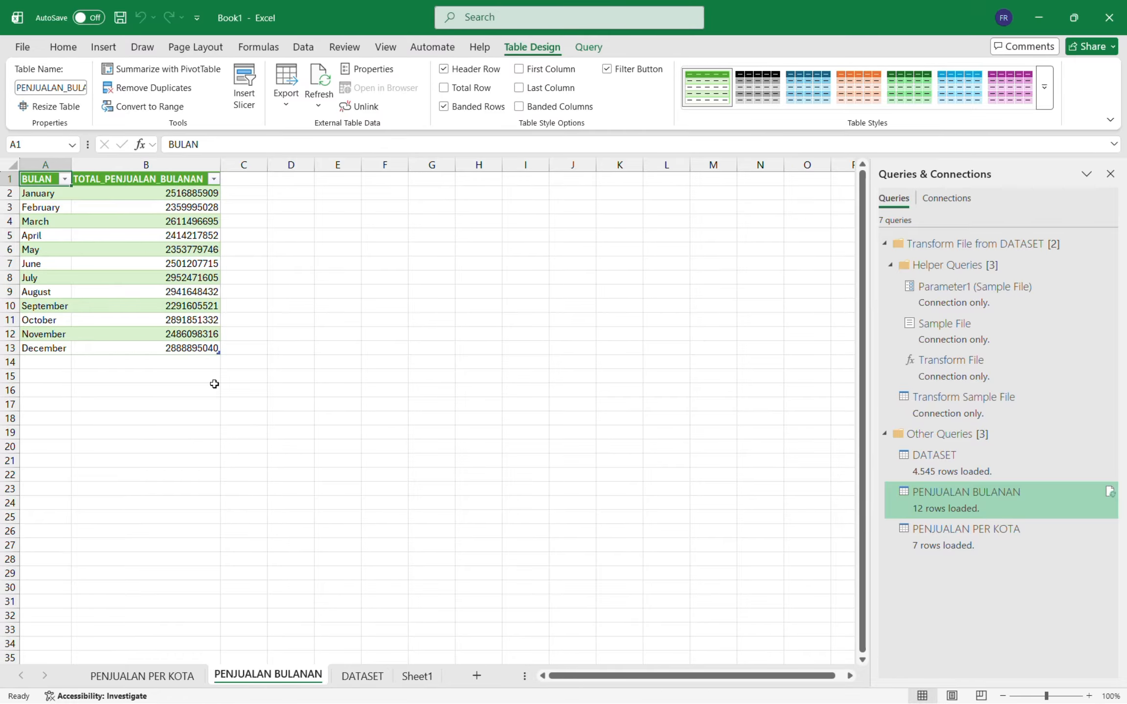
{"action": "left_click", "coordinate": [362, 676]}
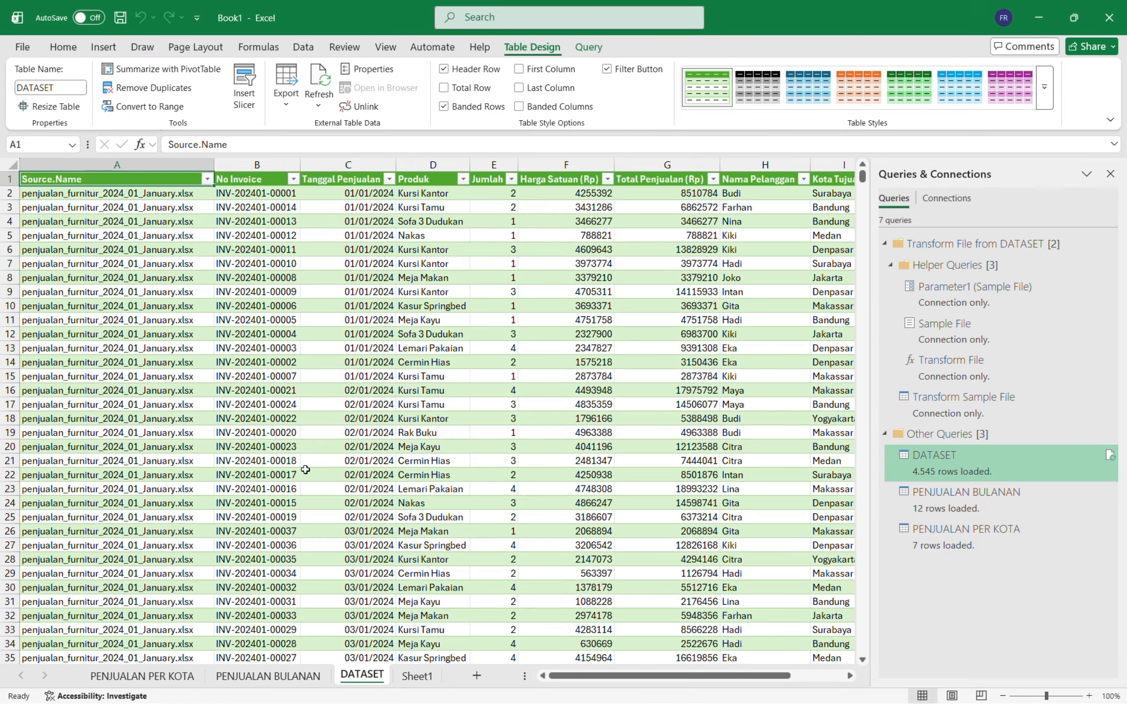
{"action": "left_click", "coordinate": [417, 675]}
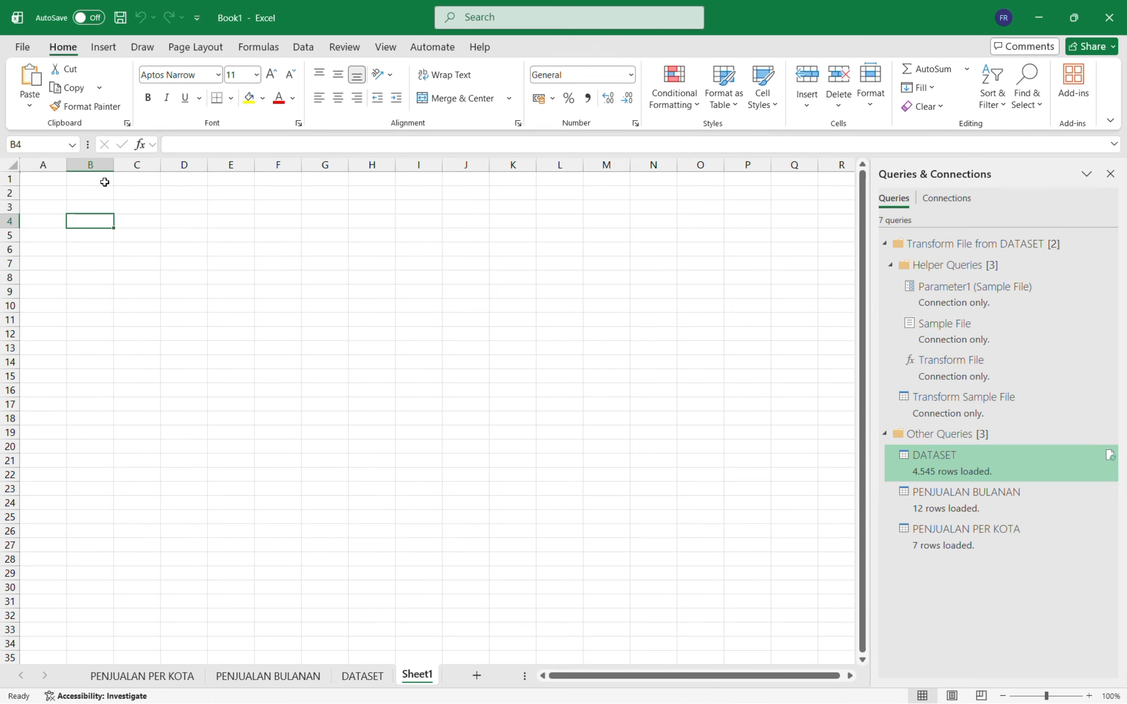
{"action": "left_click", "coordinate": [366, 676]}
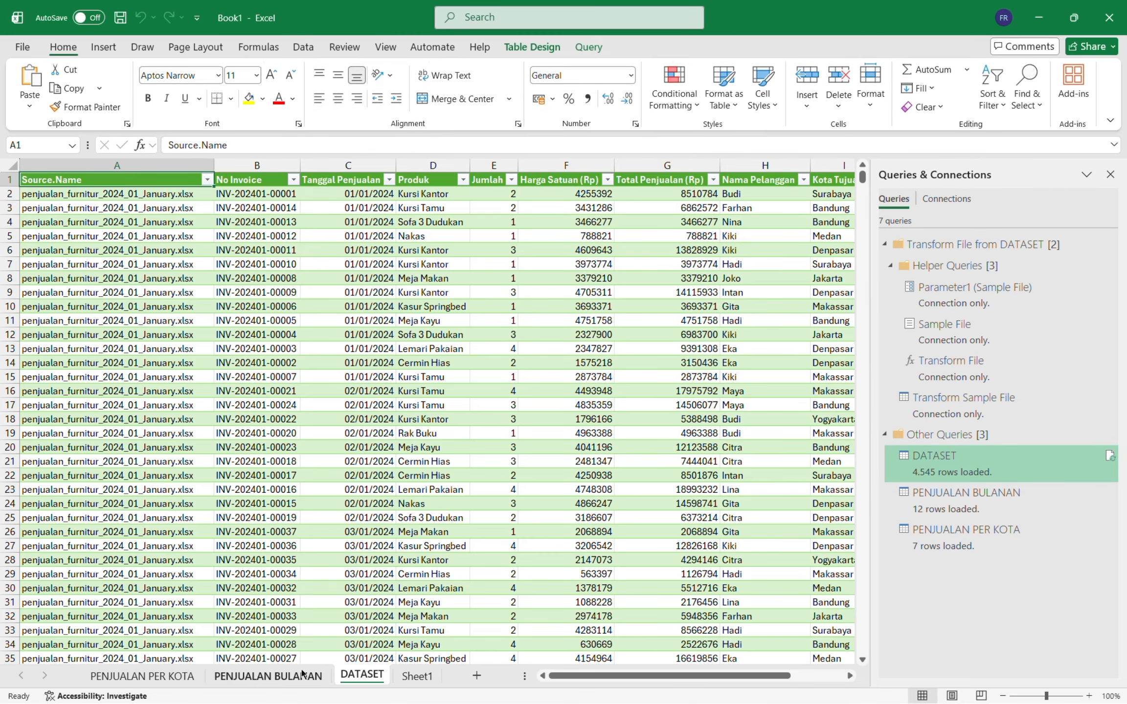
{"action": "left_click", "coordinate": [267, 676]}
{"action": "left_click", "coordinate": [142, 676]}
{"action": "left_click", "coordinate": [271, 677]}
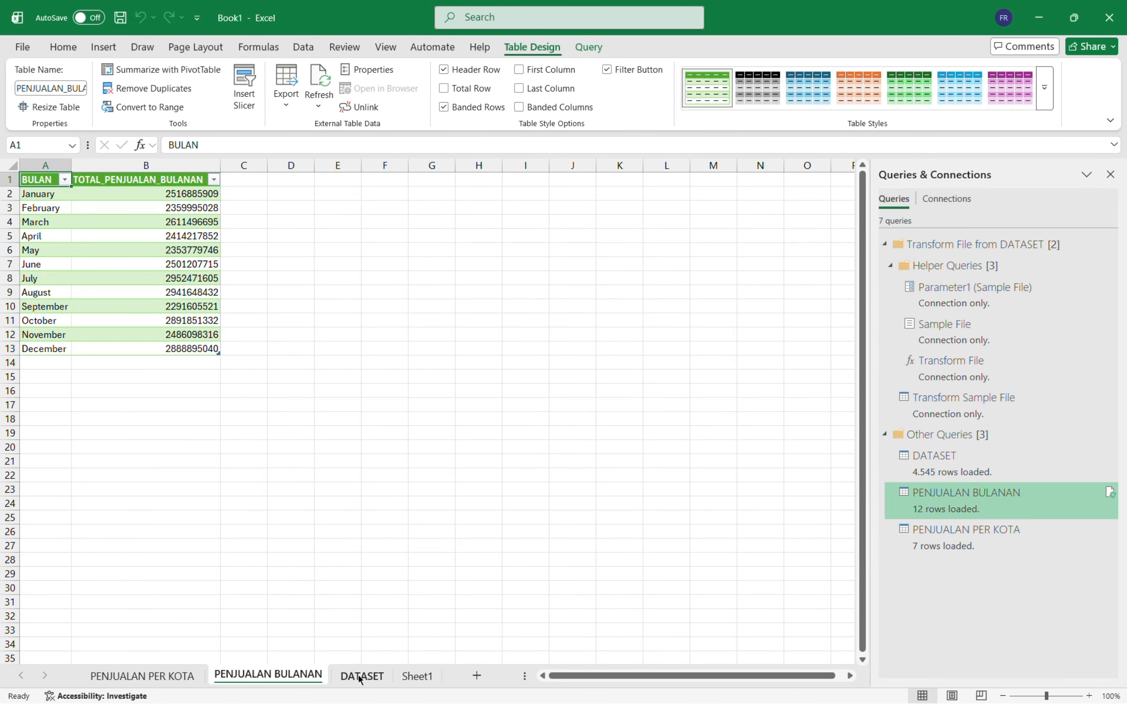